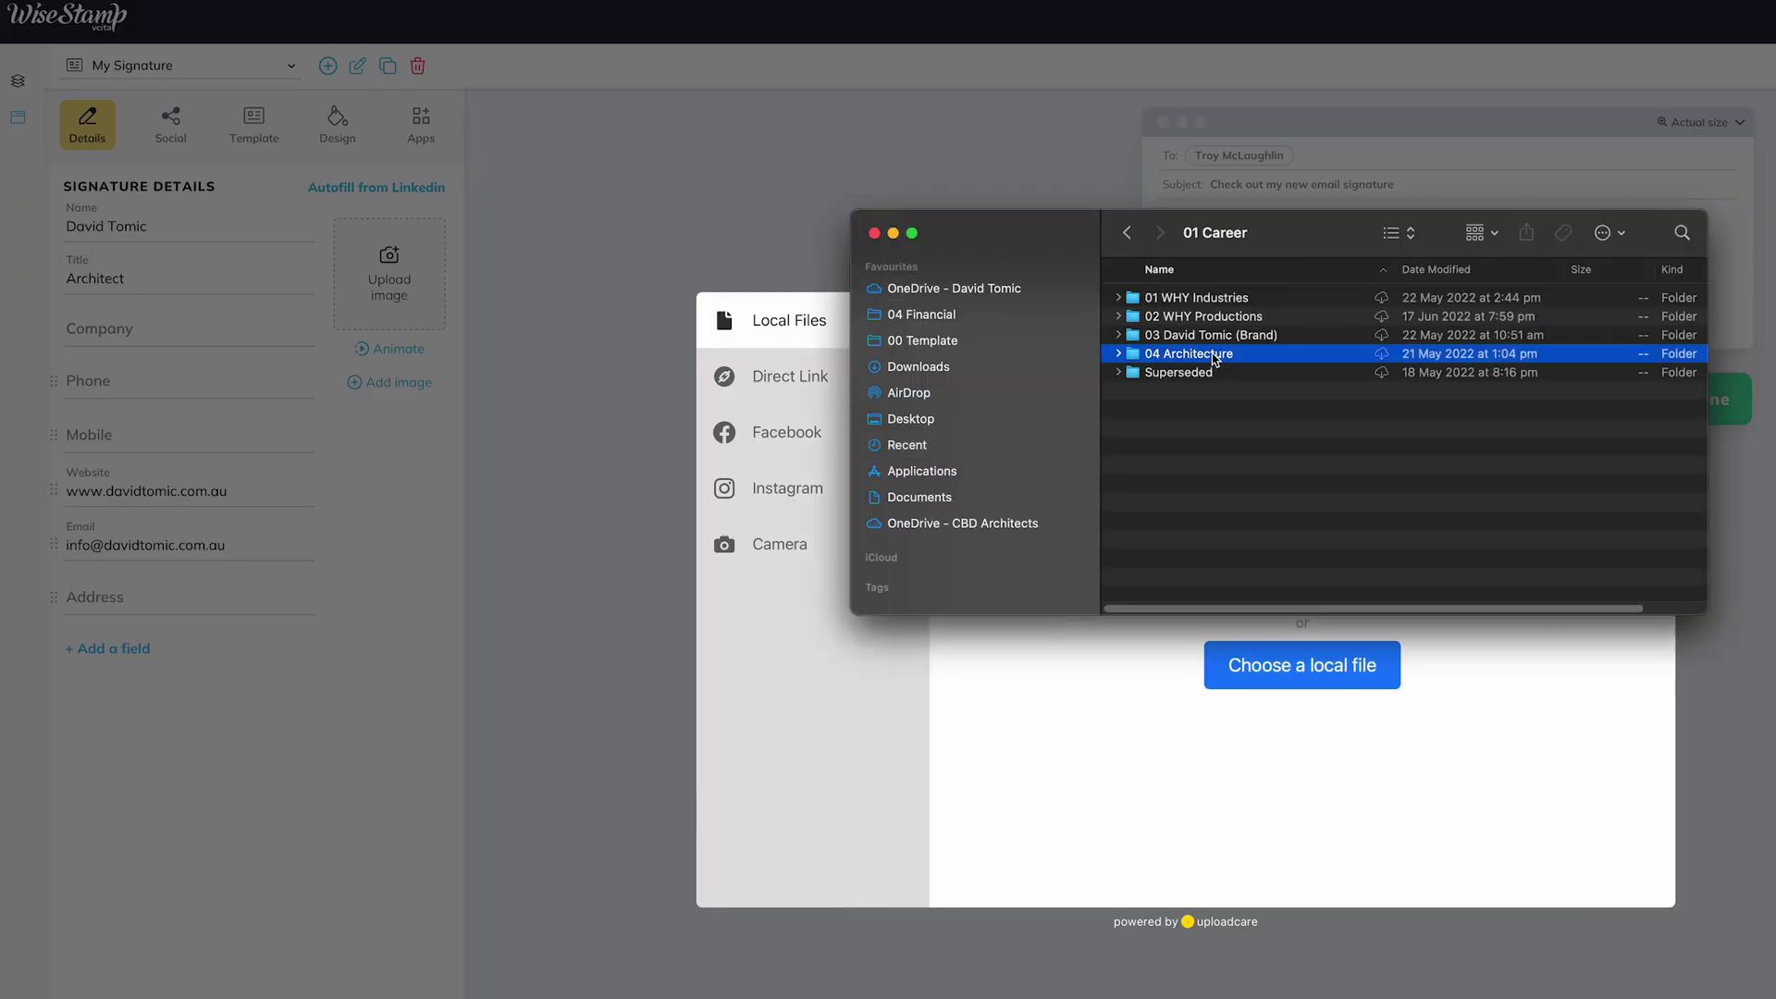
Tighten the portrait photo's crop box around the architect's face.
left_click_drag(1453, 708, 1422, 625)
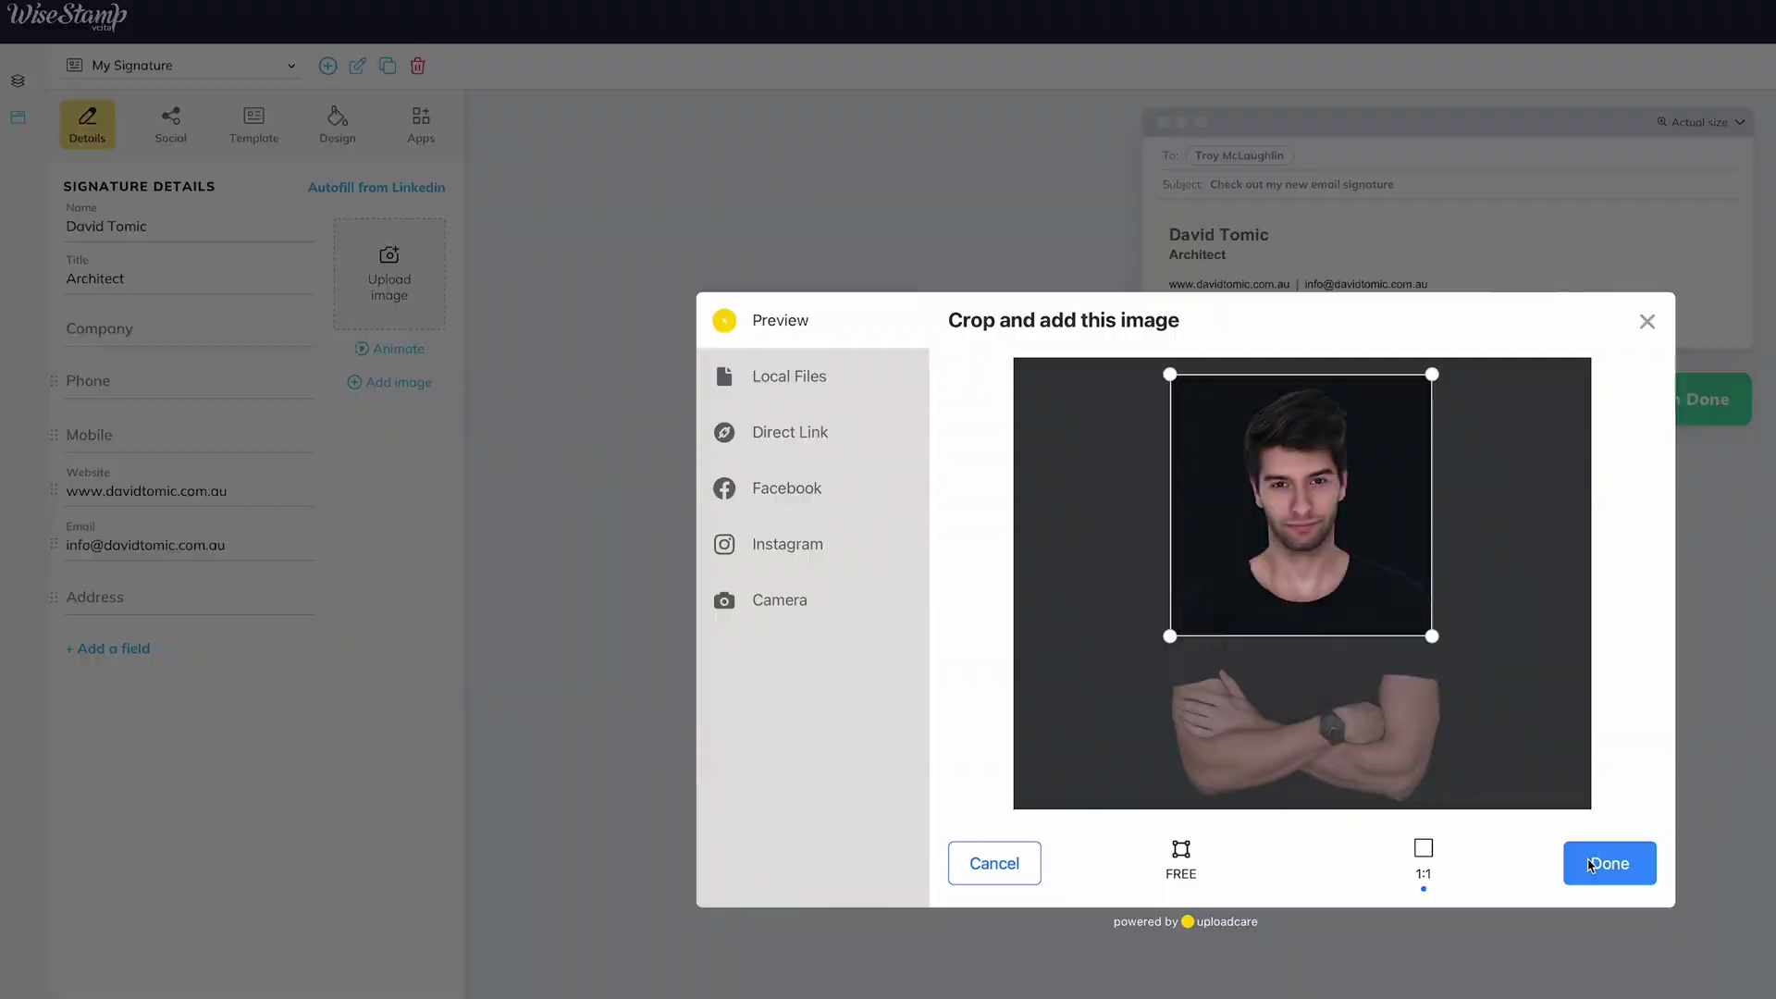
Add the cropped head-shot, make the social icons plain and unfilled, and change the font.
left_click(1610, 863)
left_click(171, 126)
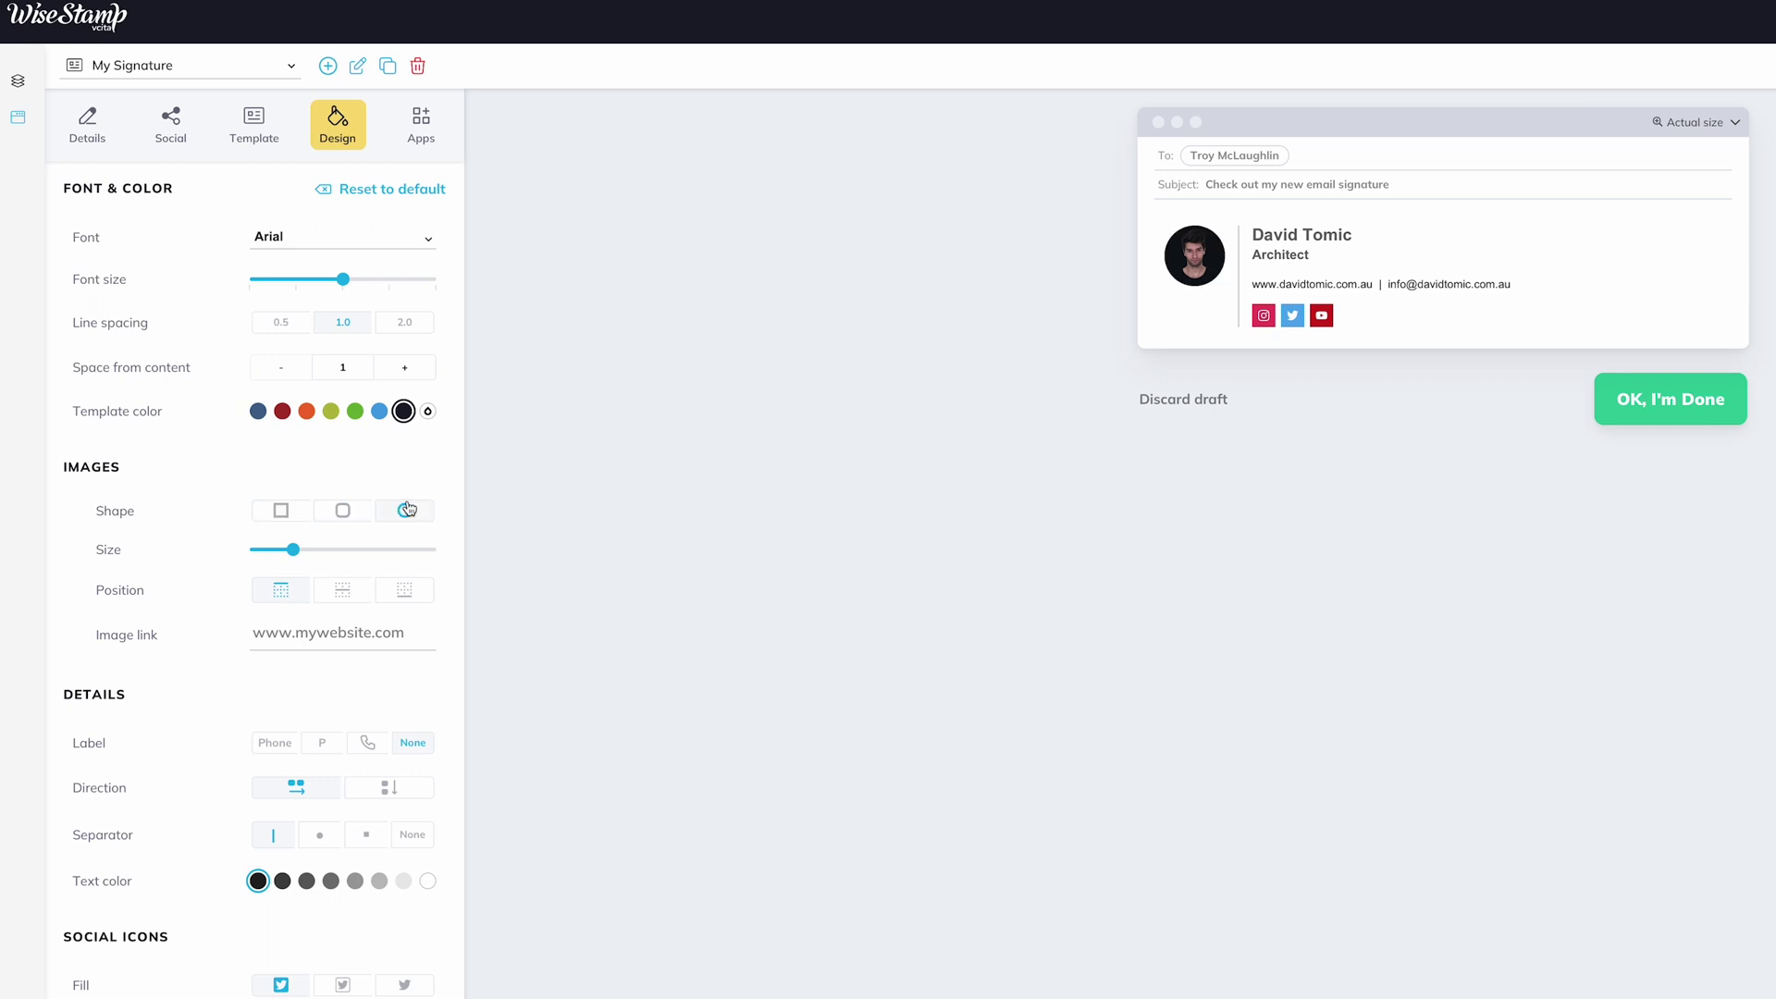
scroll(408, 509, "down", 2)
left_click(403, 739)
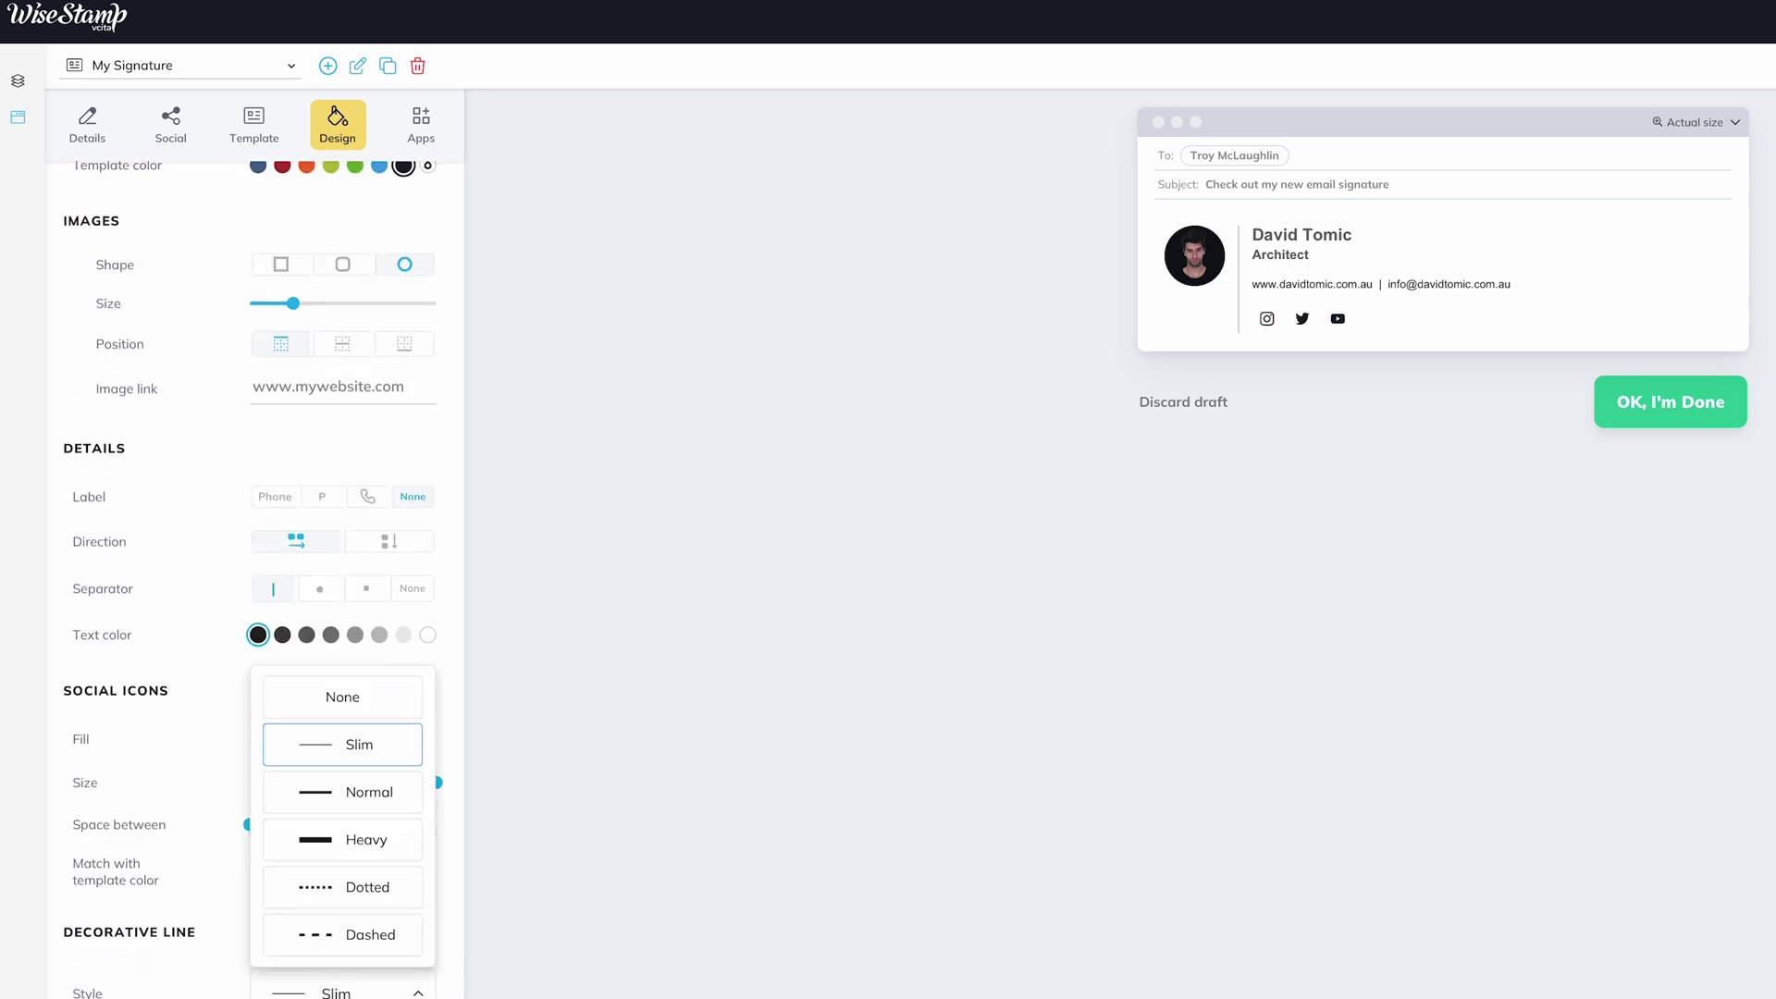
scroll(278, 486, "up", 2)
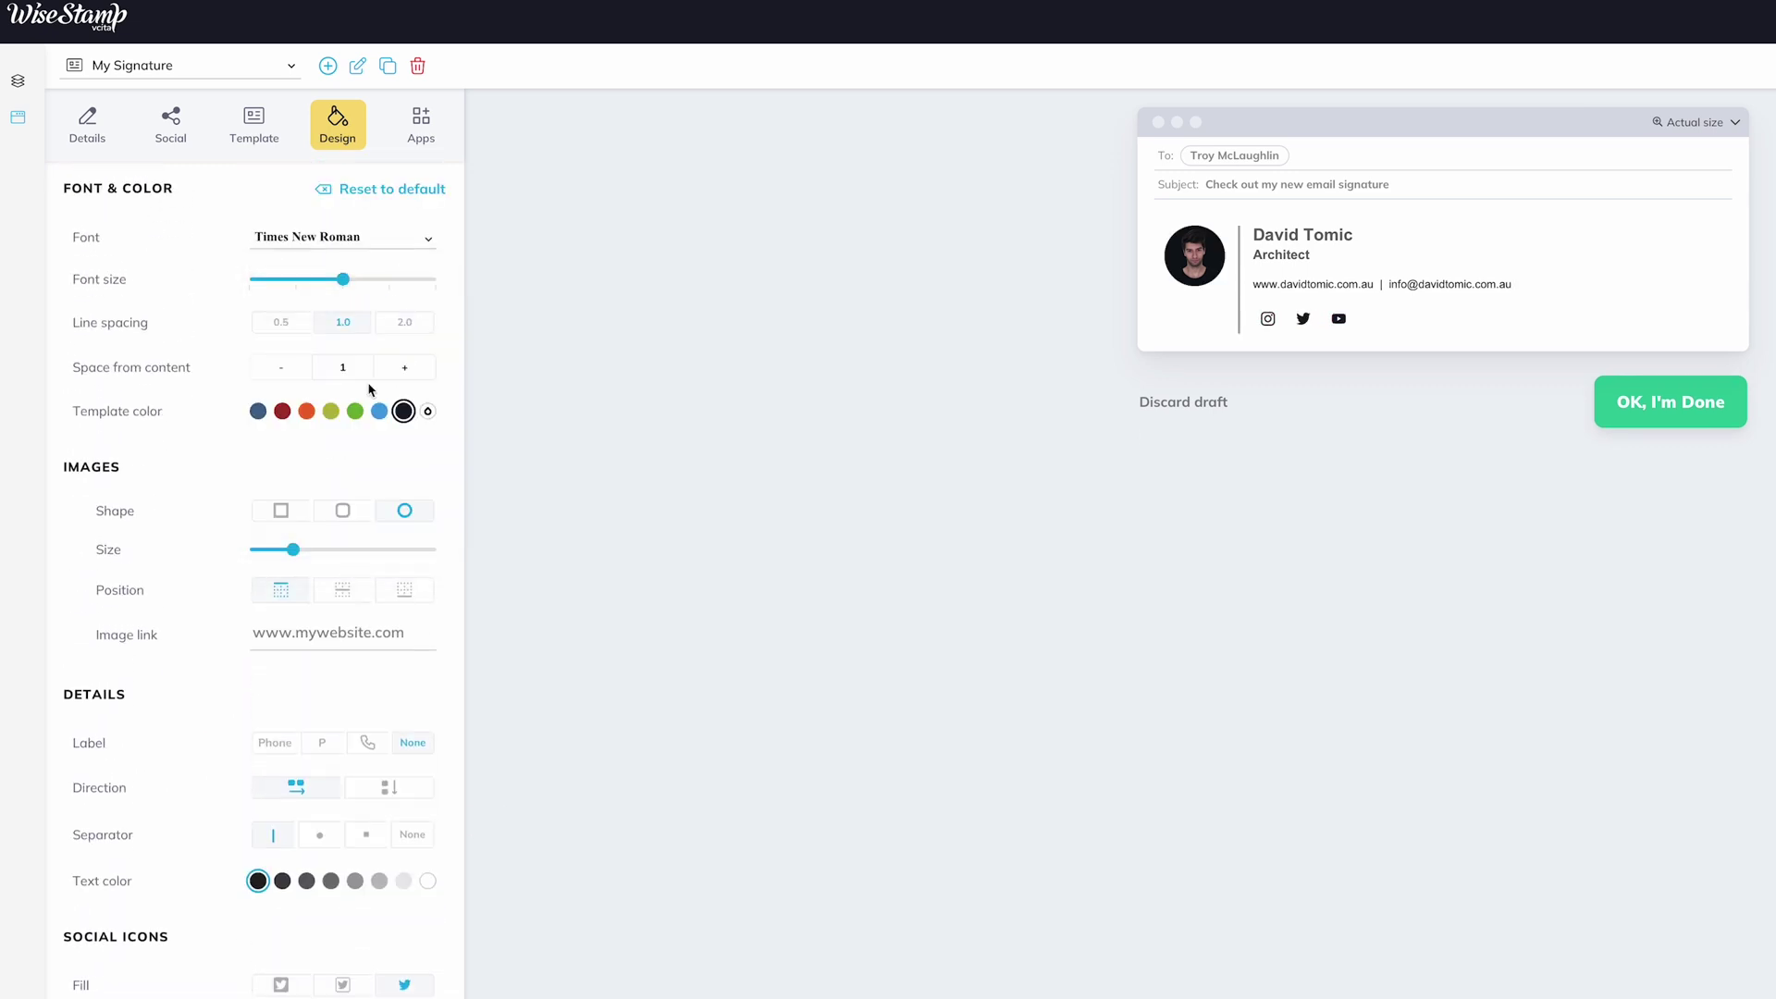
left_click(408, 237)
left_click(172, 127)
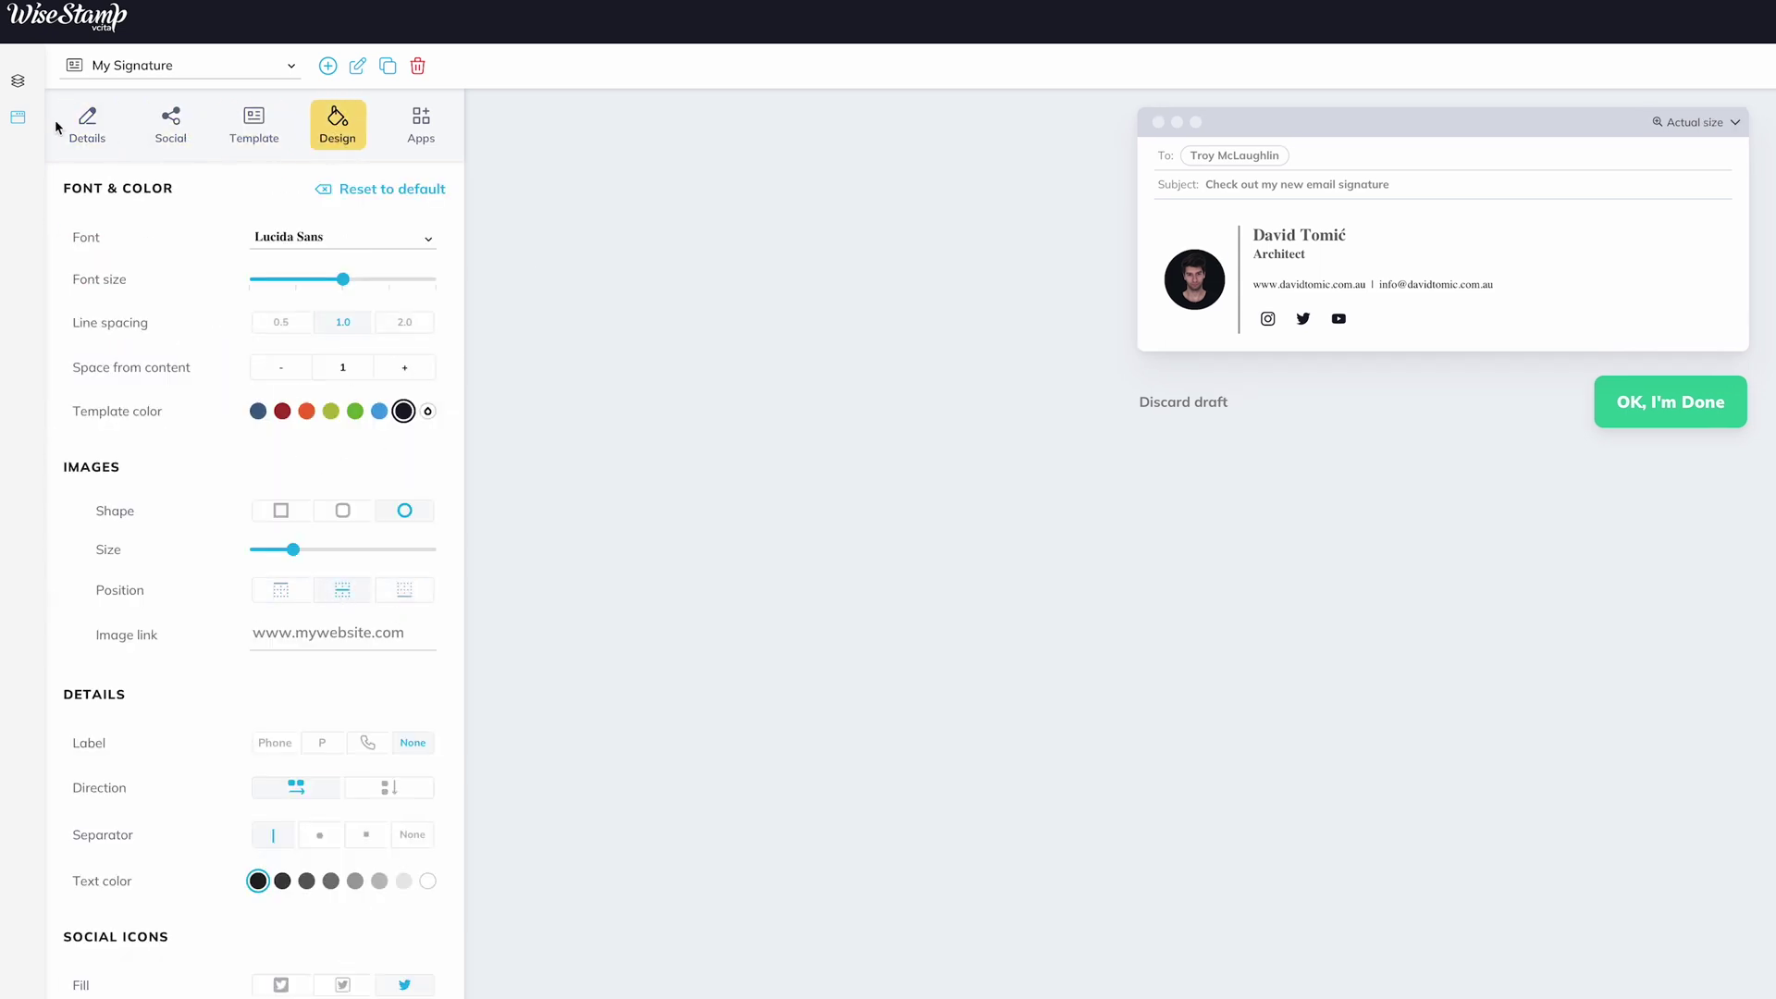
left_click(67, 127)
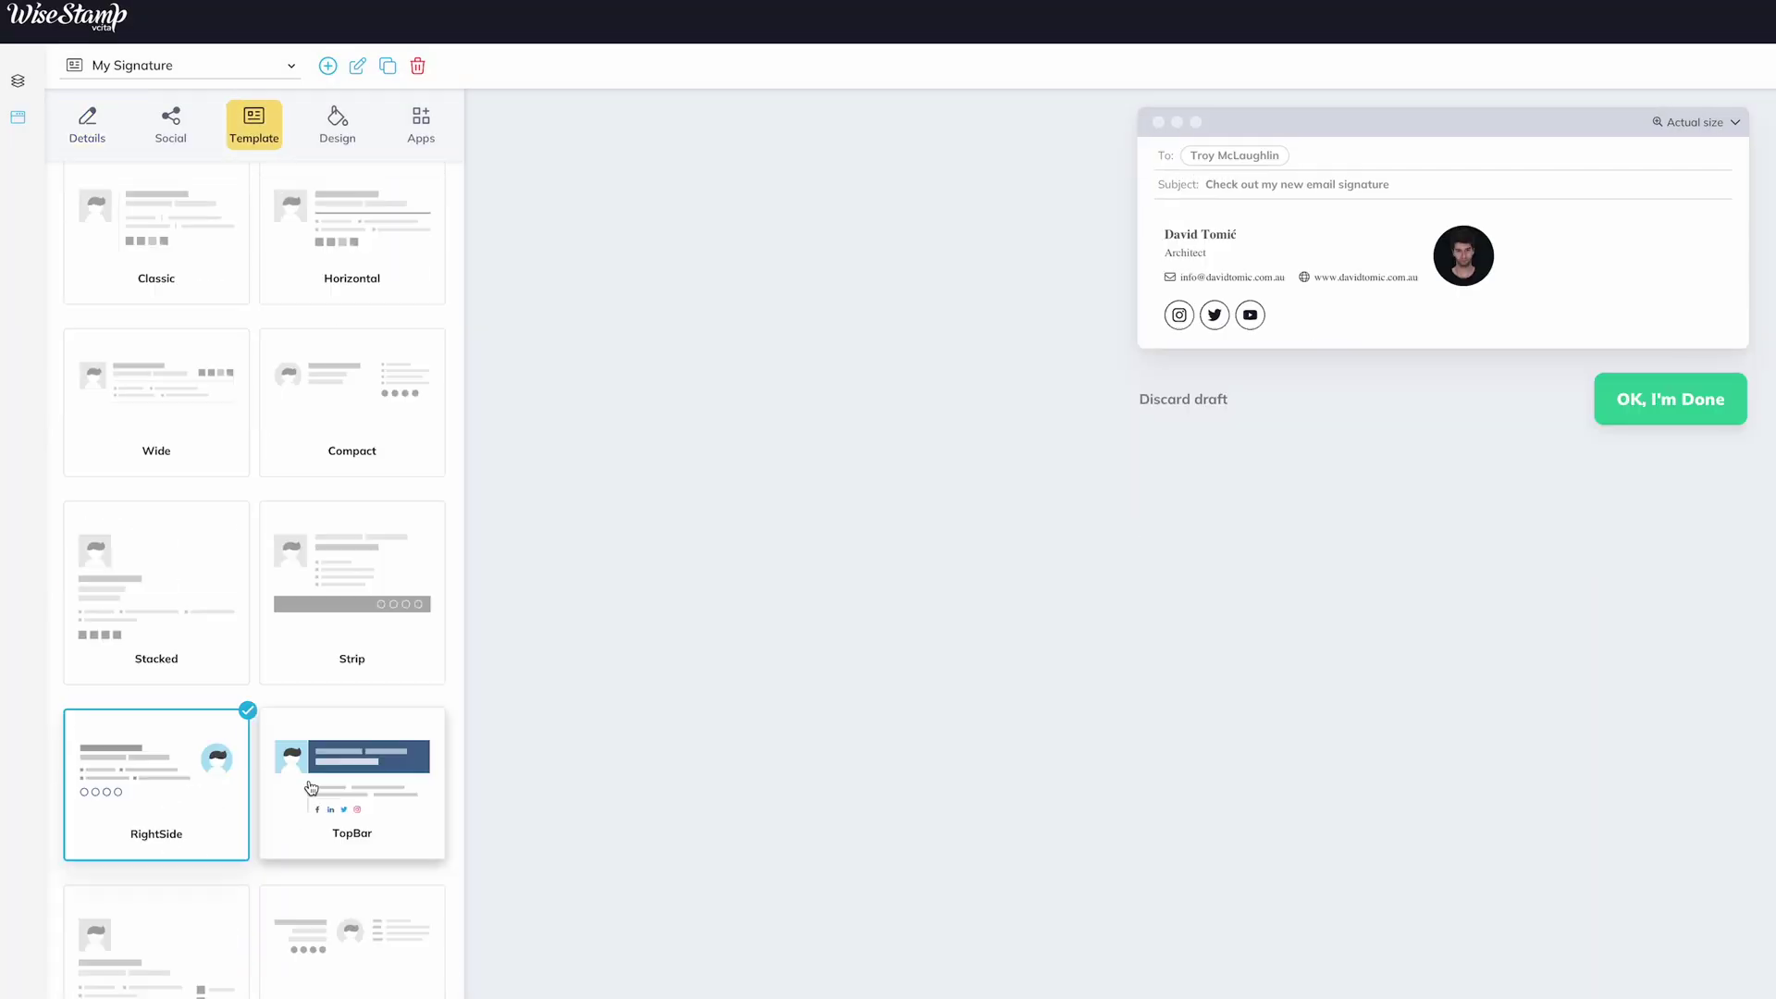
Try the Compact, Classic, Horizontal, Strip and RightSide signature templates.
left_click(347, 469)
left_click(179, 316)
left_click(417, 317)
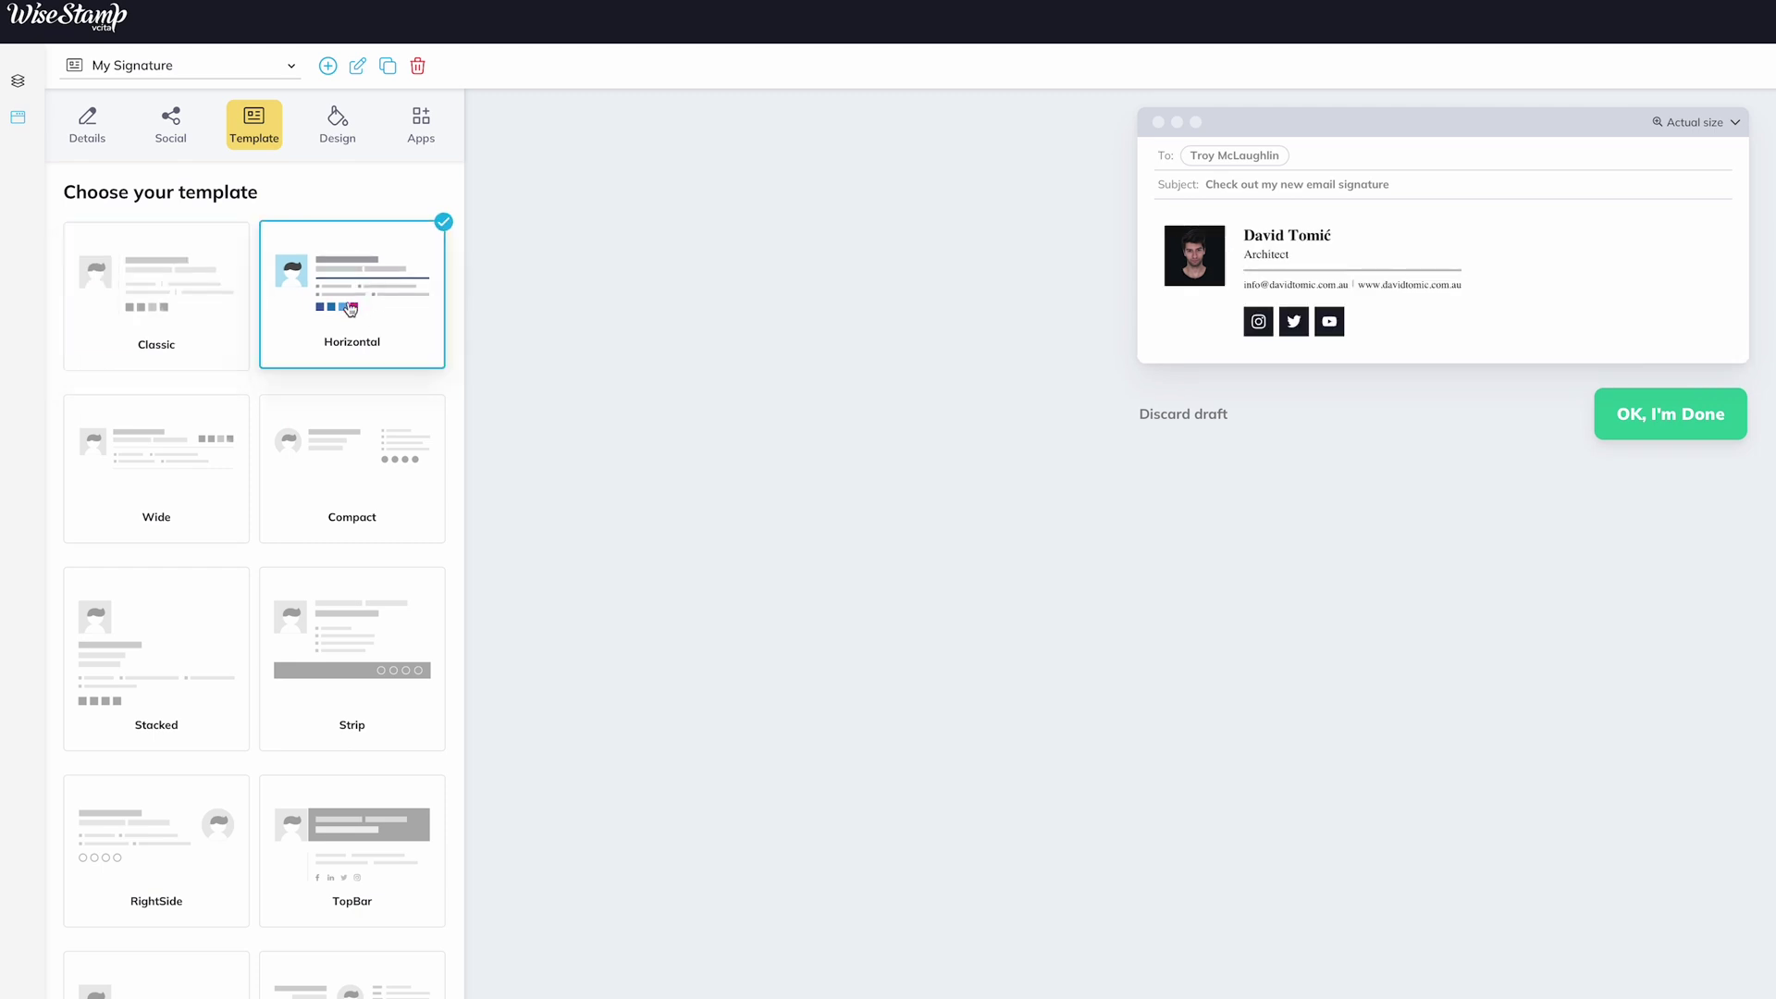
left_click(347, 478)
left_click(352, 653)
left_click(155, 847)
scroll(257, 695, "down", 2)
left_click(350, 860)
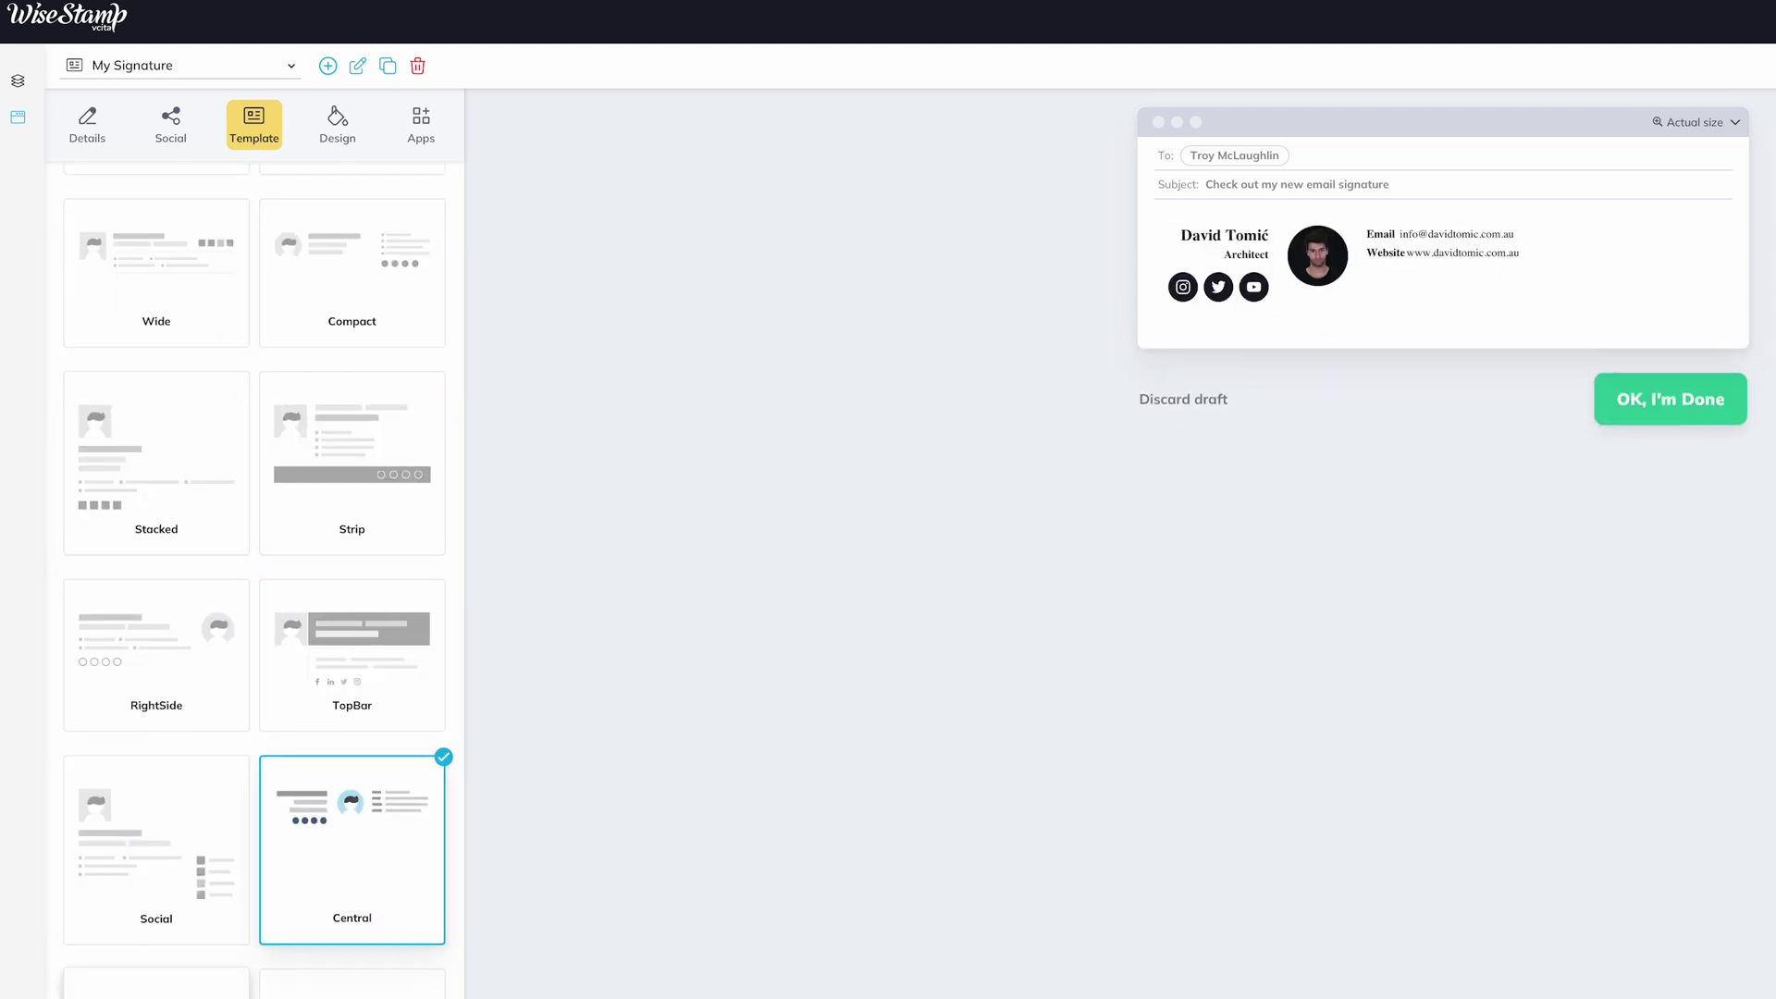
In Design, raise Space from content to 4 and make the template colour black.
left_click(336, 124)
left_click(404, 367)
left_click(404, 367)
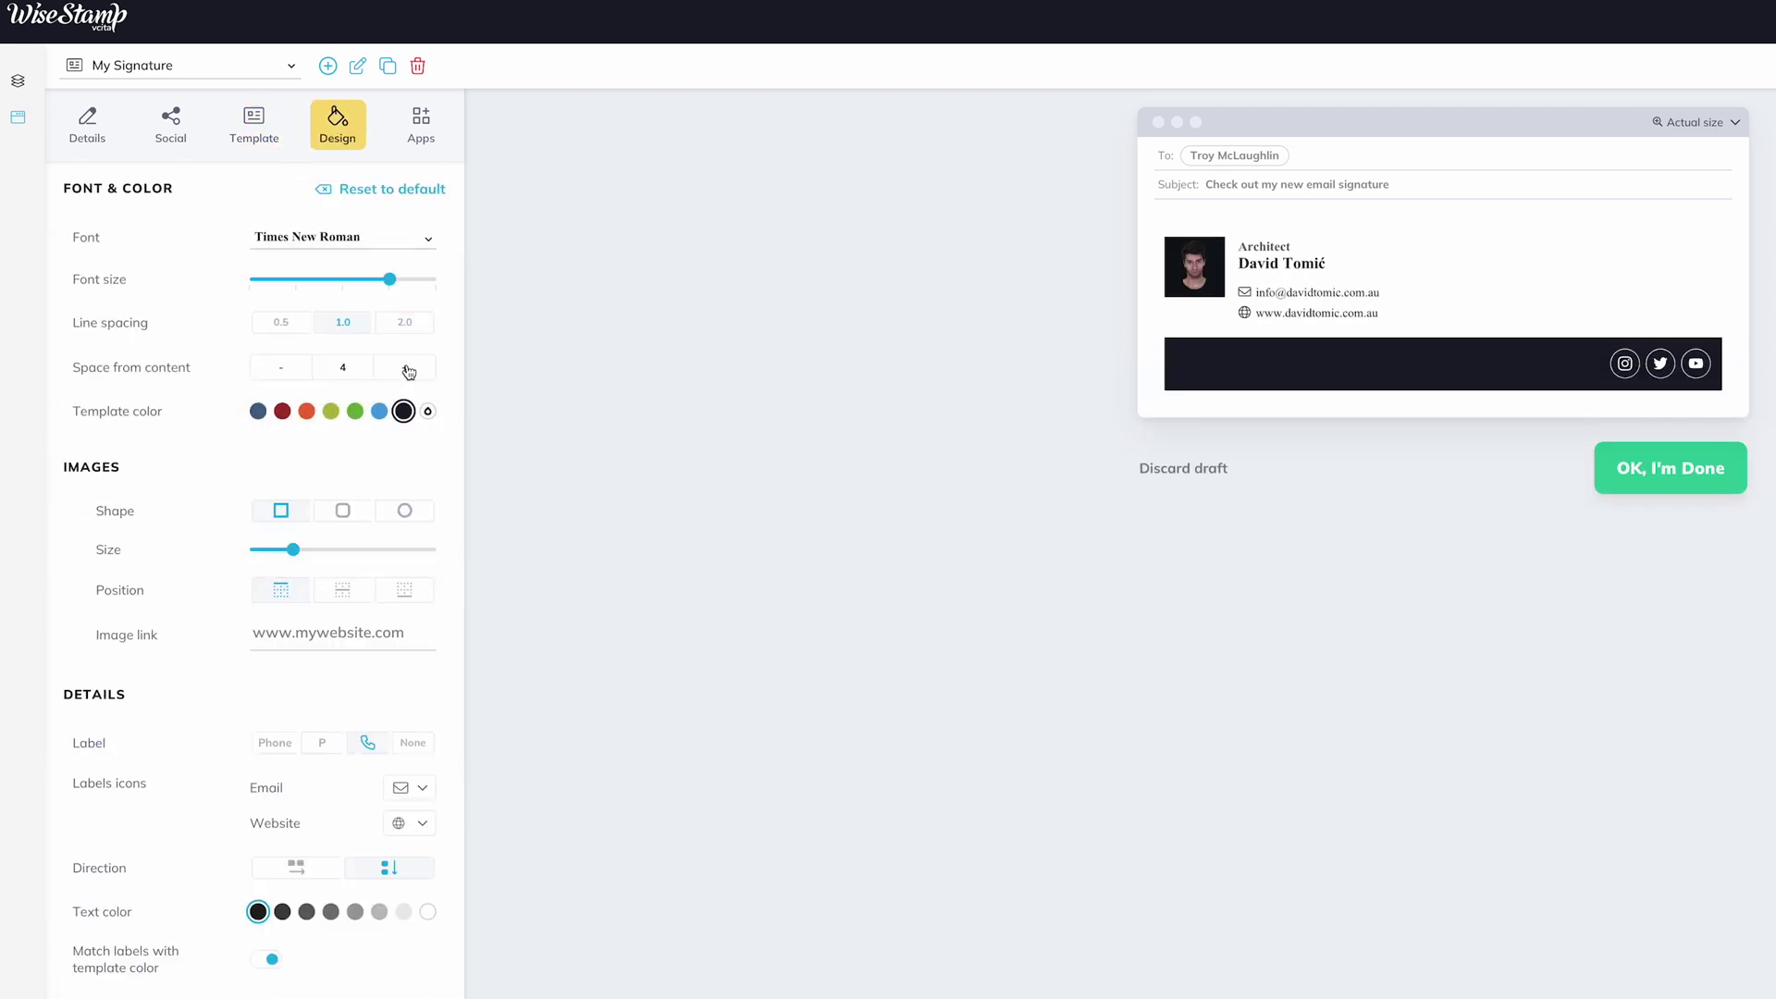
left_click(510, 604)
scroll(341, 600, "down", 1)
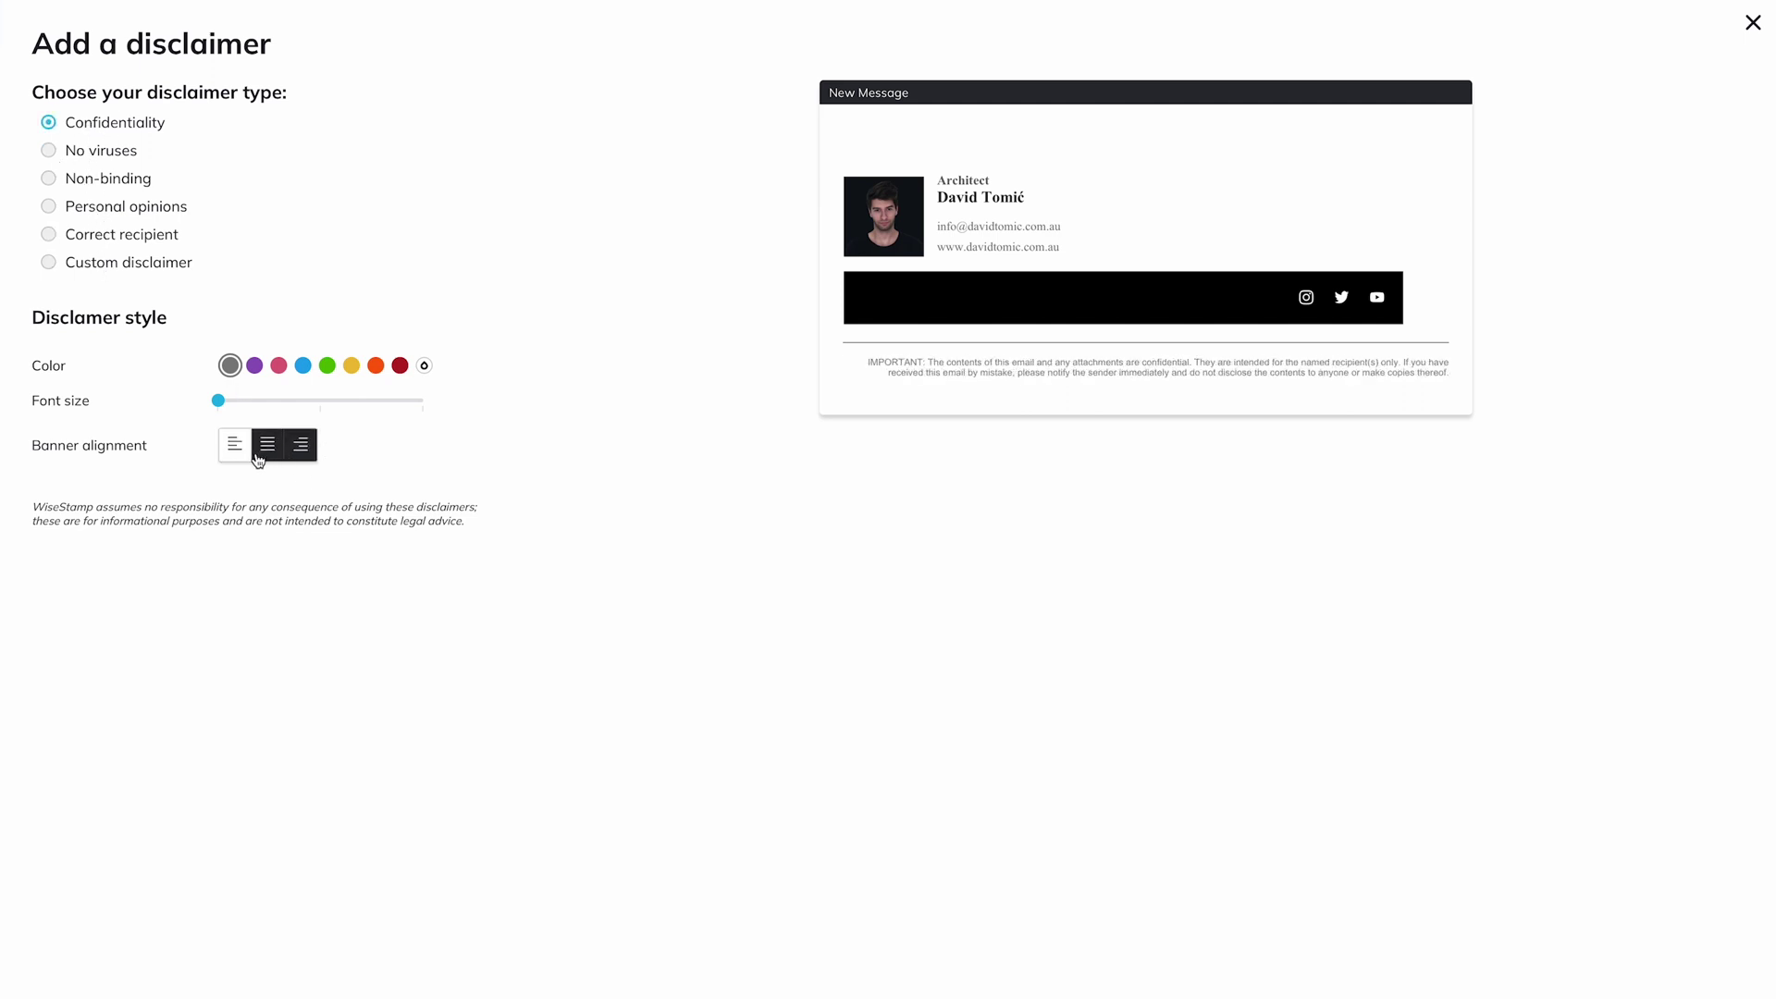
Left-align the confidentiality disclaimer and choose Outlook Desktop as the email client.
left_click(245, 450)
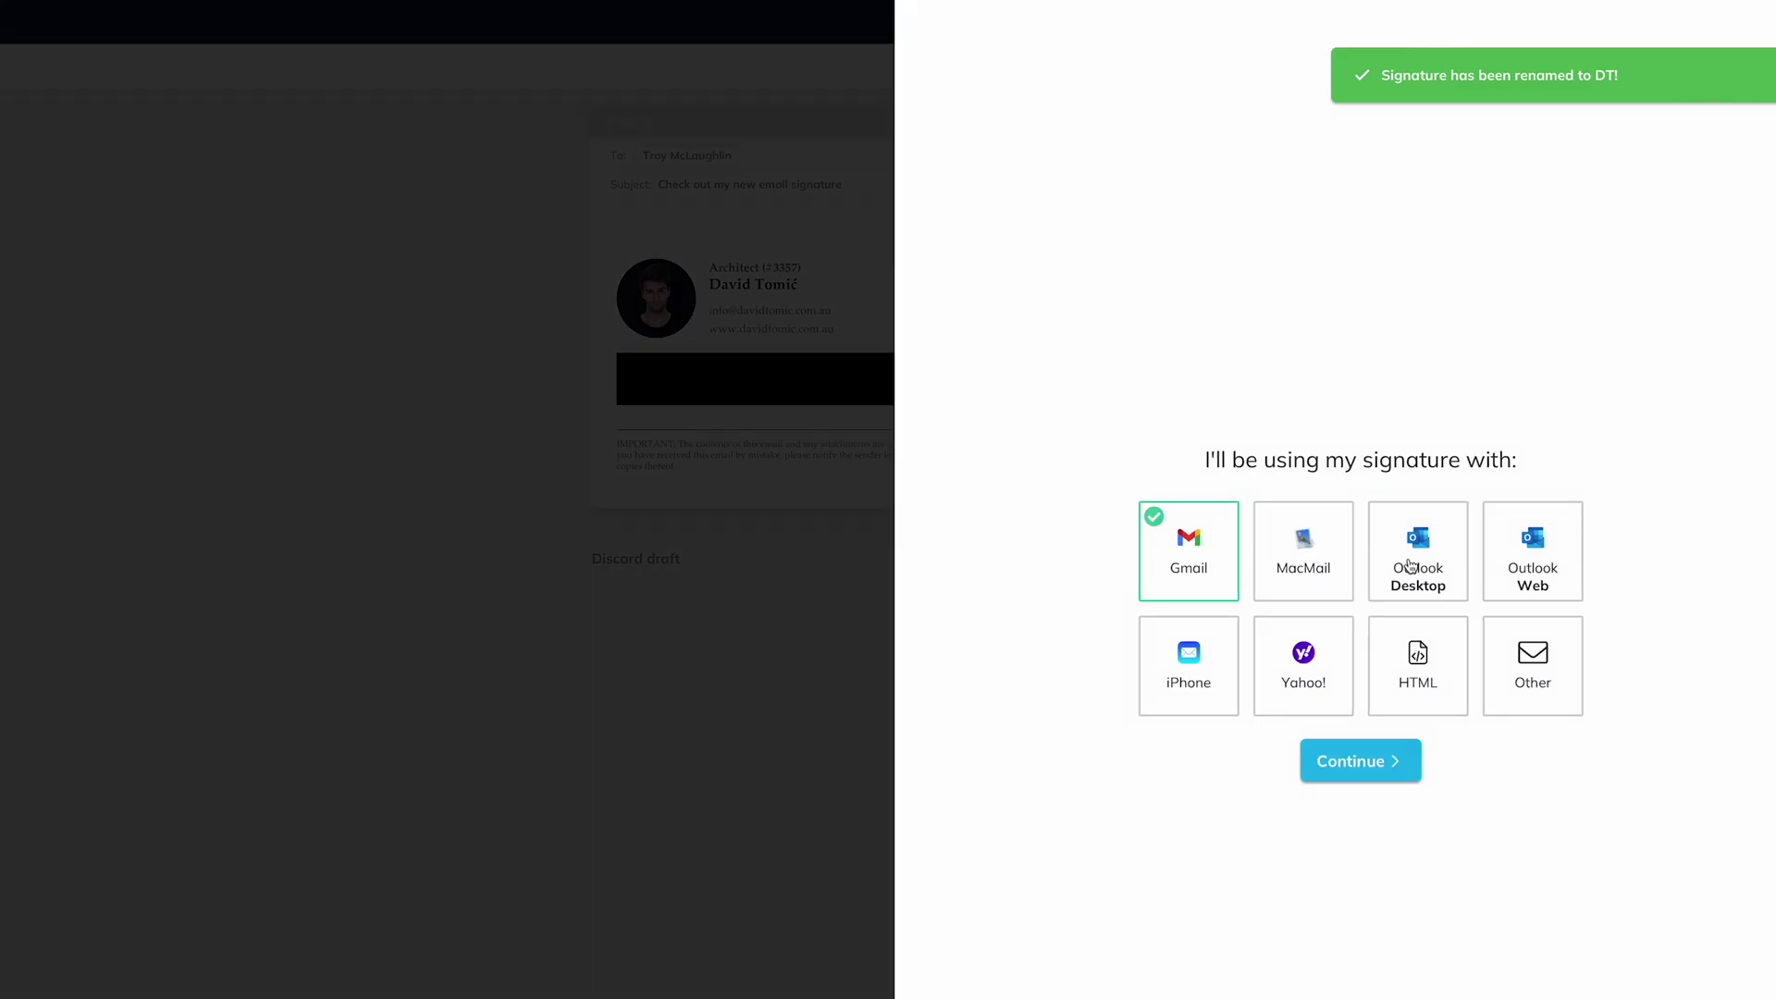
left_click(1415, 556)
left_click(1353, 763)
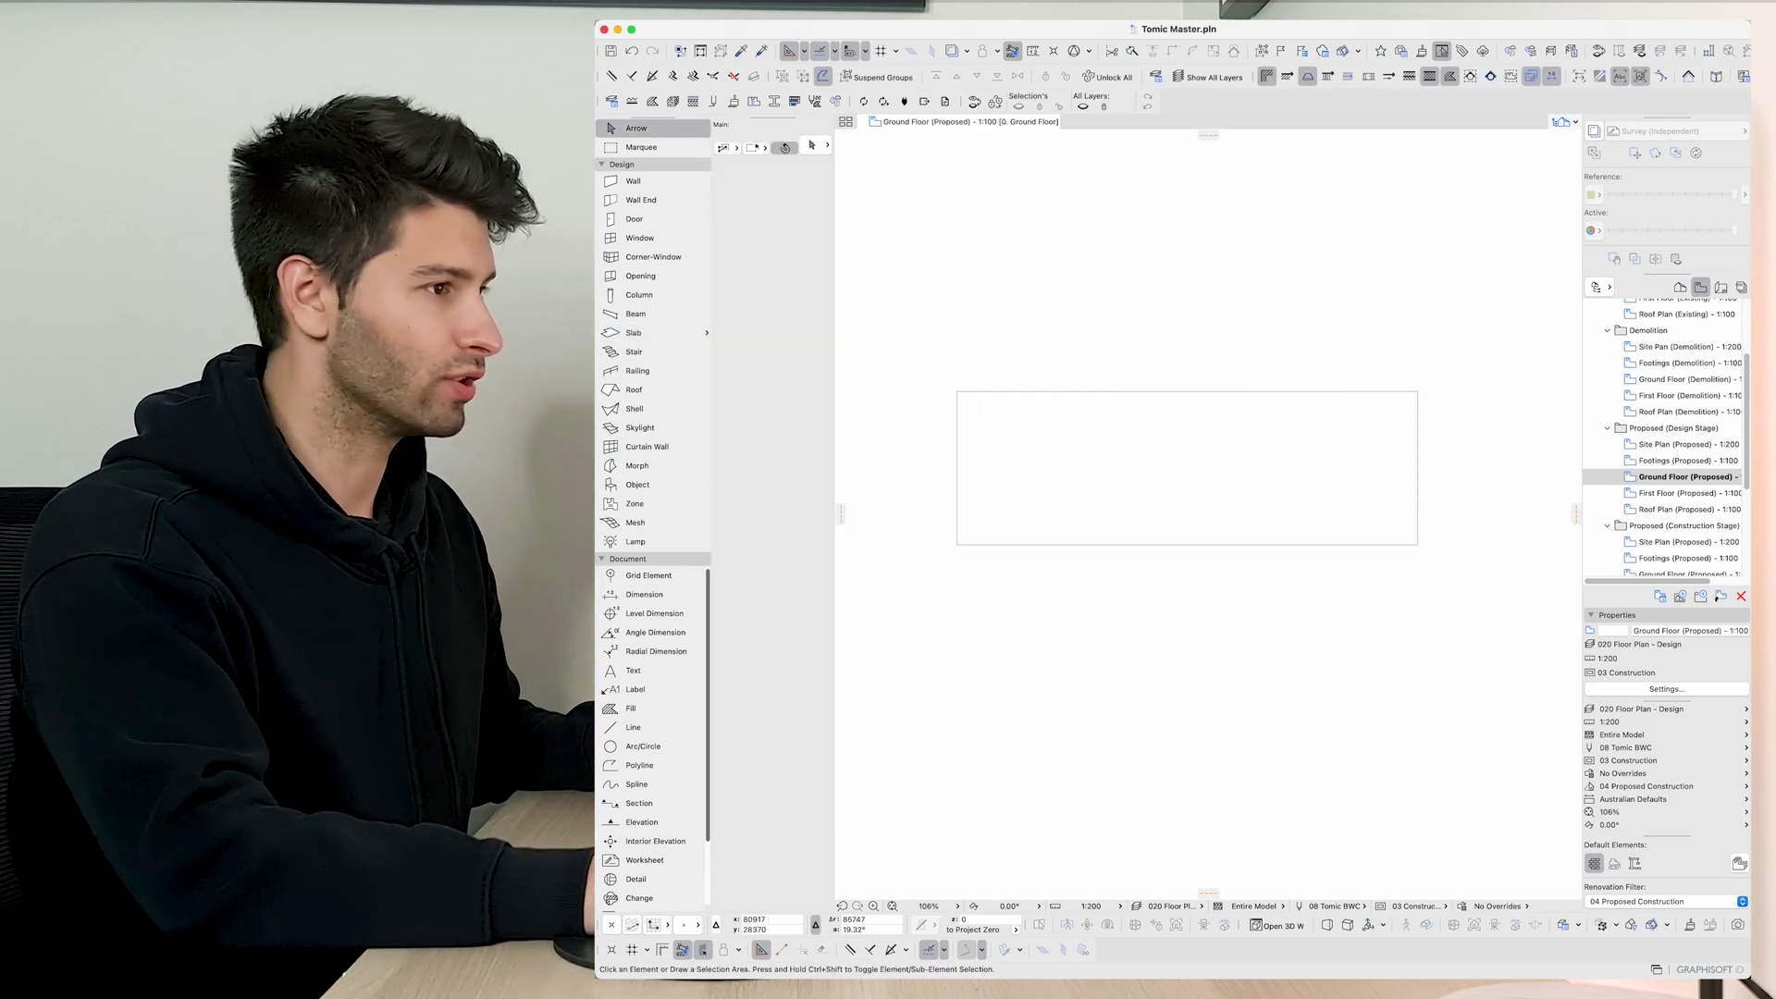
Select the new rectangular slab on the Ground Floor plan.
key("ctrl+a")
Make the slab 2745 thick Gypsum Plasterboard with Paint - Glossy White surfaces.
key("ctrl+t")
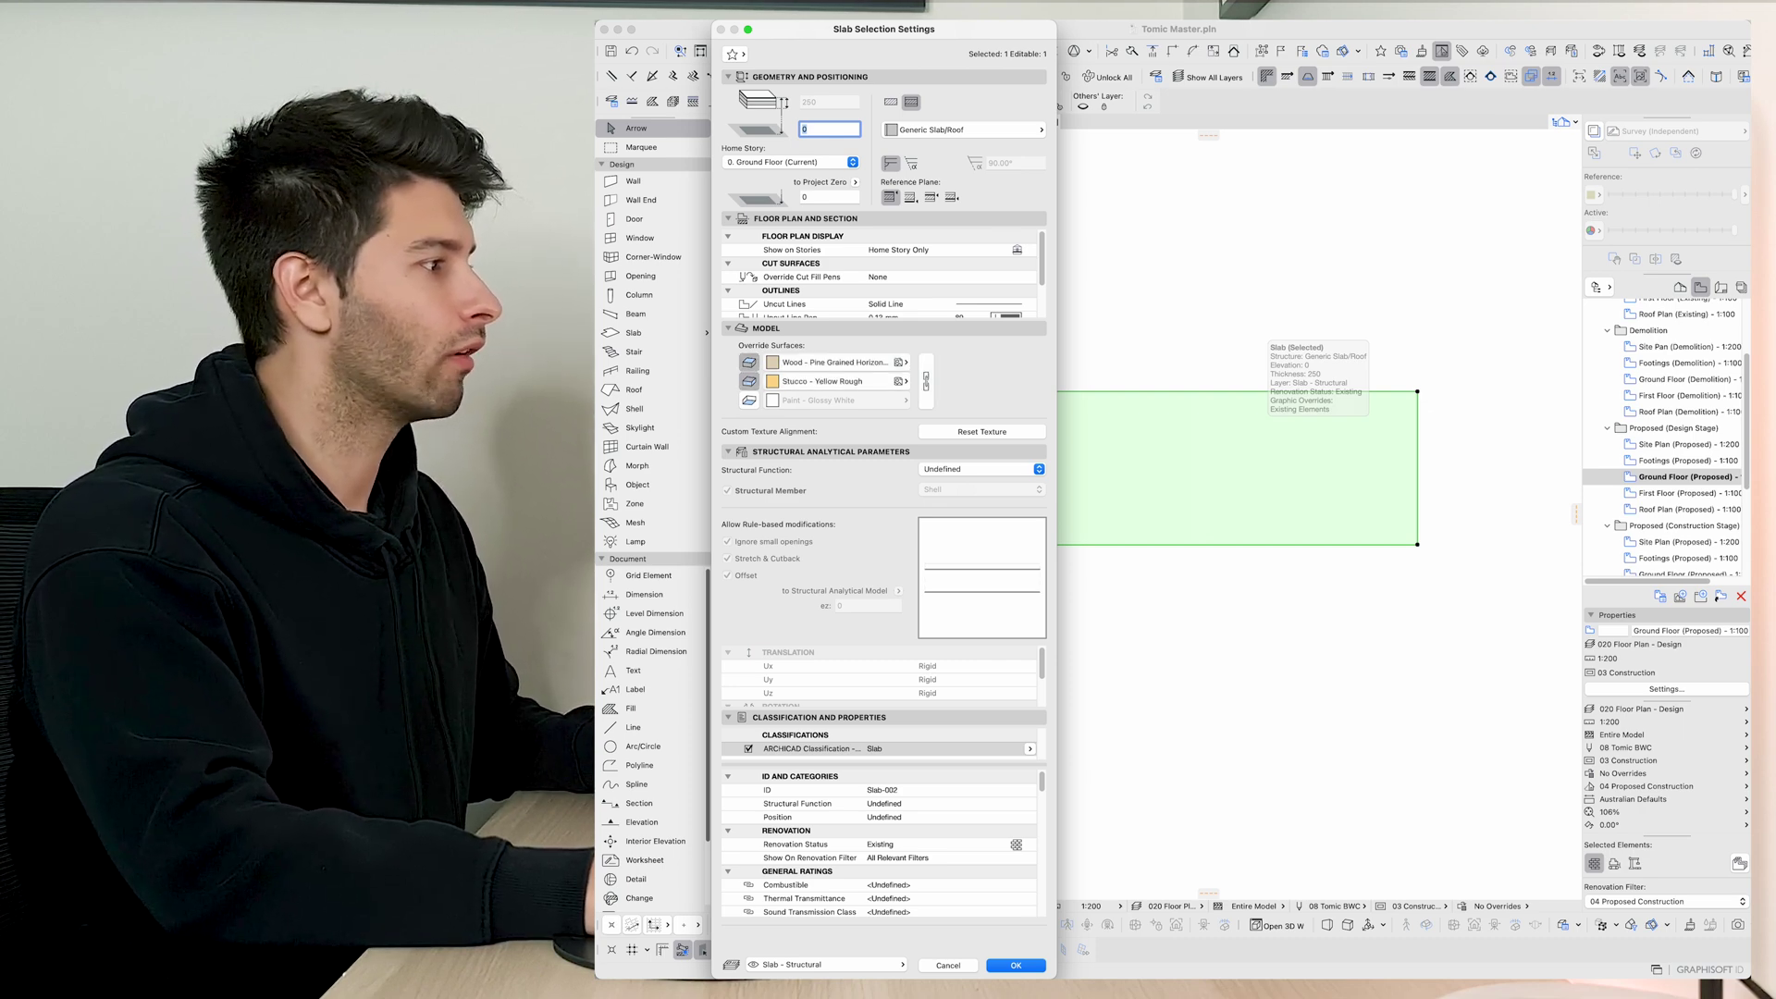
left_click(833, 362)
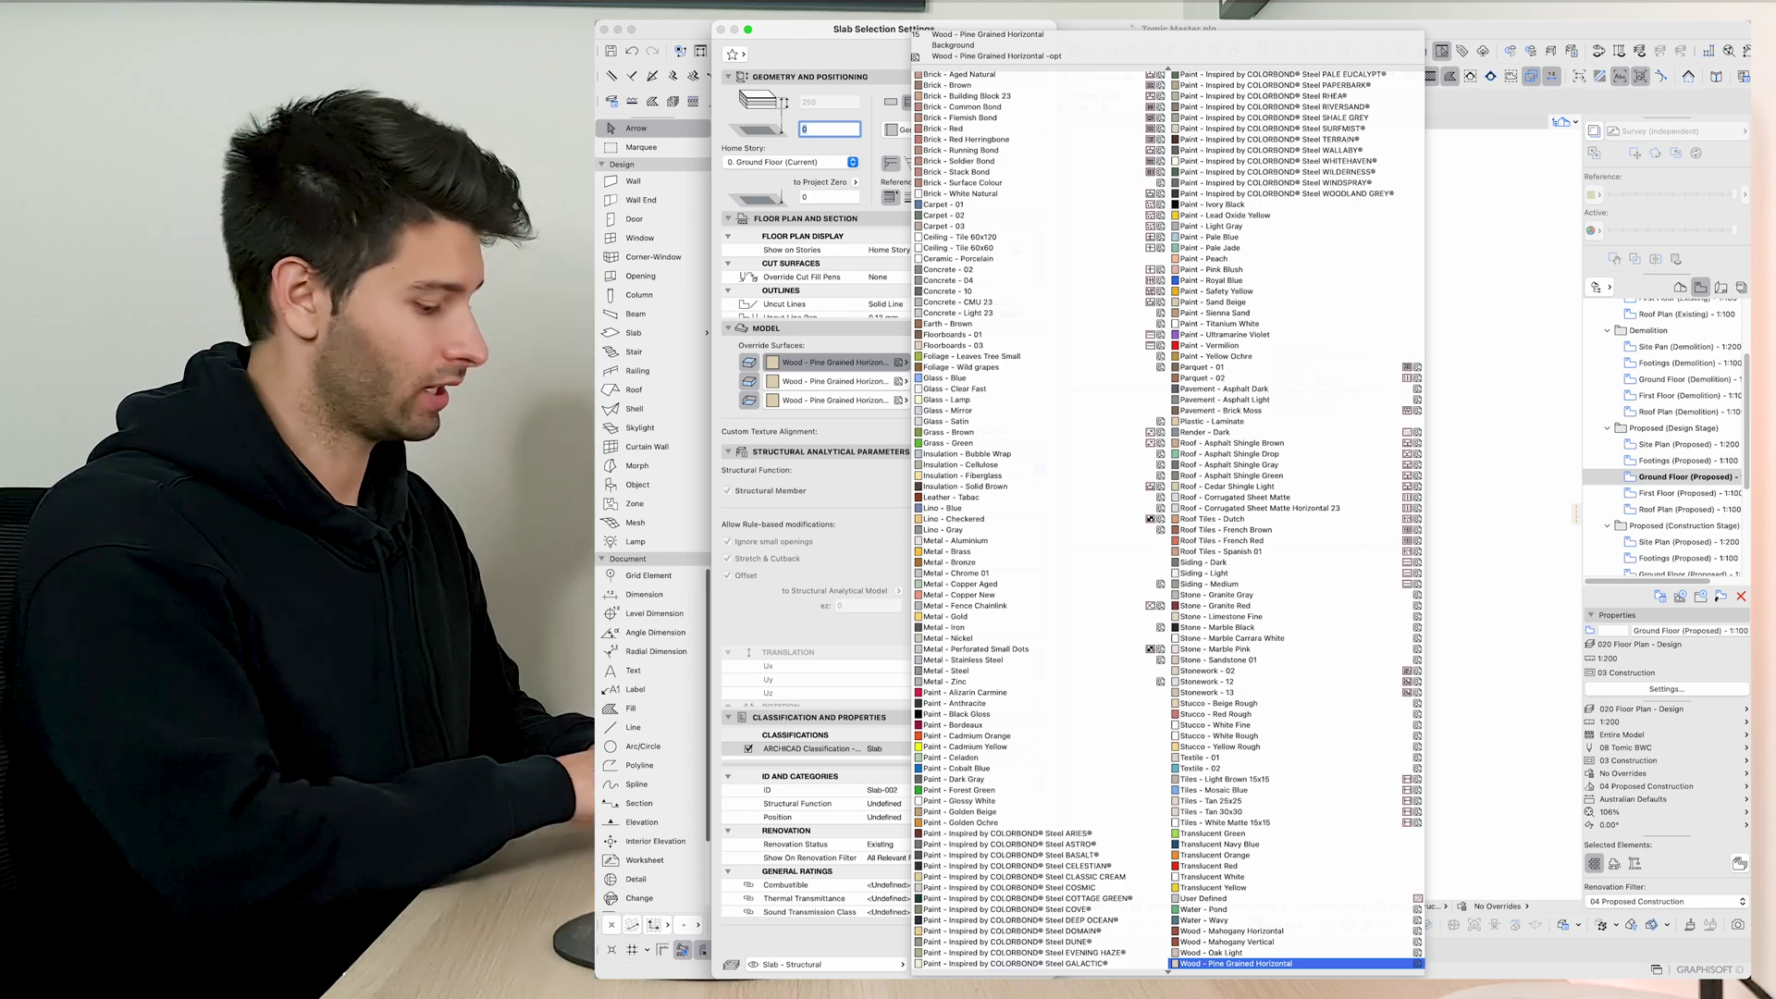
left_click(1305, 904)
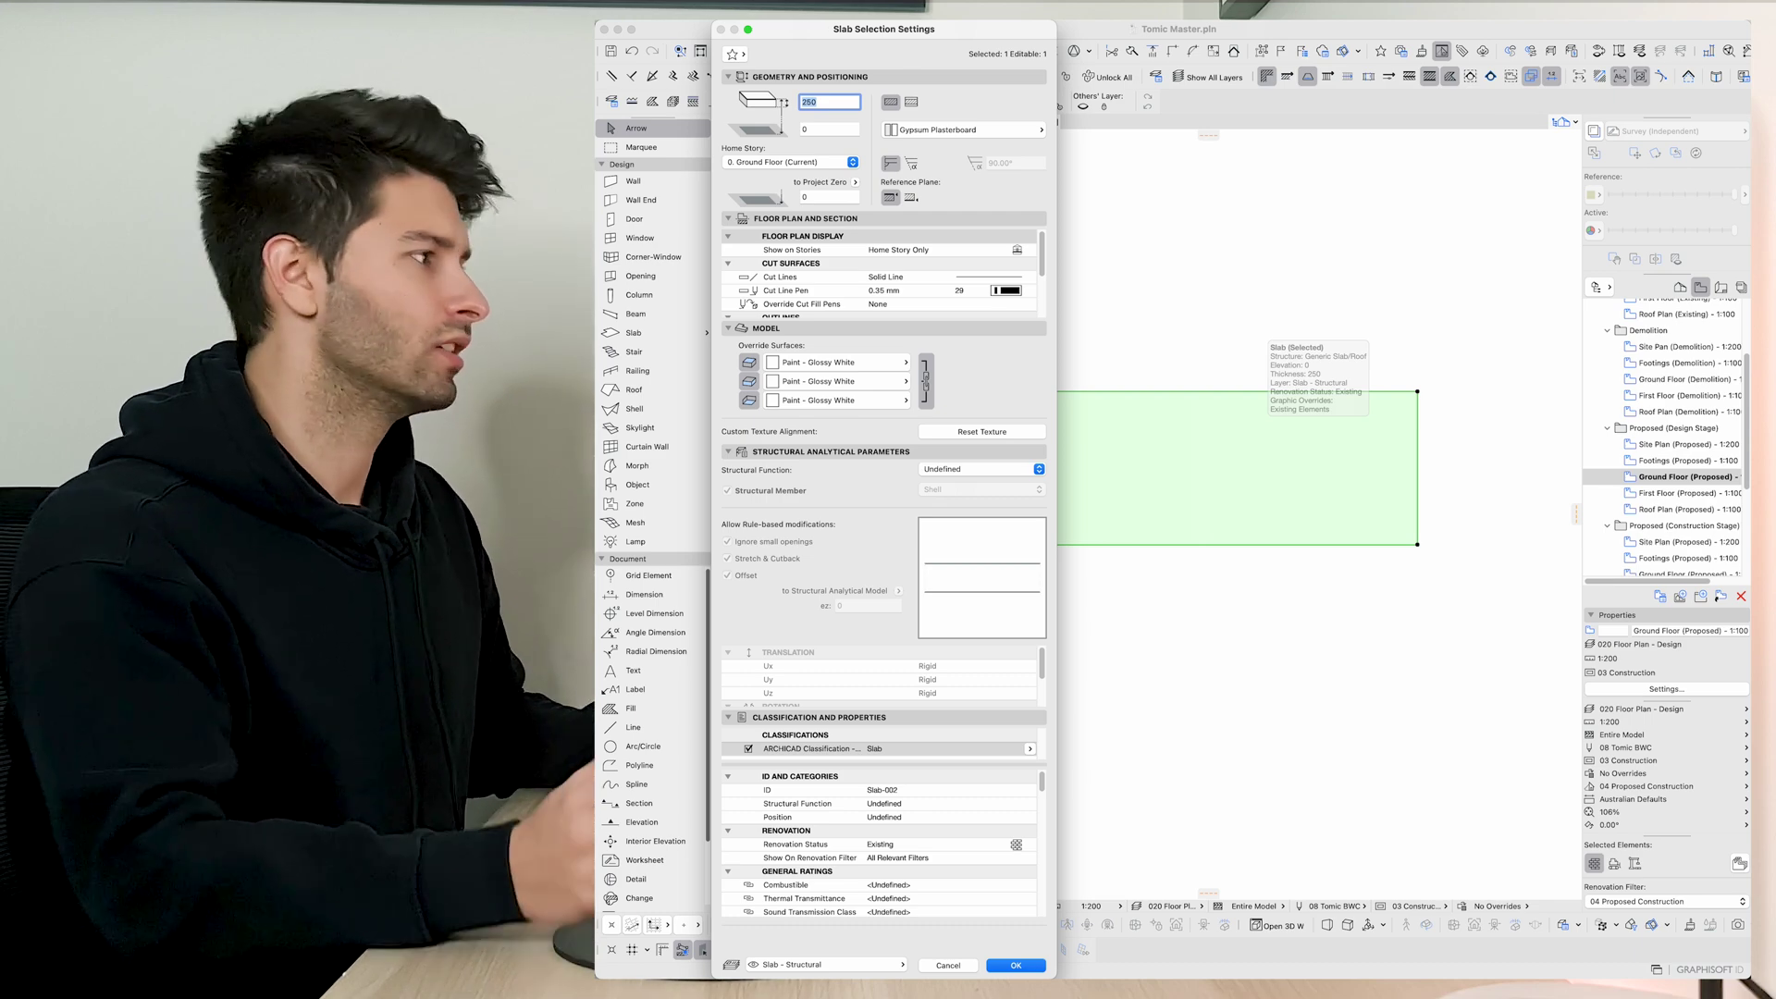
type("2745")
key("Return")
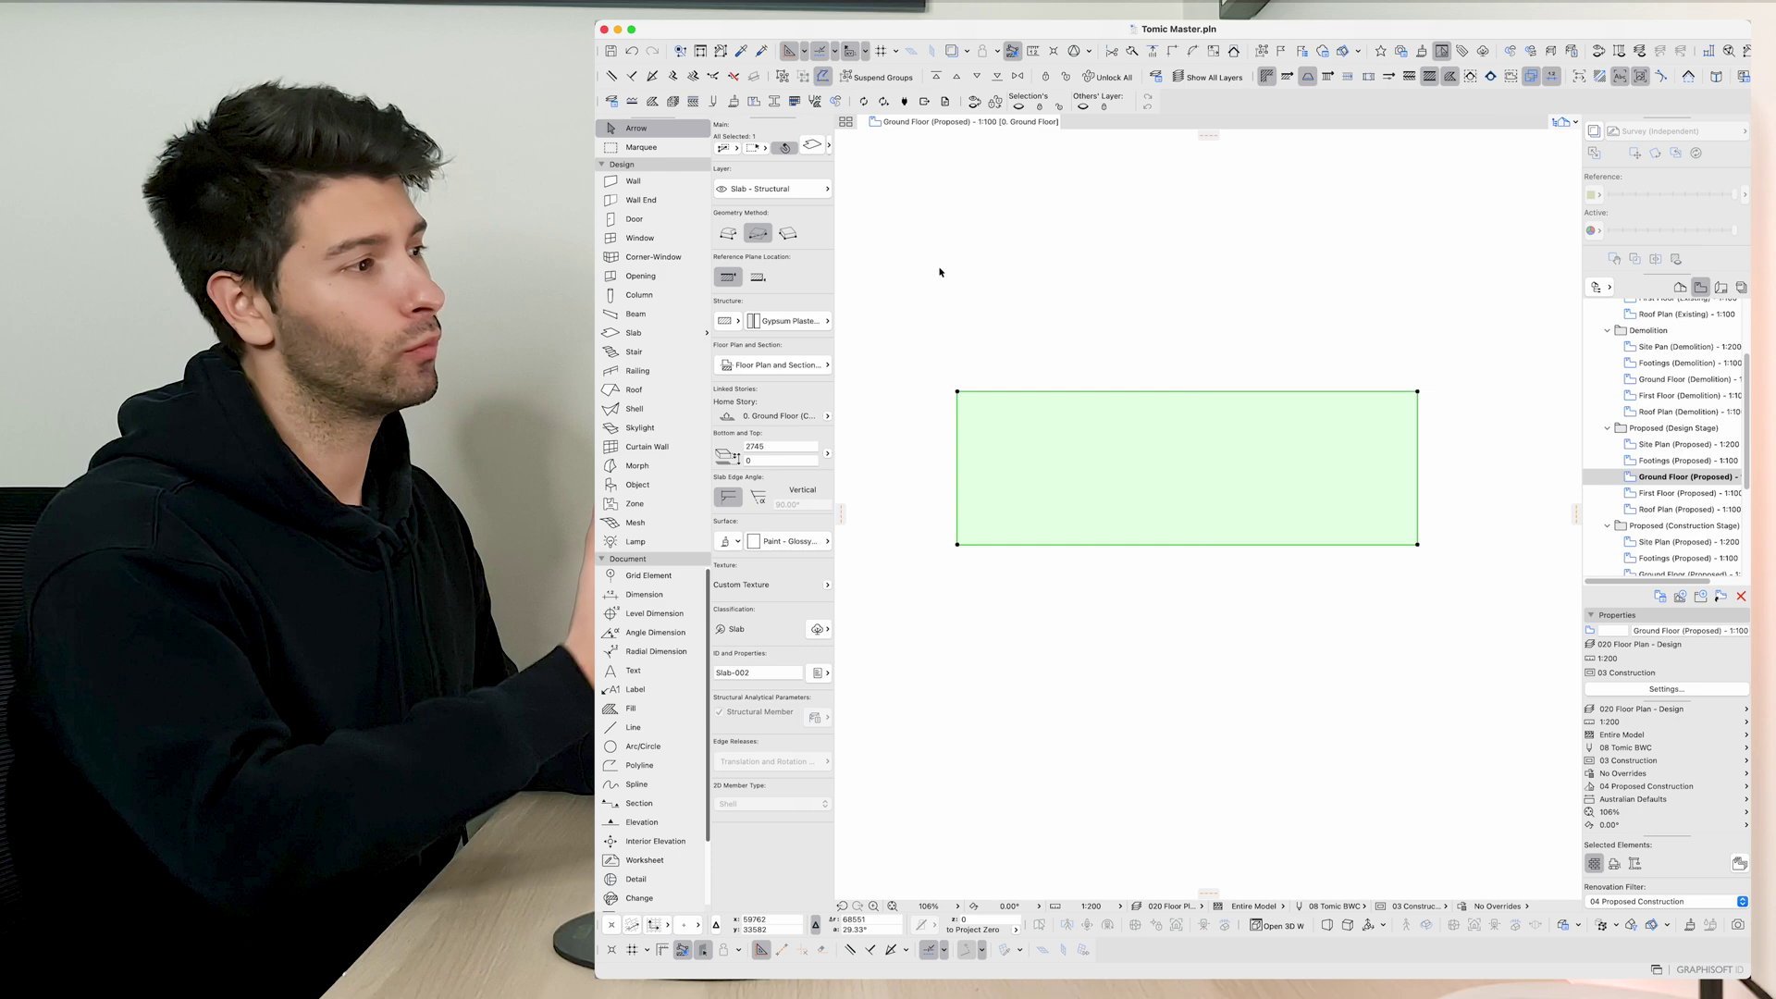
Pick up the slab's parameters and switch to the First Floor plan.
key("Escape")
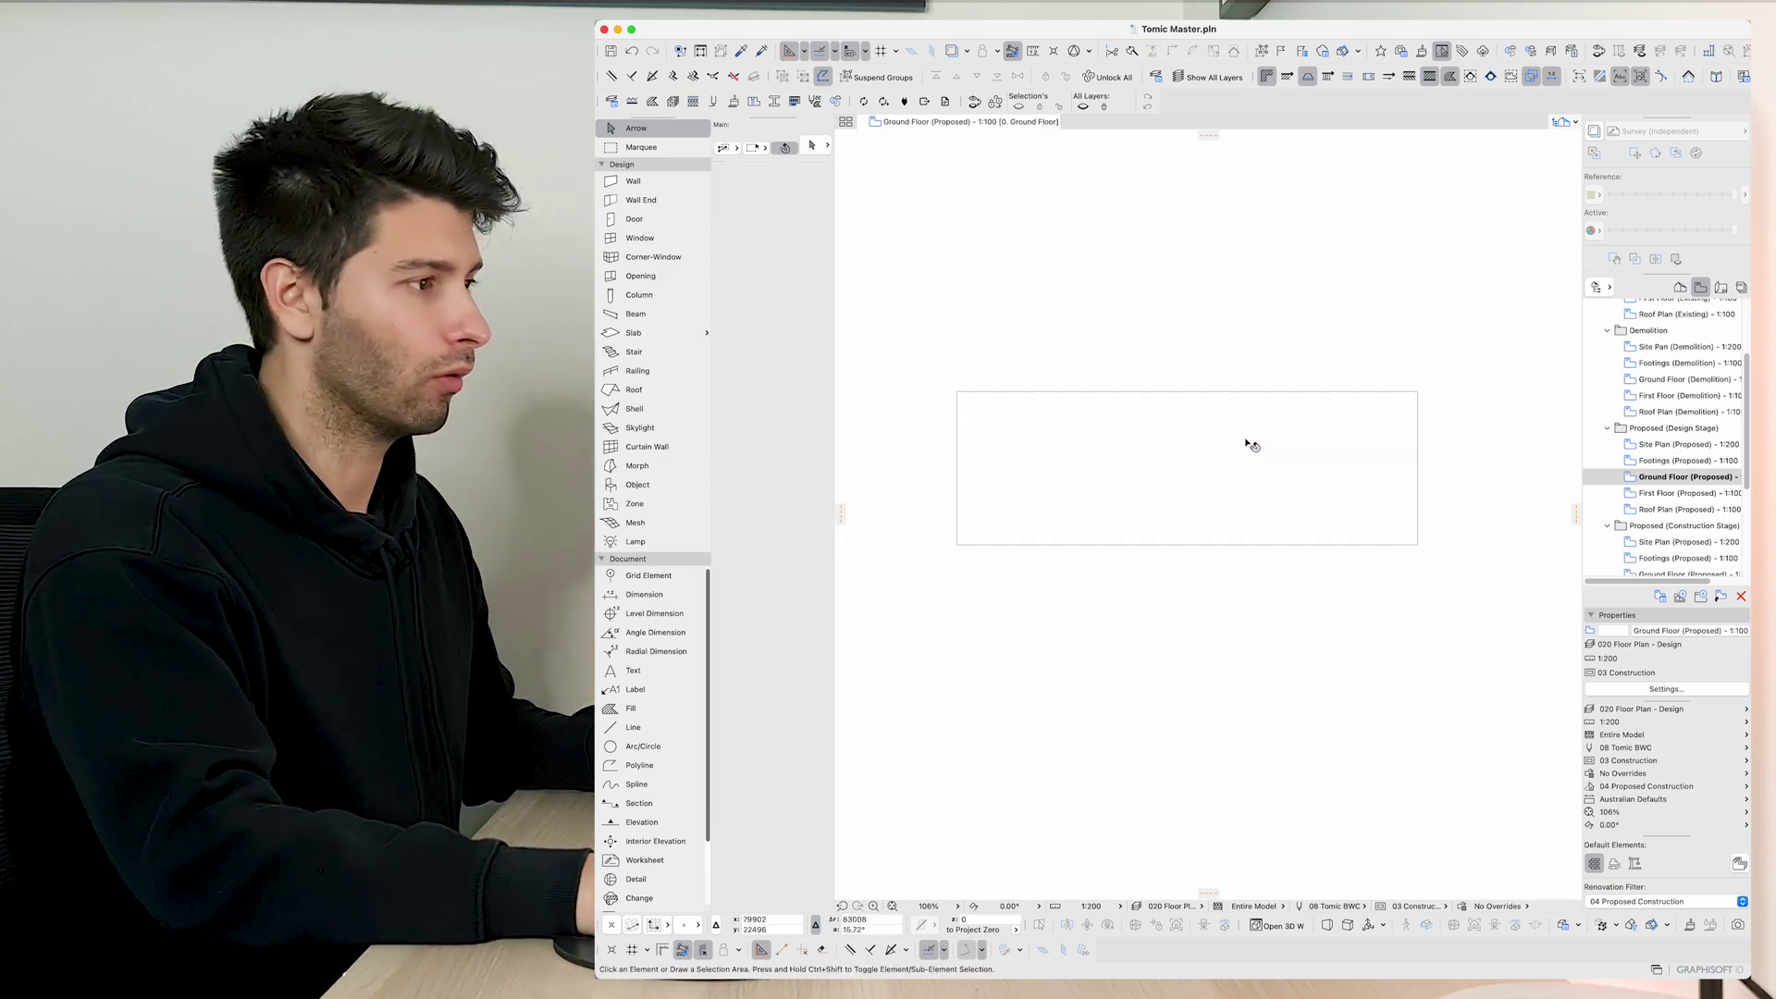
left_click(1263, 435, "alt")
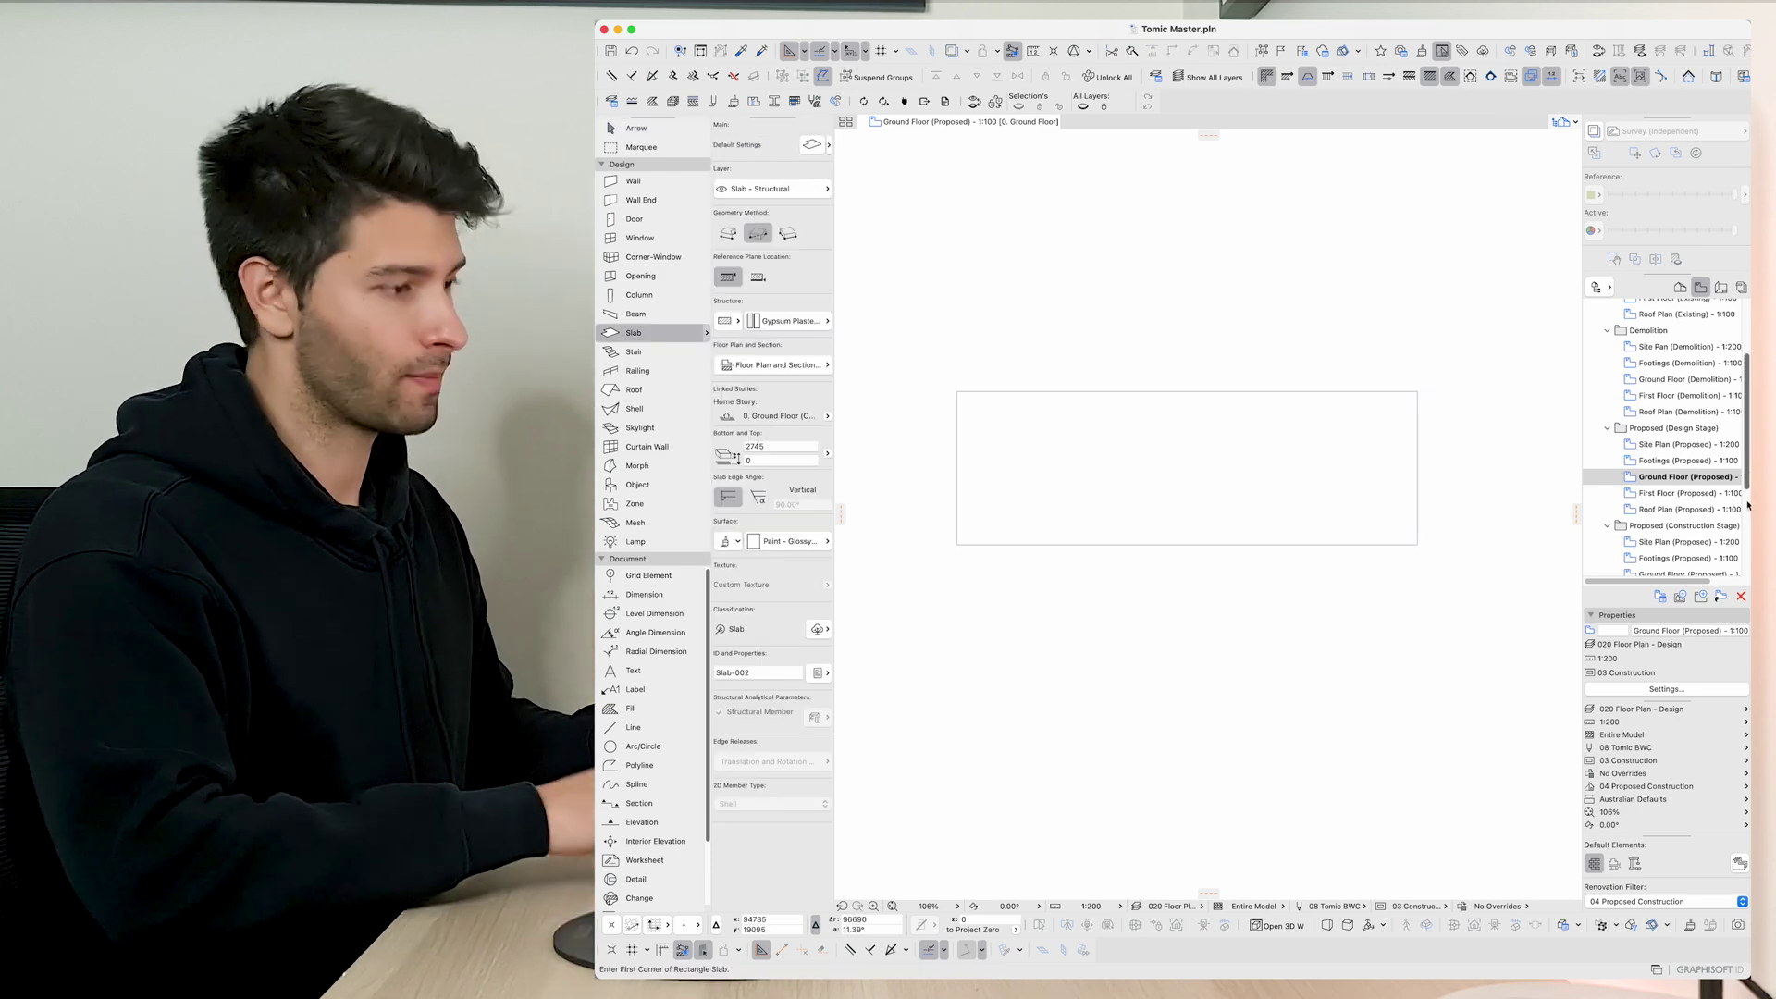
key("super+Up")
right_click(1677, 467)
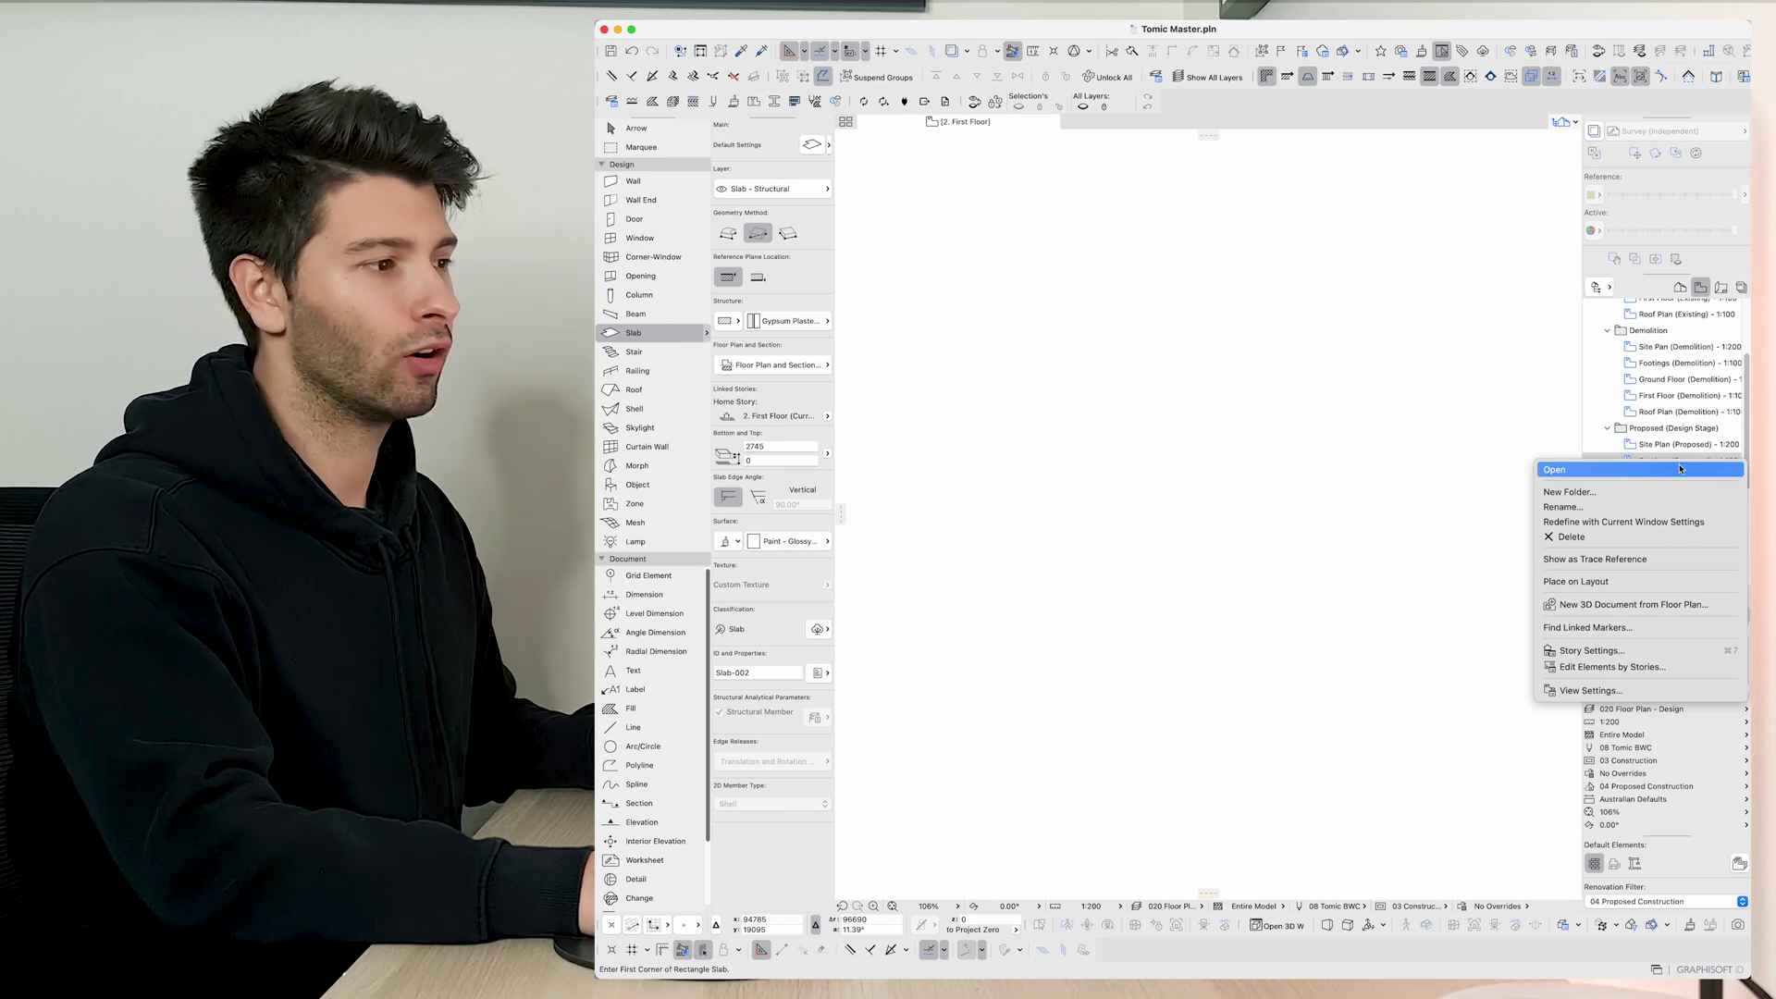
right_click(1666, 478)
left_click(1640, 567)
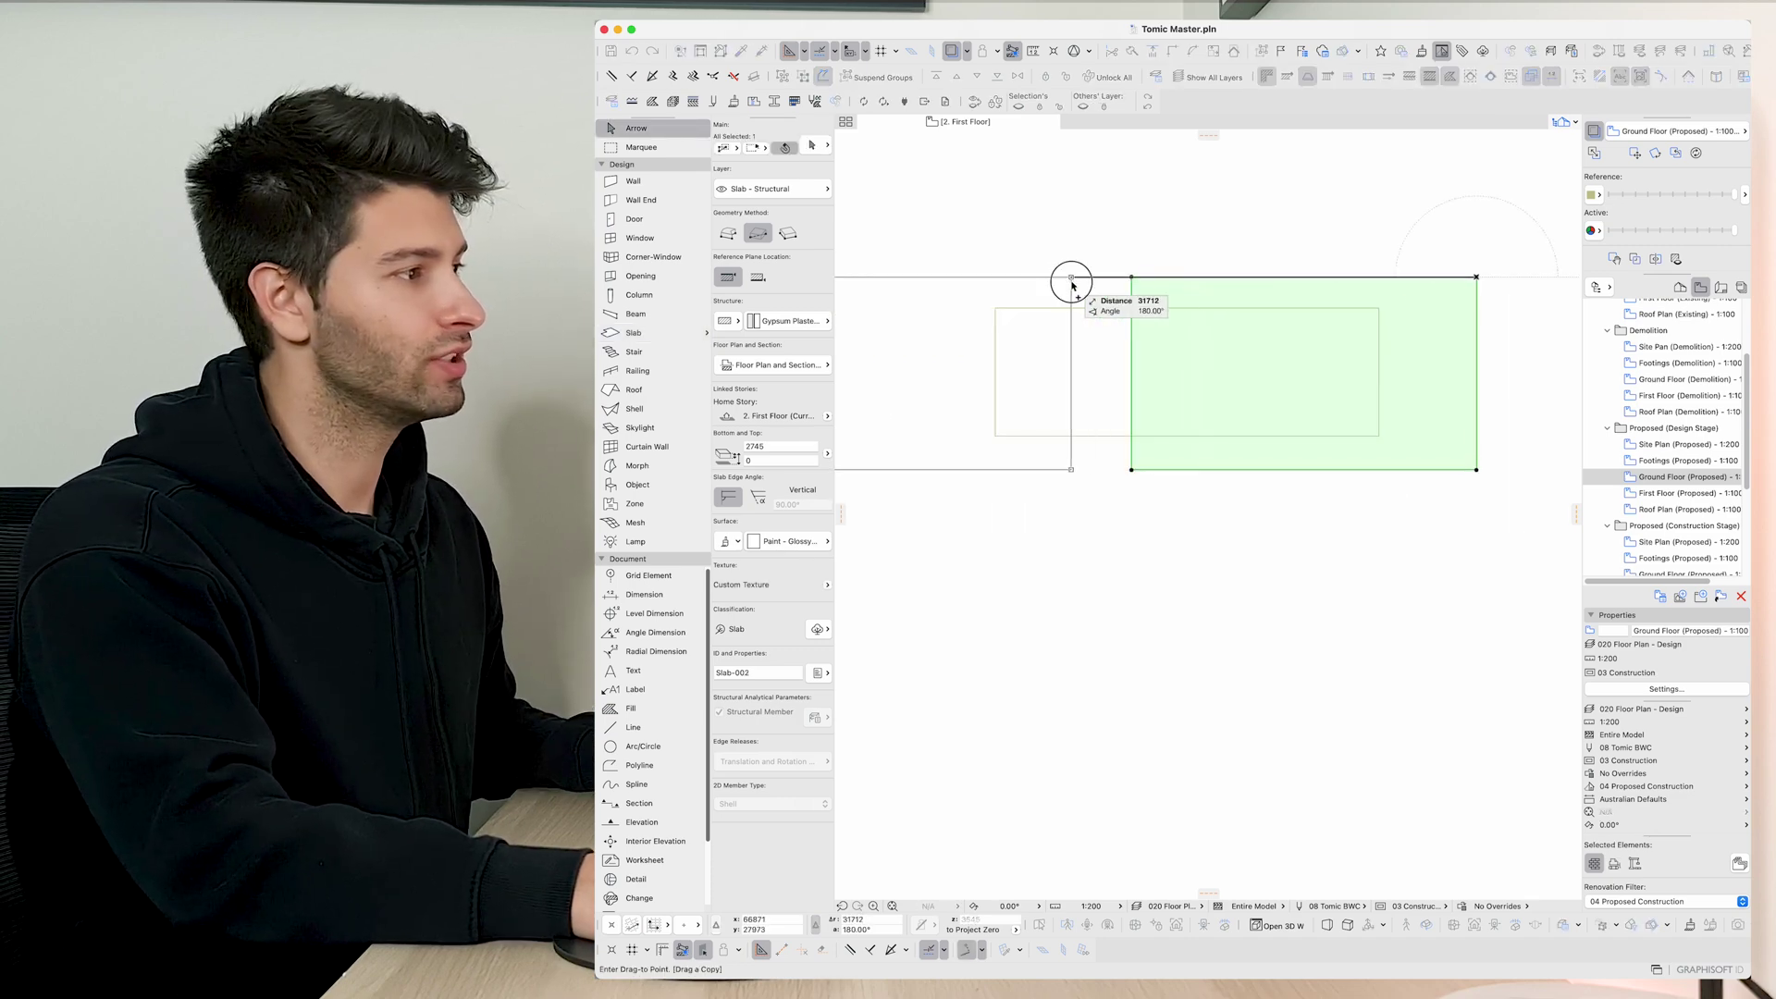
Move the first-floor slab and offset its edge to narrow it.
left_click(1071, 285)
scroll(1274, 355, "left", 3)
left_click(992, 340)
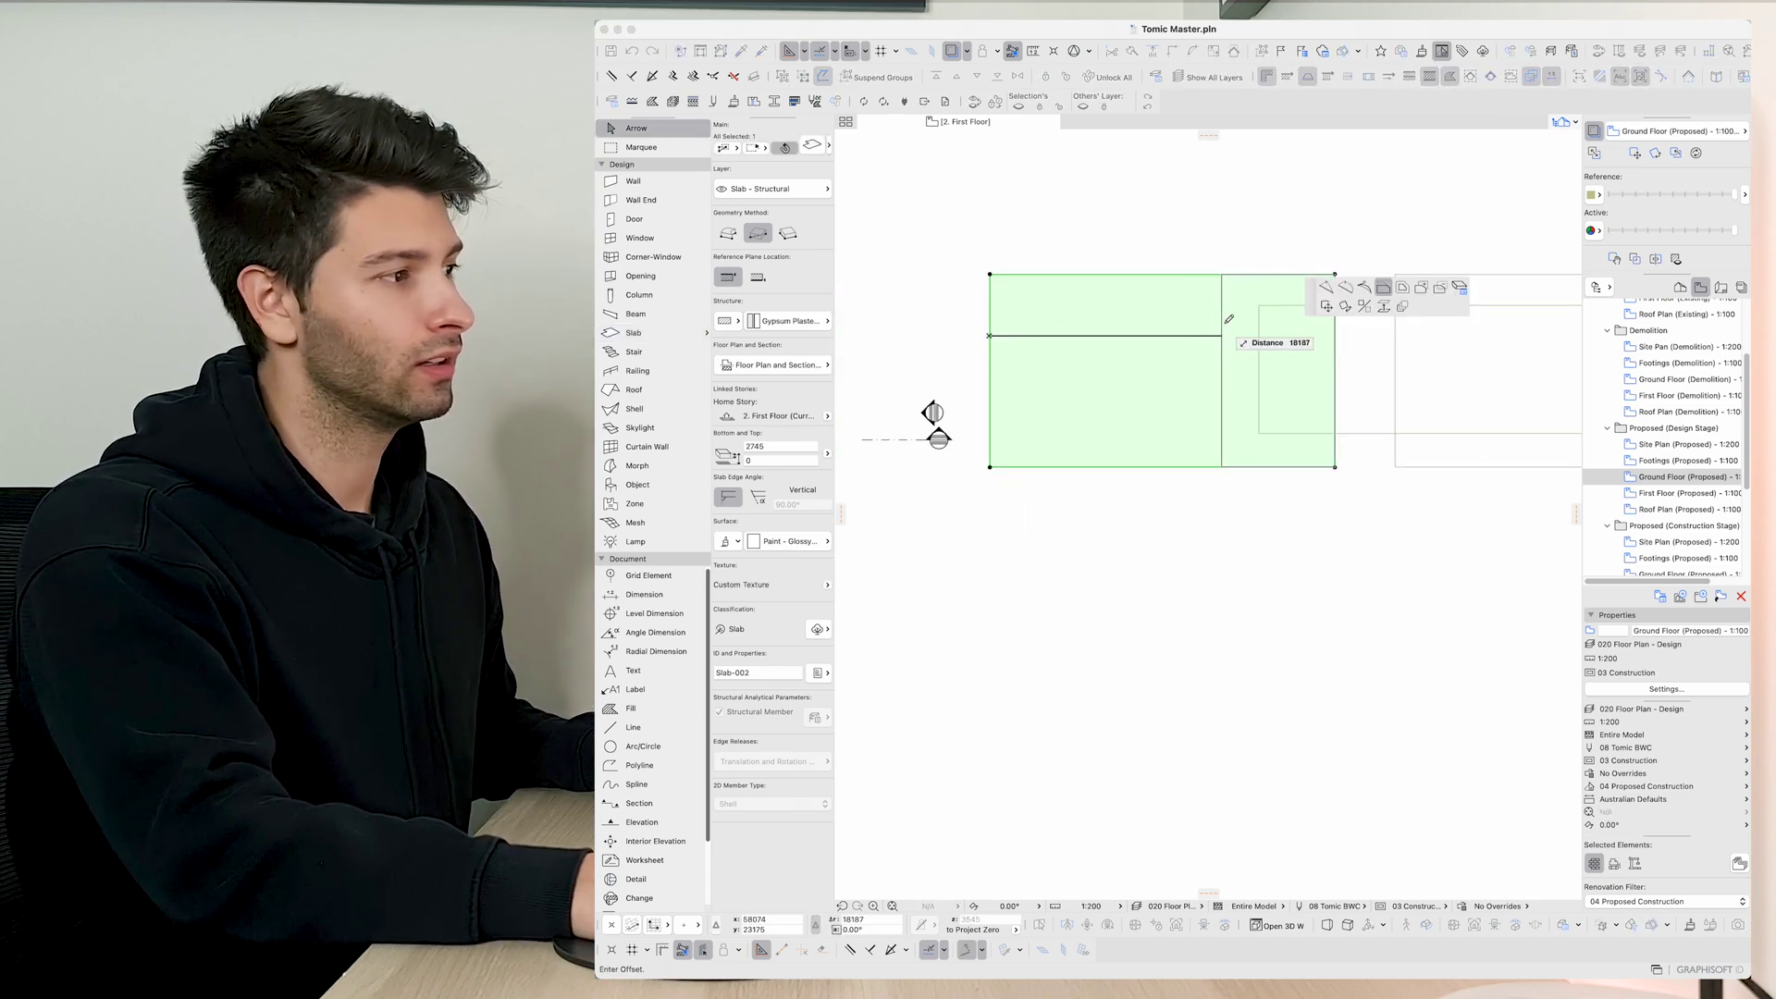
left_click(1246, 302)
scroll(971, 417, "right", 5)
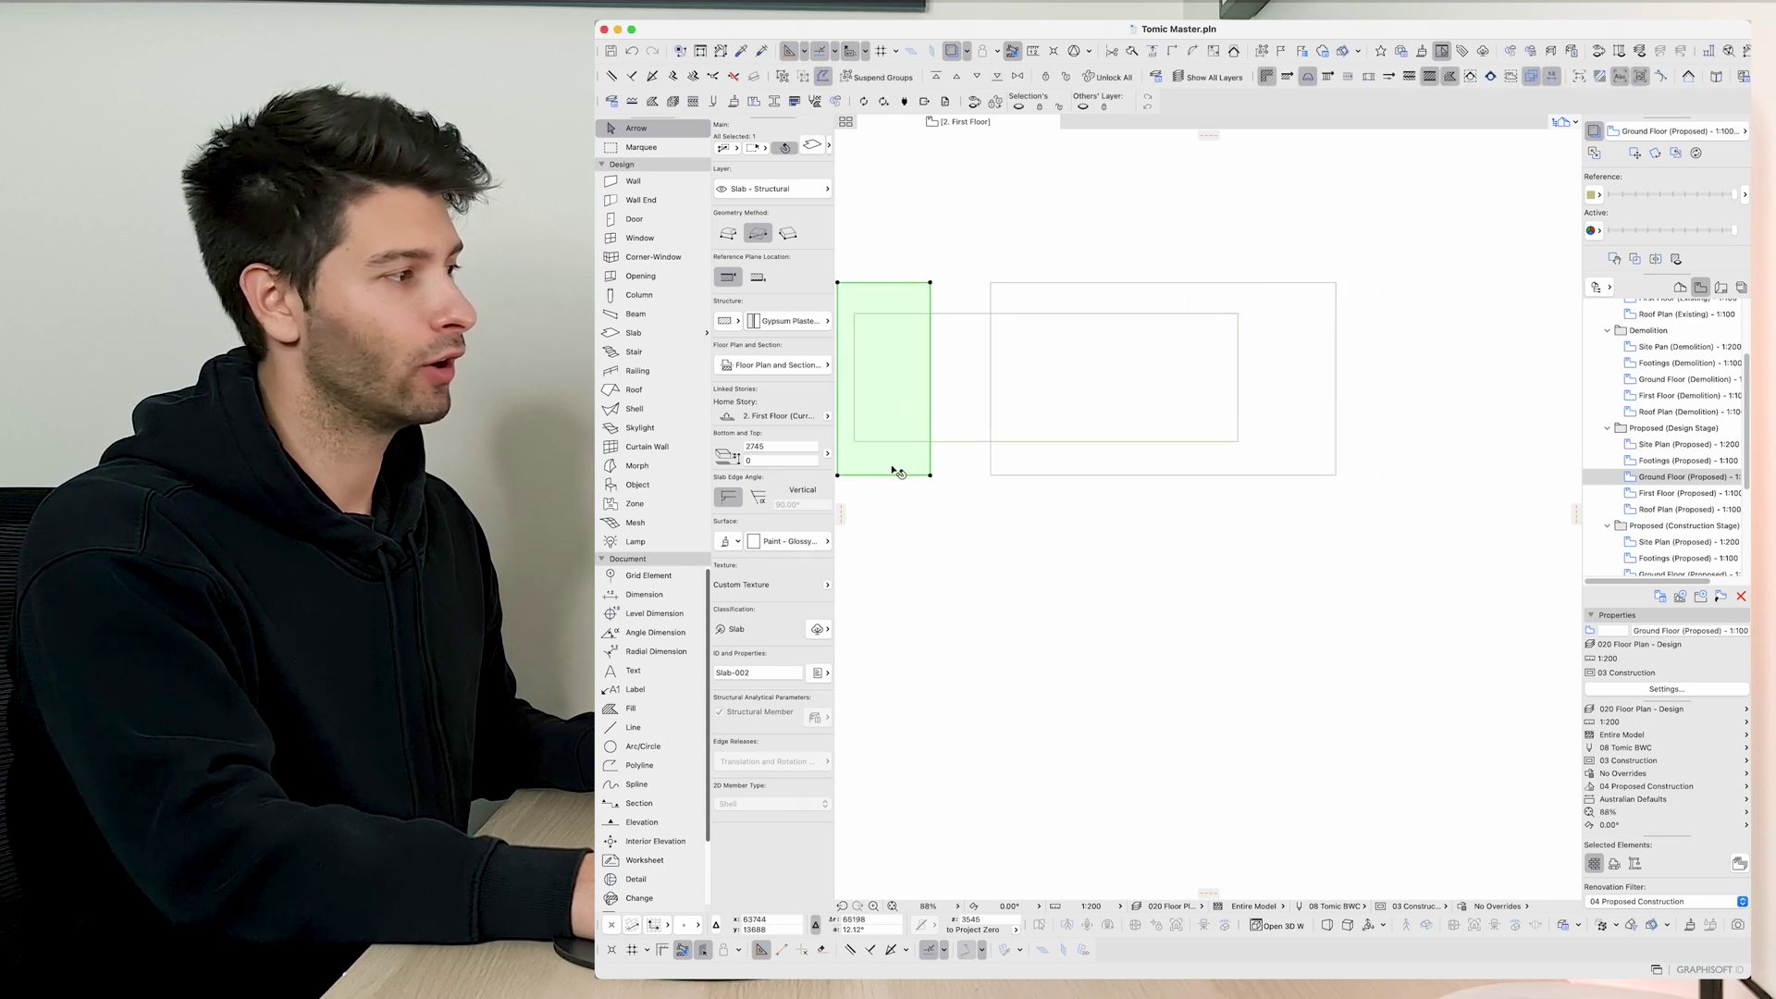
Draw a narrow rectangular slab across the wide one and select it.
key("s")
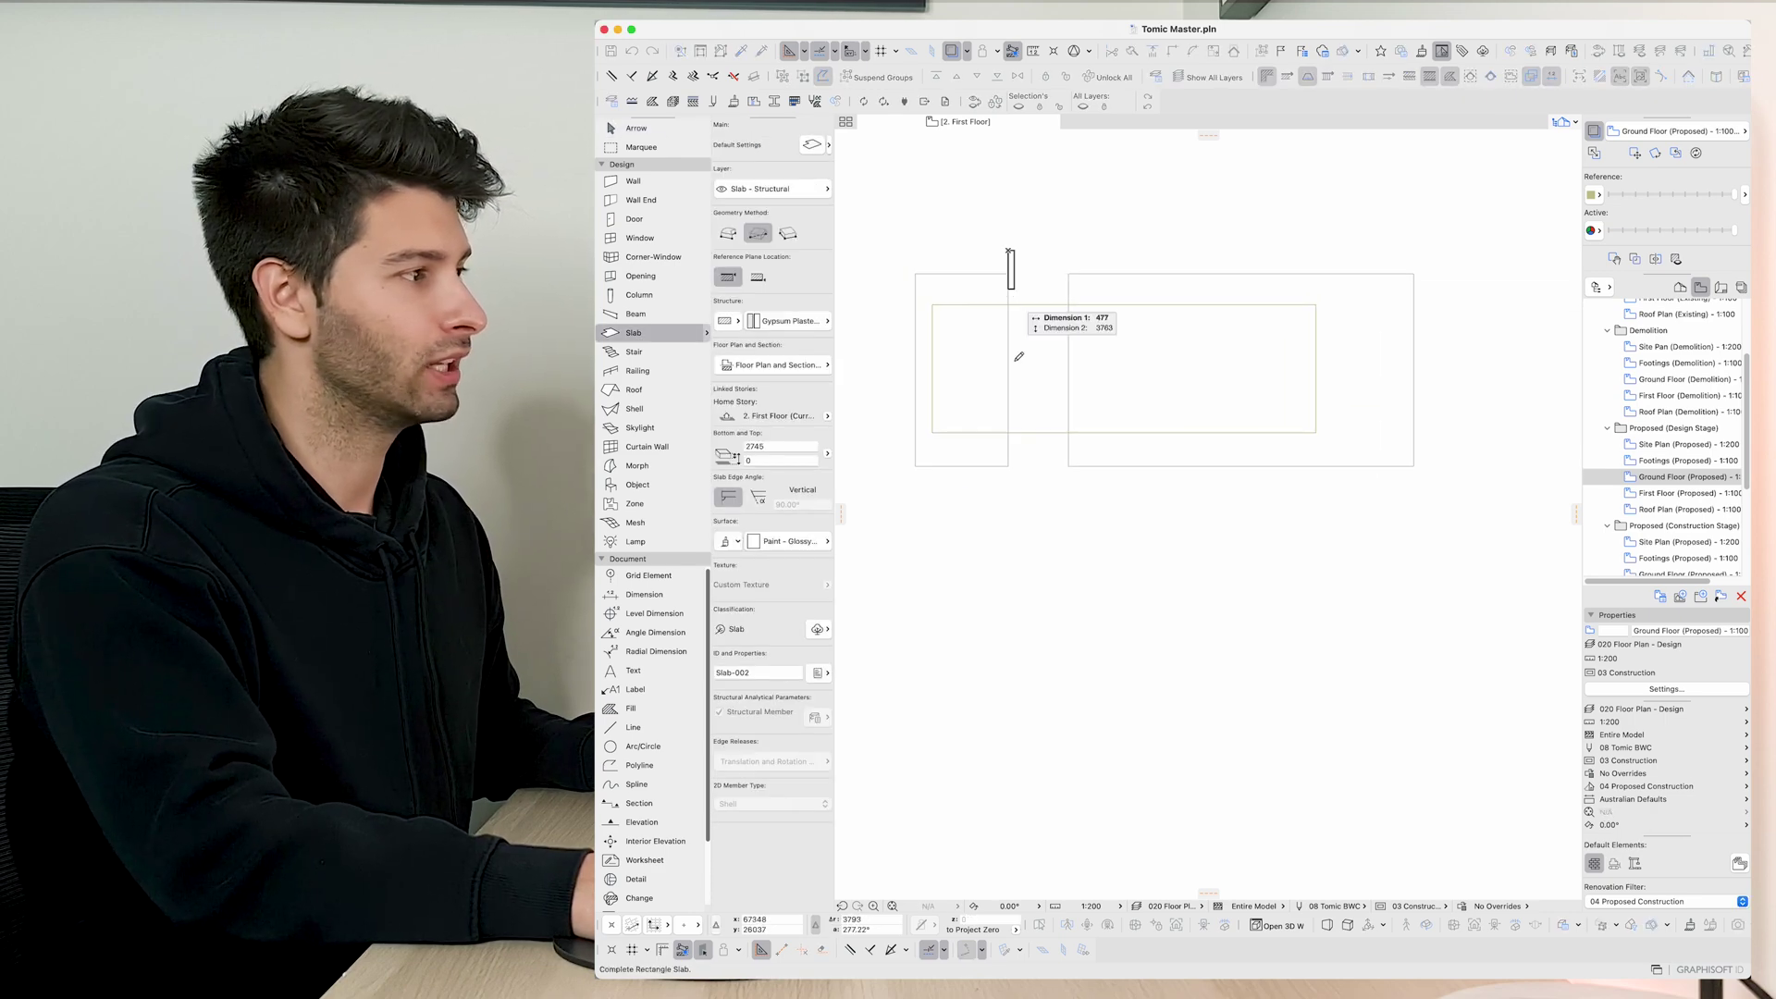
left_click(1070, 496)
key("Escape")
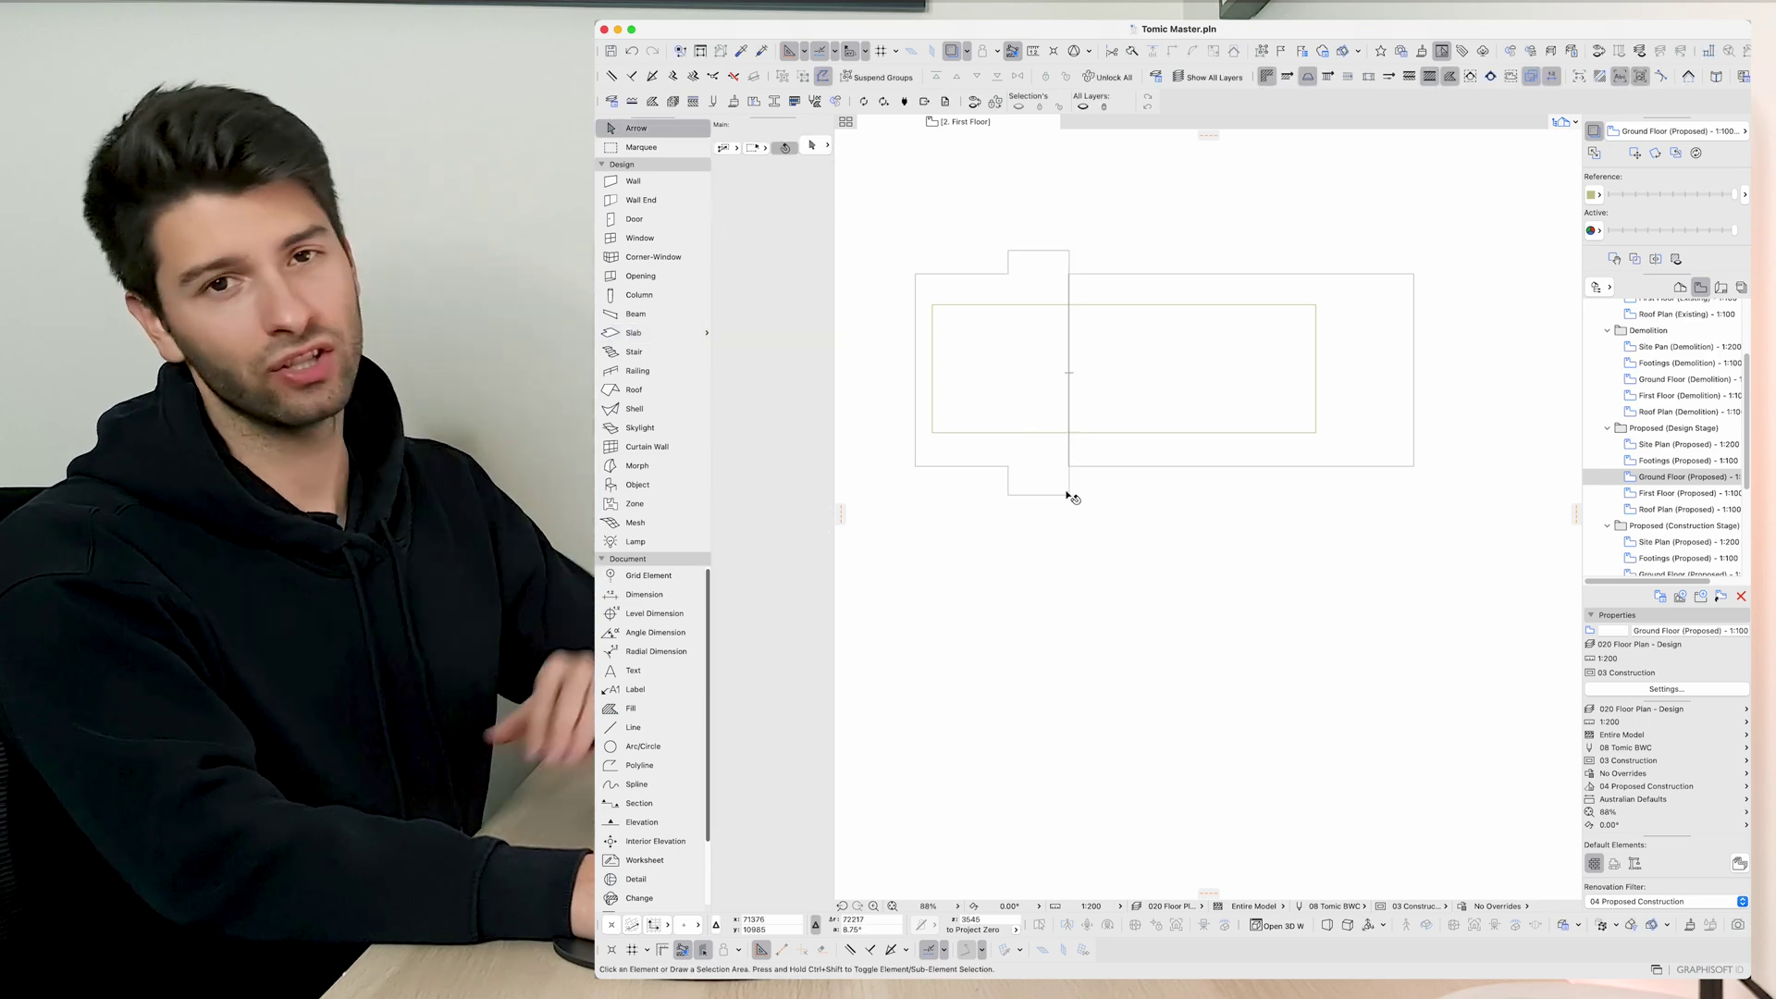
left_click(1050, 269)
scroll(1062, 270, "up", 2)
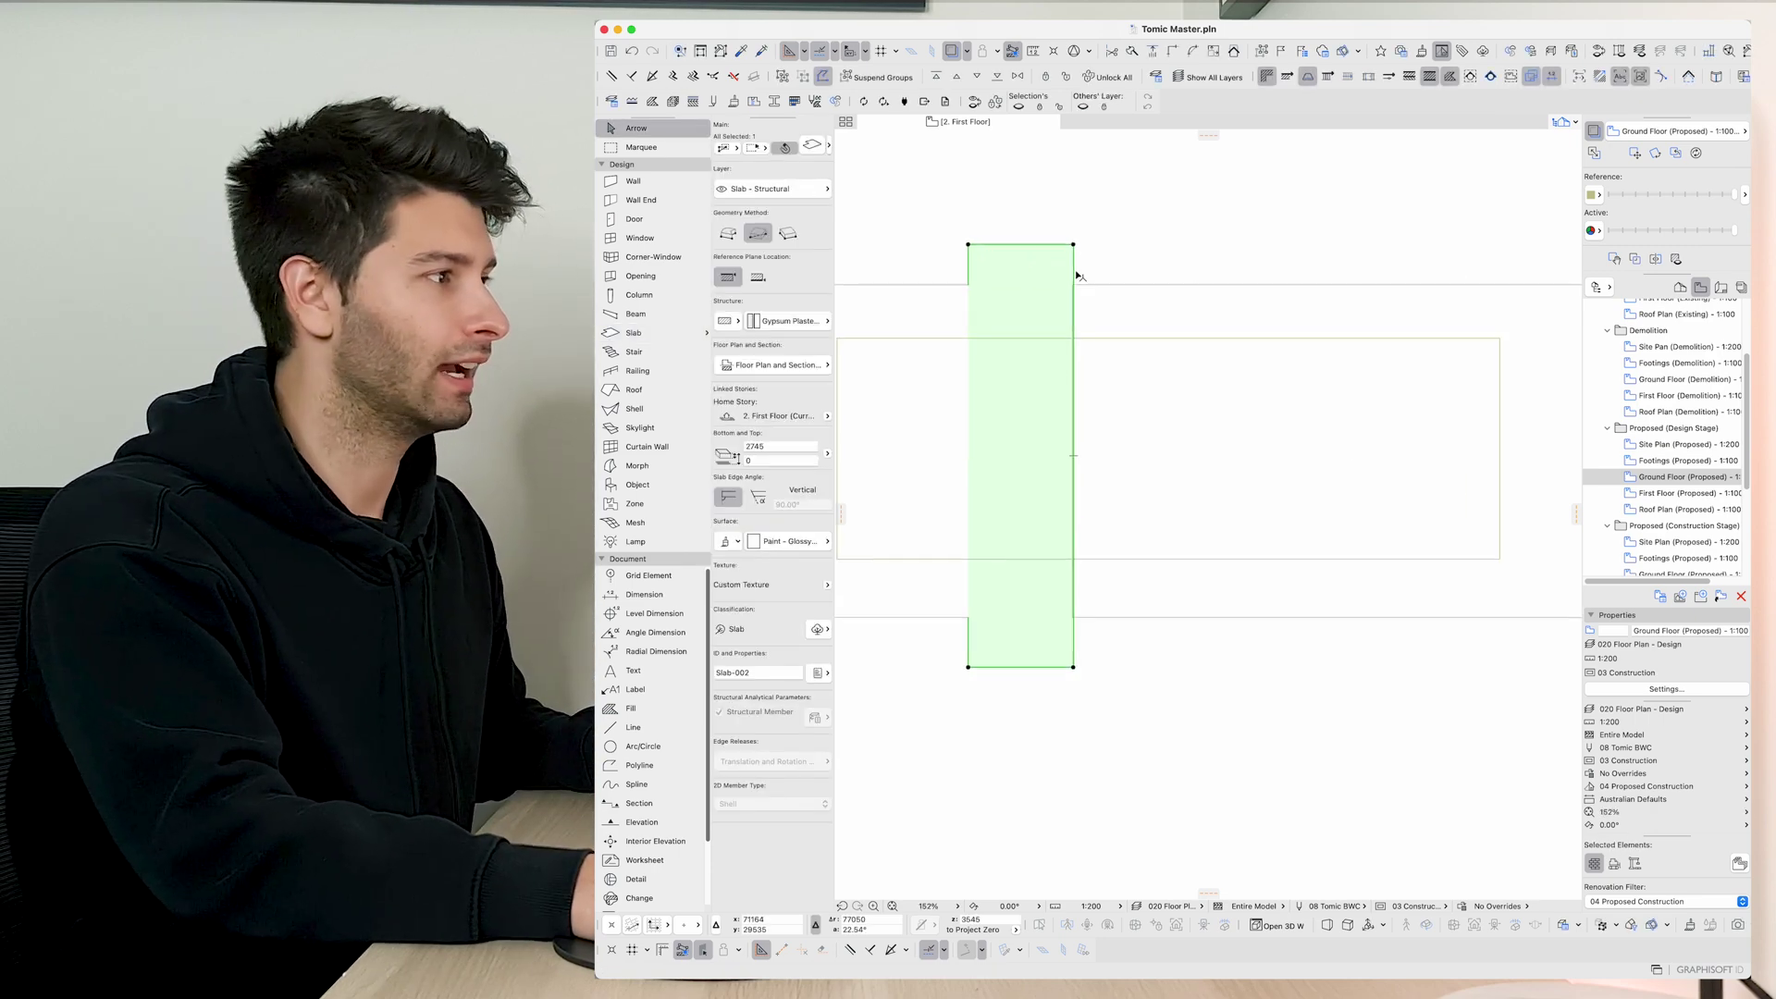
left_click(1070, 273)
key("Escape")
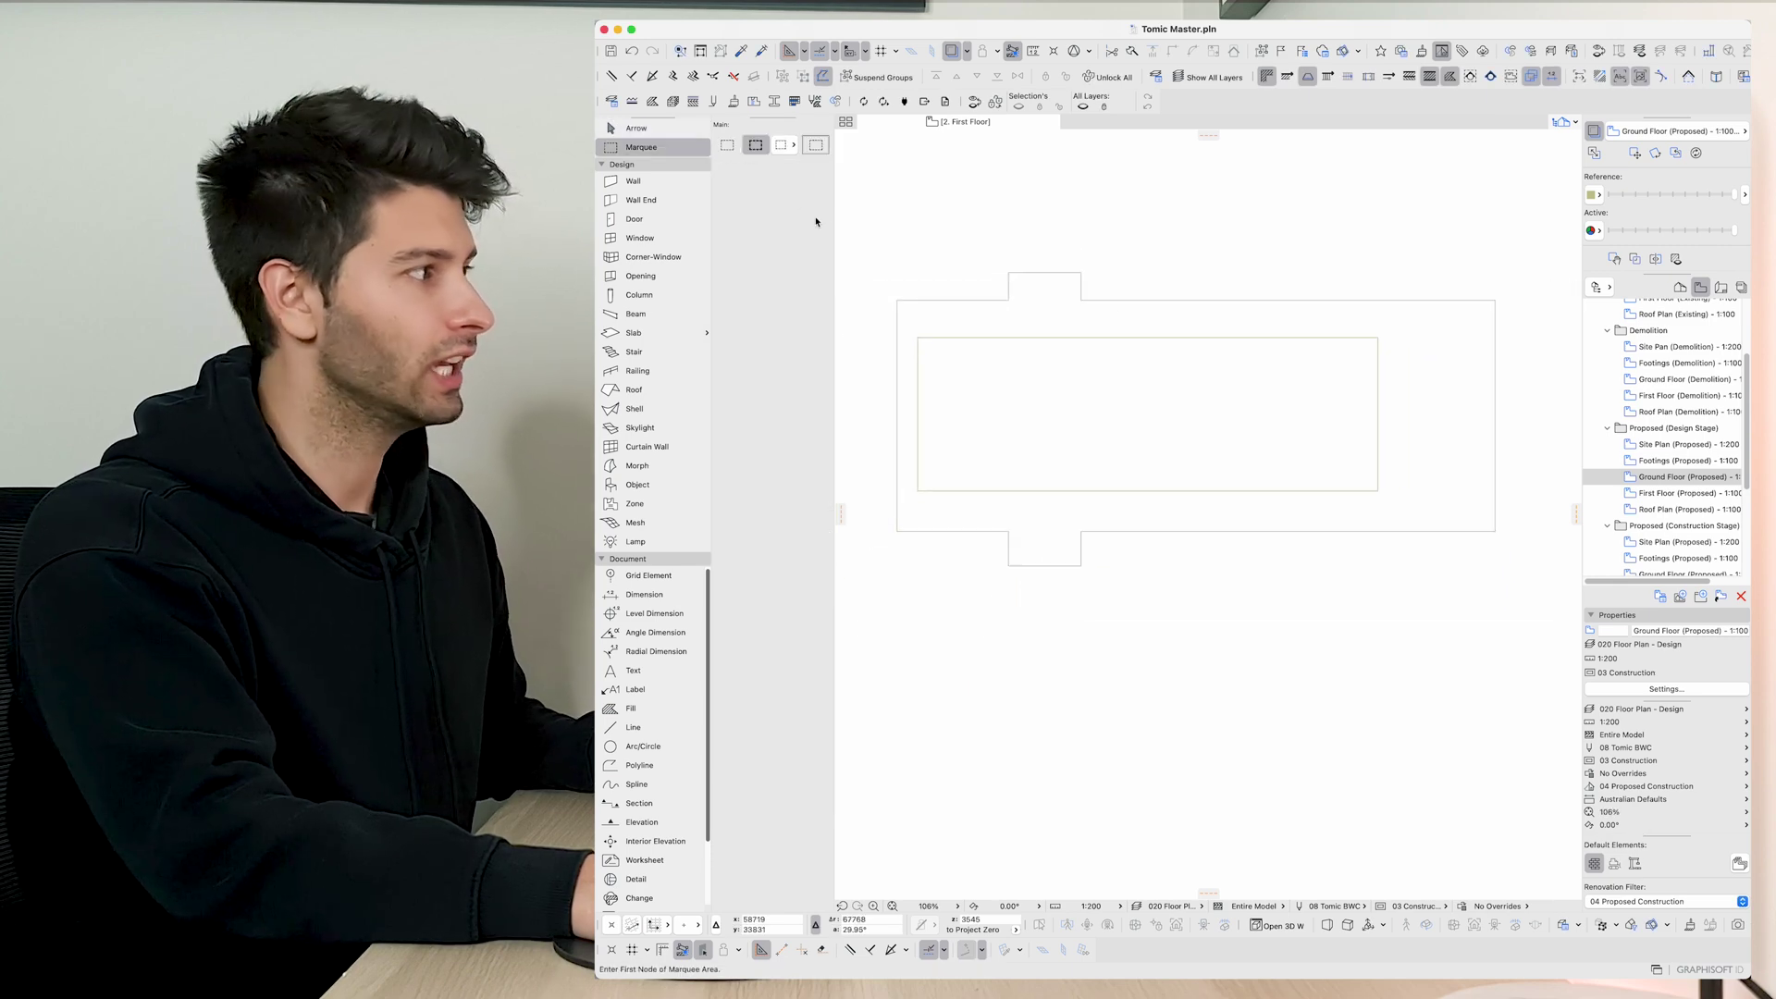
Marquee the house plan and show the marquee area in 3D.
left_click(846, 210)
left_click(1509, 626)
right_click(1343, 601)
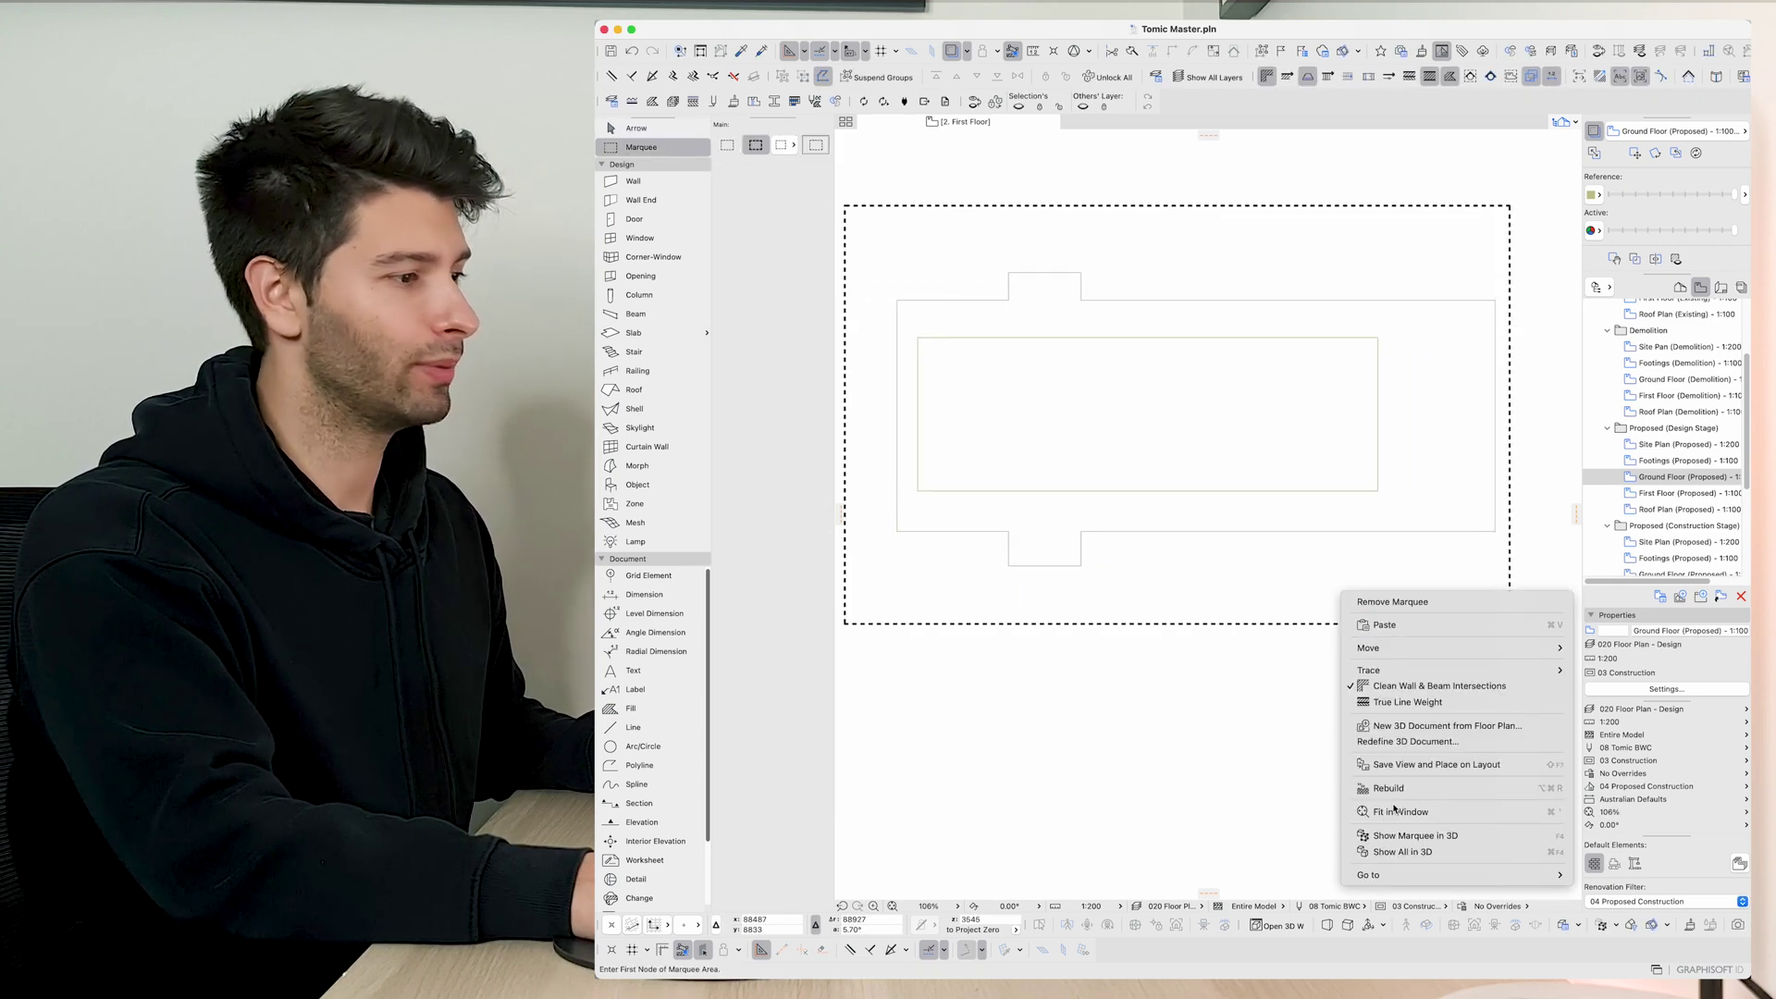
left_click(1395, 836)
mouse_move(1363, 606)
middle_mouse_down("shift")
mouse_move(1306, 624)
mouse_move(1249, 610)
middle_mouse_up("shift")
Stretch the lower slab's thickness to make it much taller.
left_click(1187, 586)
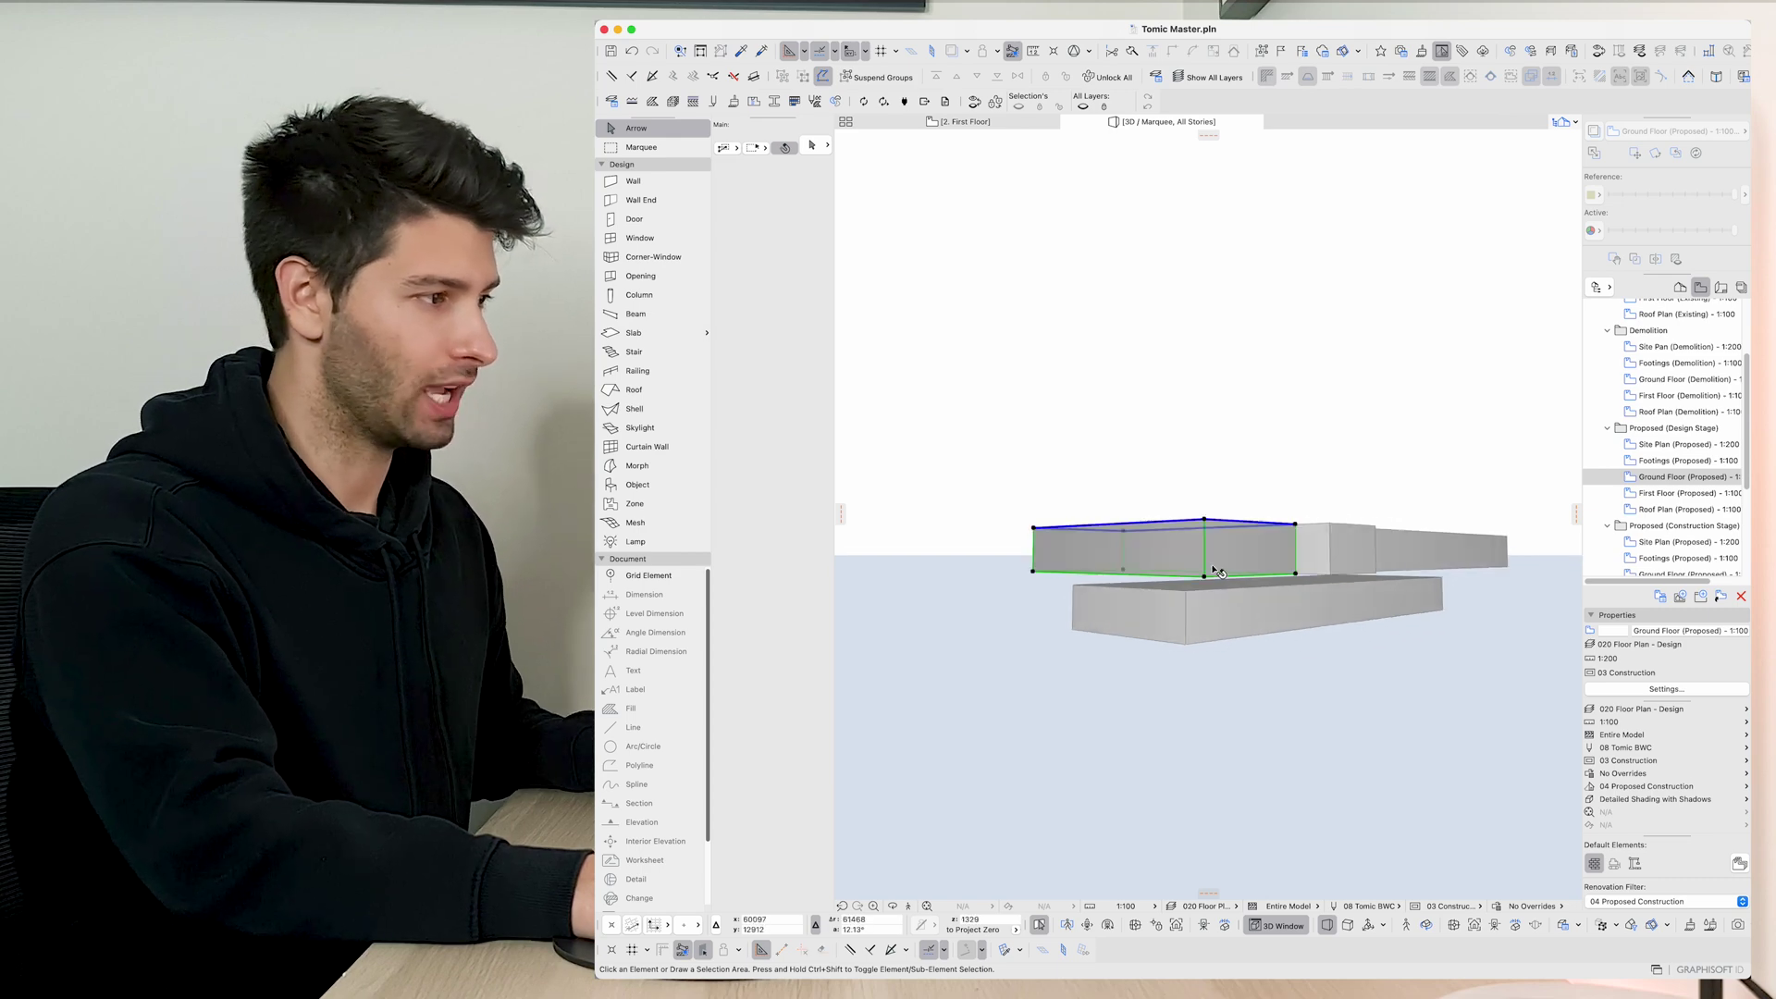
left_click(1419, 288)
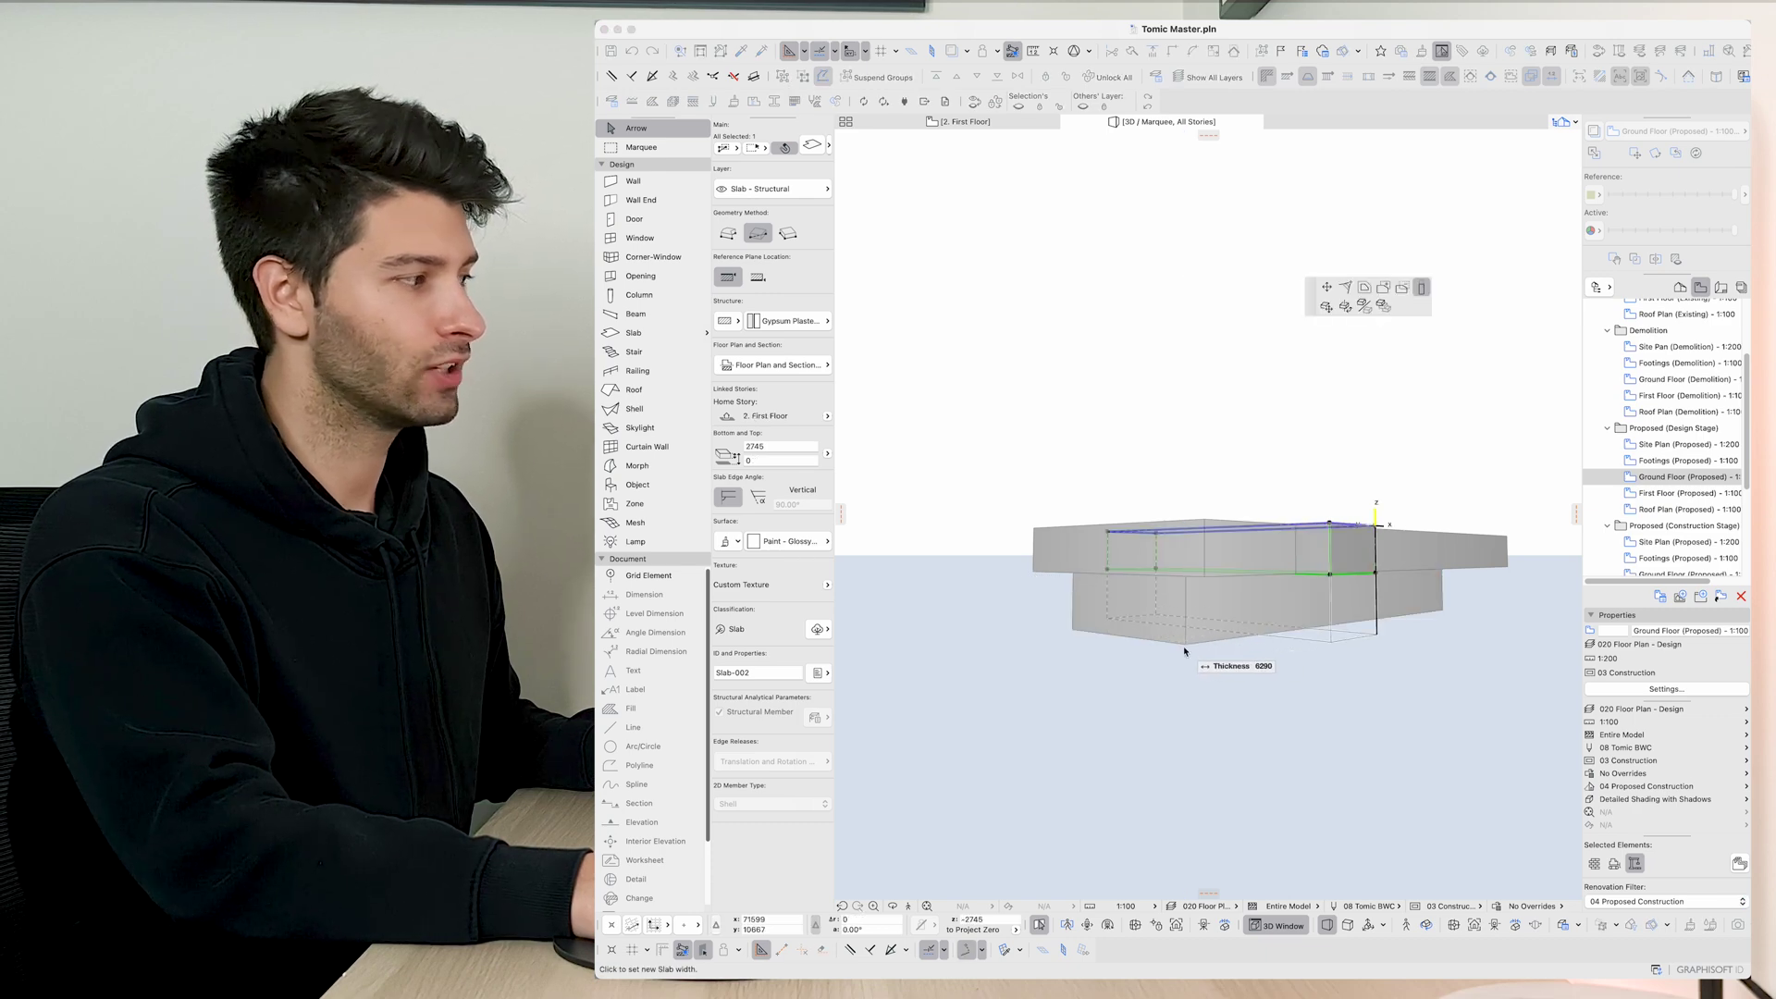
left_click(1332, 524)
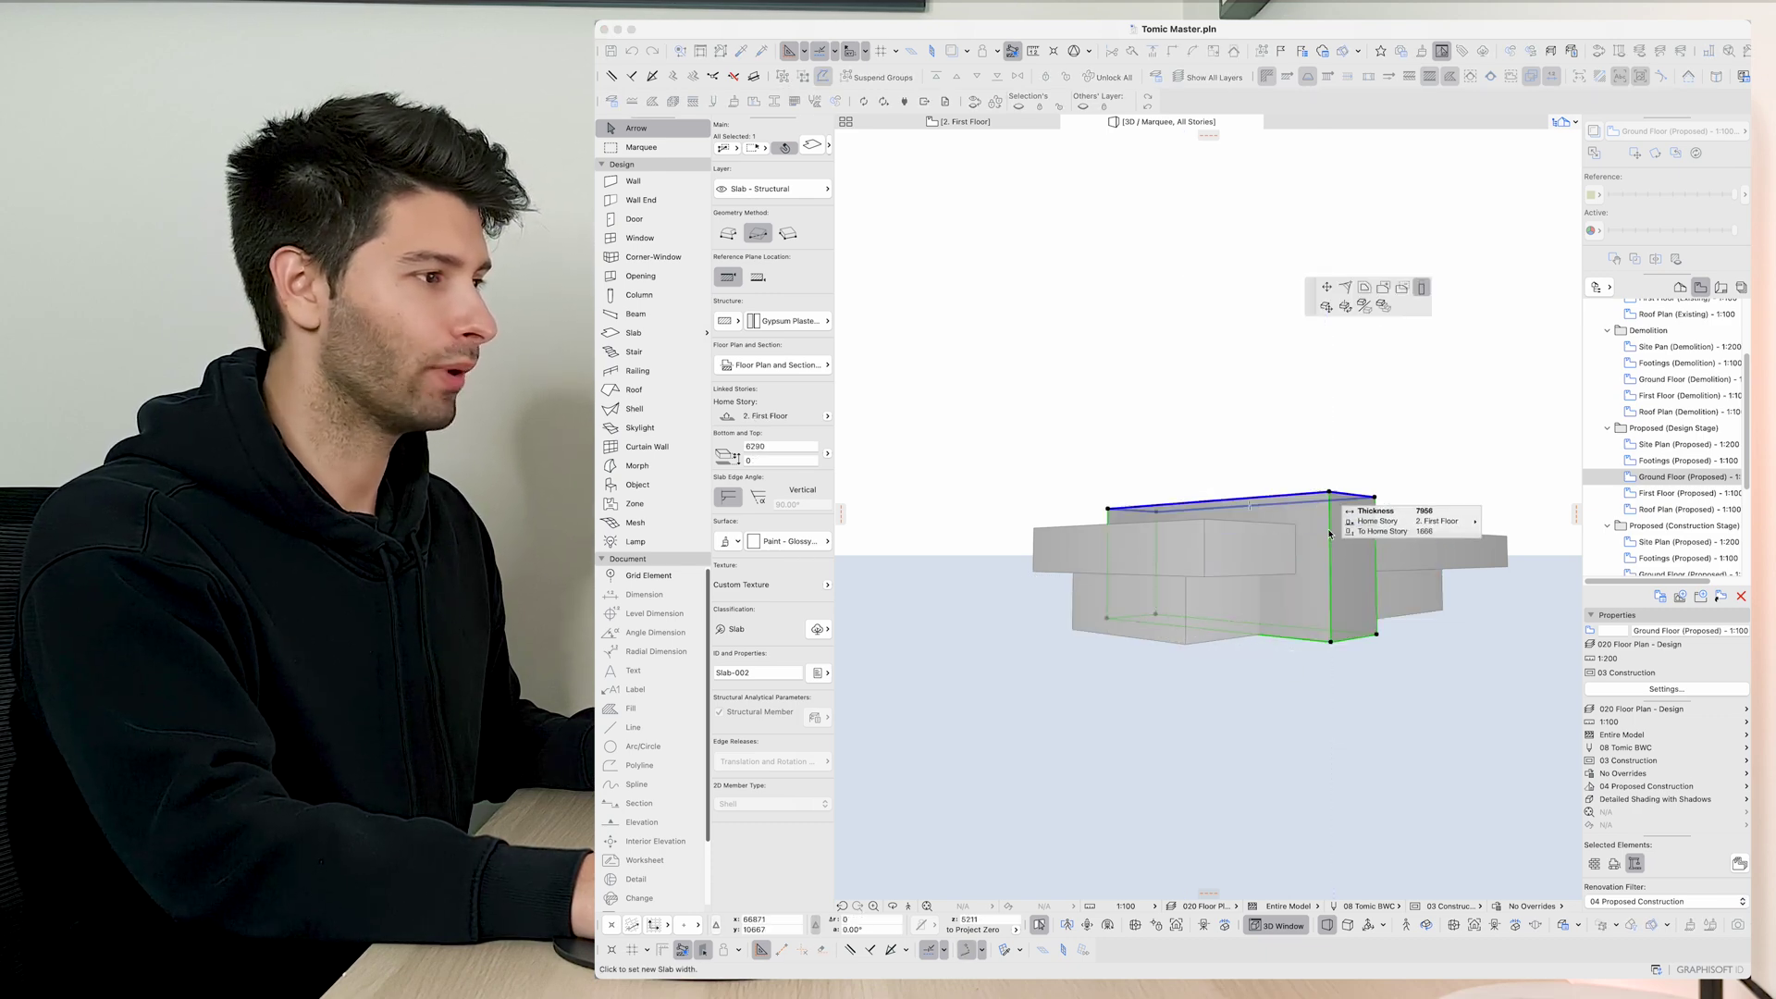
left_click(1330, 531)
mouse_move(1313, 551)
middle_mouse_down("shift")
mouse_move(1277, 580)
mouse_move(1189, 529)
middle_mouse_up("shift")
scroll(1188, 528, "up", 3)
In the First Floor plan, move the slab right and offset its left edge.
key("F2")
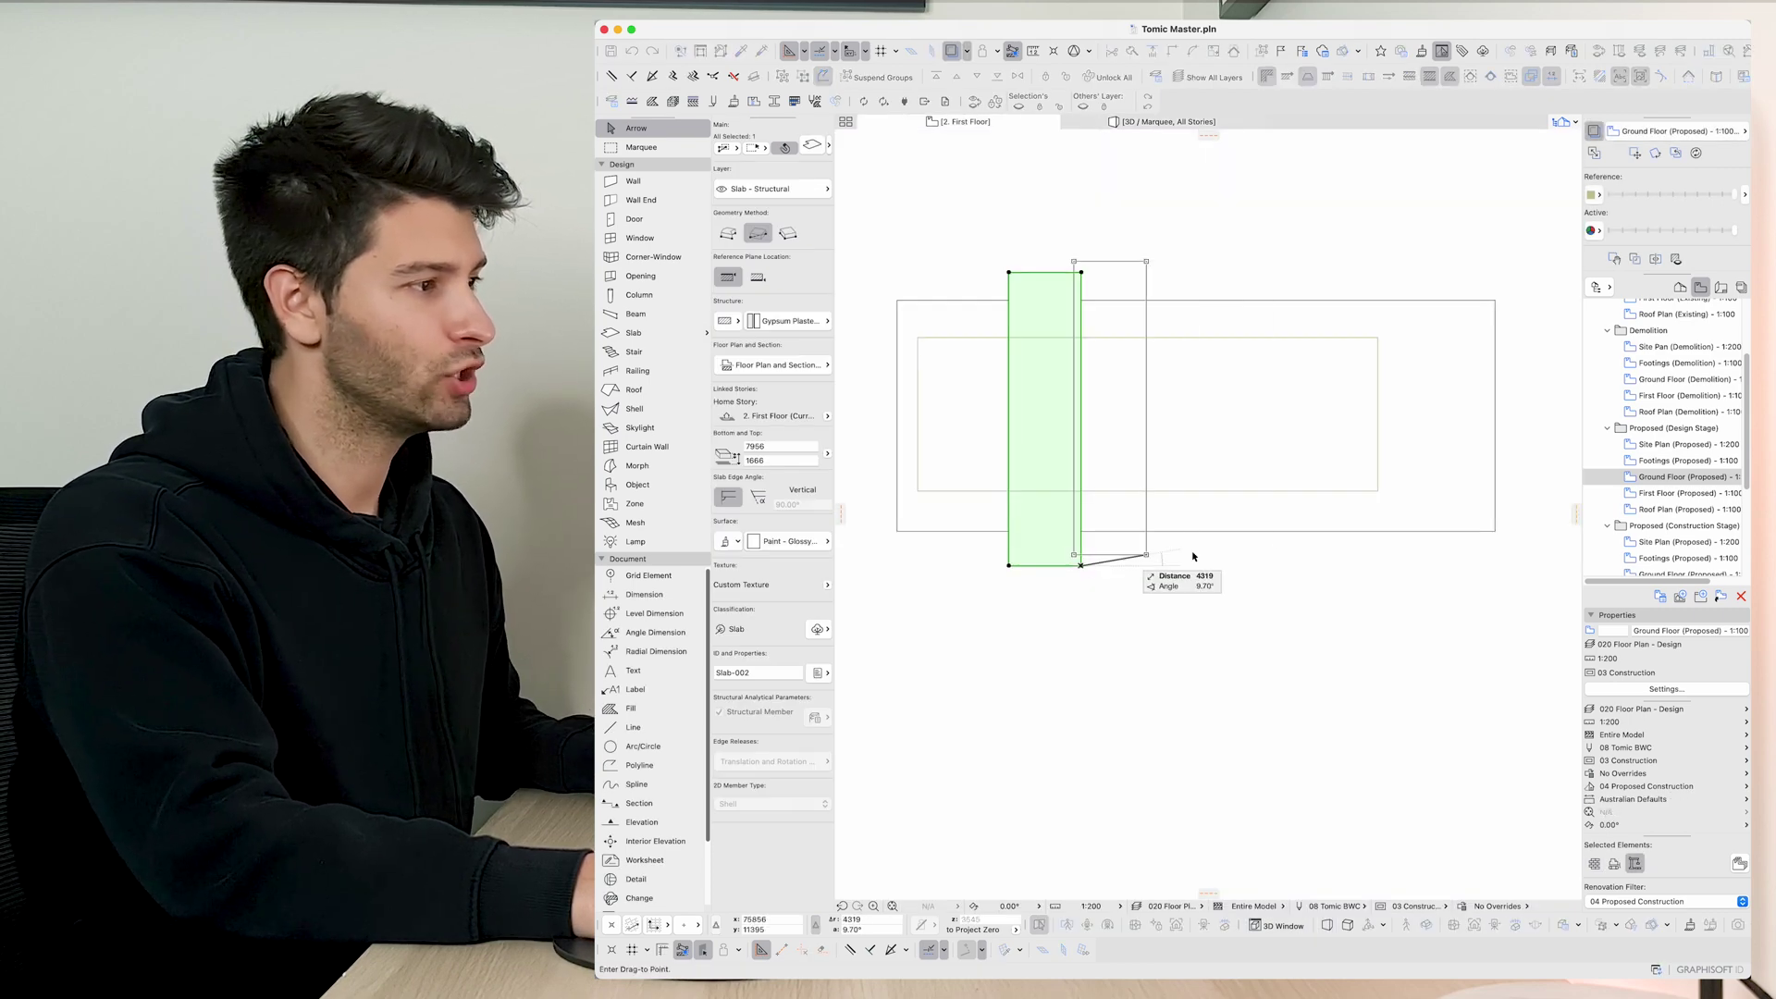
left_click(1219, 564)
left_click(1146, 511)
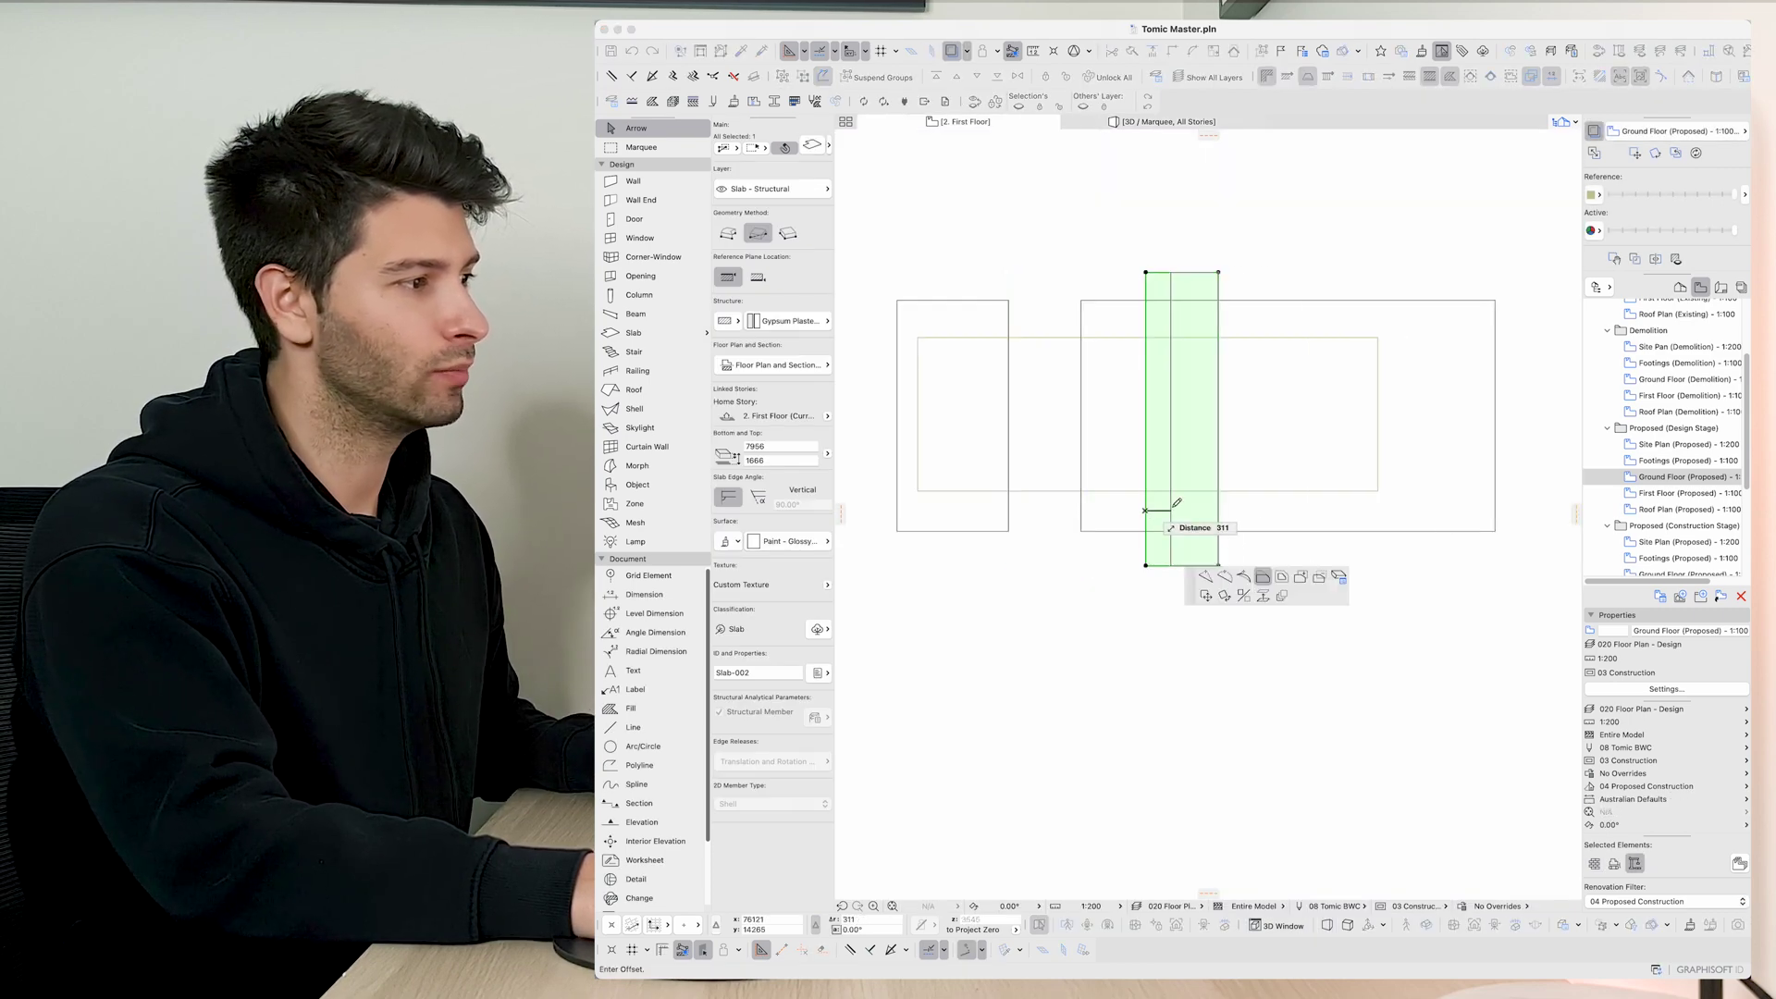
left_click(1079, 464)
key("F3")
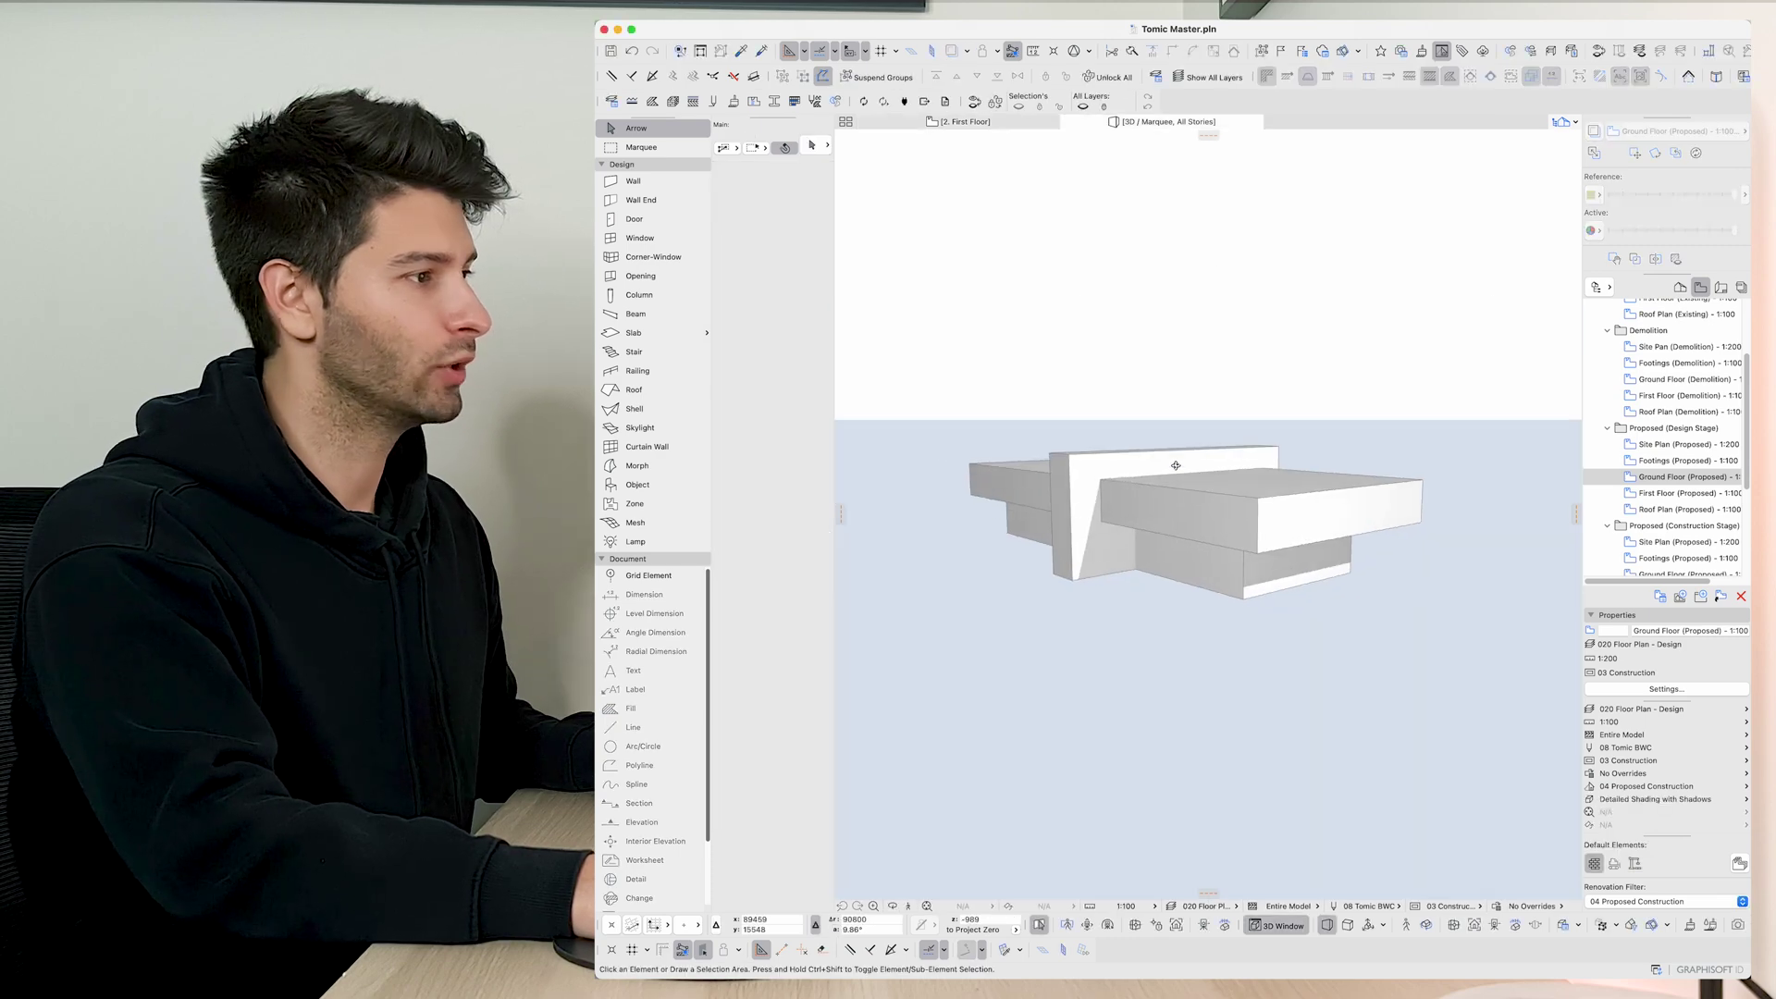
middle_click_drag(1175, 464, 1221, 556, "shift")
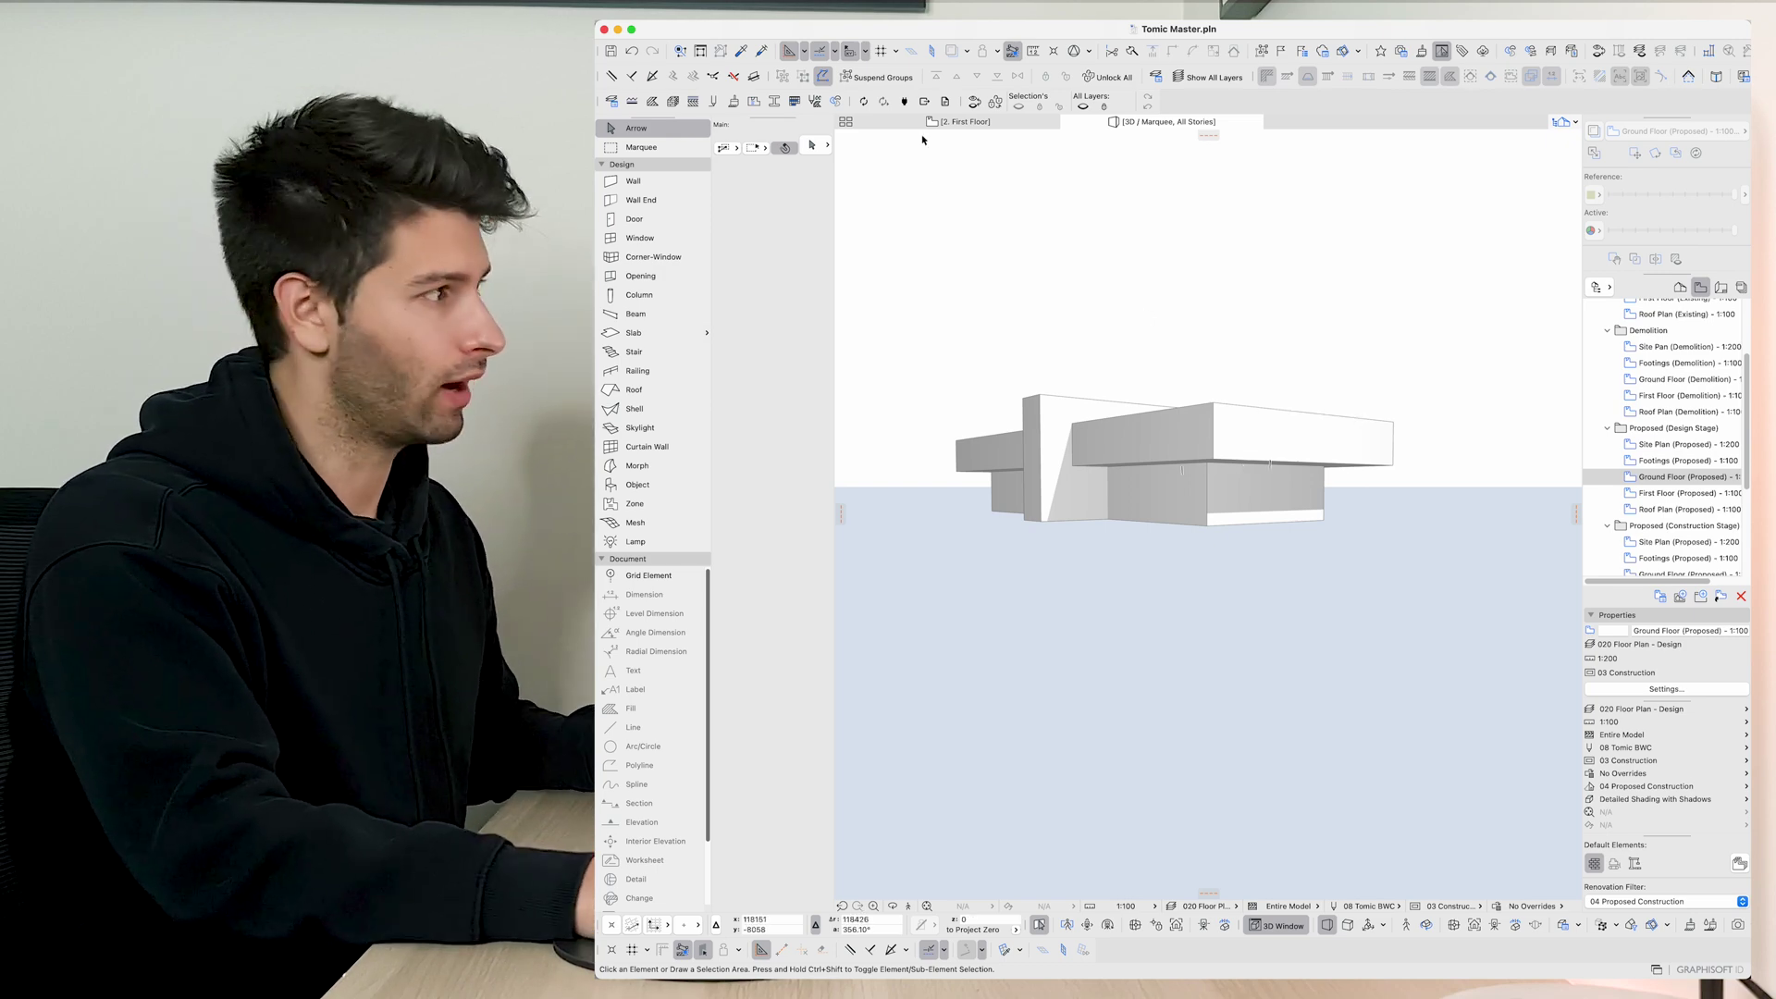
Move the upper slab down to the lower level in 3D.
key("Escape")
left_click(1243, 424)
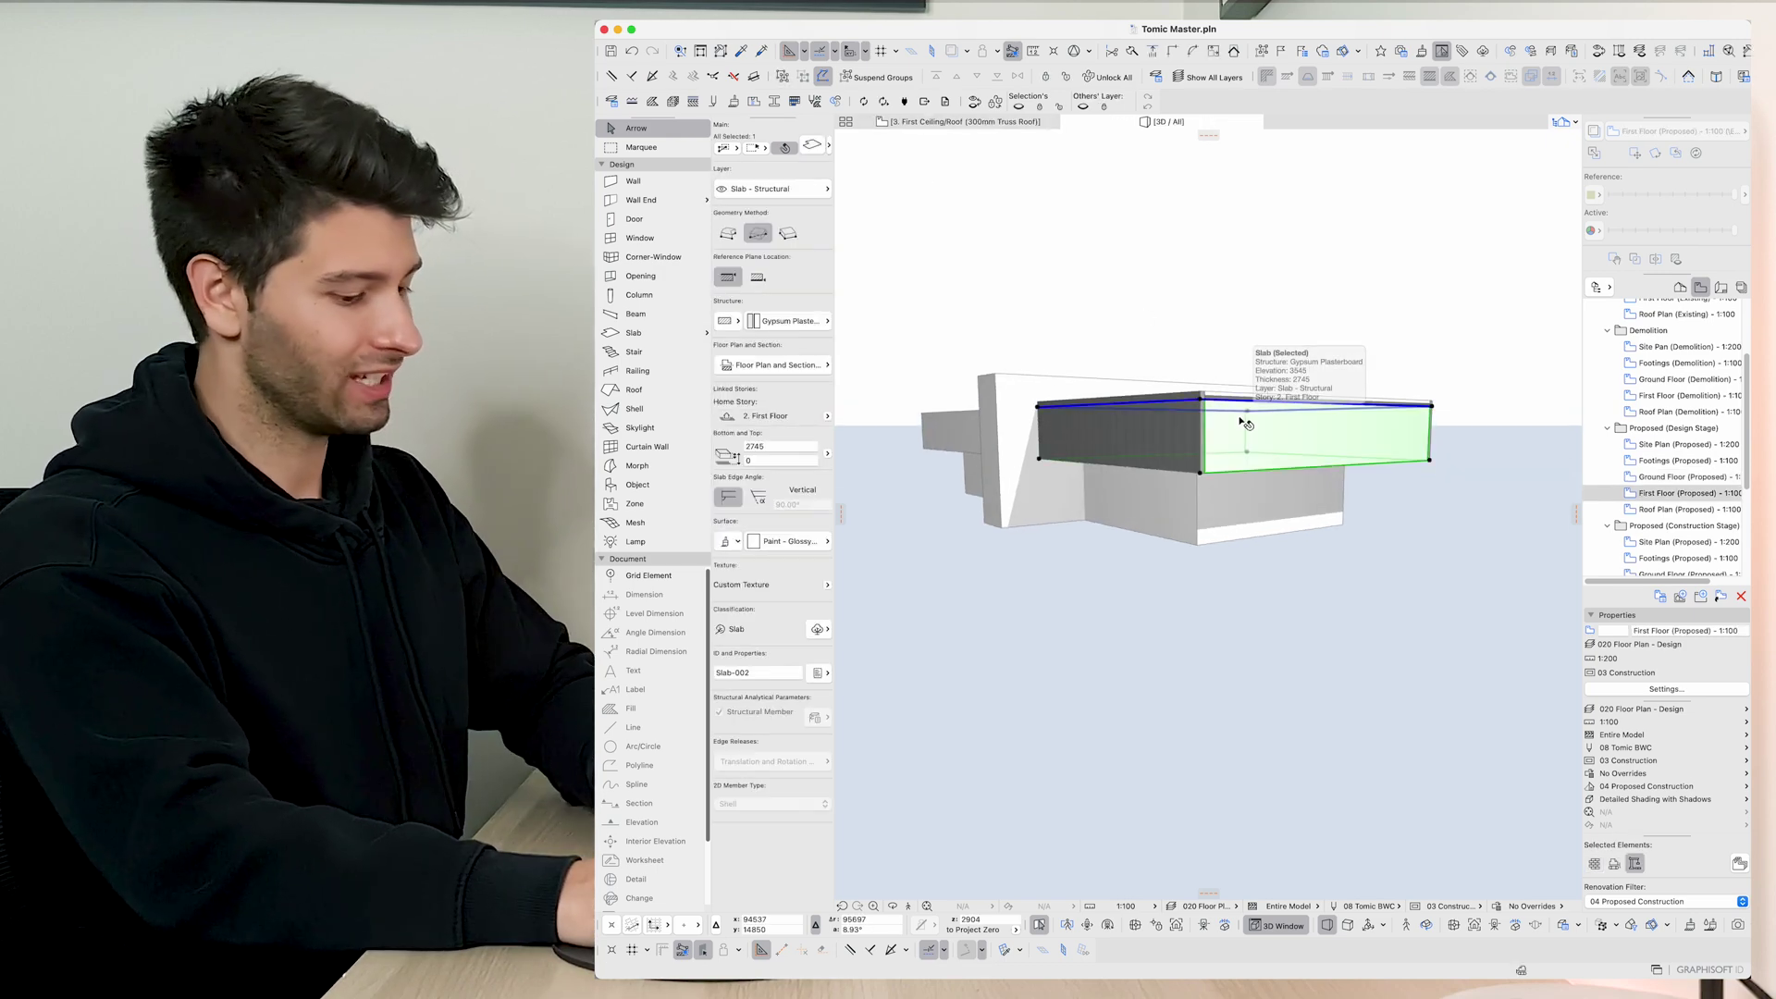
scroll(1245, 424, "up", 2)
left_click(1197, 391)
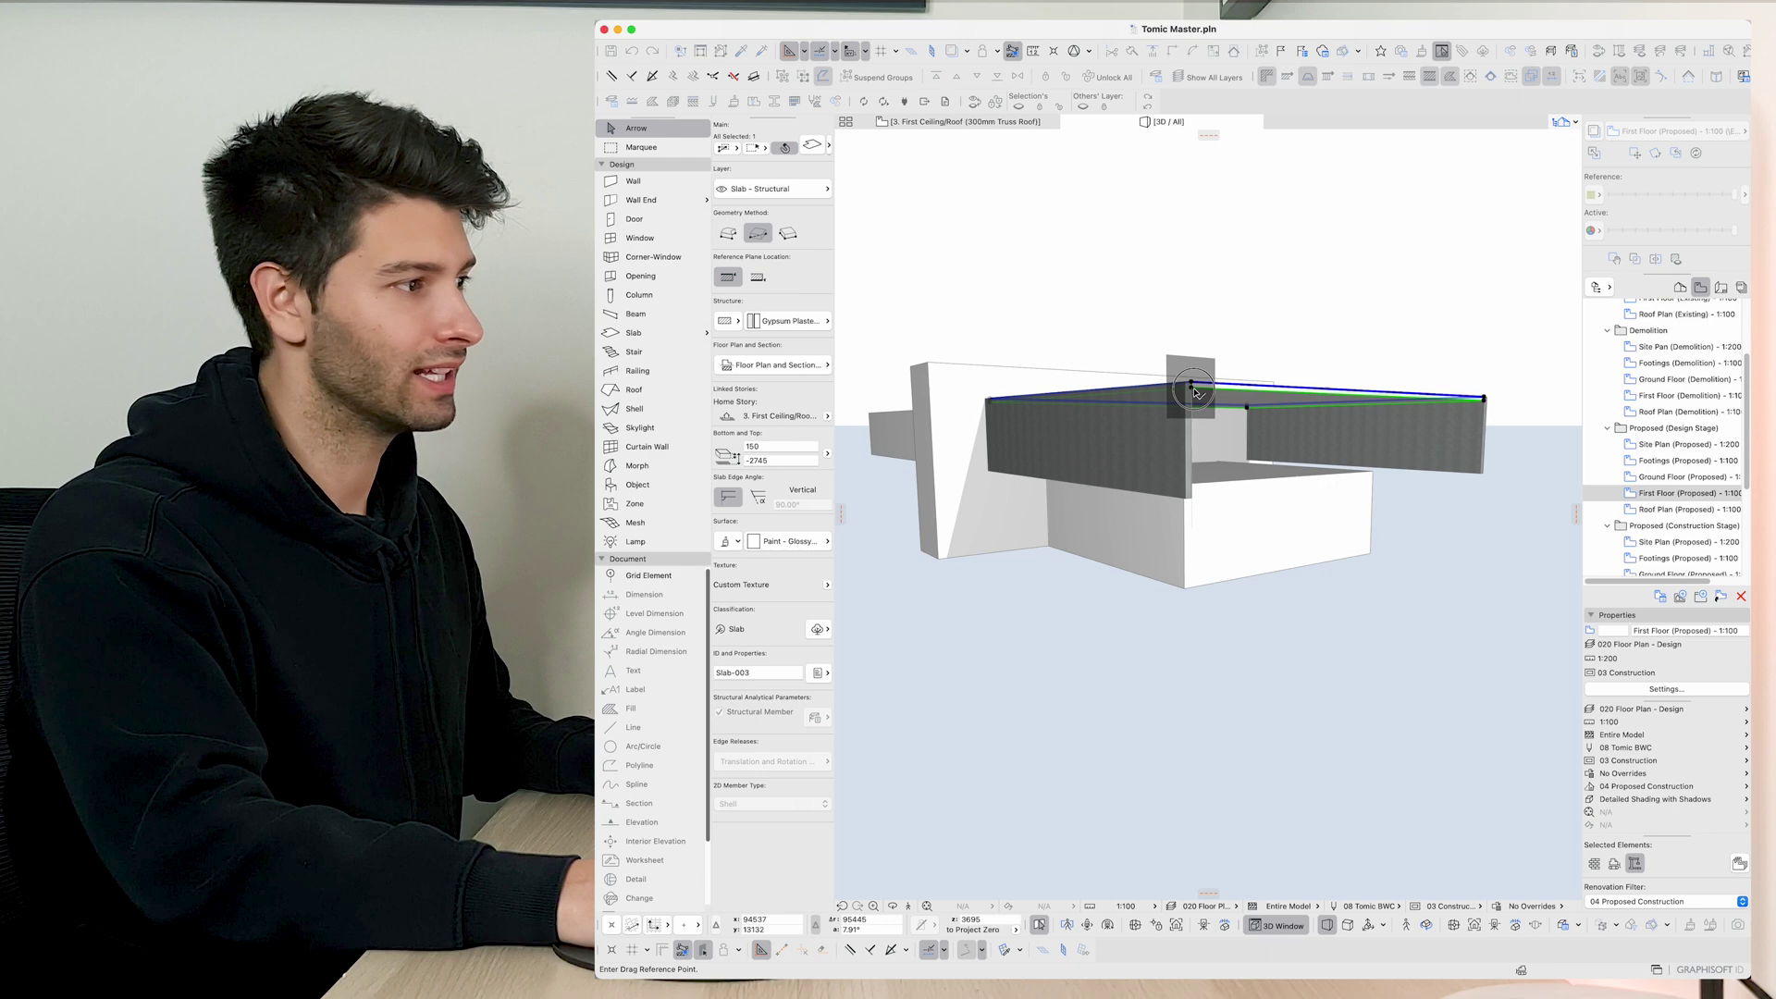
left_click(1193, 390)
left_click(1195, 406)
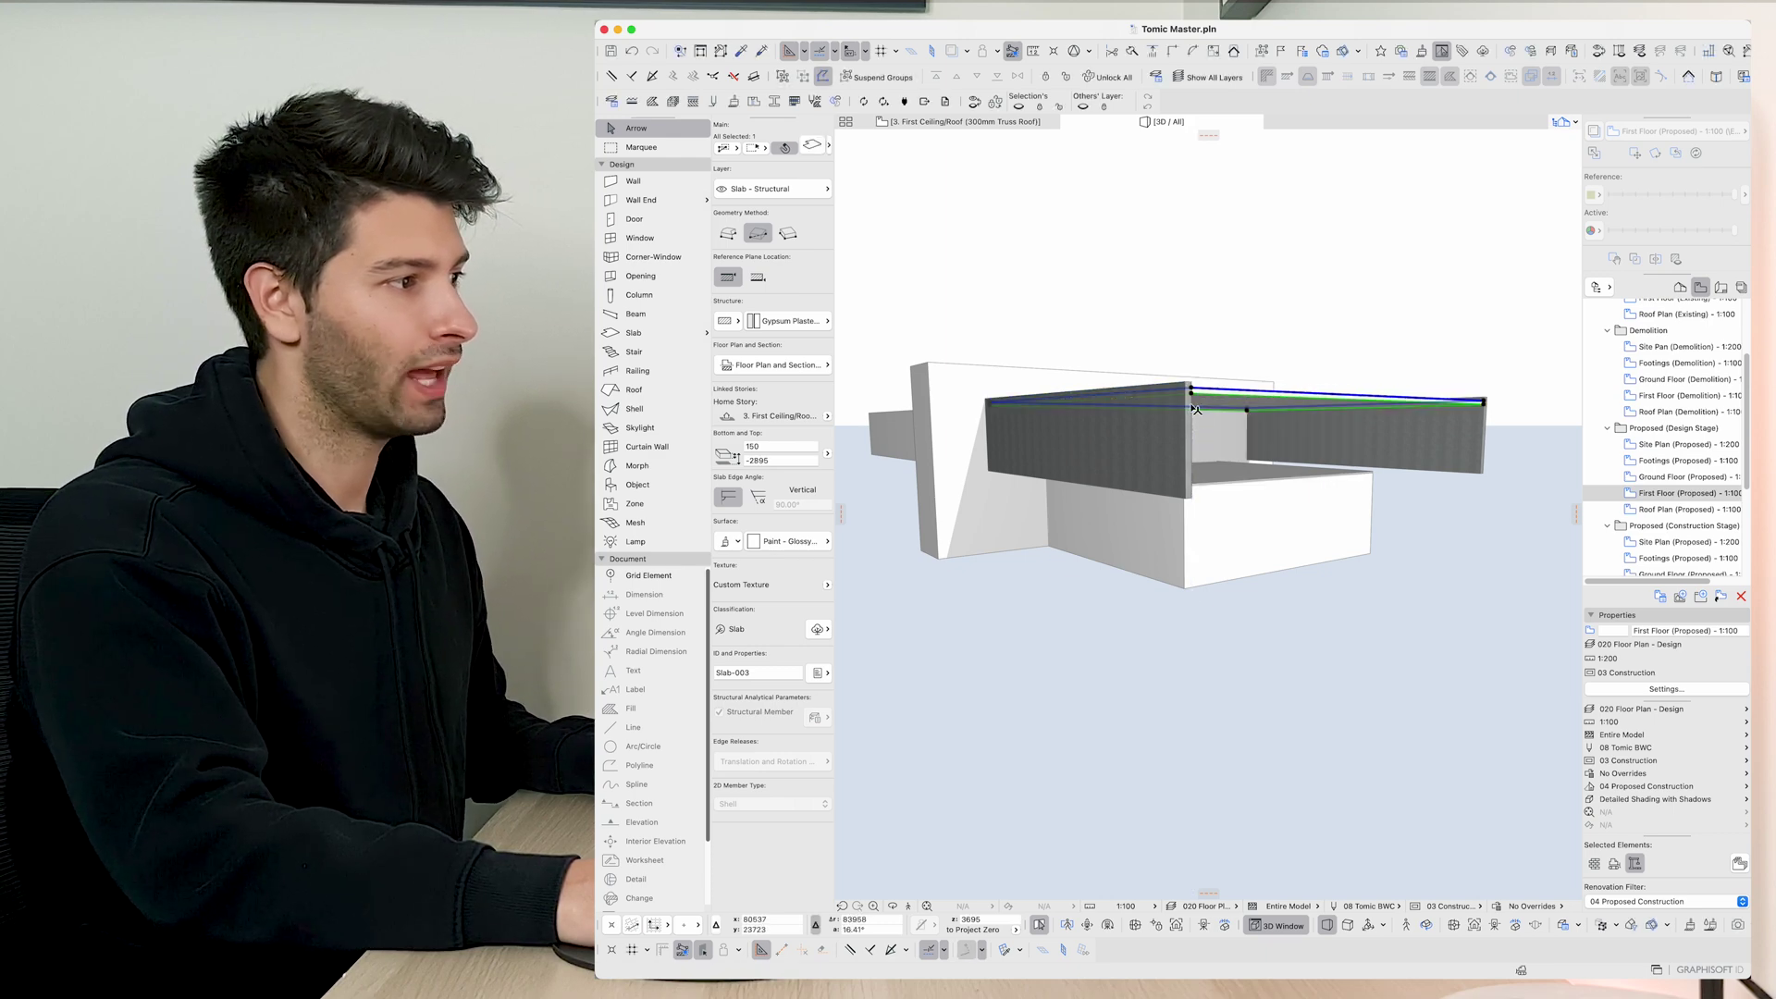
left_click(1191, 397)
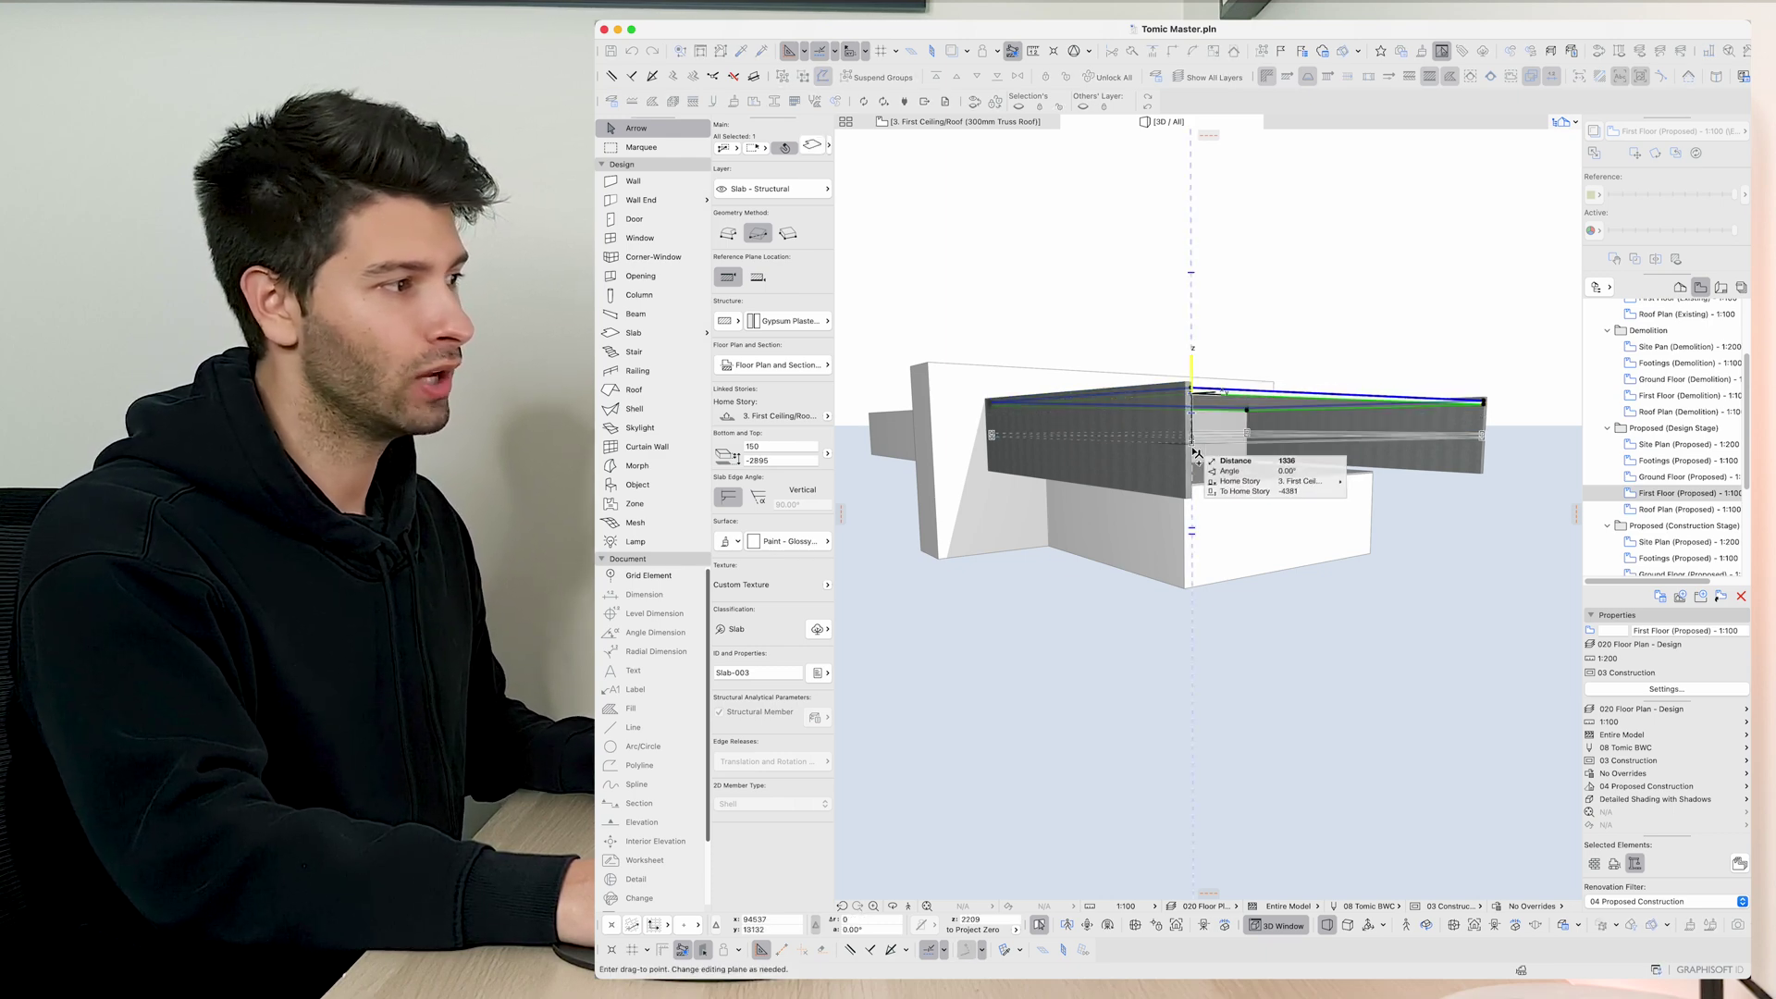
left_click(1193, 498)
mouse_move(1192, 499)
middle_mouse_down("shift")
mouse_move(1311, 478)
mouse_move(1290, 462)
middle_mouse_up("shift")
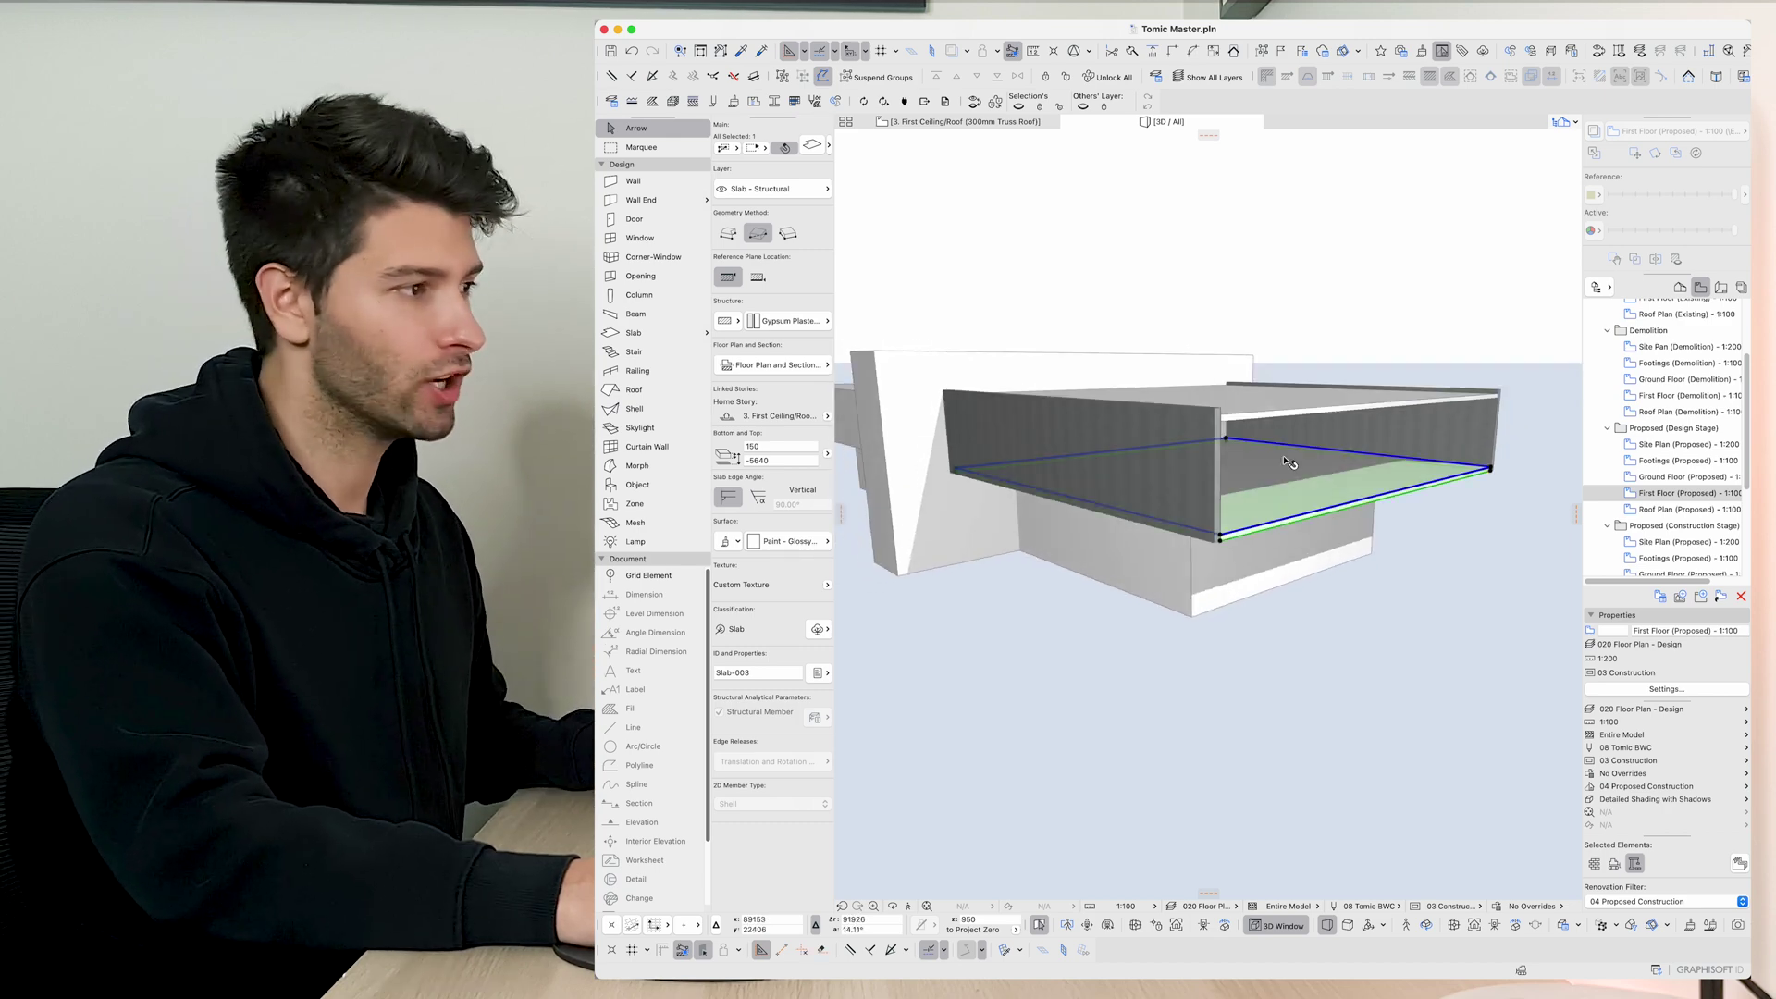
Apply a concrete surface to both selected slabs.
left_click(1267, 413, "shift")
key("ctrl+t")
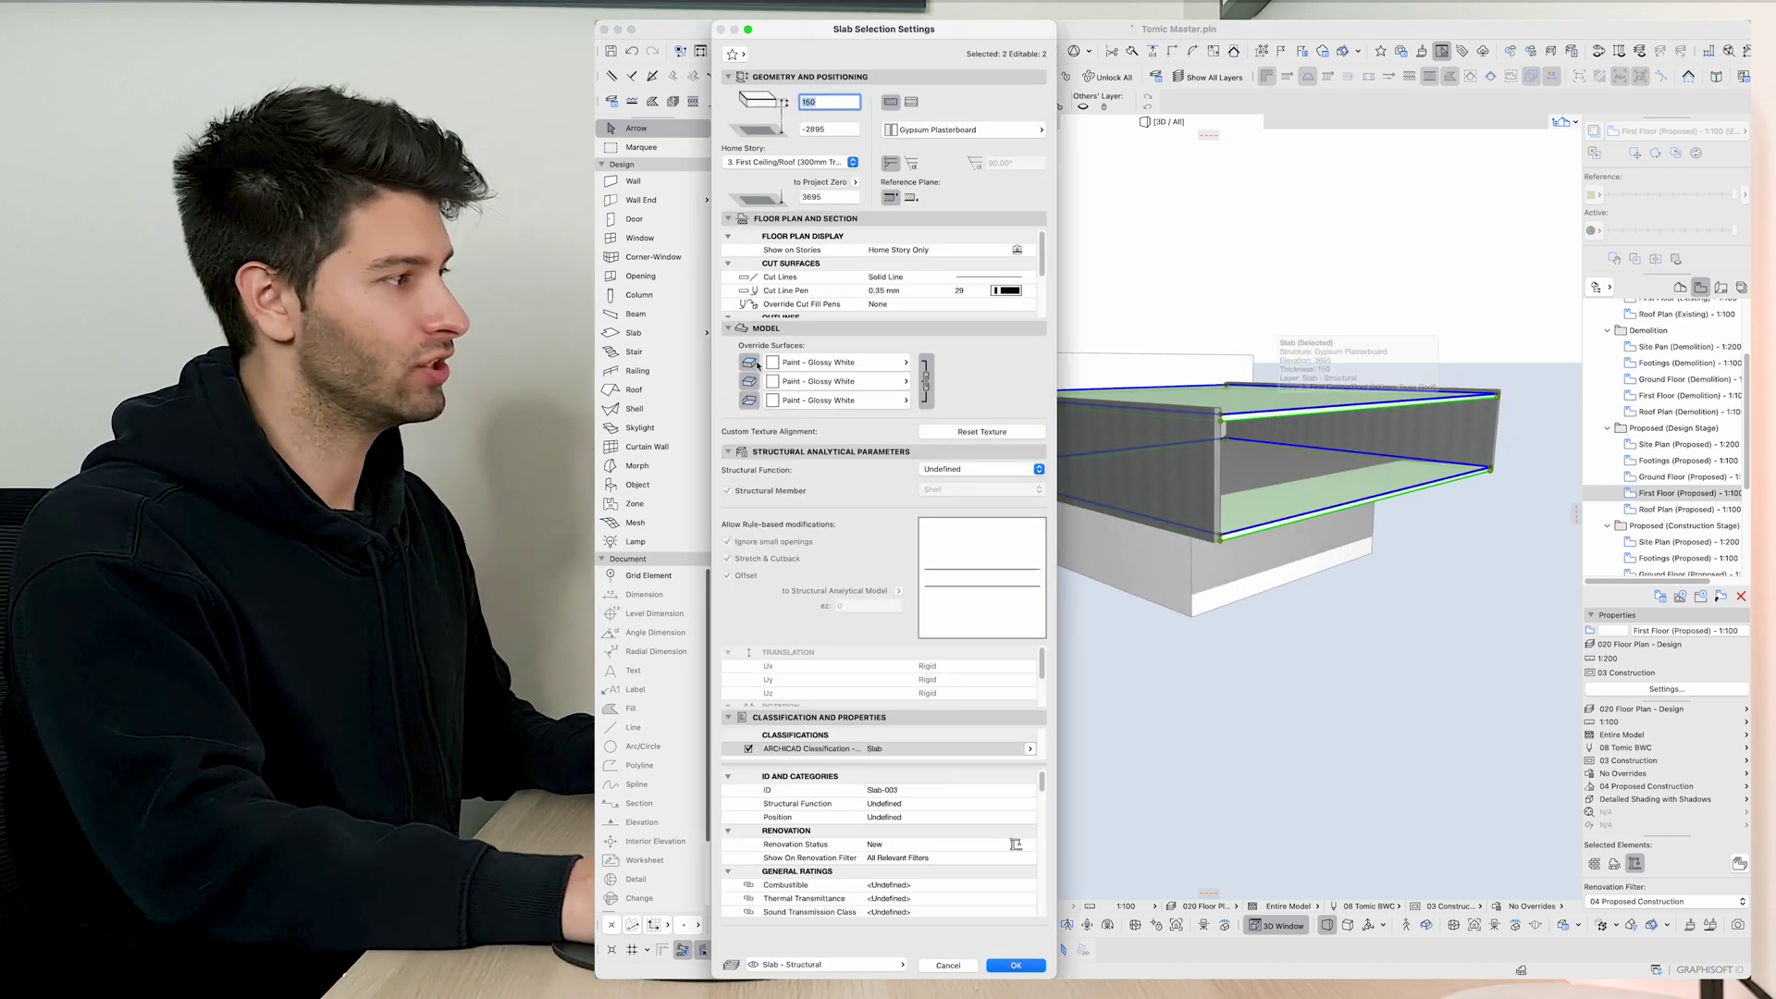
left_click(785, 364)
type("concrete")
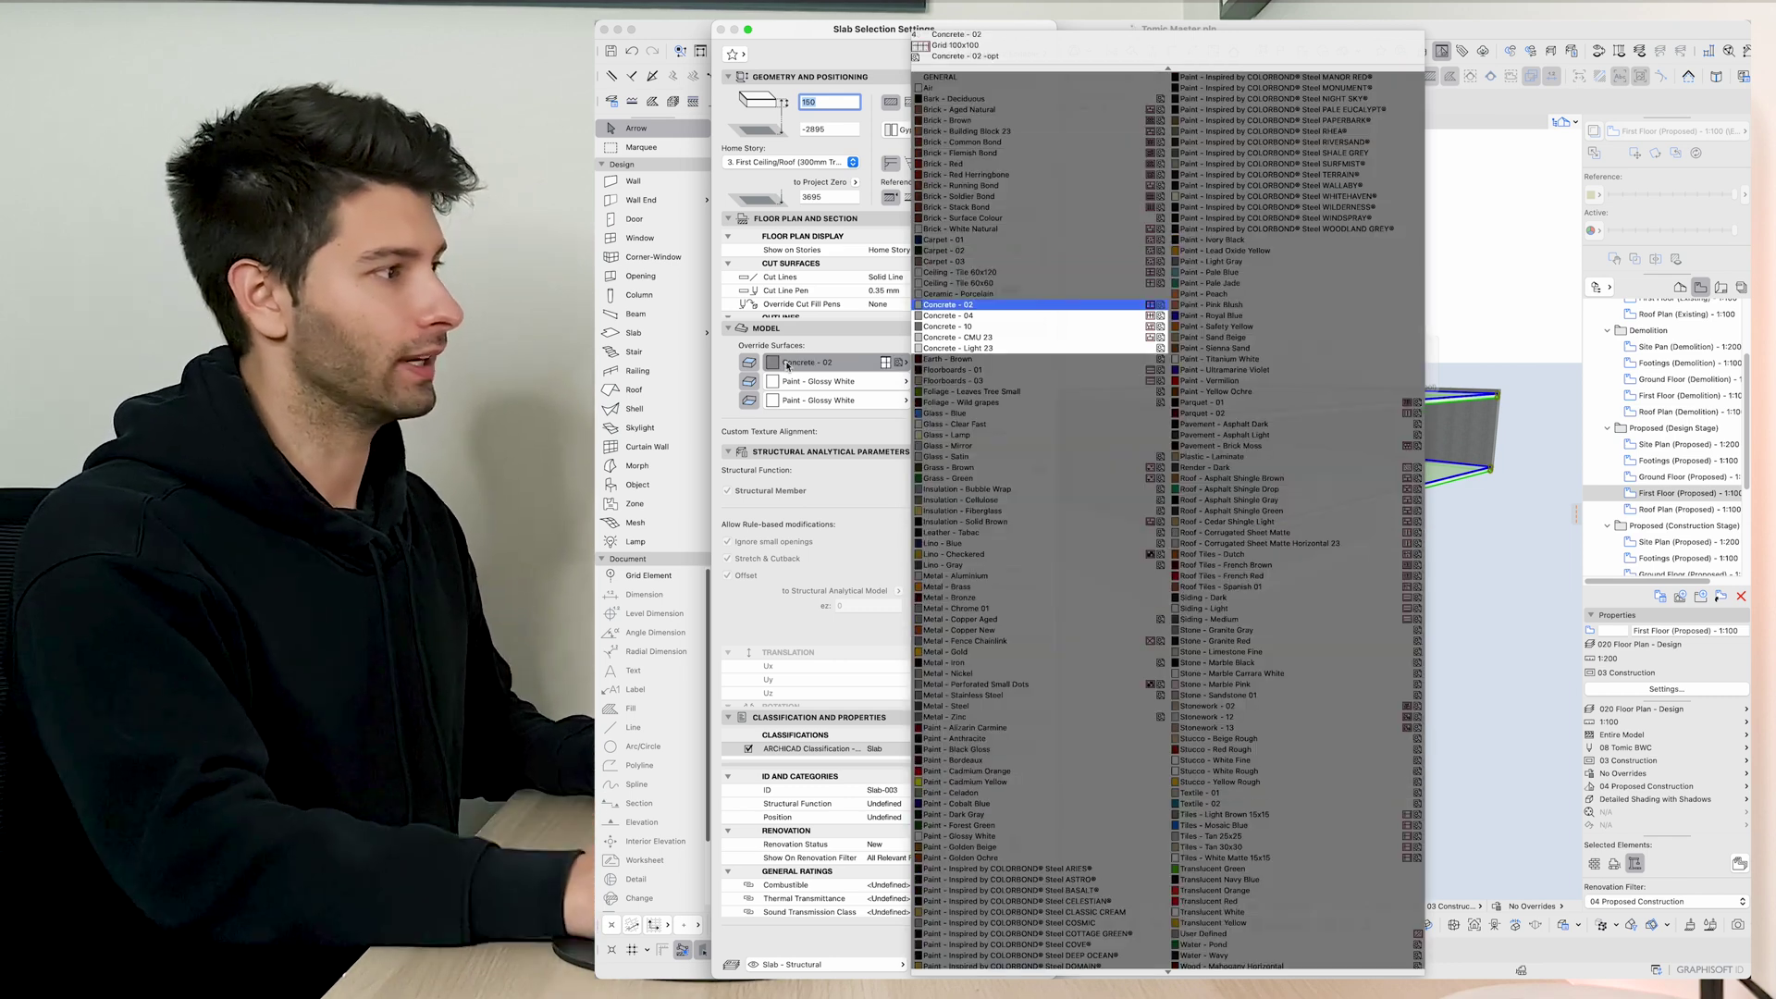
key("Return")
key("Return")
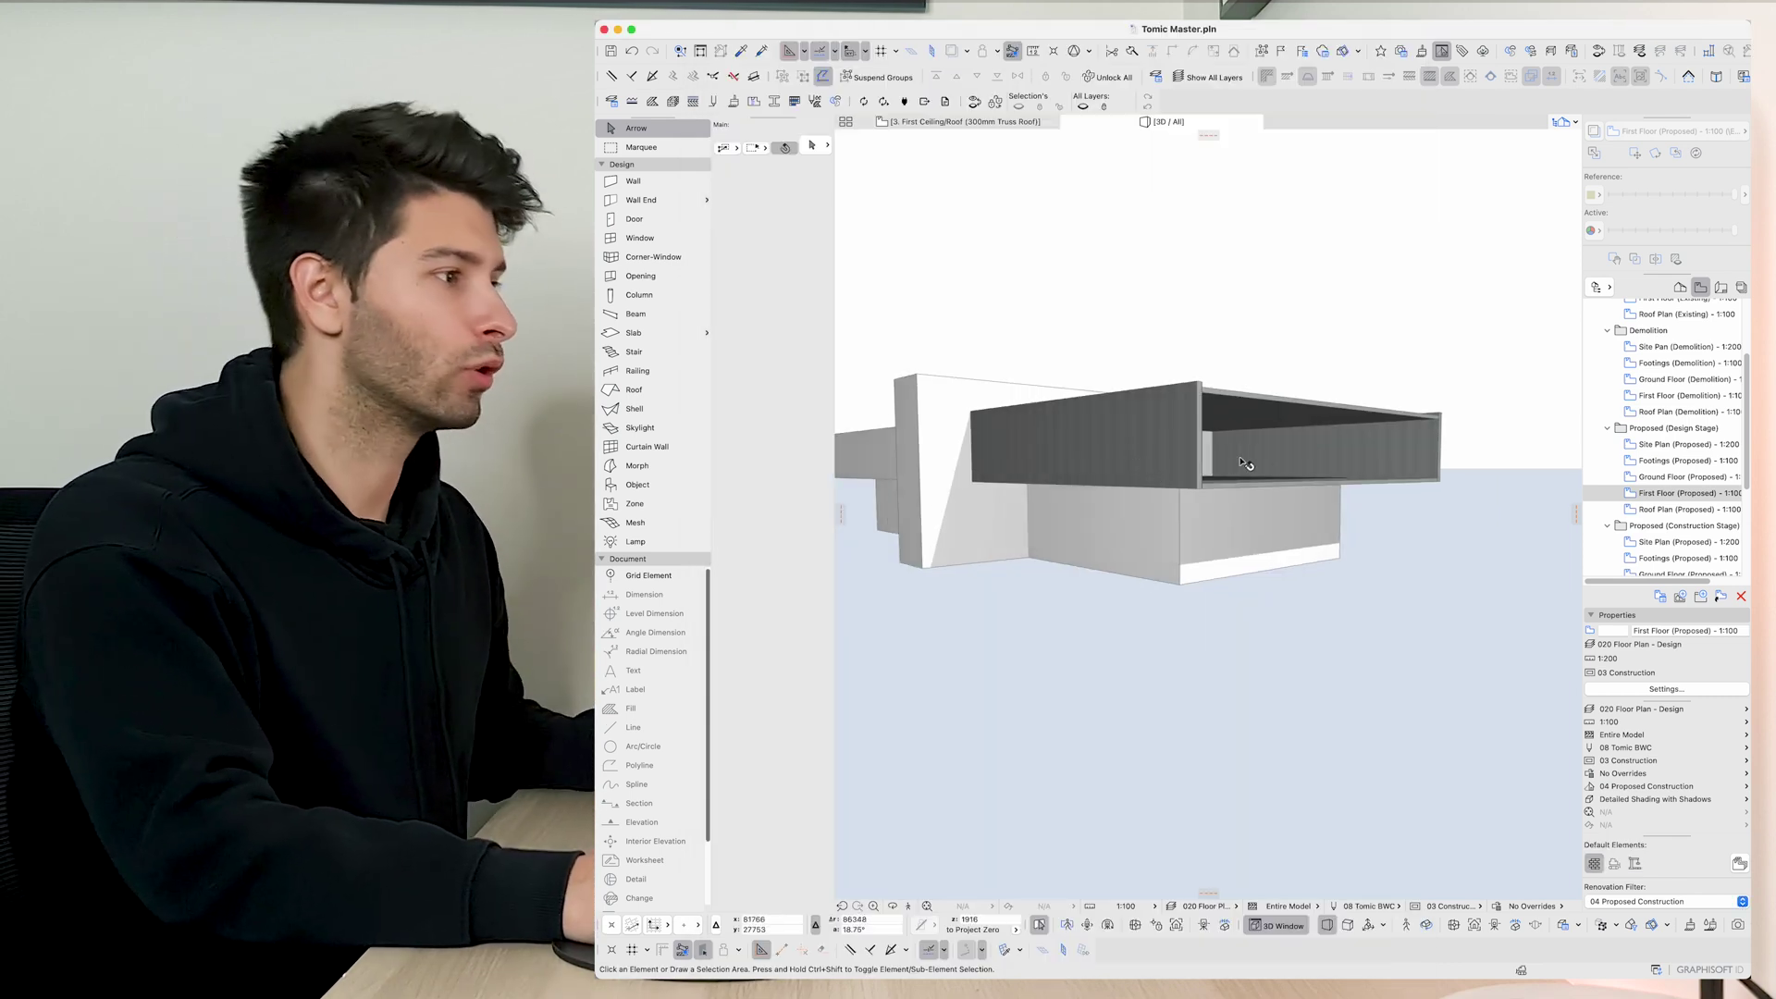
Set the two walls' top to 3600 and adjust their bottom level.
middle_click_drag(1246, 465, 1137, 459, "shift")
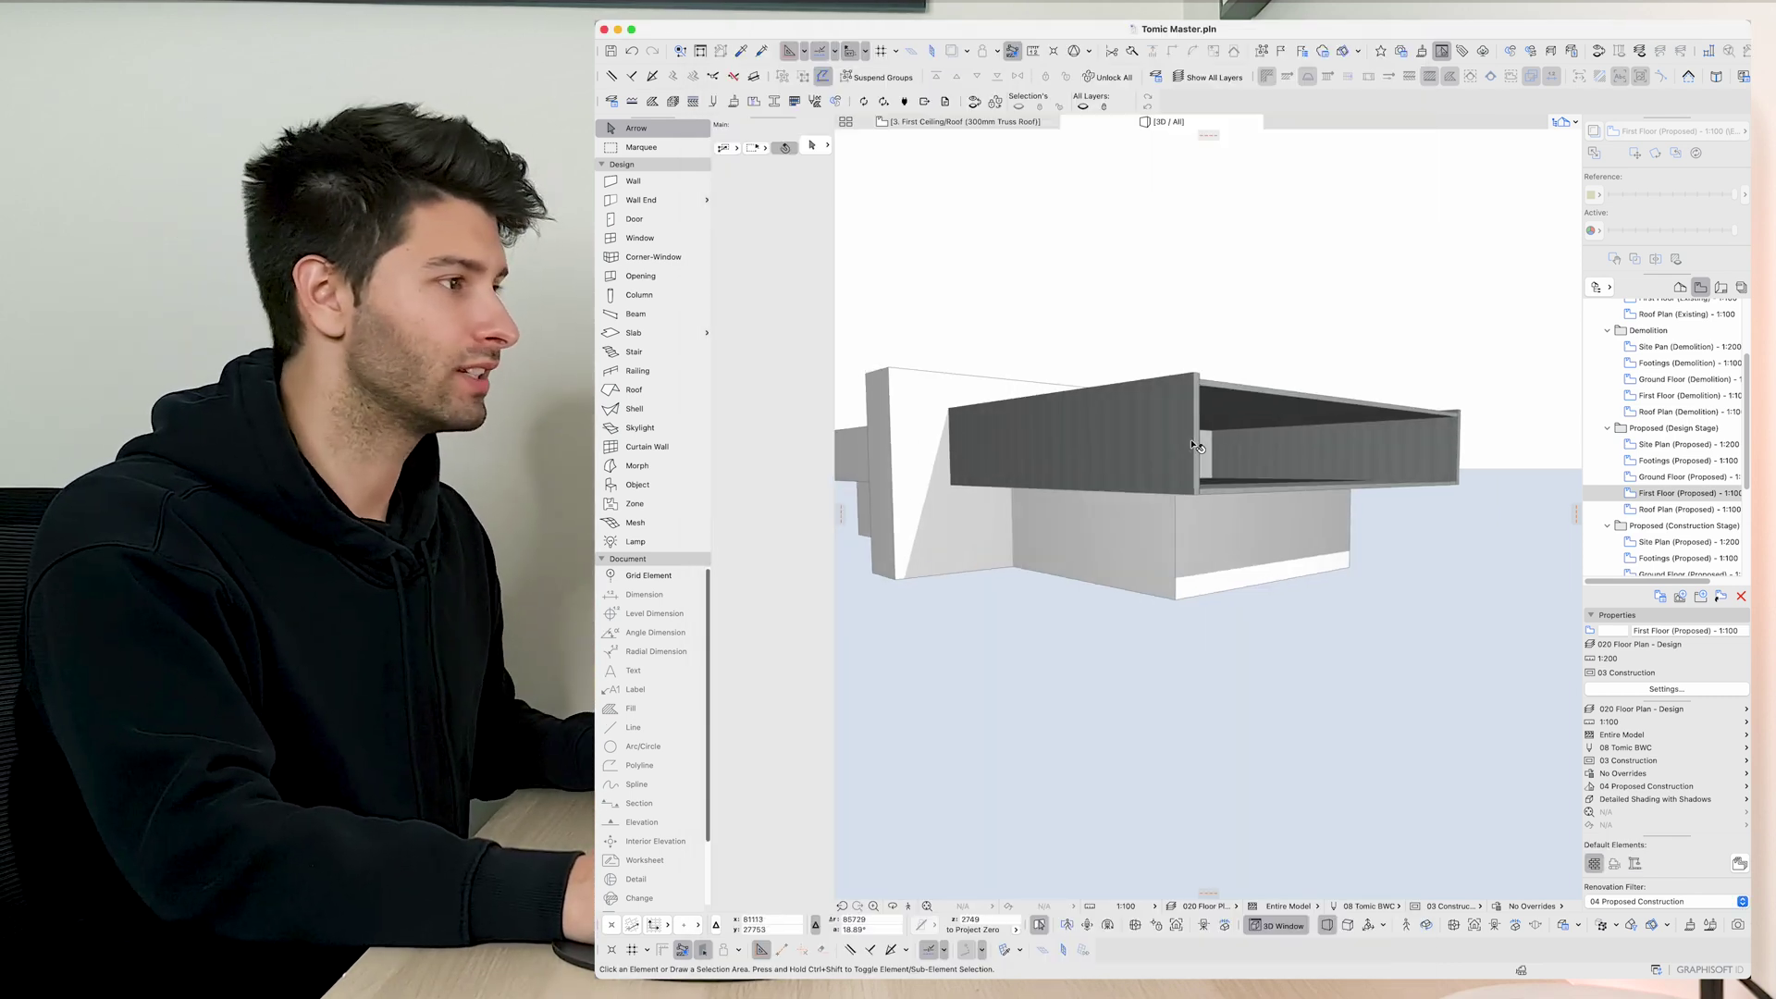
left_click(1138, 459)
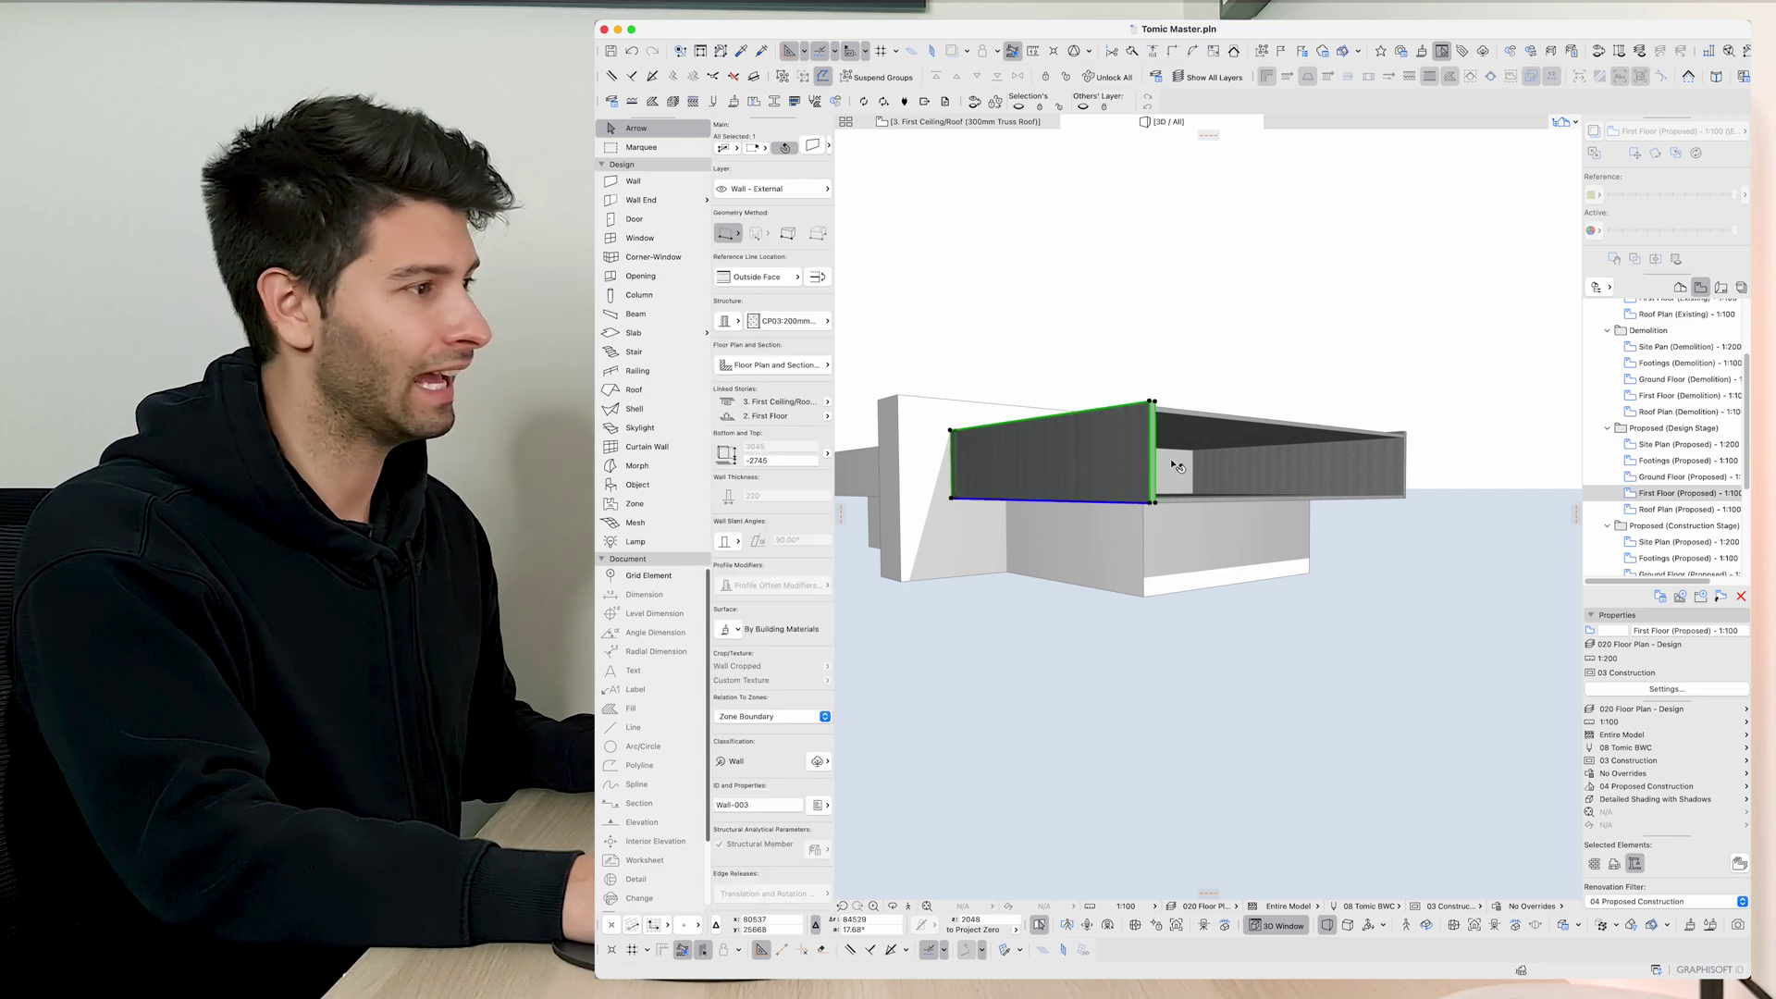
left_click(1395, 467, "shift")
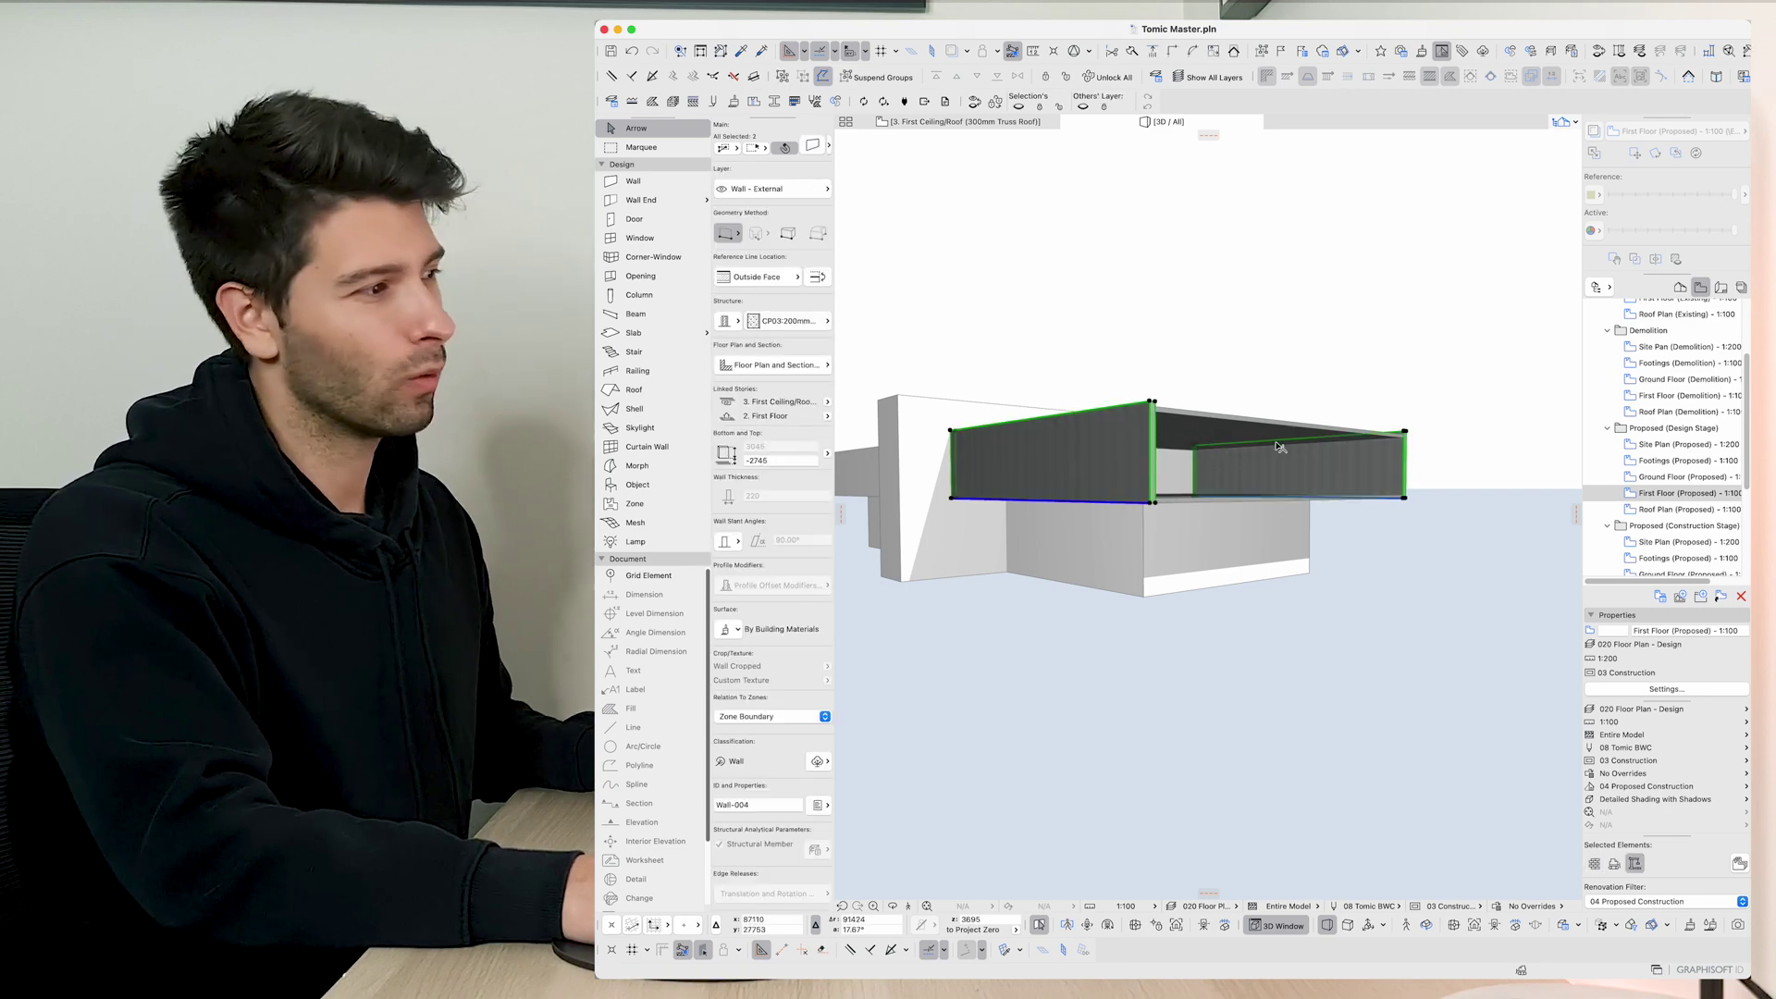
left_click(1150, 403)
left_click(1344, 287)
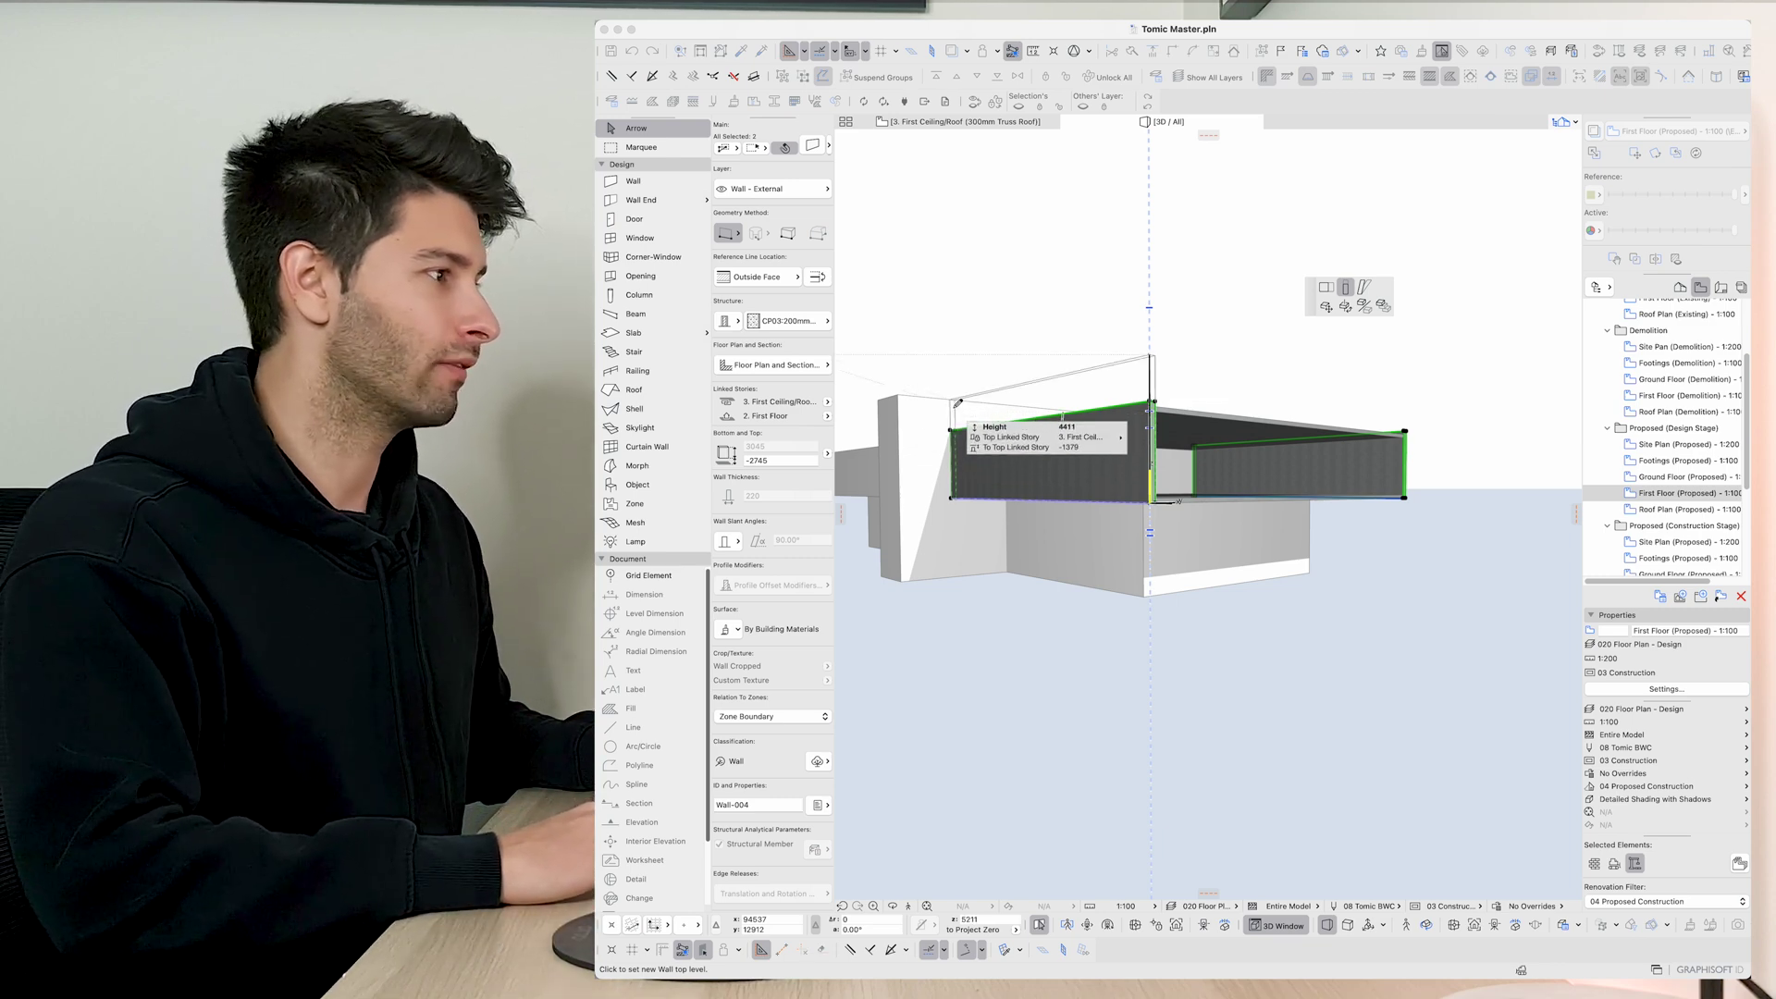
type("3600")
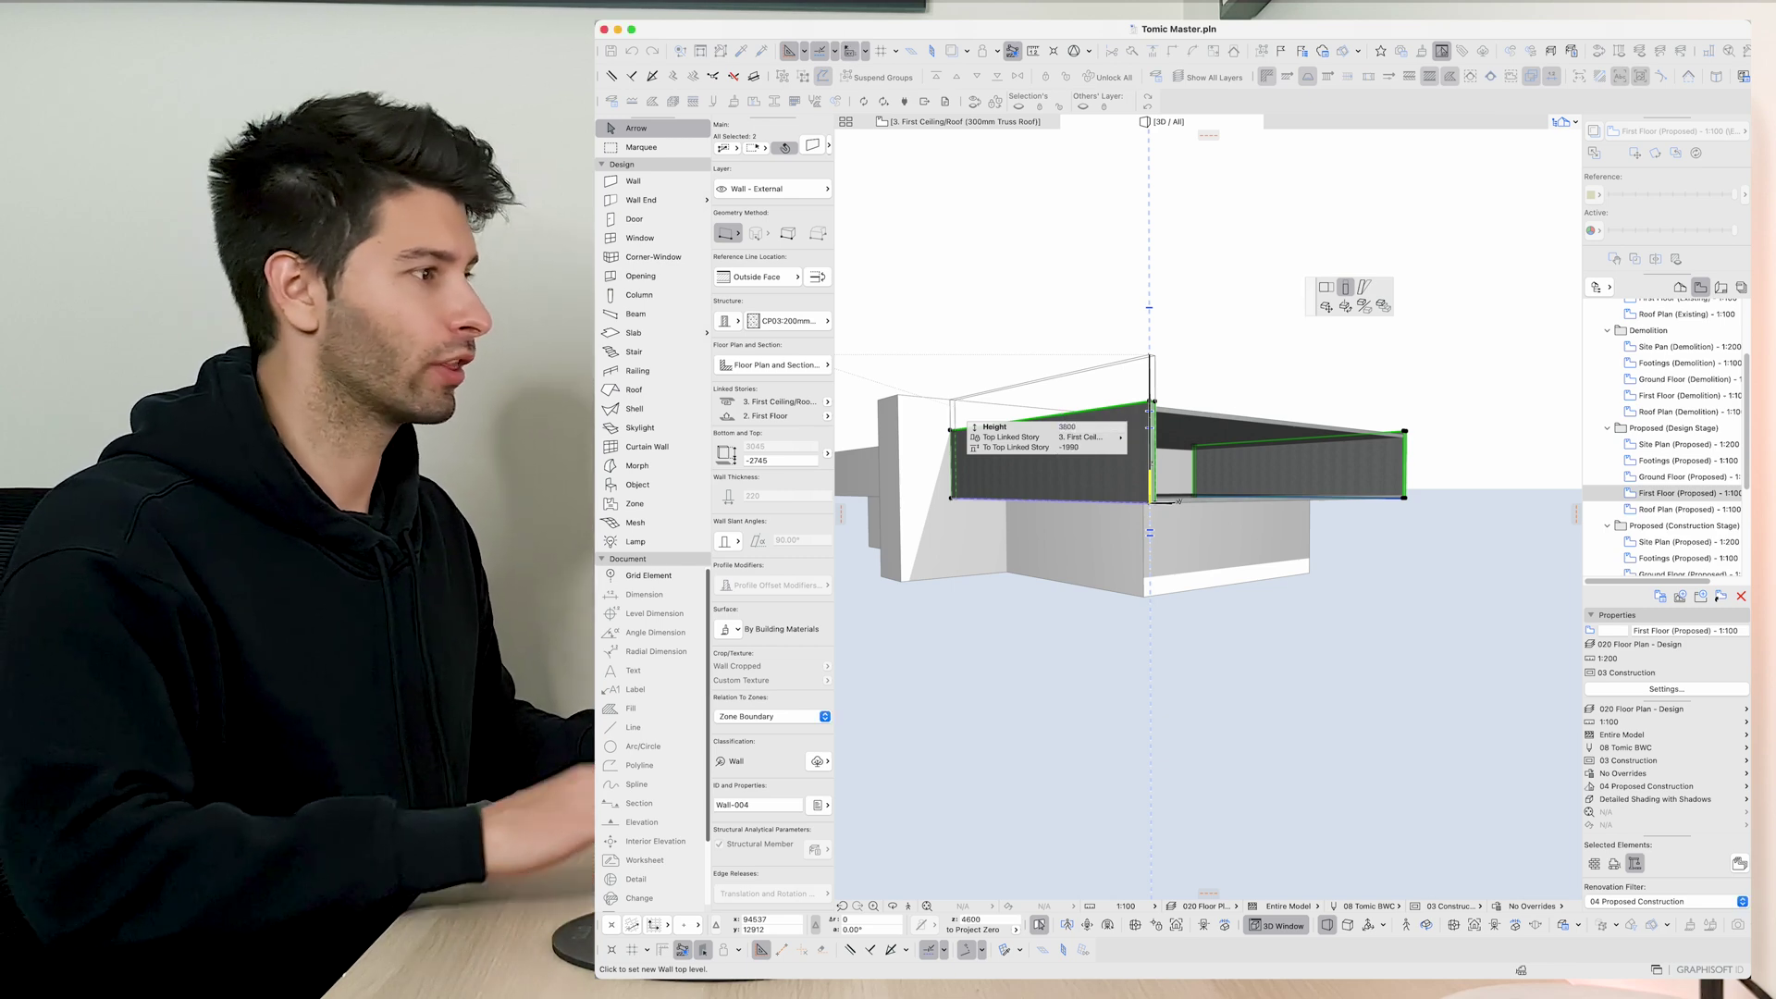
key("Return")
left_click(1153, 376)
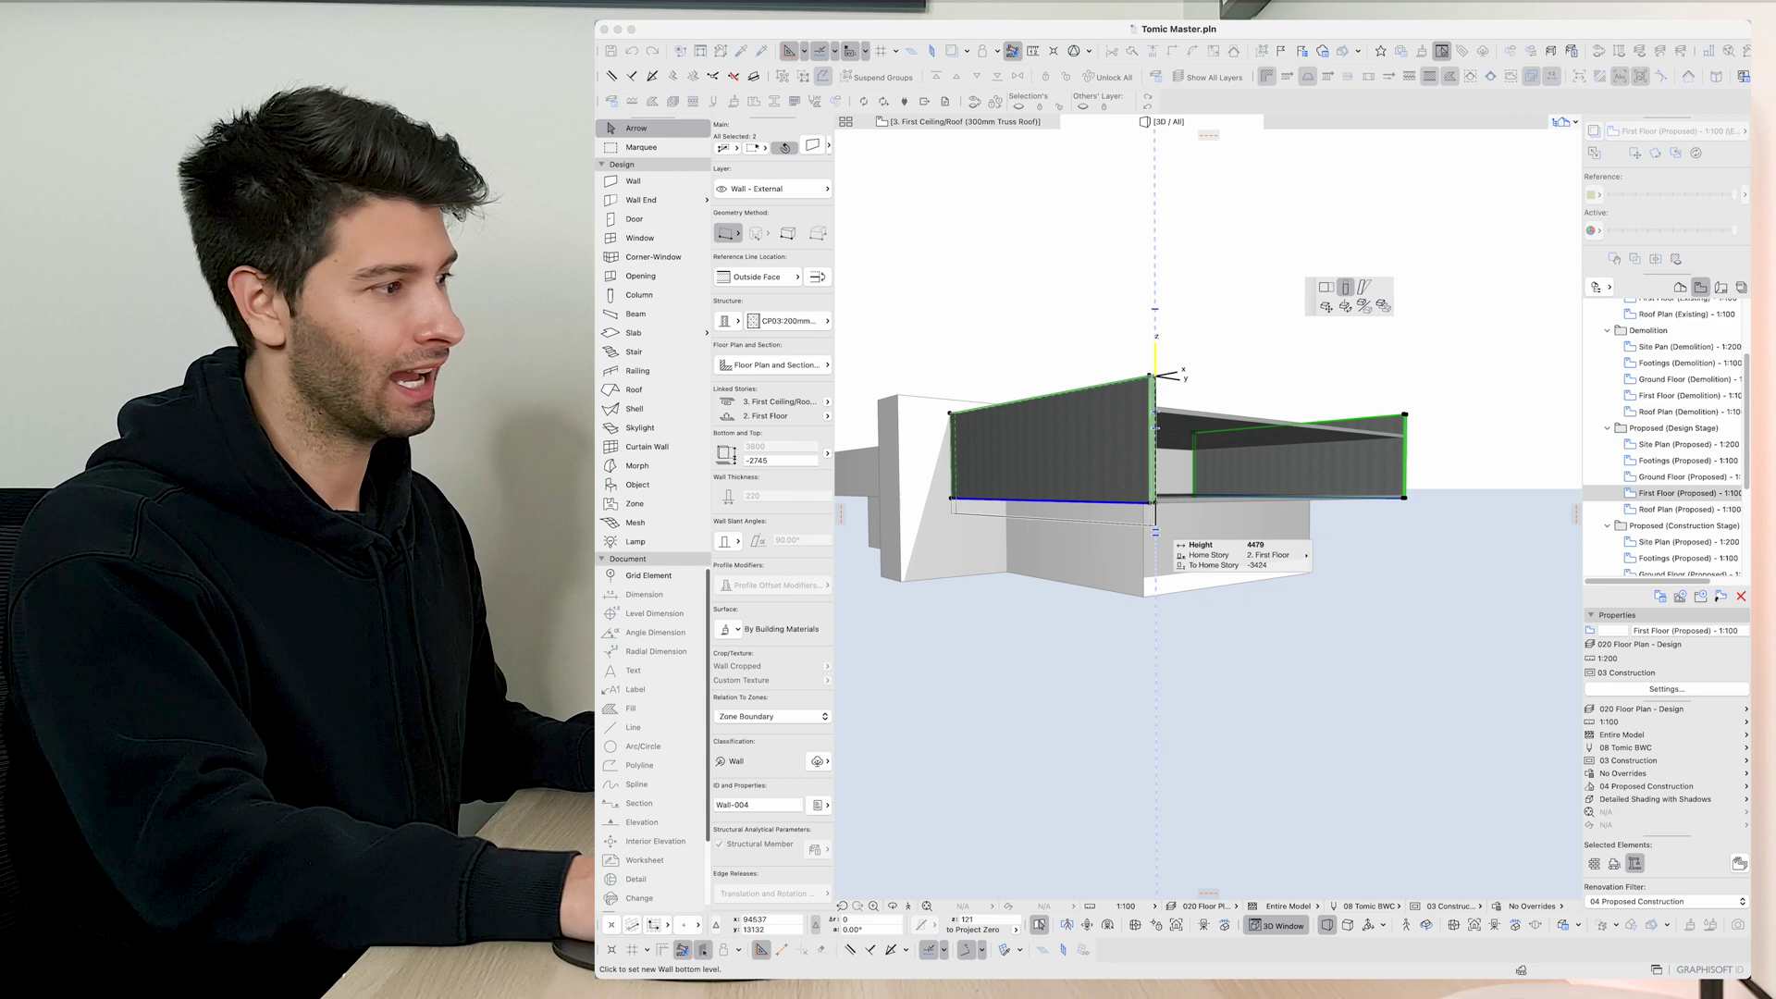
key("Escape")
key("Escape")
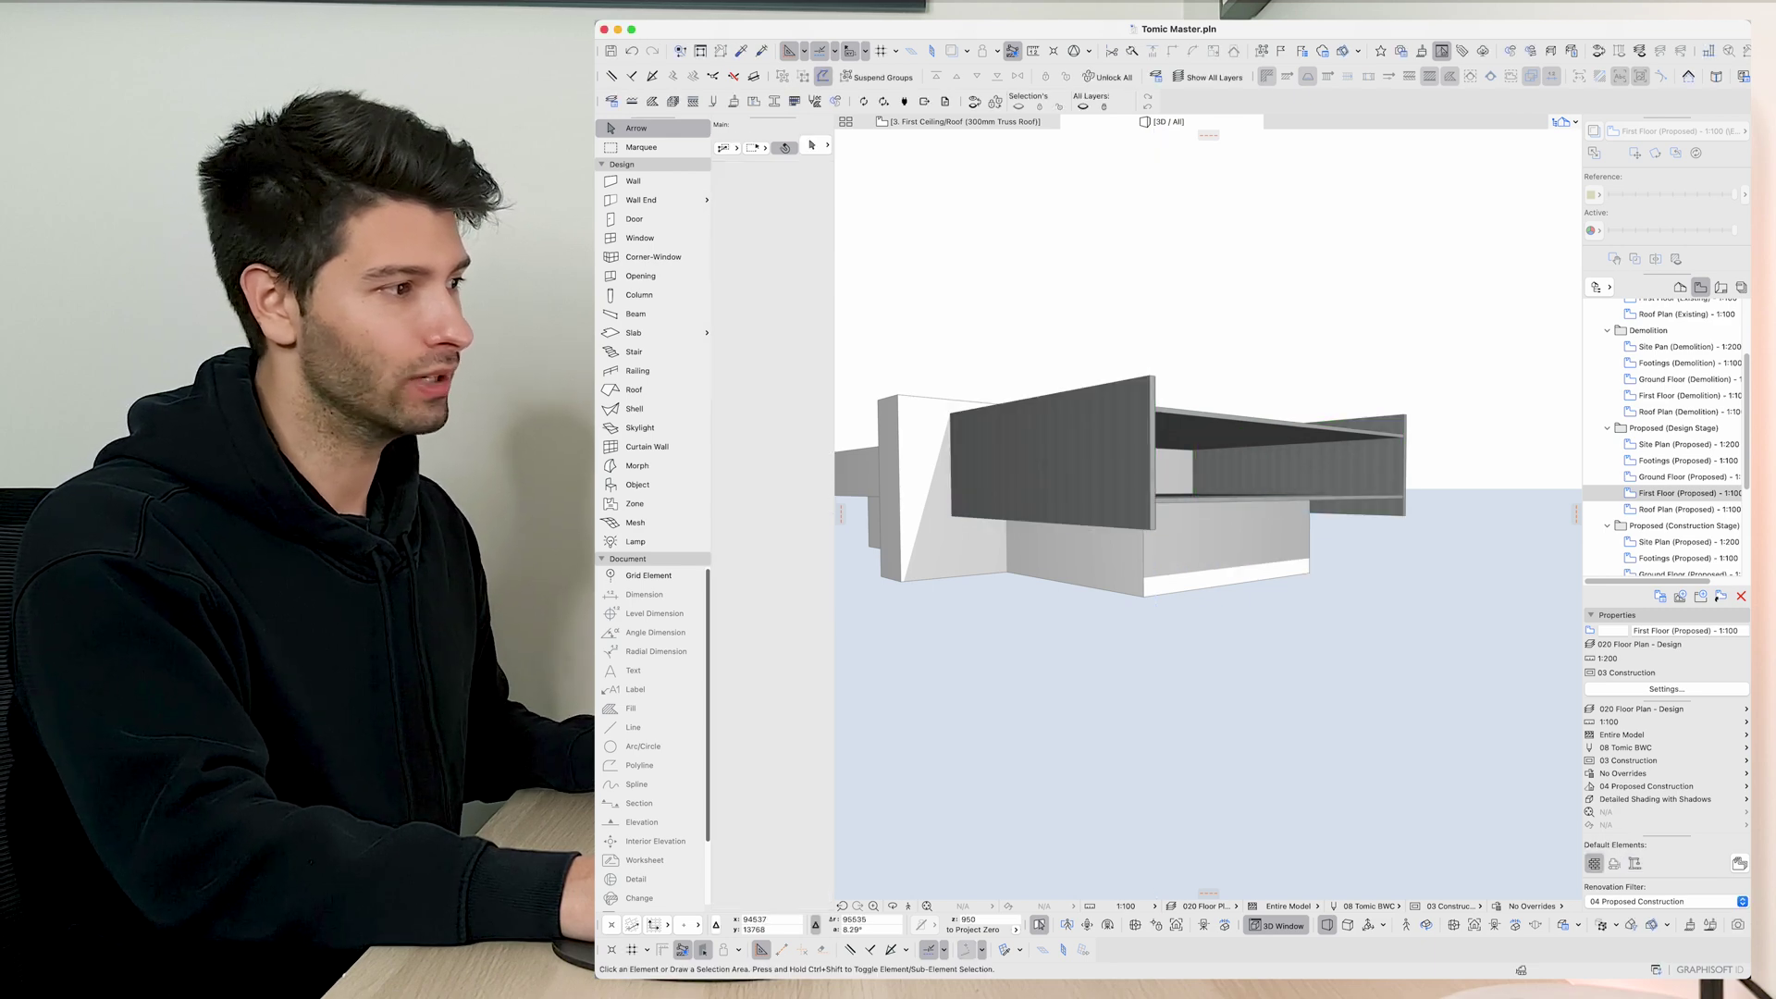
Offset the roof slab by an exactly typed distance.
middle_click_drag(1250, 499, 1313, 497, "shift")
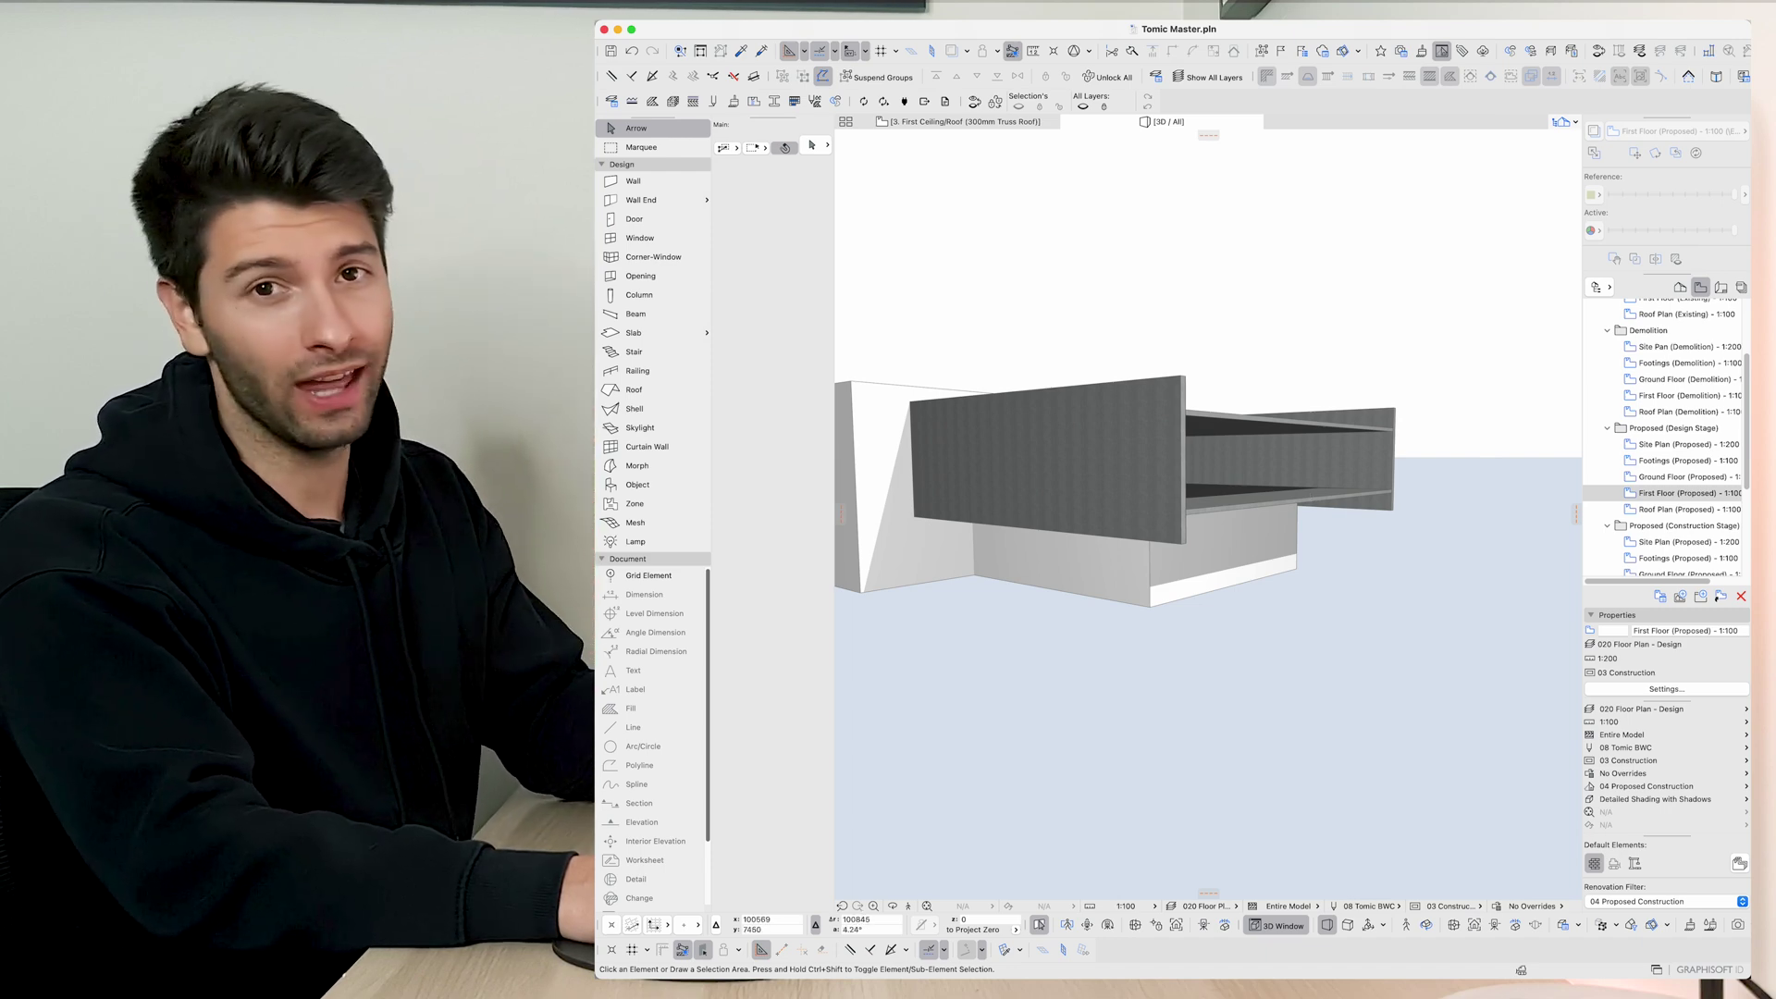
left_click(1291, 416)
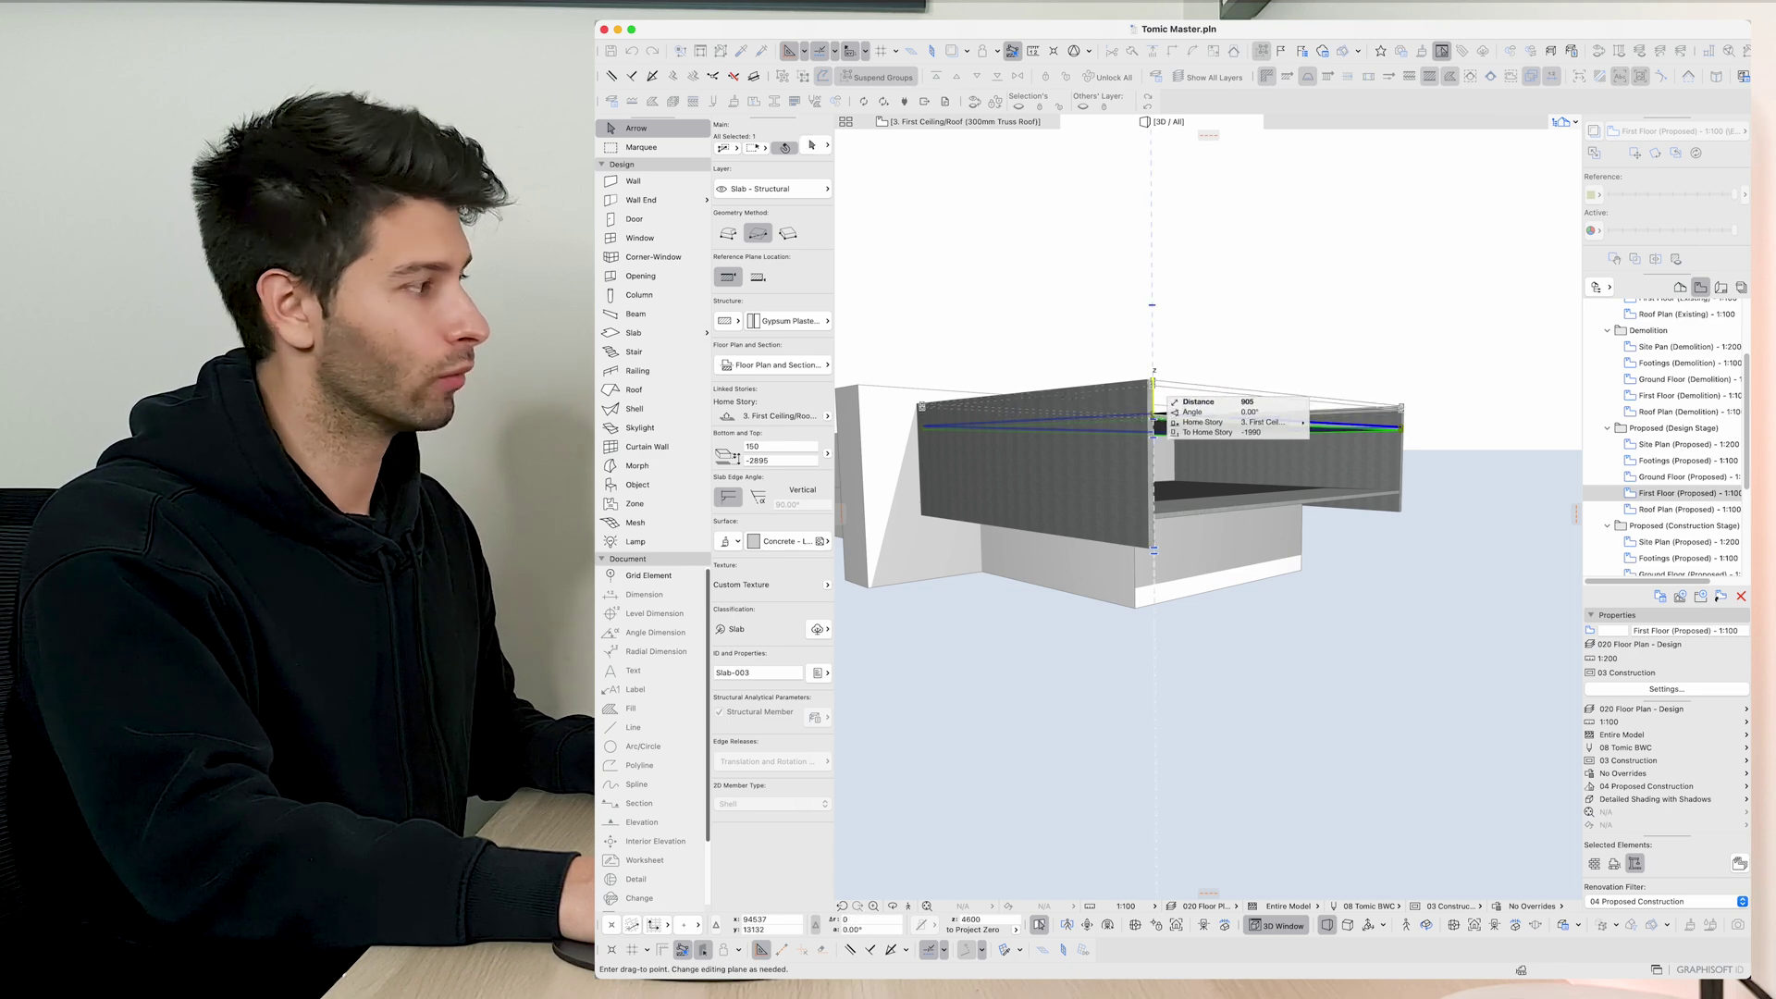
key("Tab")
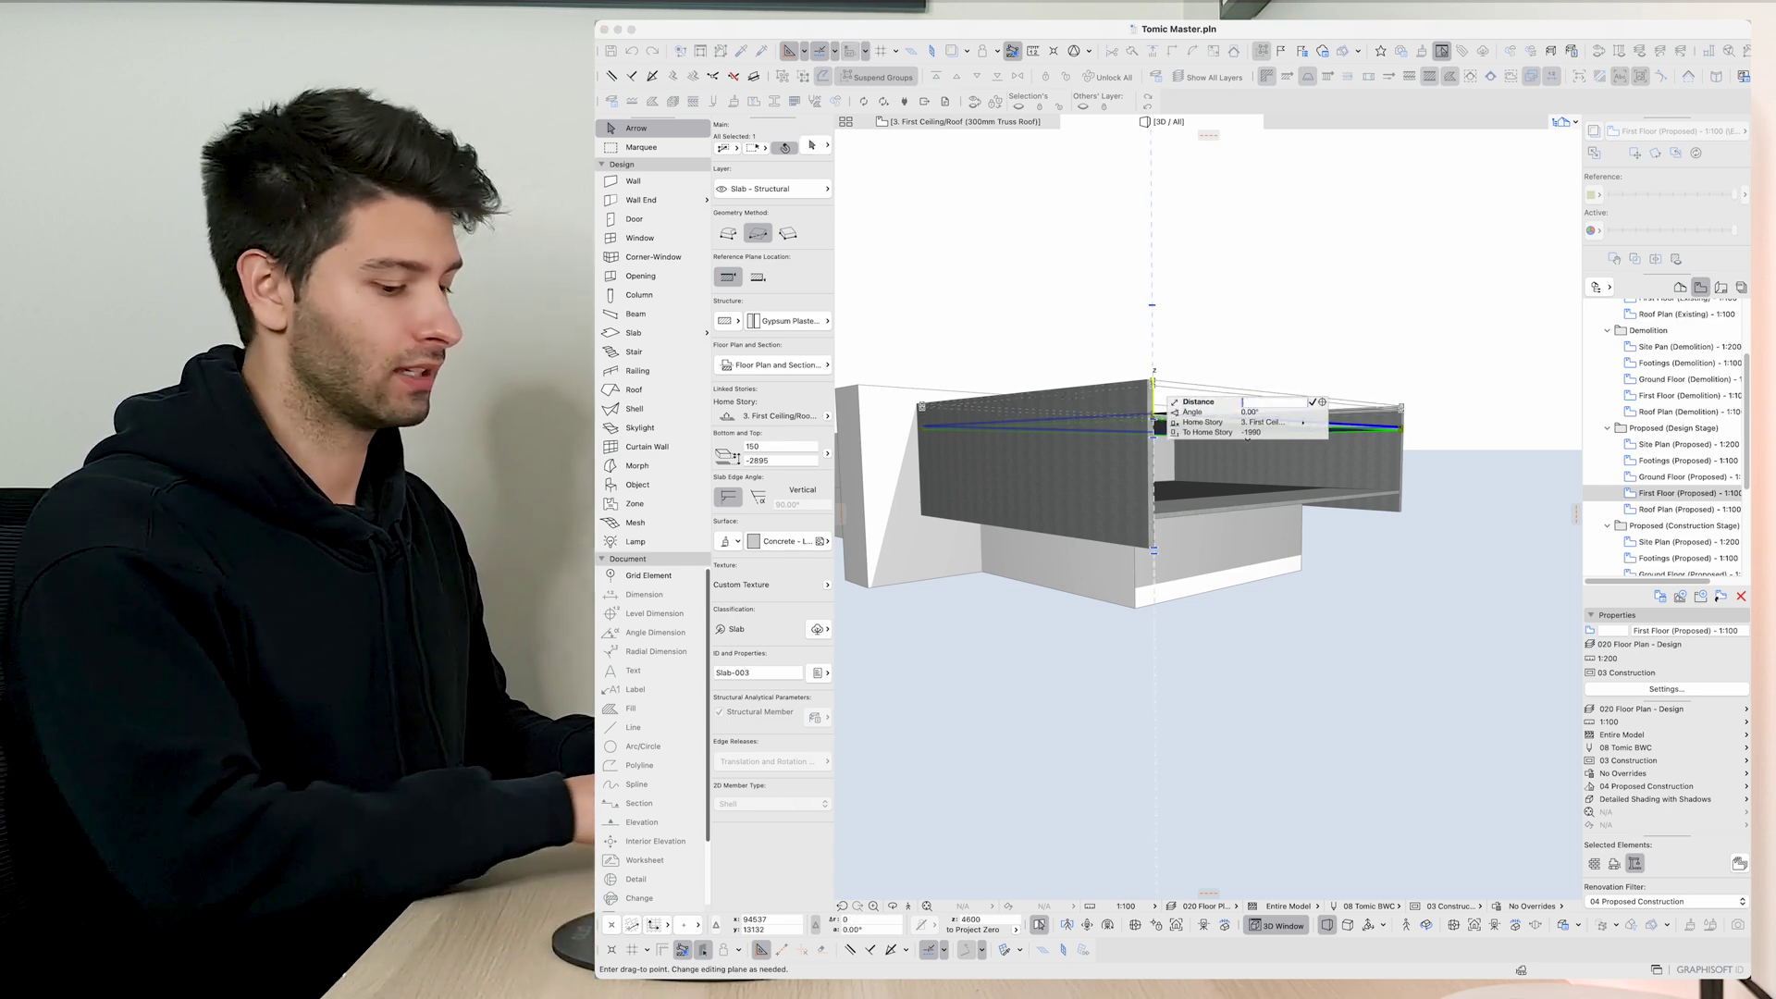
key("Return")
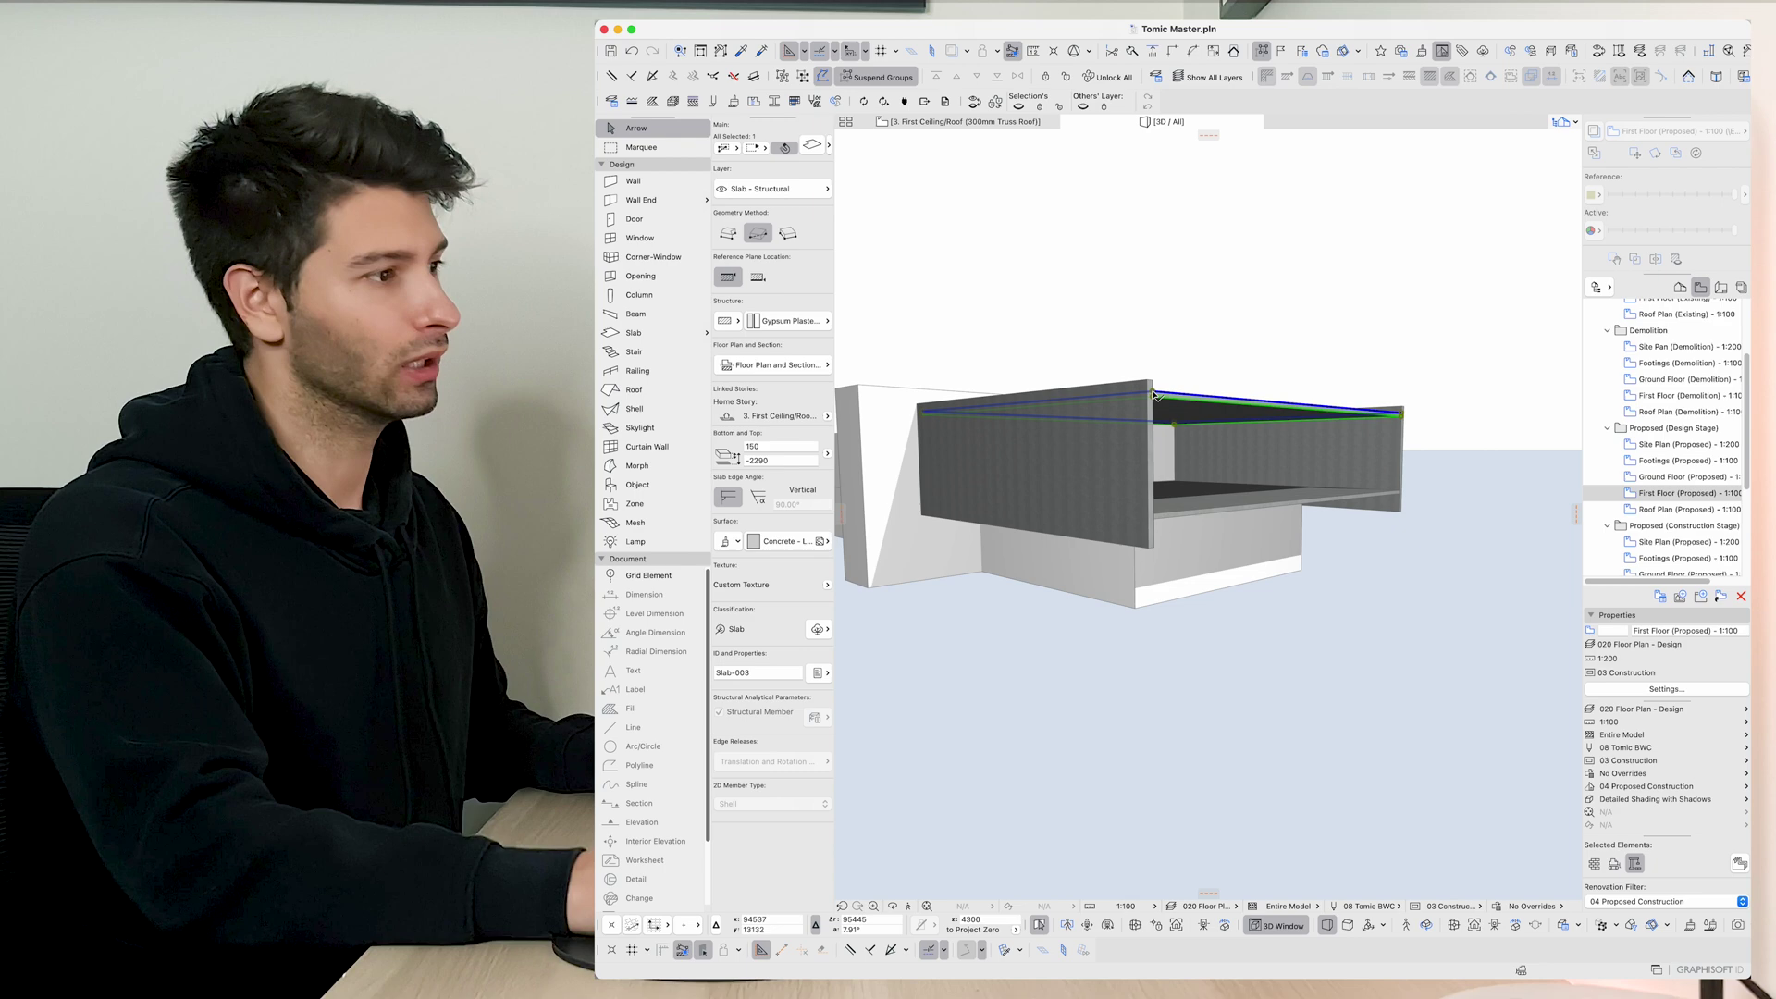
key("Escape")
Measure from the roof corner, then orbit toward the balcony.
middle_click_drag(1208, 500, 1151, 492, "shift")
key("m")
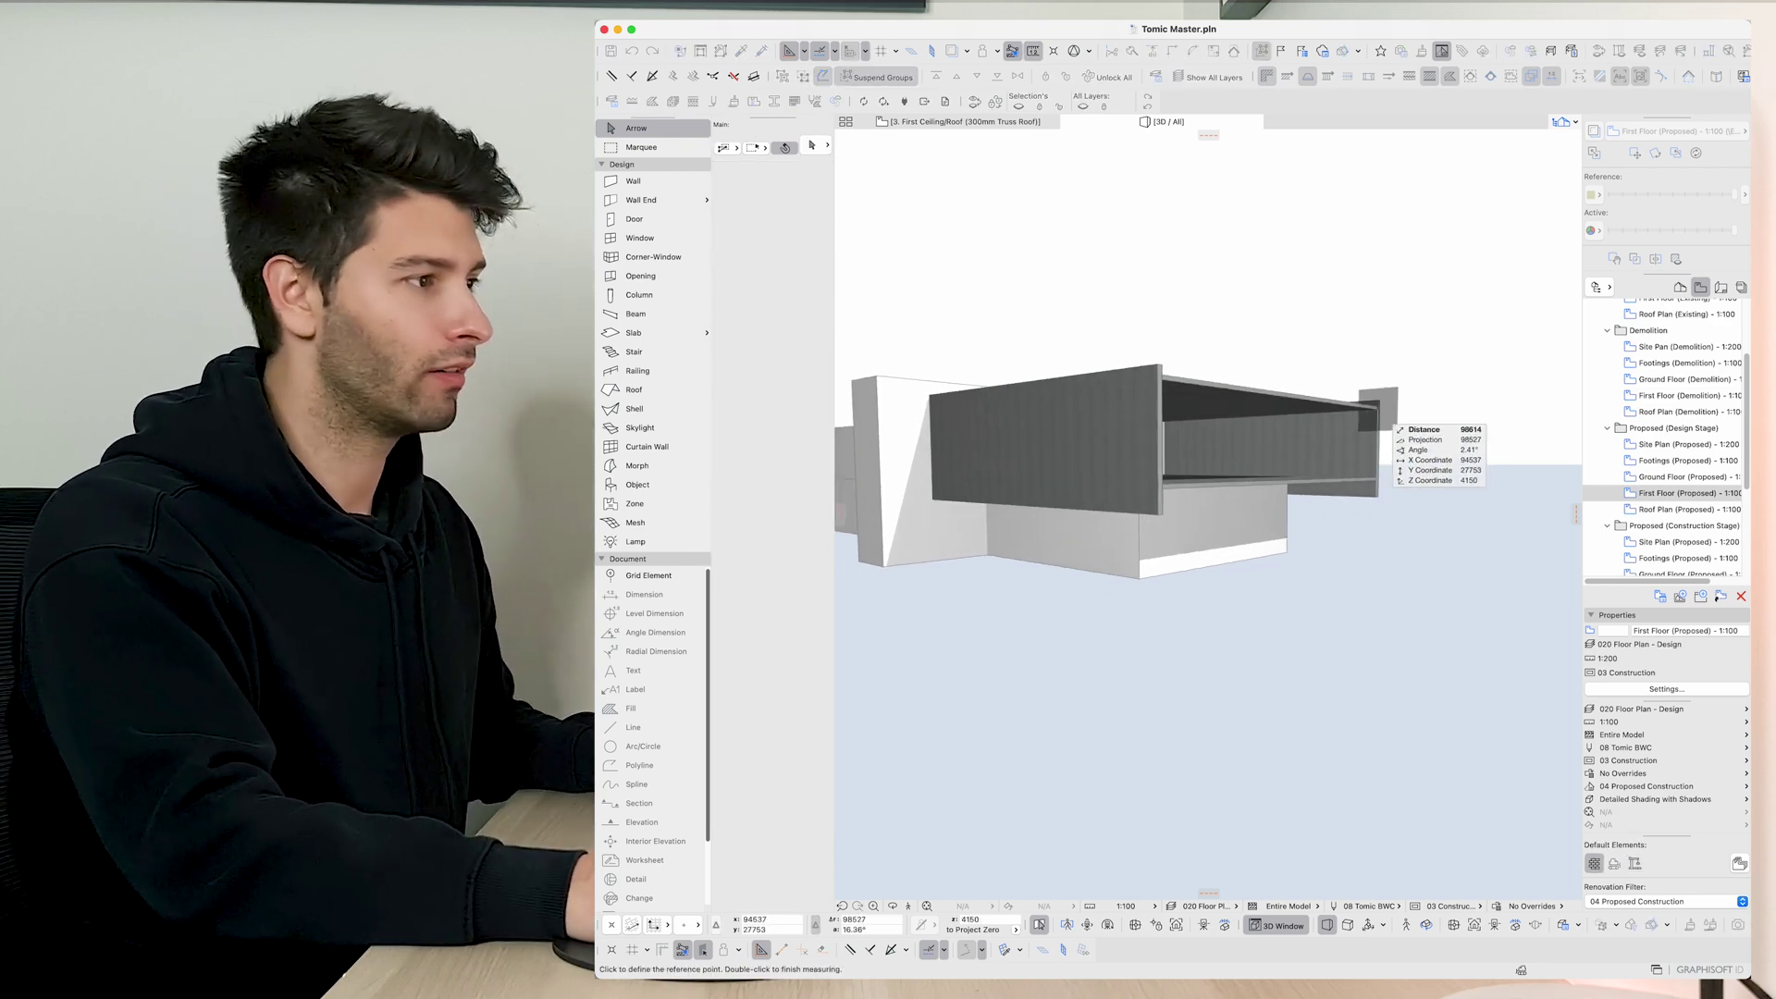
left_click(1377, 406)
key("Escape")
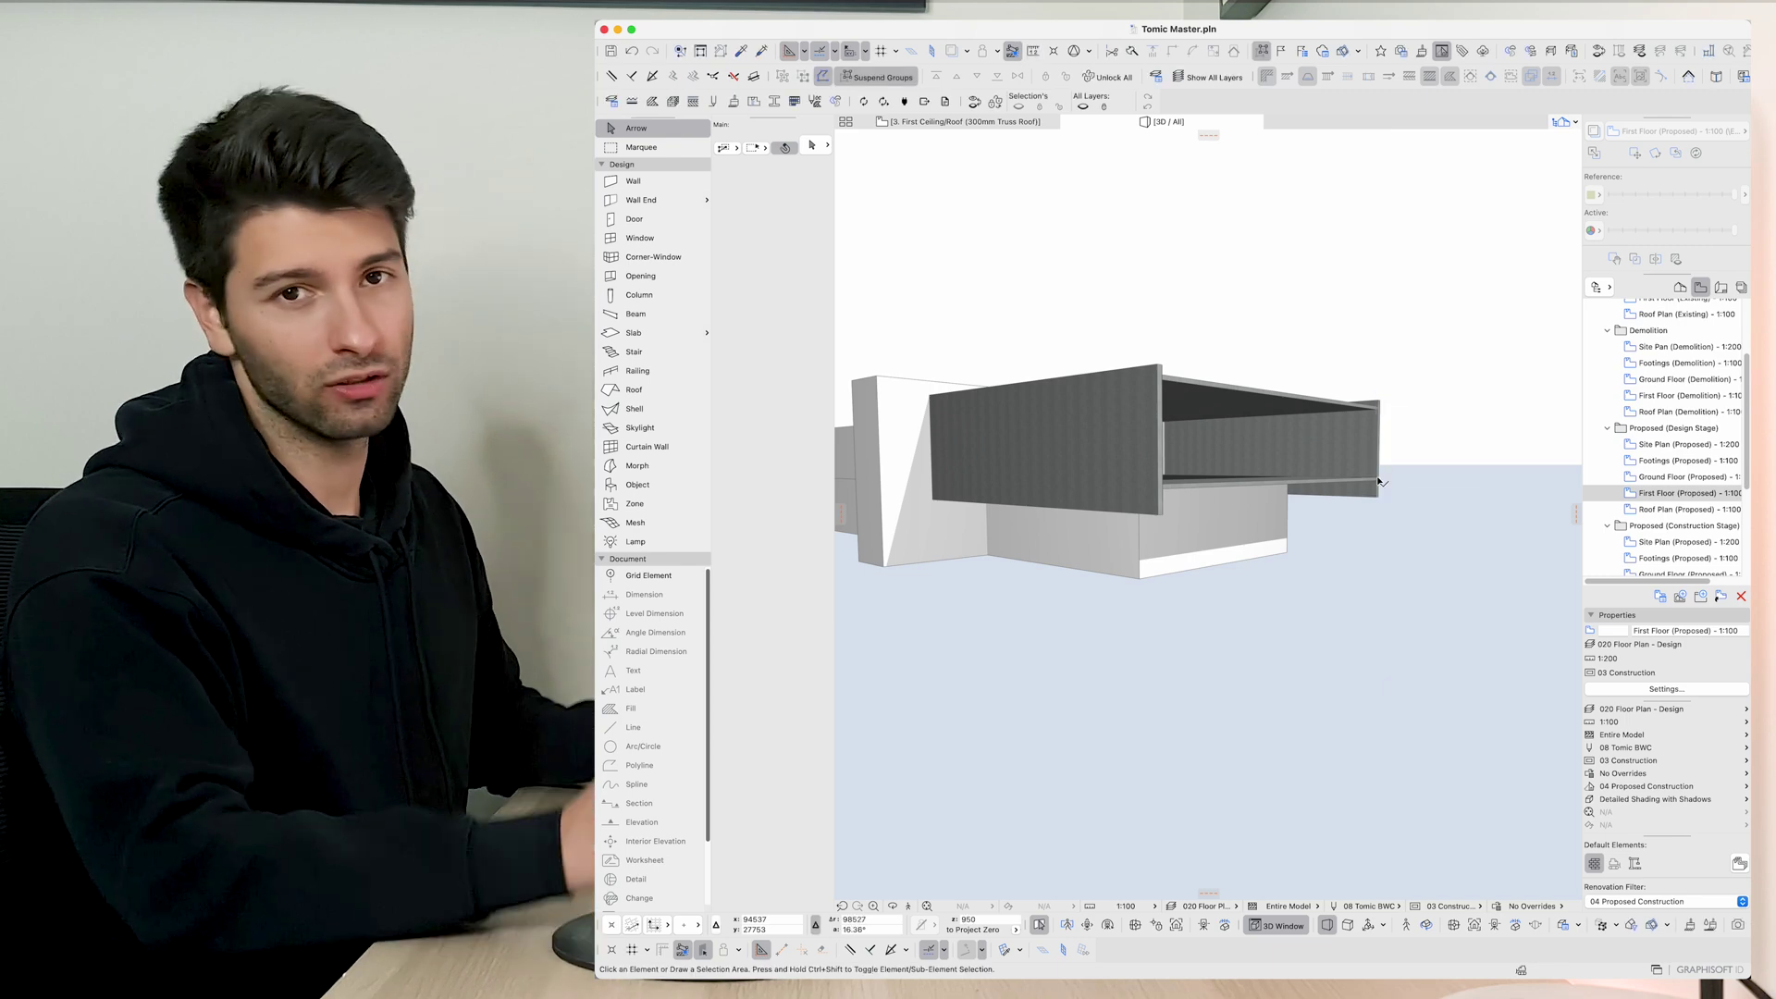
middle_click_drag(1388, 406, 958, 530, "shift")
Override the slab's top surface with Stone - Sandstone 01 and confirm the settings.
double_click(957, 530)
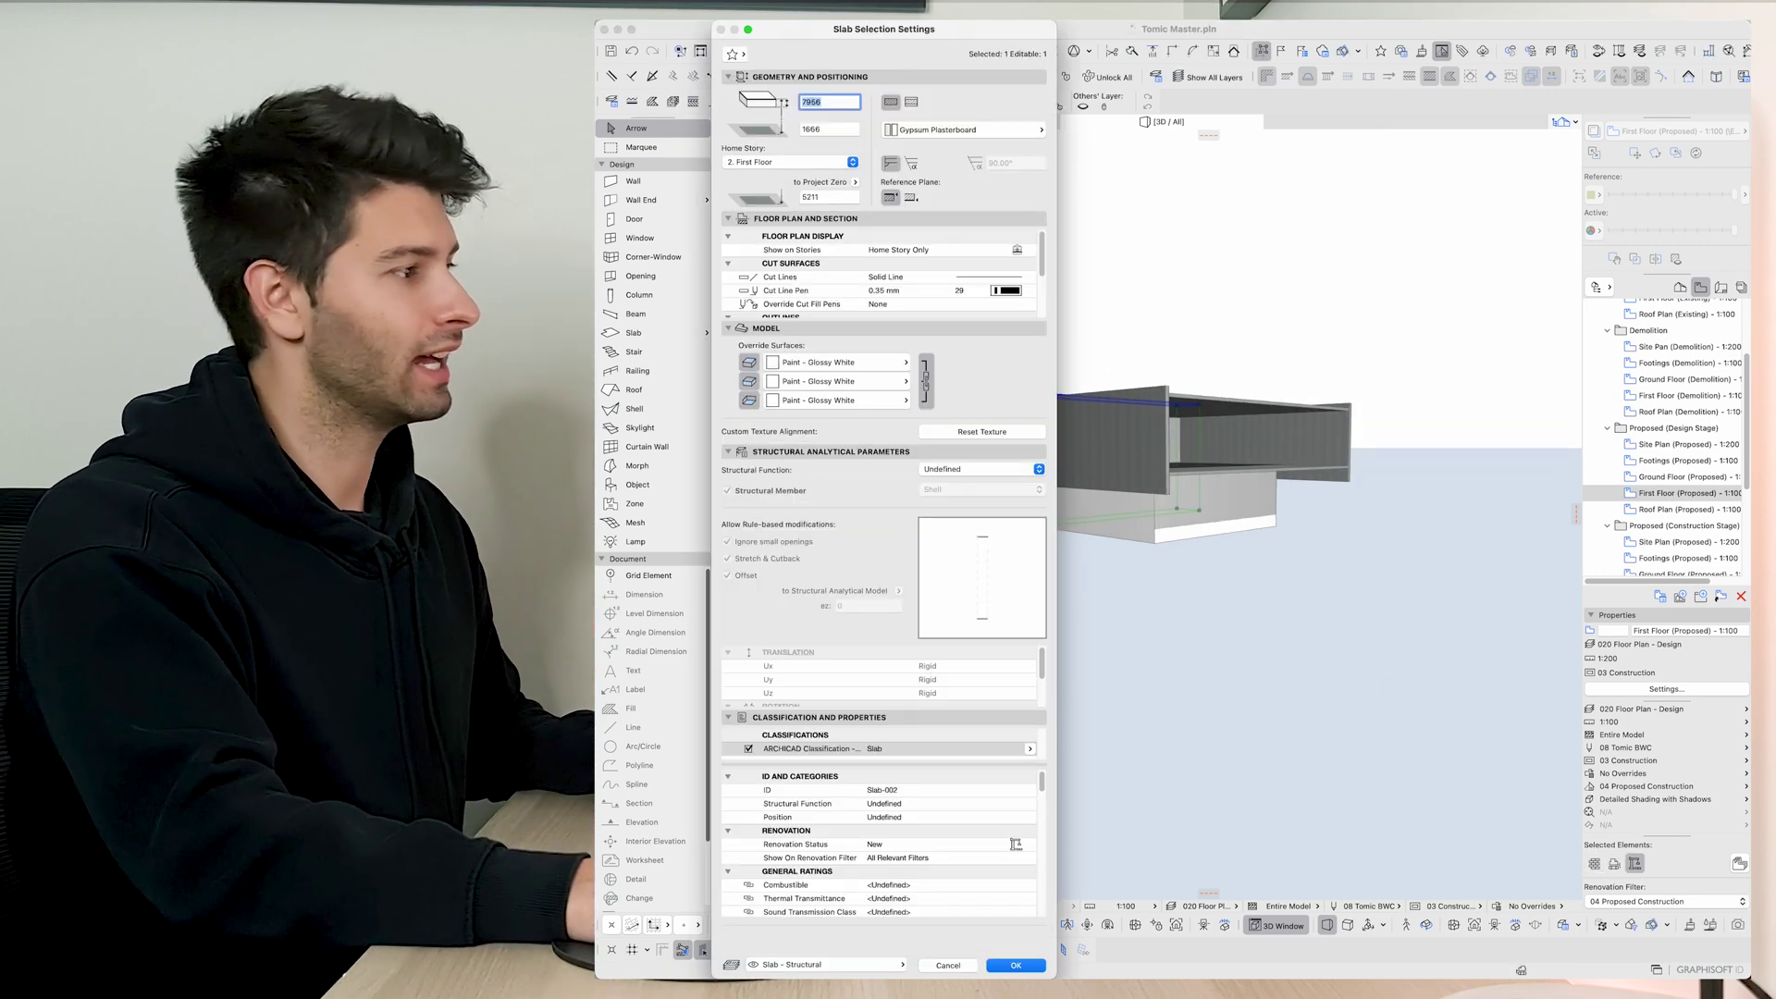
left_click(833, 362)
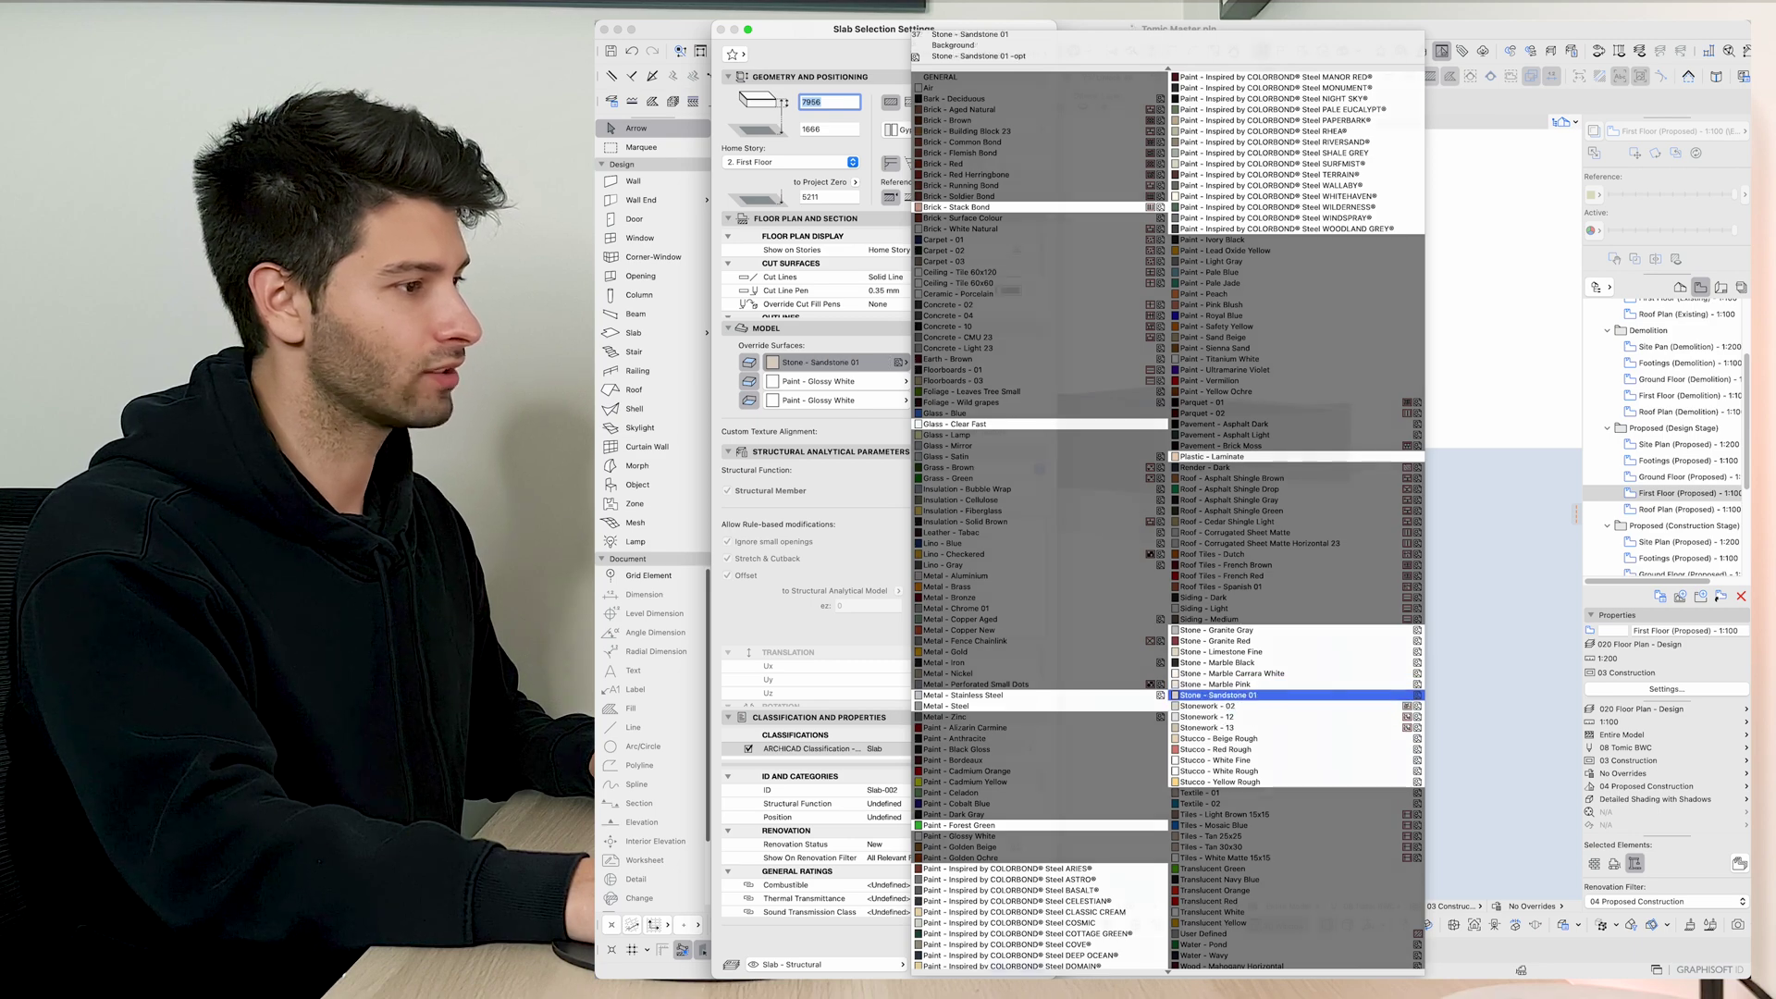
left_click(1222, 695)
left_click(833, 380)
left_click(1290, 674)
key("Return")
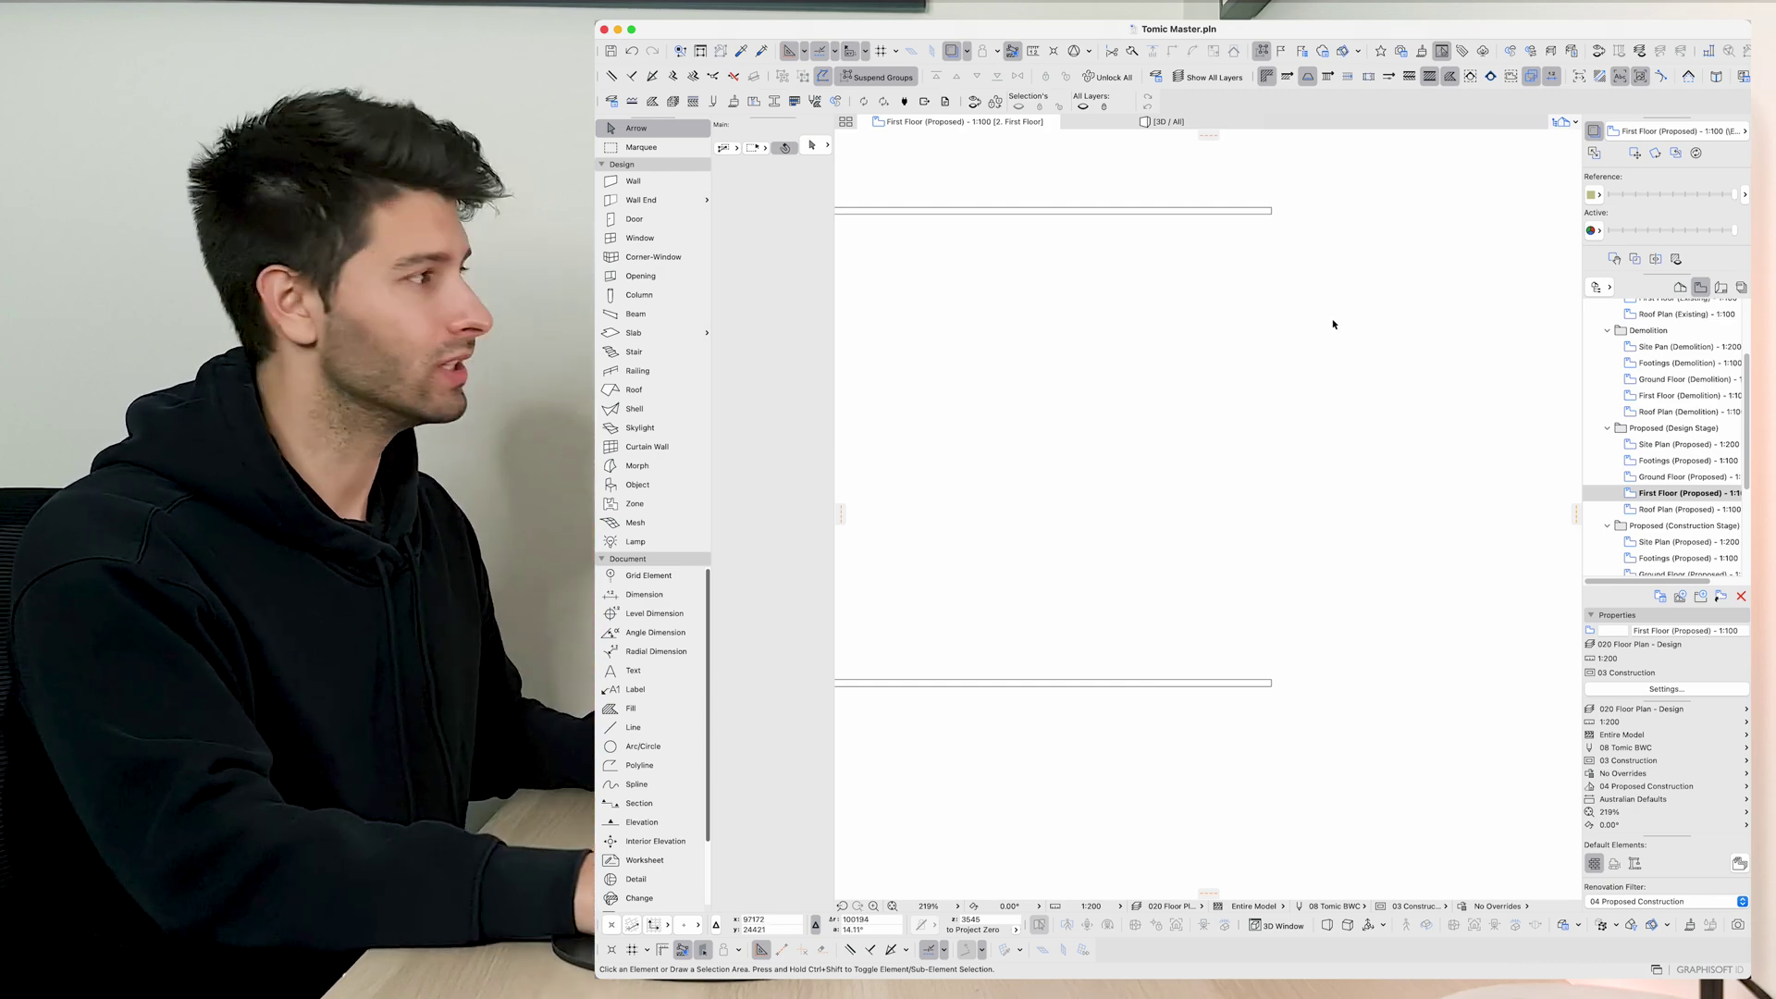
In the 3D view, orbit to face the balcony and bring up the railing's settings.
key("F3")
middle_click_drag(972, 416, 1181, 439, "shift")
scroll(1057, 432, "up", 3)
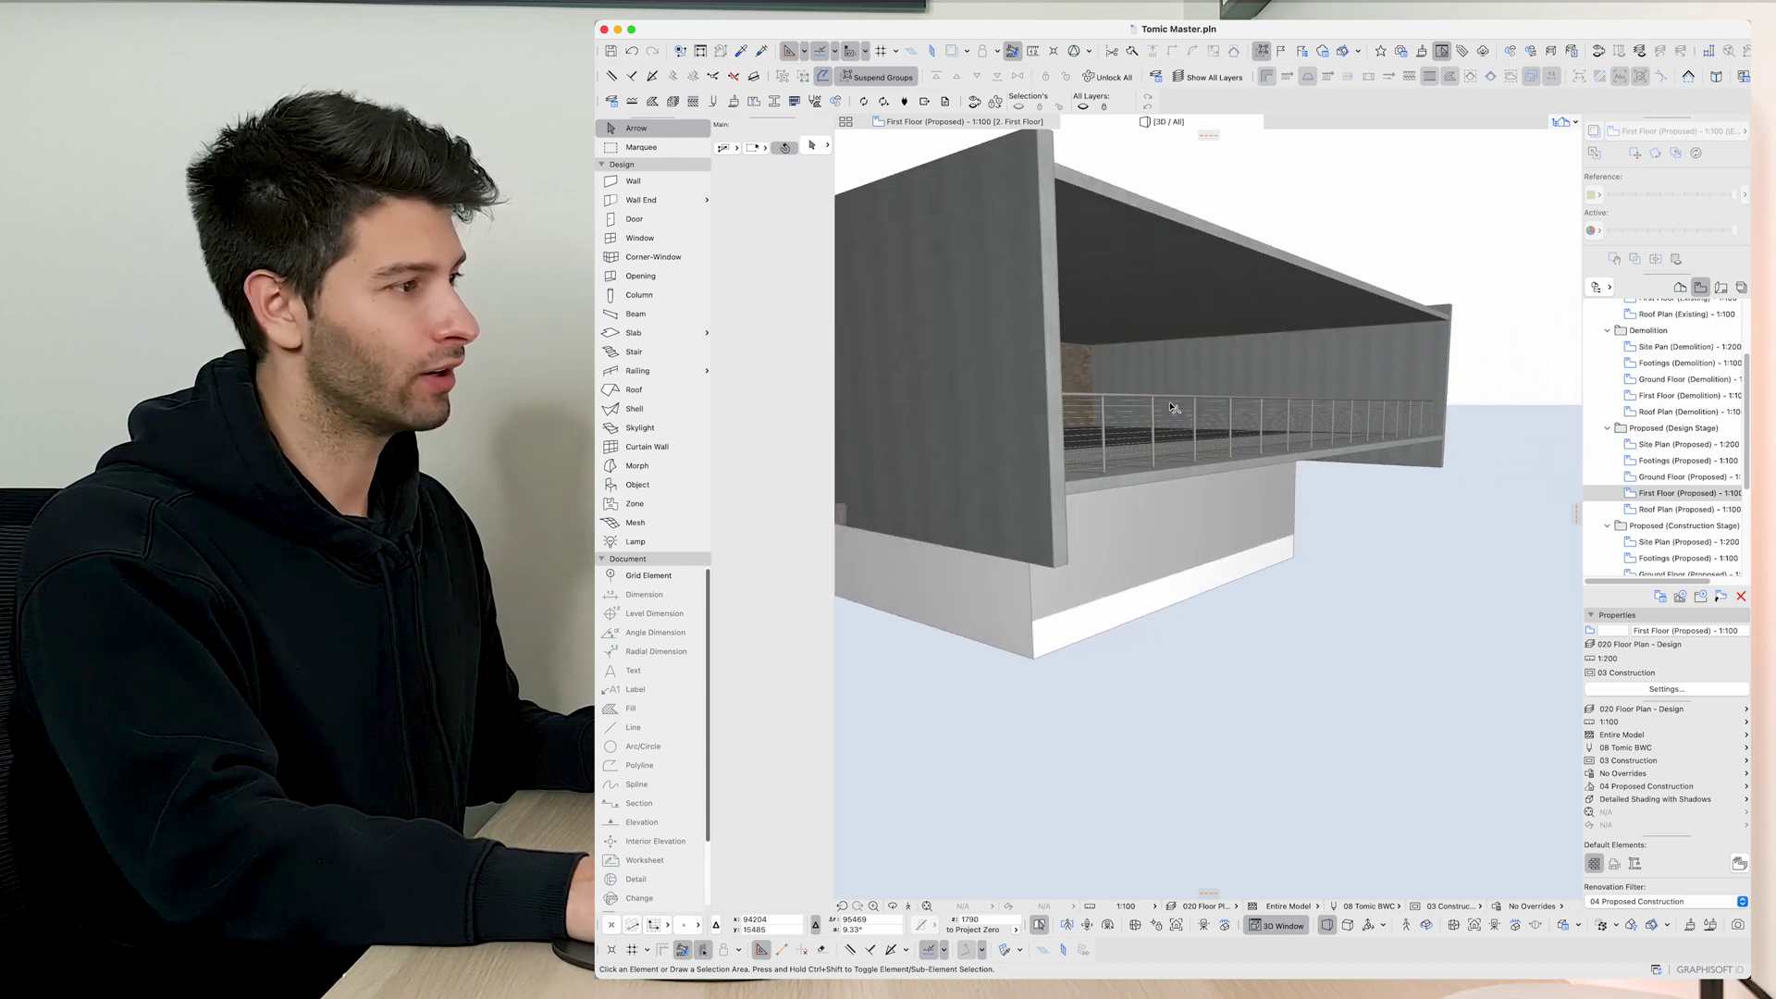
double_click(1156, 403)
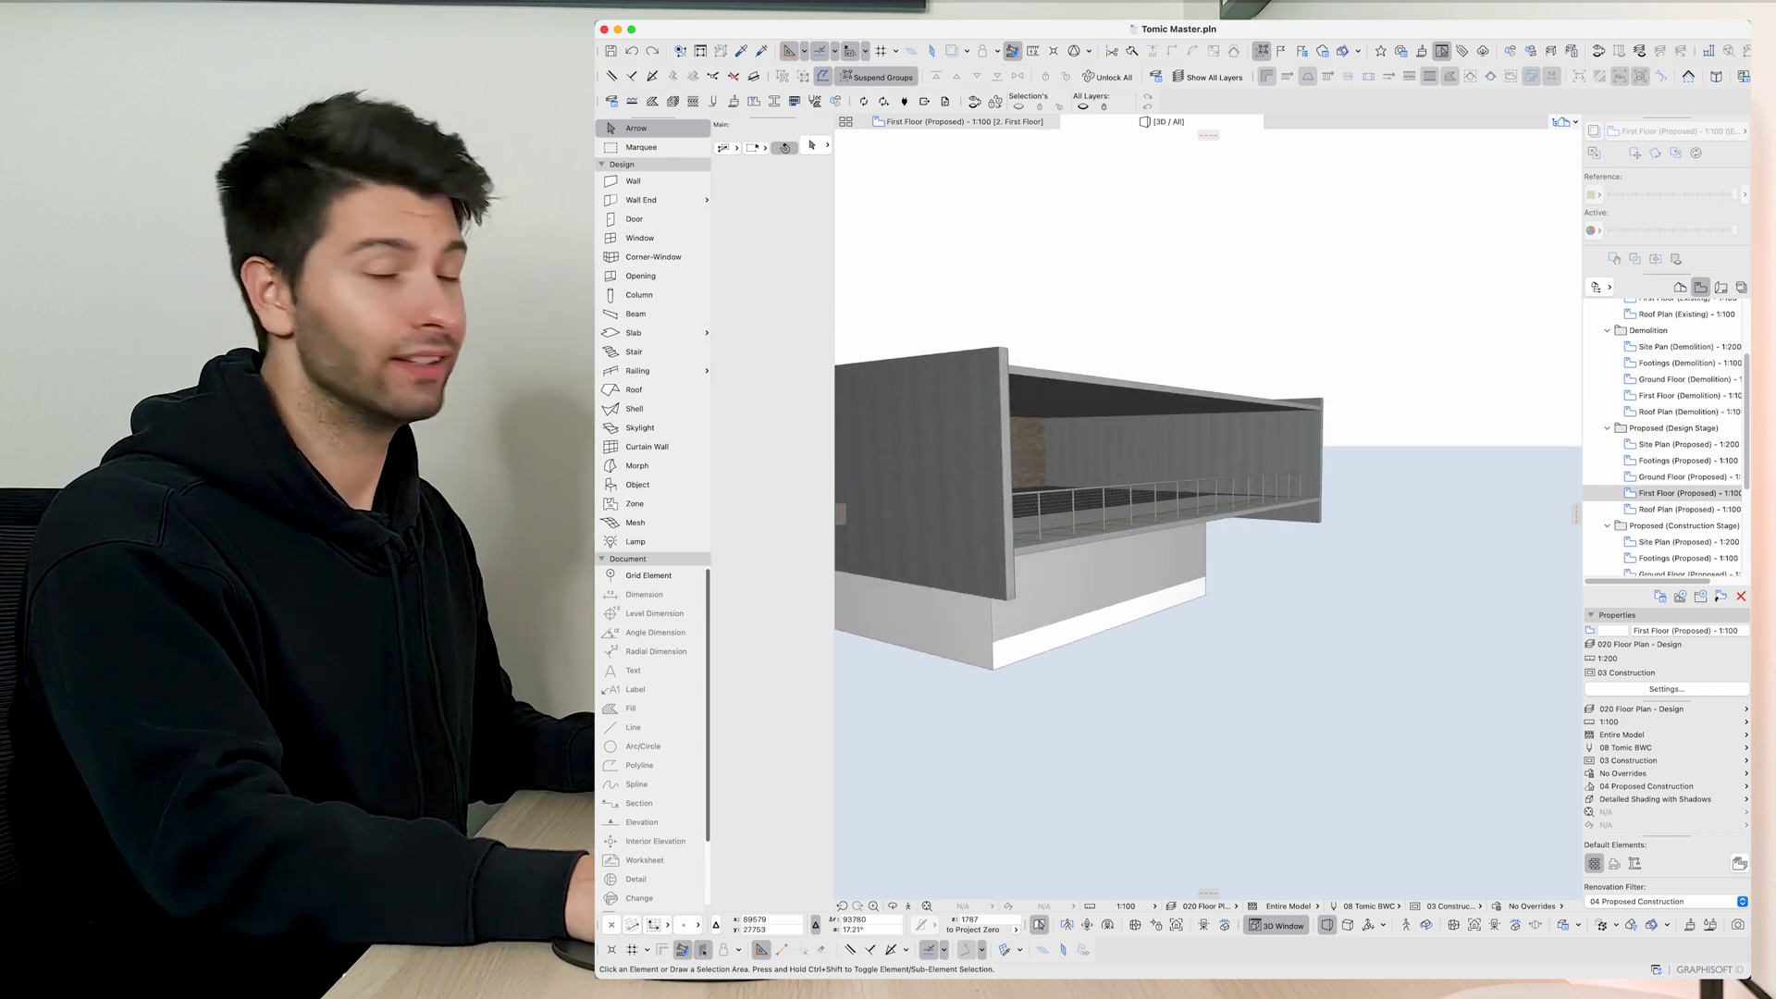
Offset the balcony floor slab's front edge by 383, then deselect it.
mouse_move(1211, 479)
middle_mouse_down("shift")
mouse_move(1104, 489)
mouse_move(1220, 541)
middle_mouse_up("shift")
left_click(1179, 516)
left_click(1220, 544)
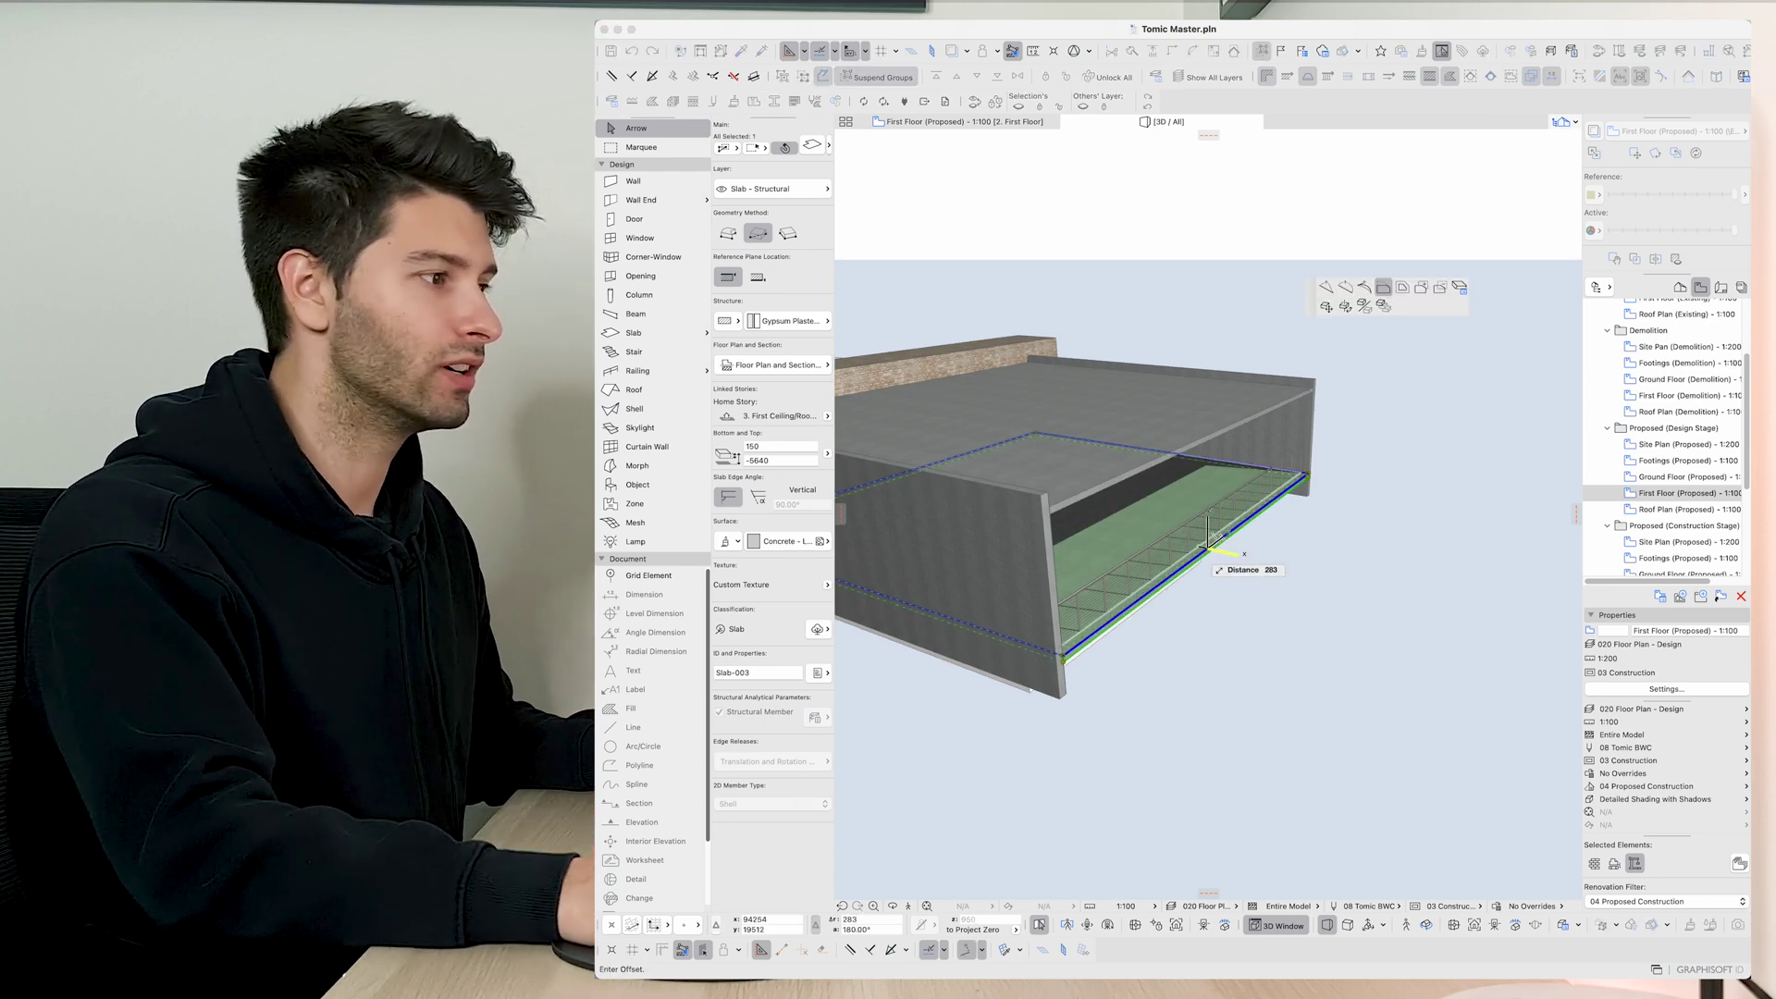
left_click(1241, 560)
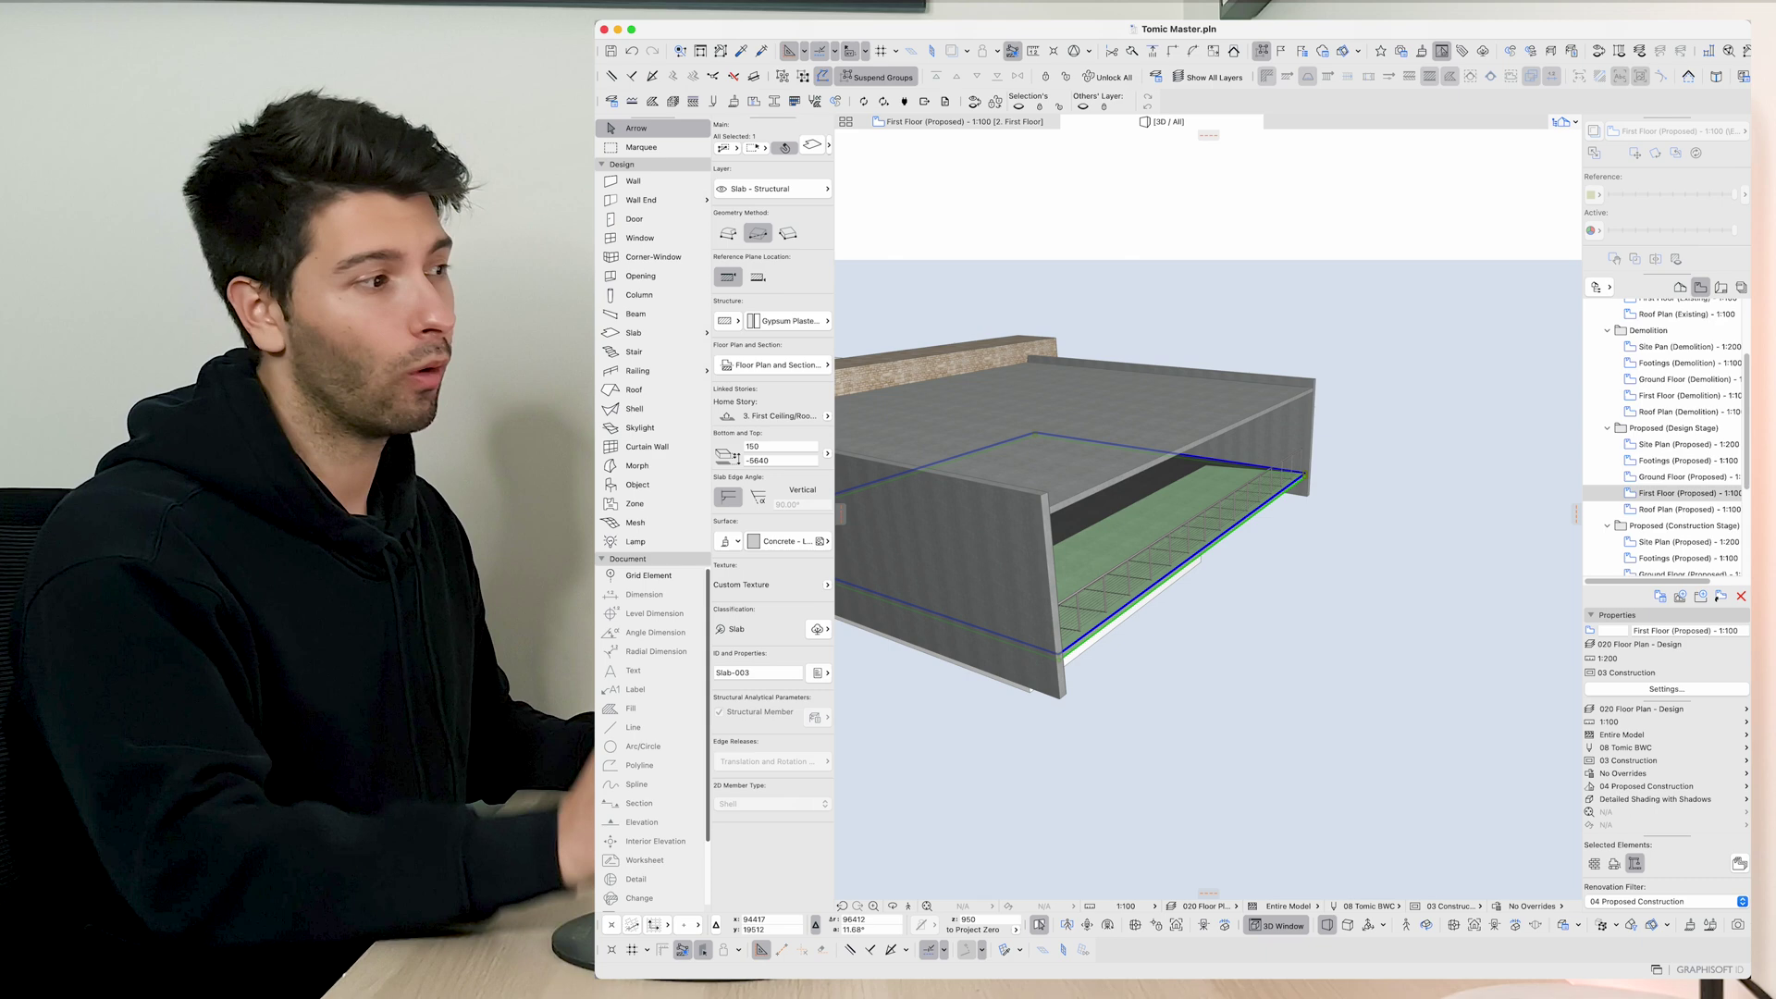
key("Escape")
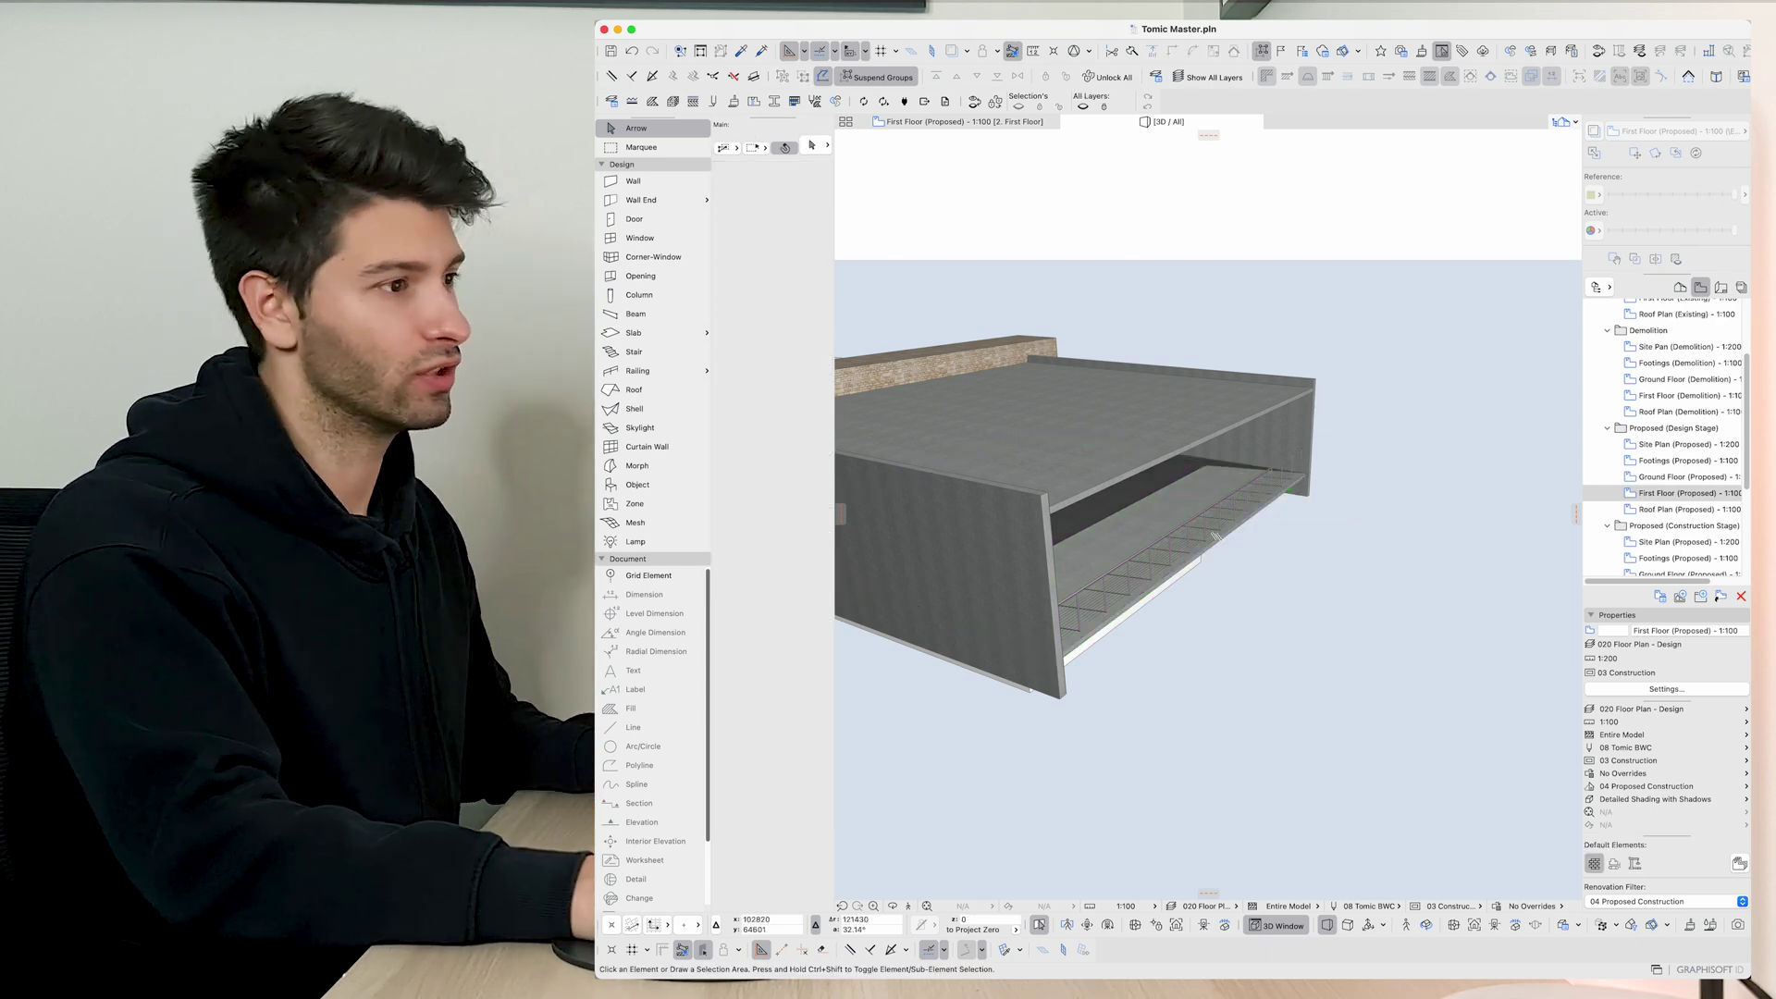
On the First Floor plan, draw a wall joining the top and bottom walls' ends, then select it.
key("F2")
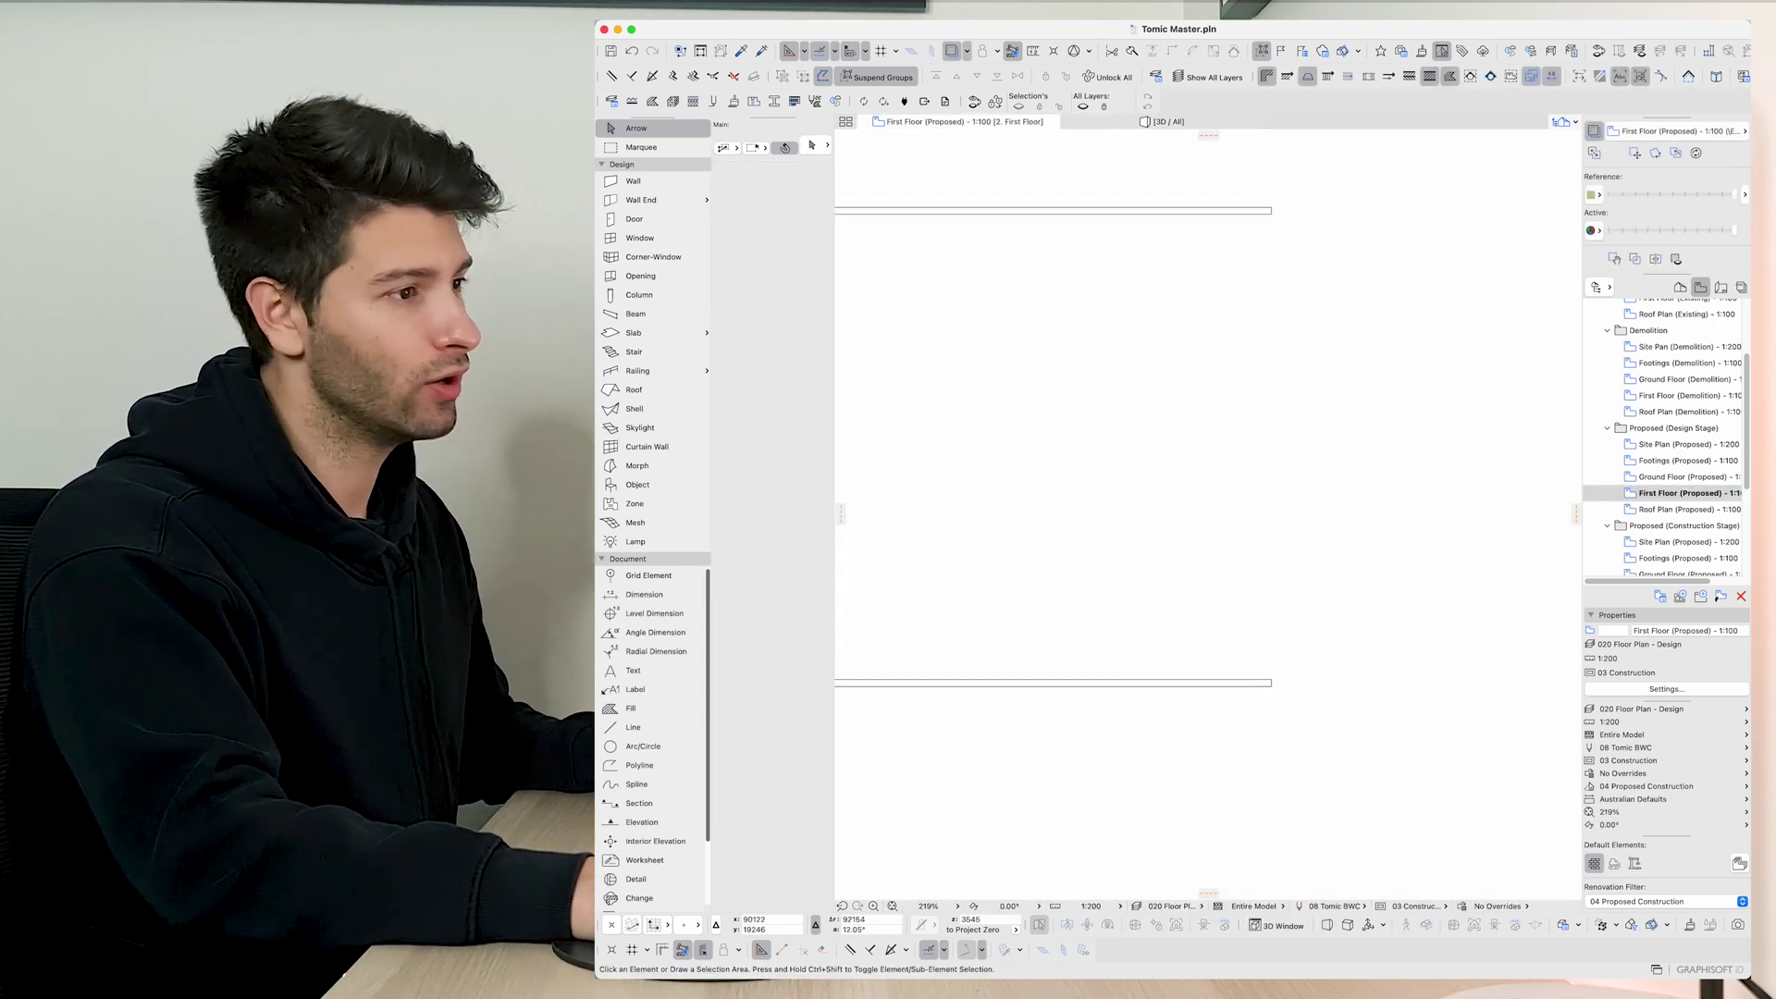
scroll(1137, 425, "down", 3)
key("w")
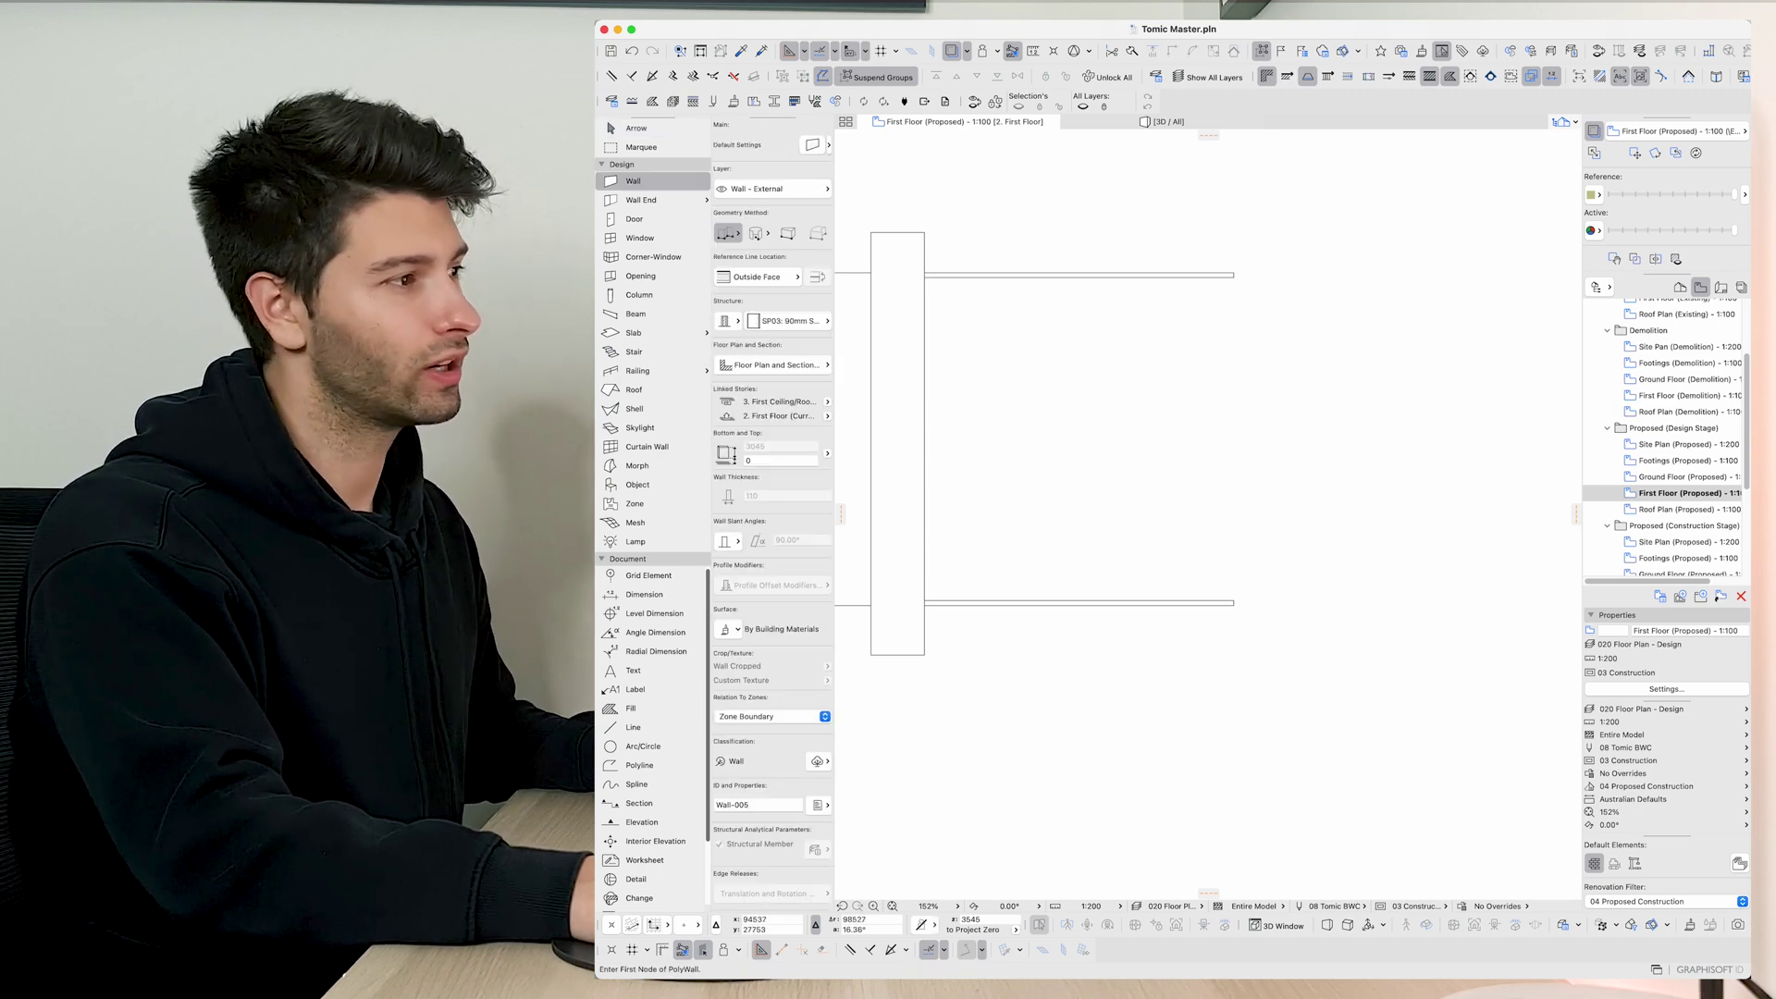
left_click(1232, 277)
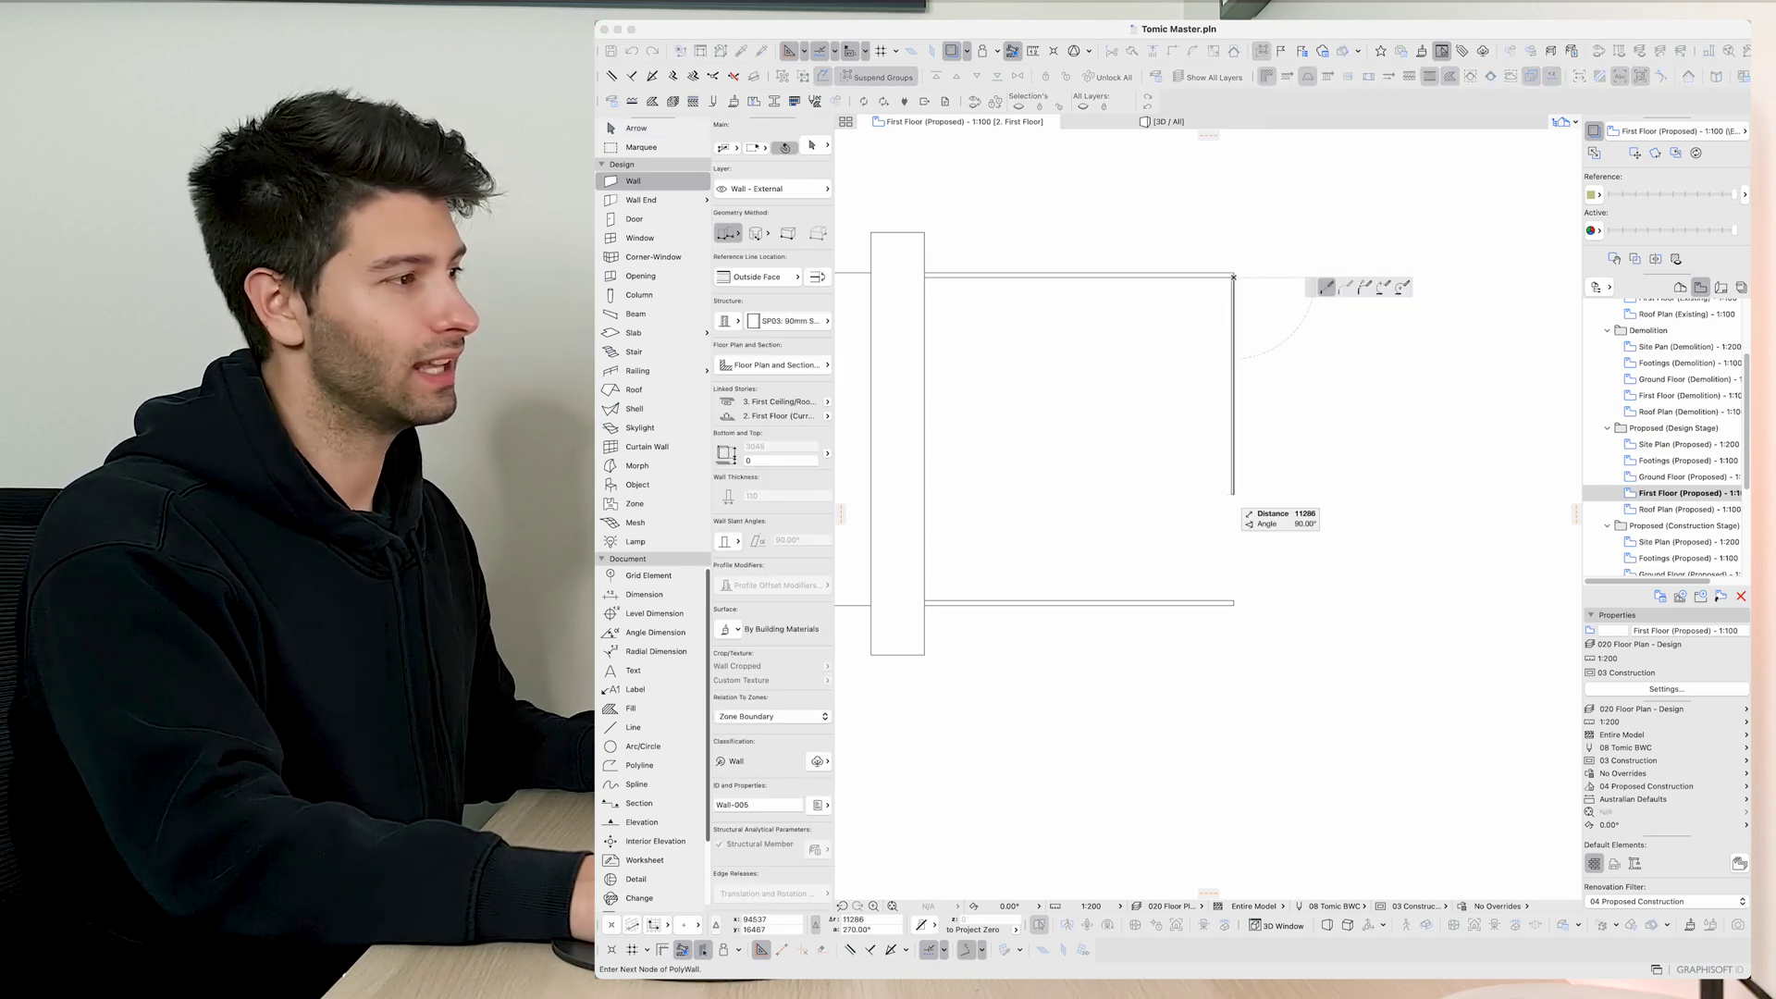
double_click(1233, 600)
key("Escape")
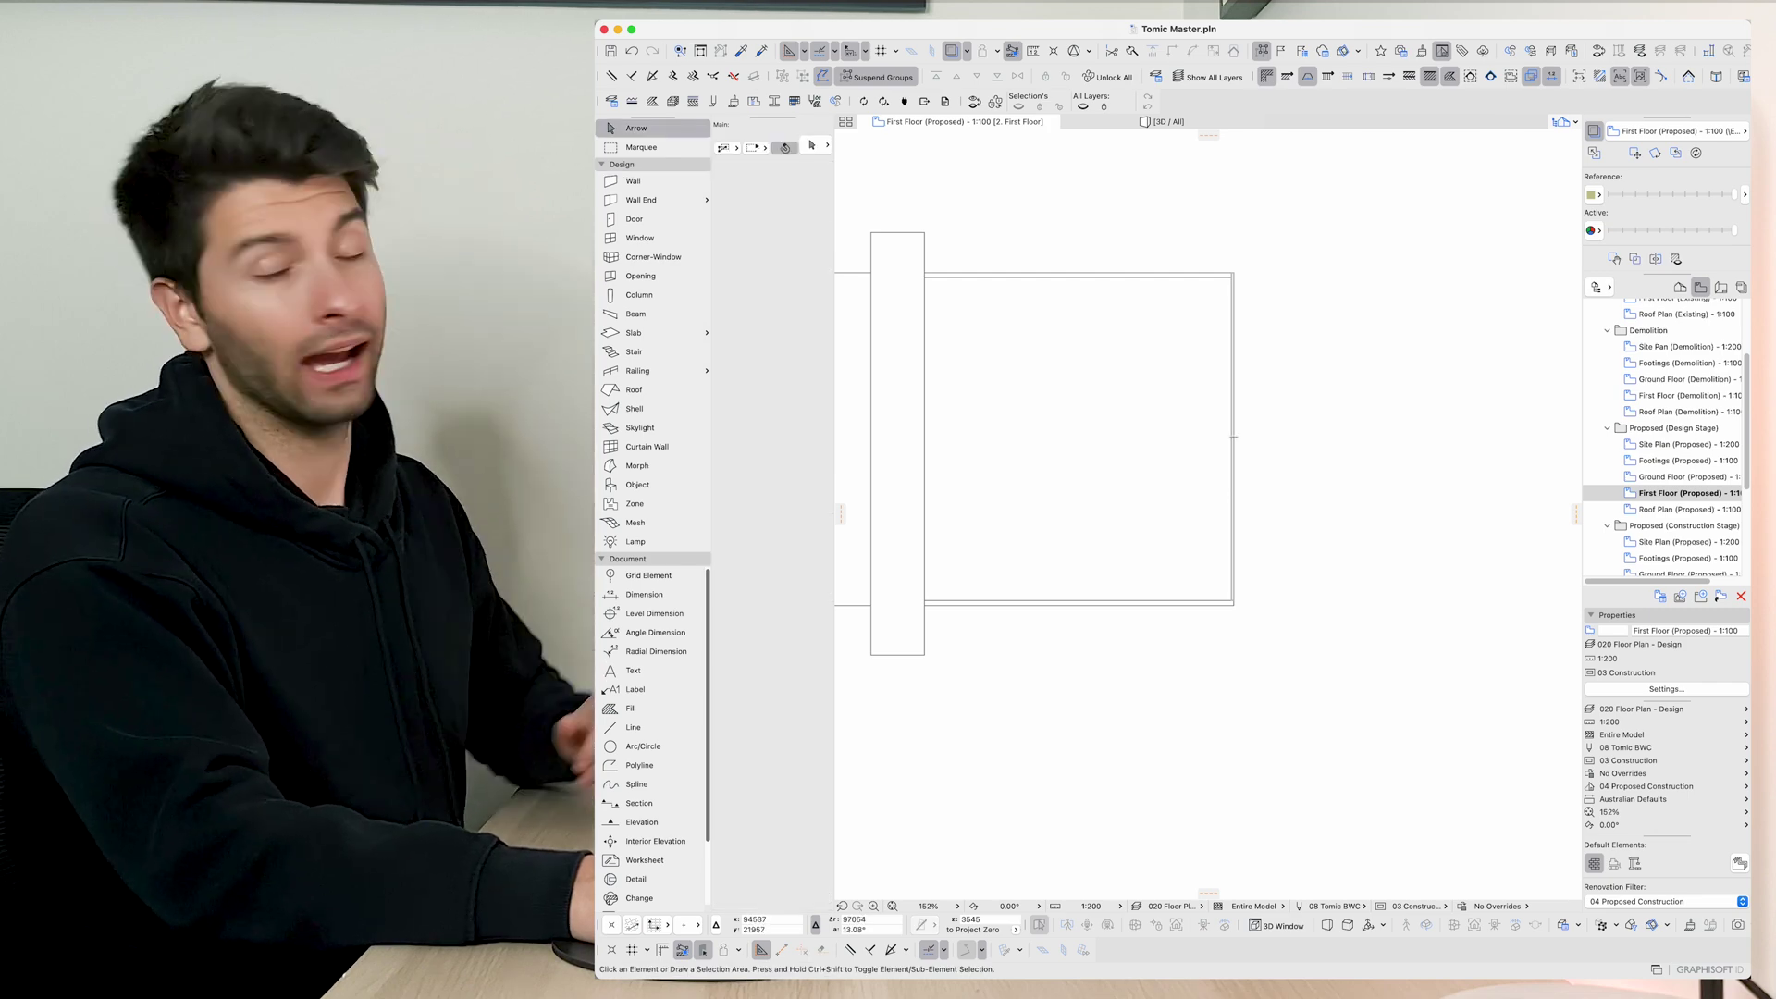
left_click(1232, 434)
In 3D, raise the new wall's top to the roof and extend its bottom down to the slab.
key("F3")
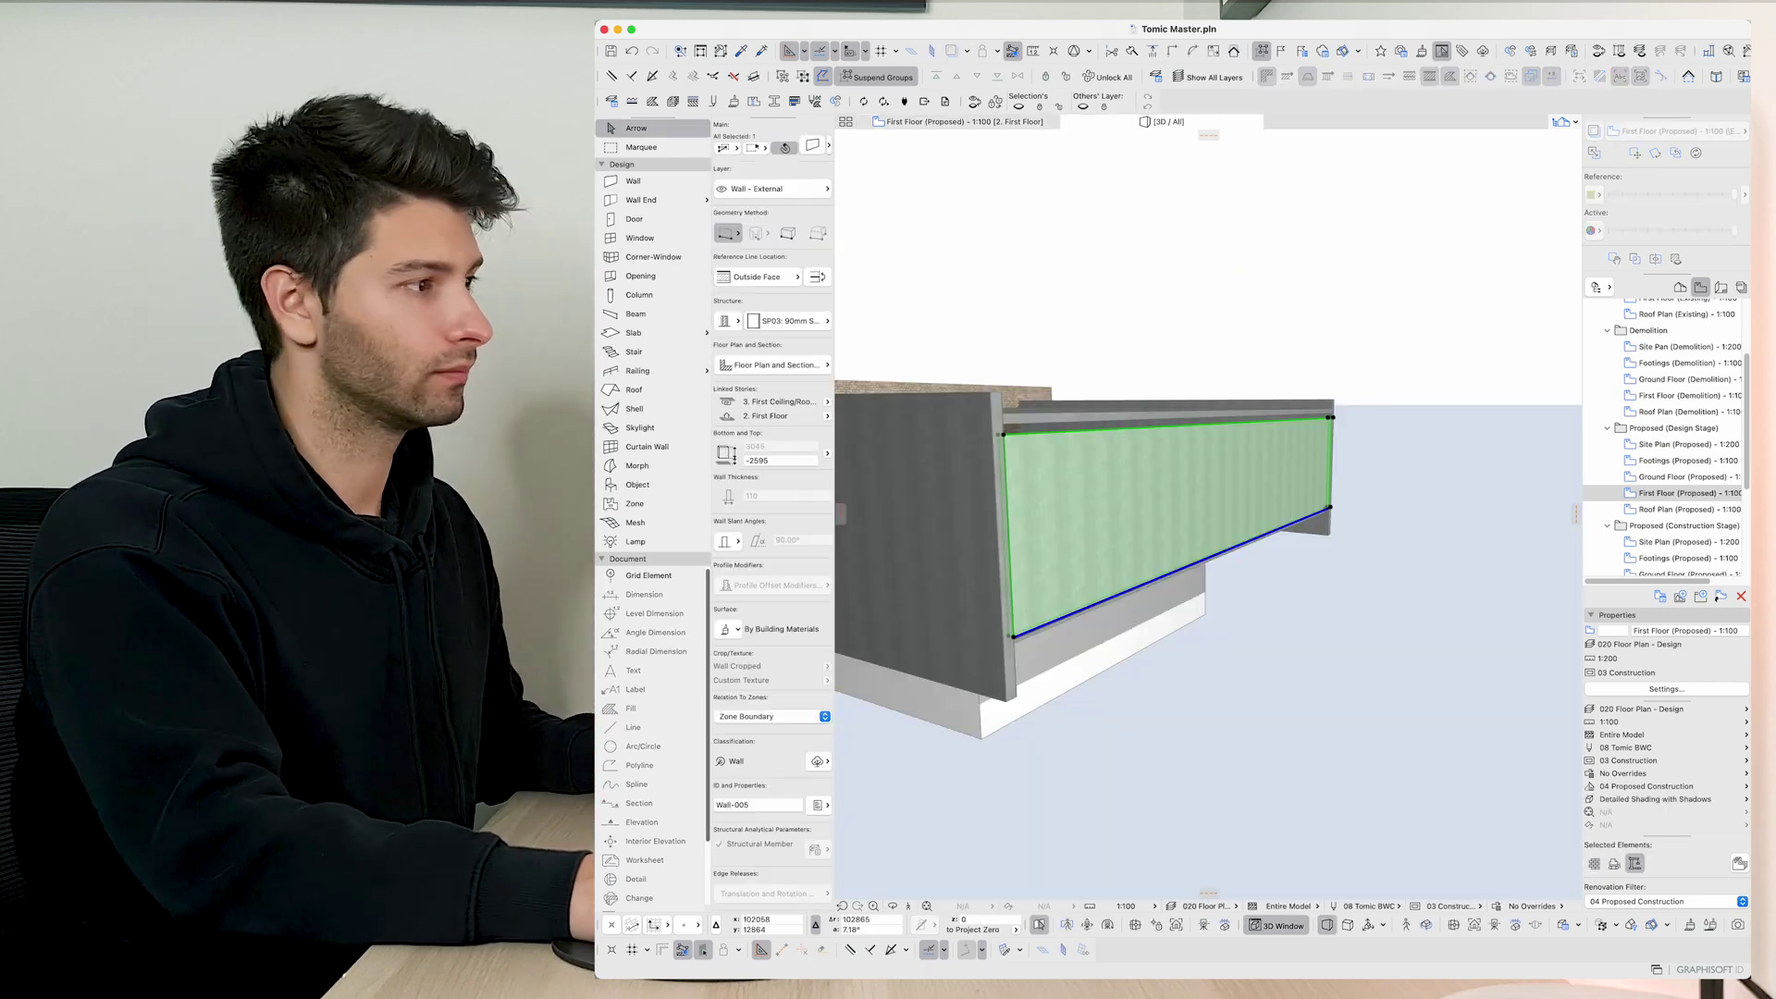
key("Escape")
key("ctrl+a")
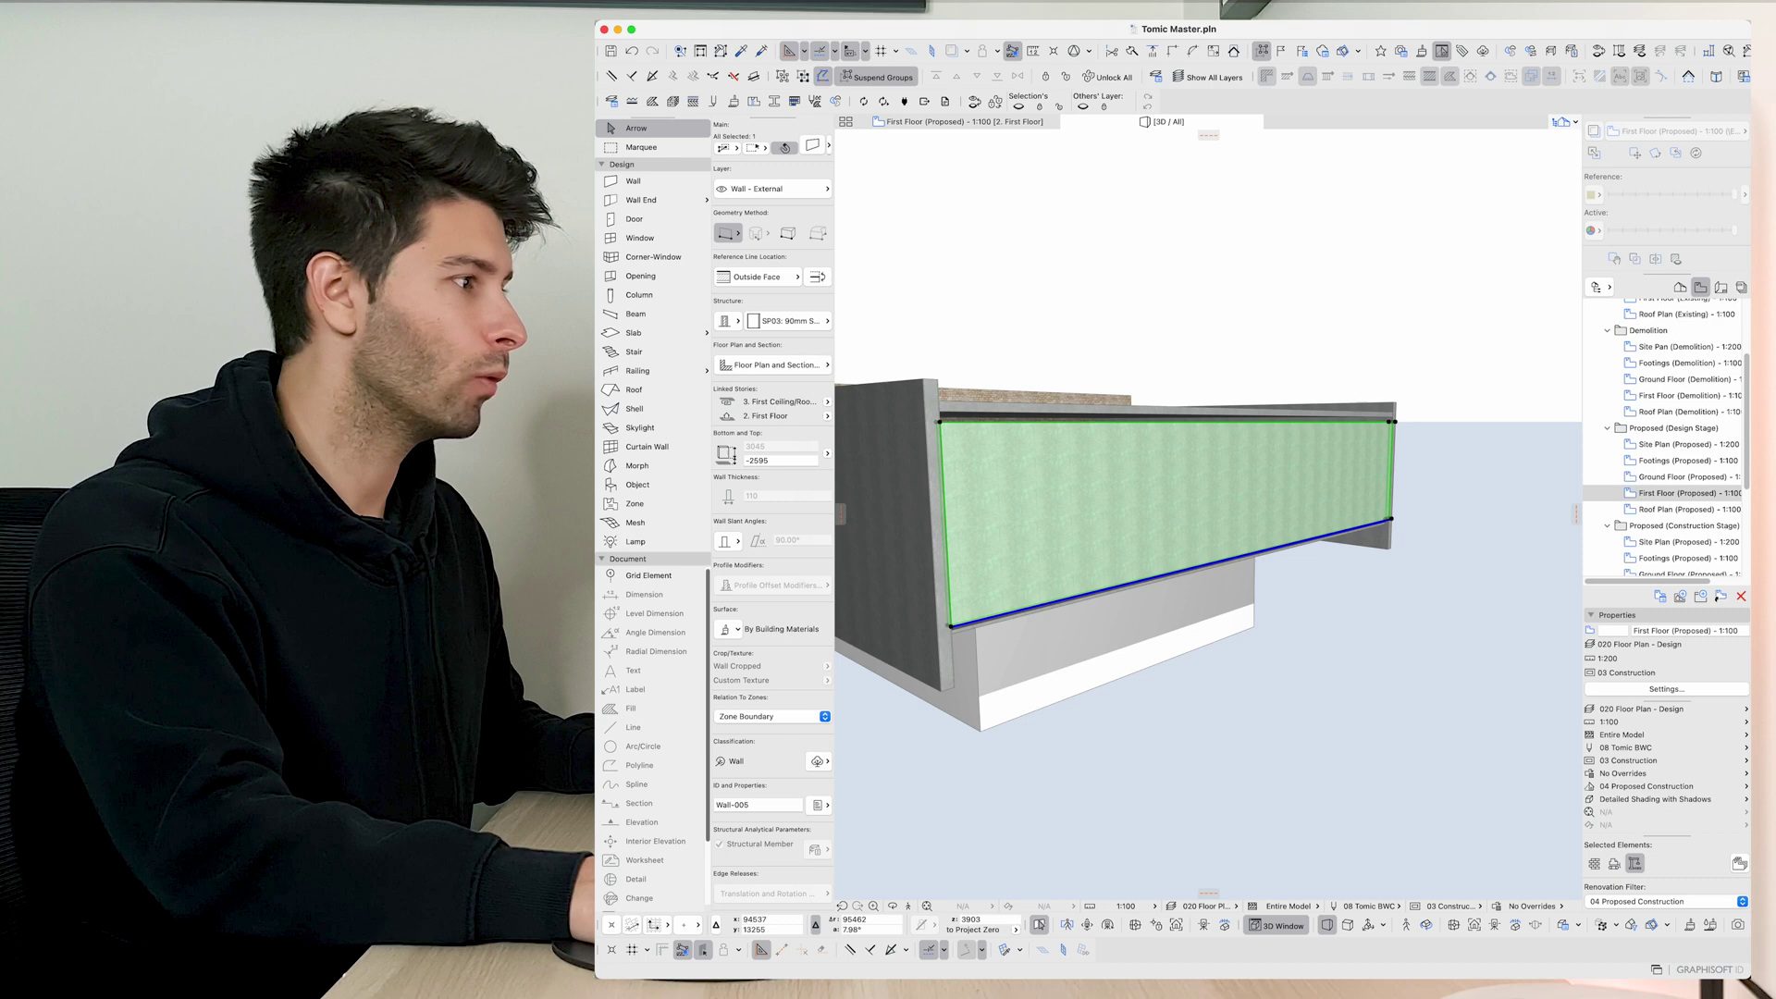
left_click(951, 624)
left_click(971, 636)
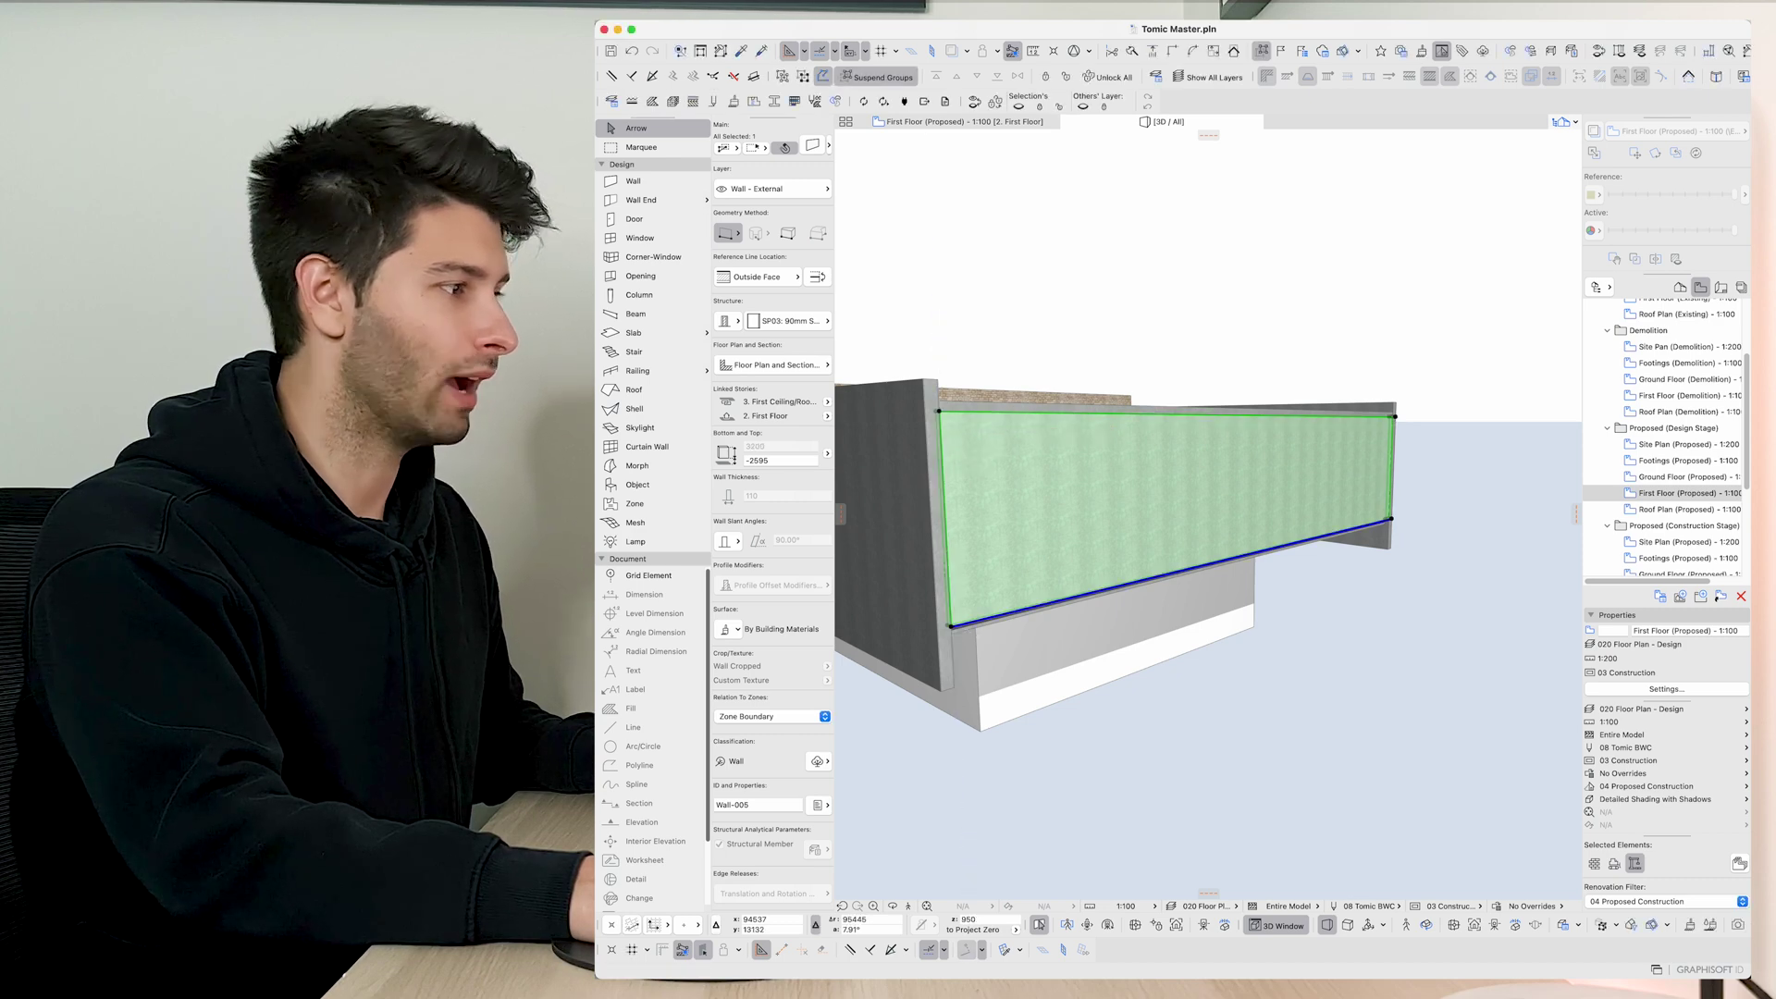
left_click(1391, 520)
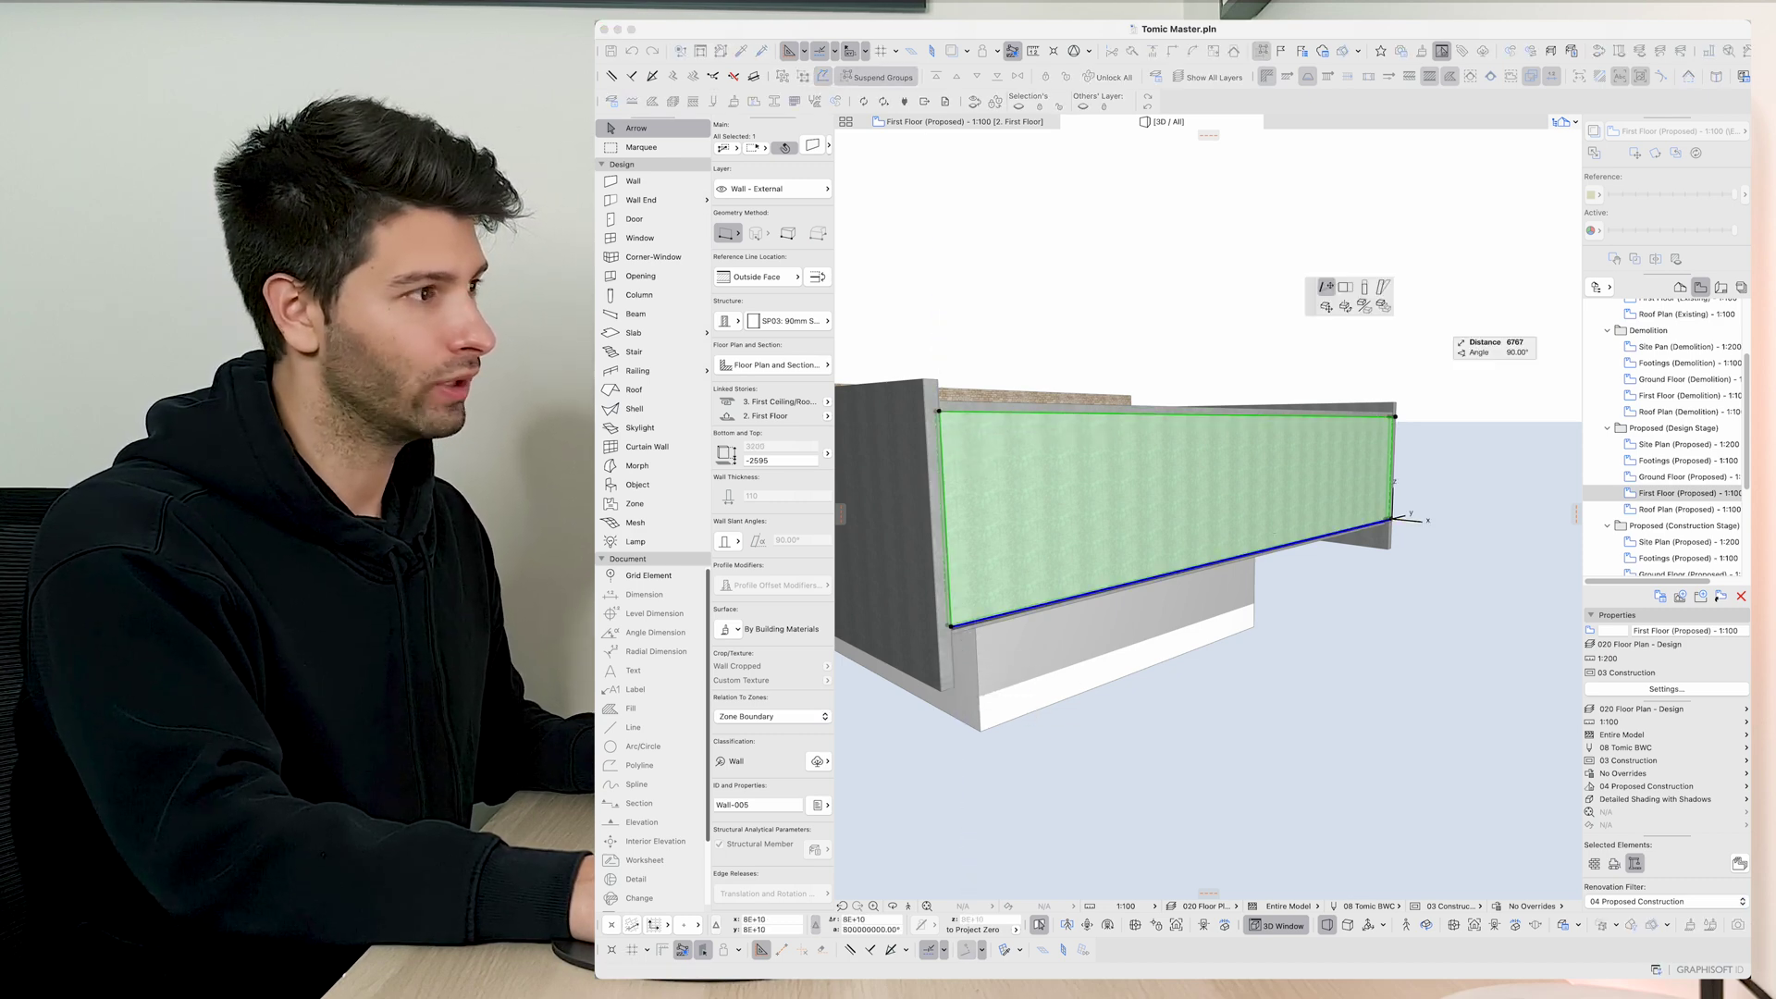
left_click(952, 627)
left_click(954, 688)
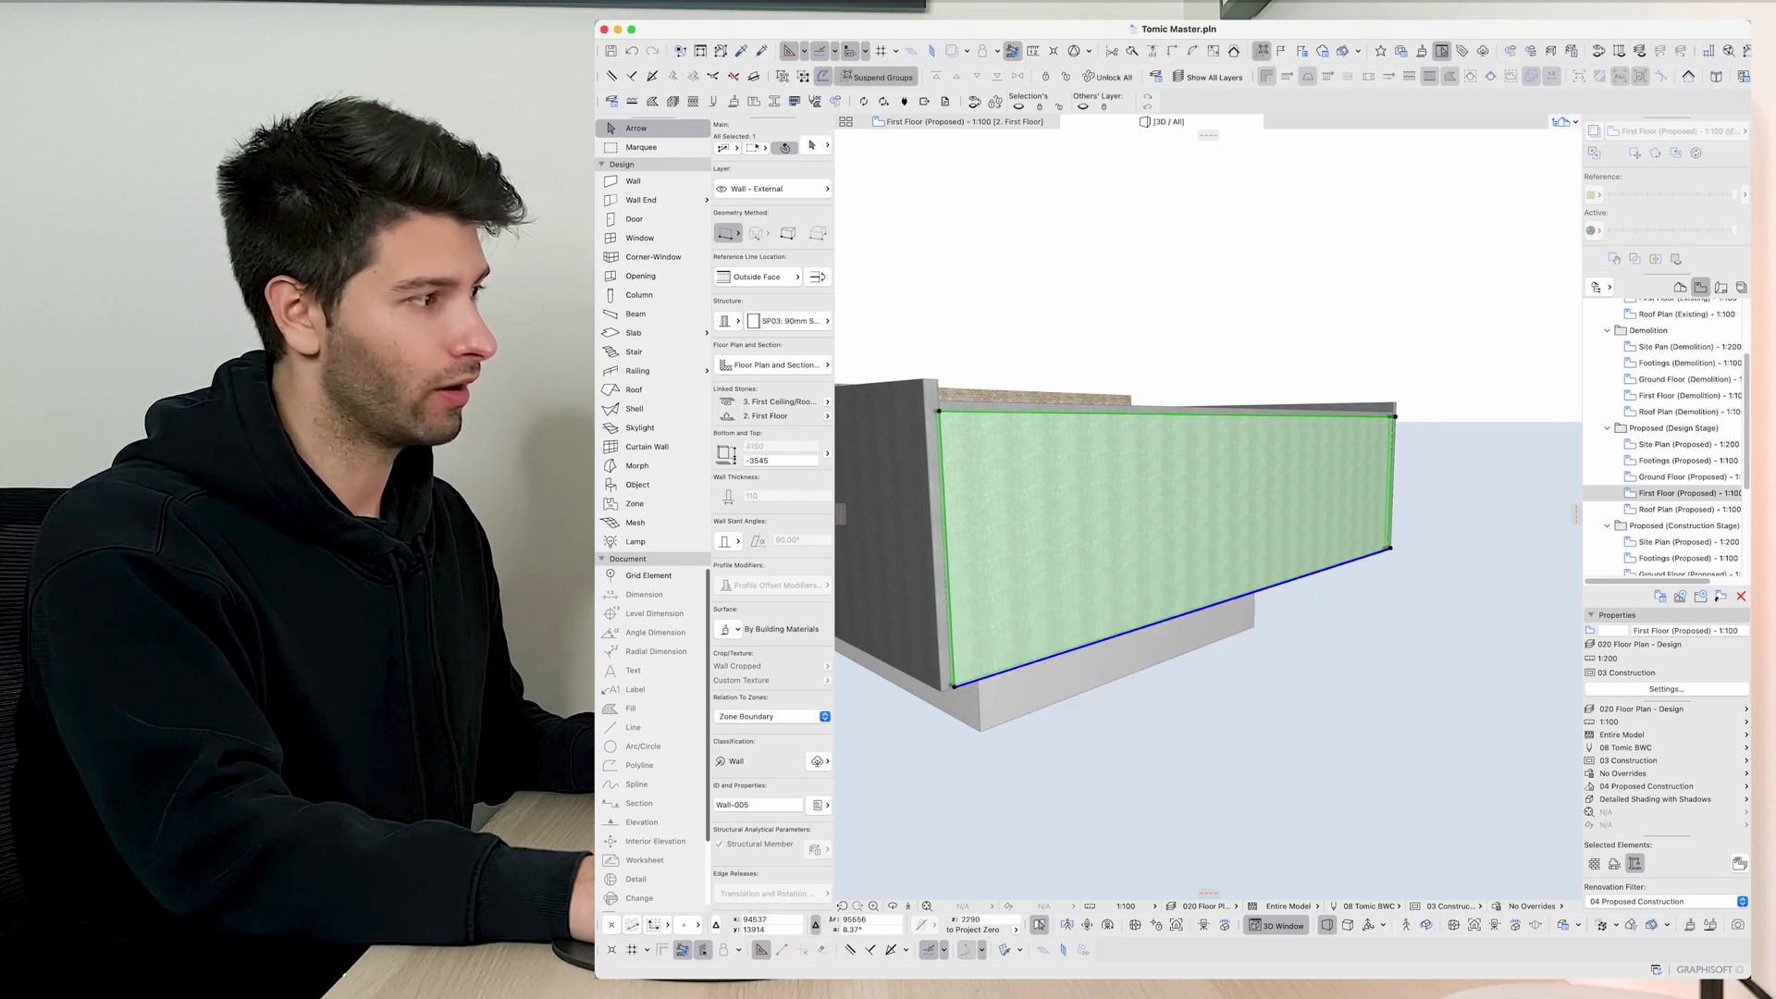
left_click(1187, 552)
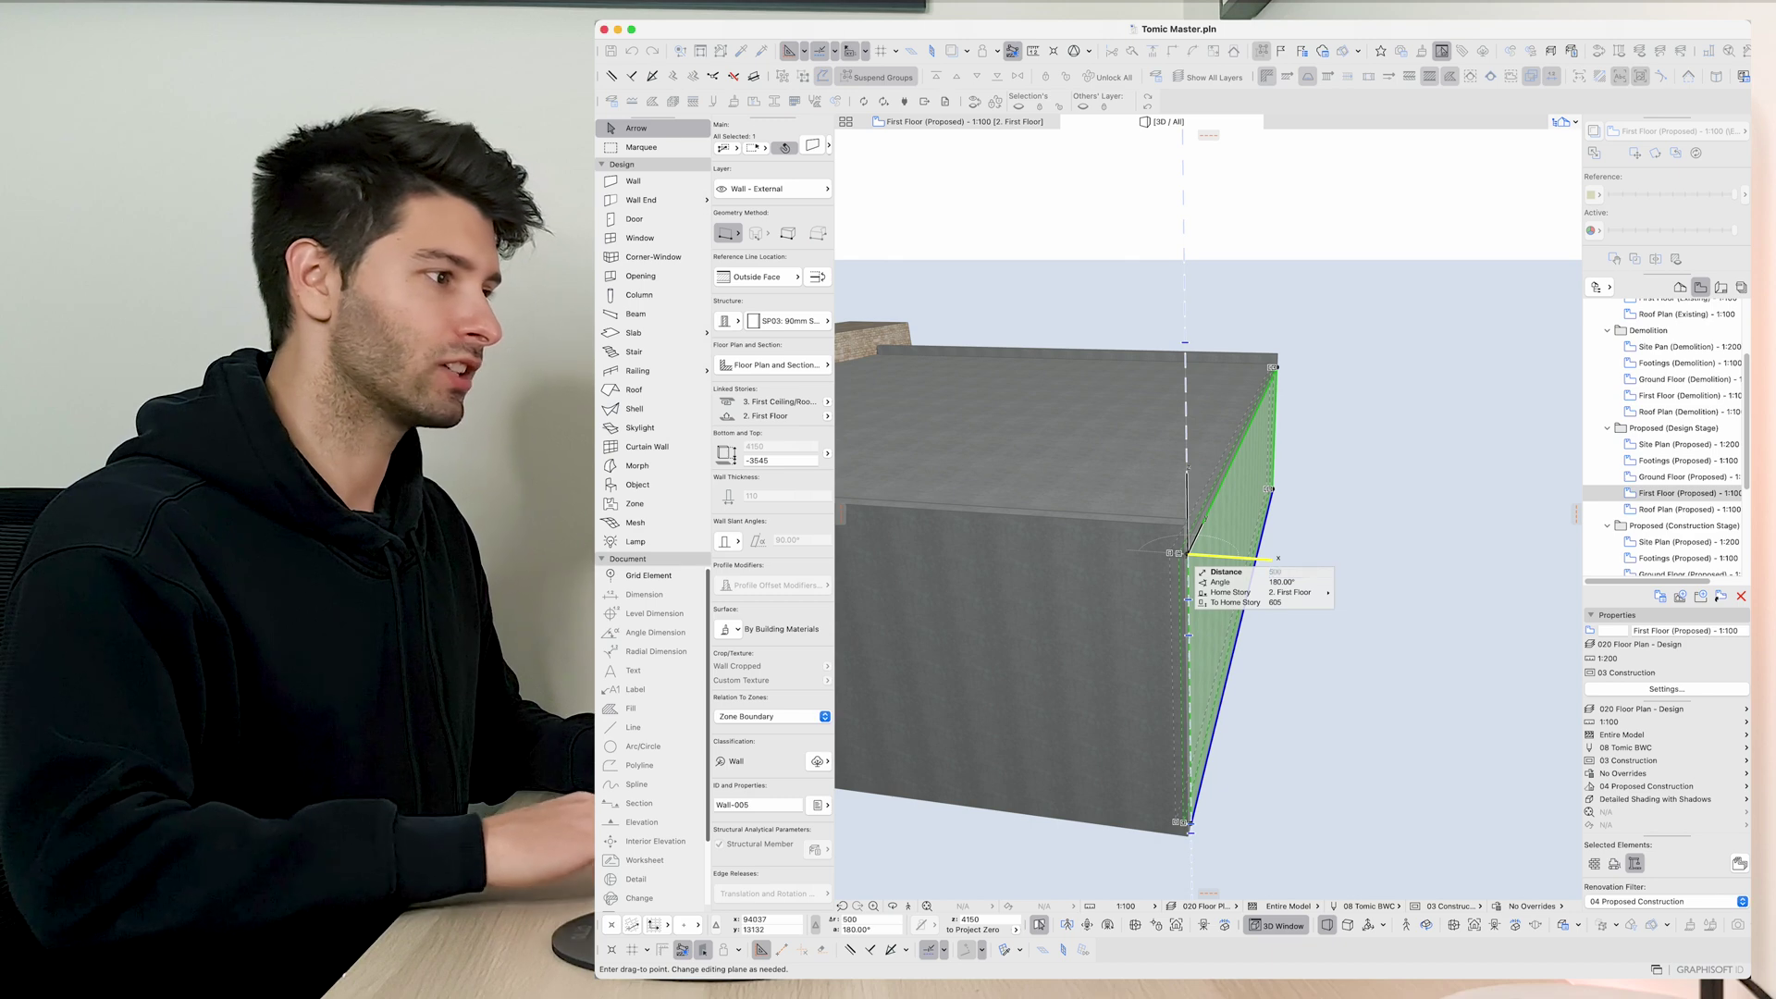
Move the front wall 100 back and inspect the balcony slab from a low angle.
left_click(1278, 560)
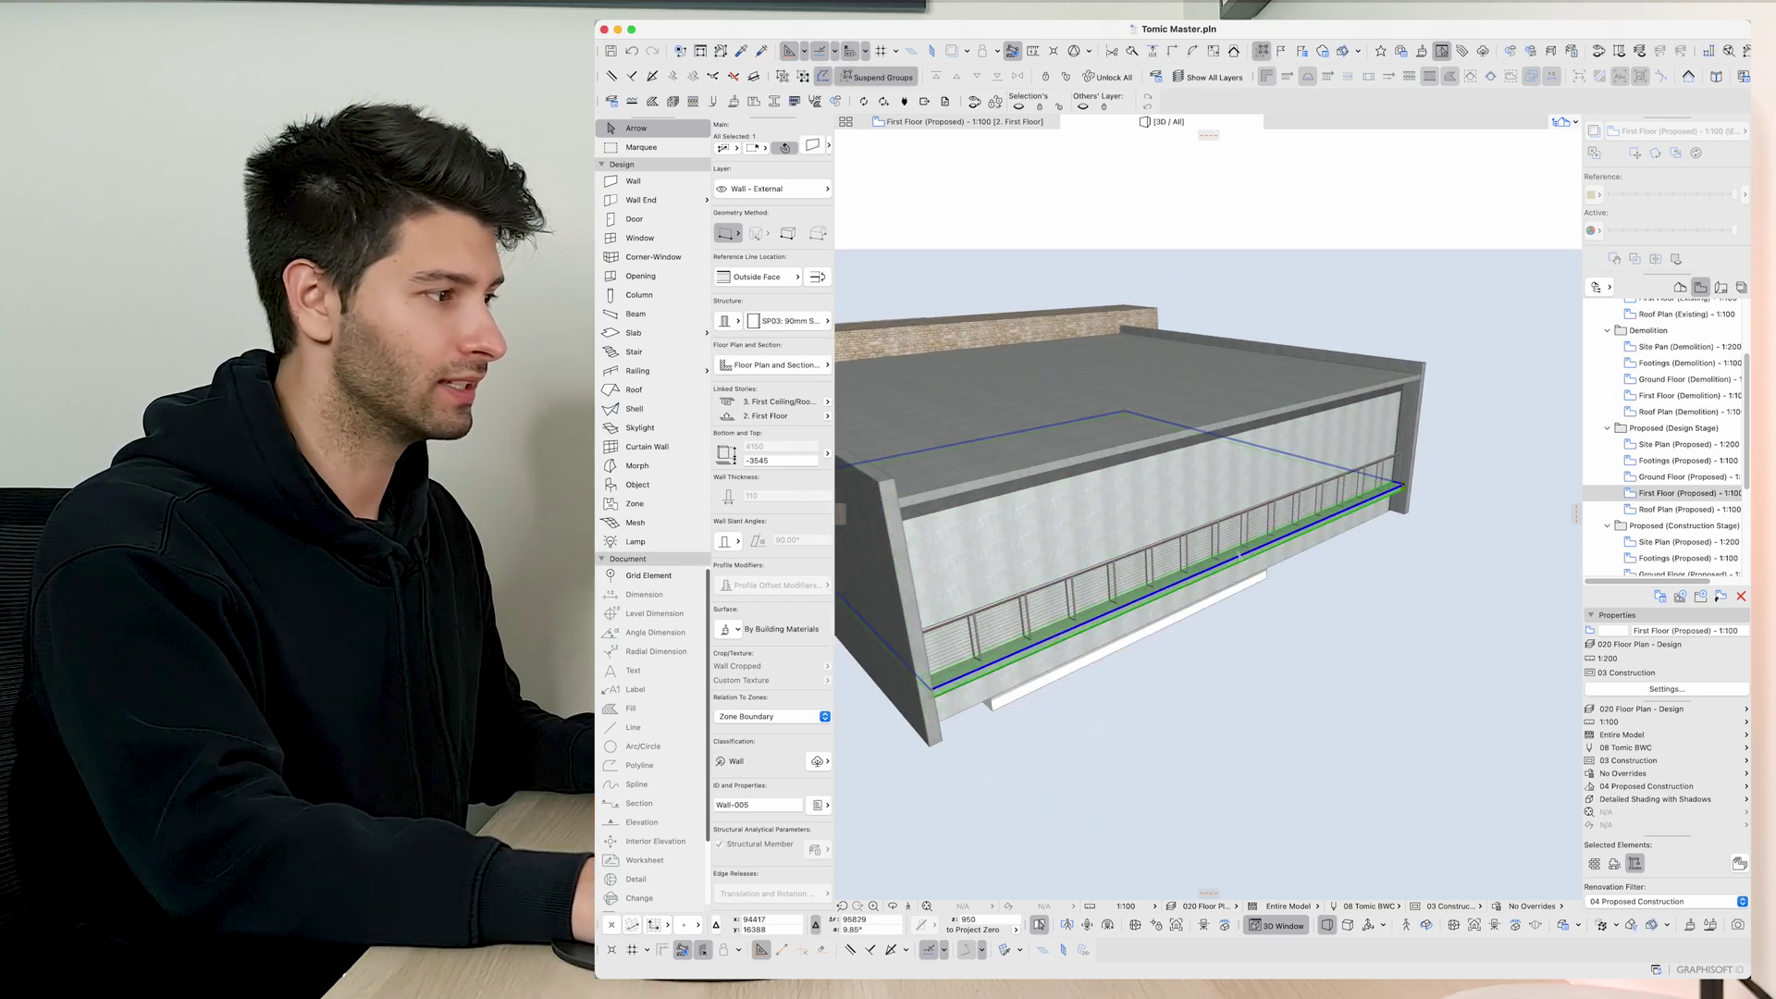
left_click(1152, 681)
middle_click_drag(1332, 319, 1054, 333, "shift")
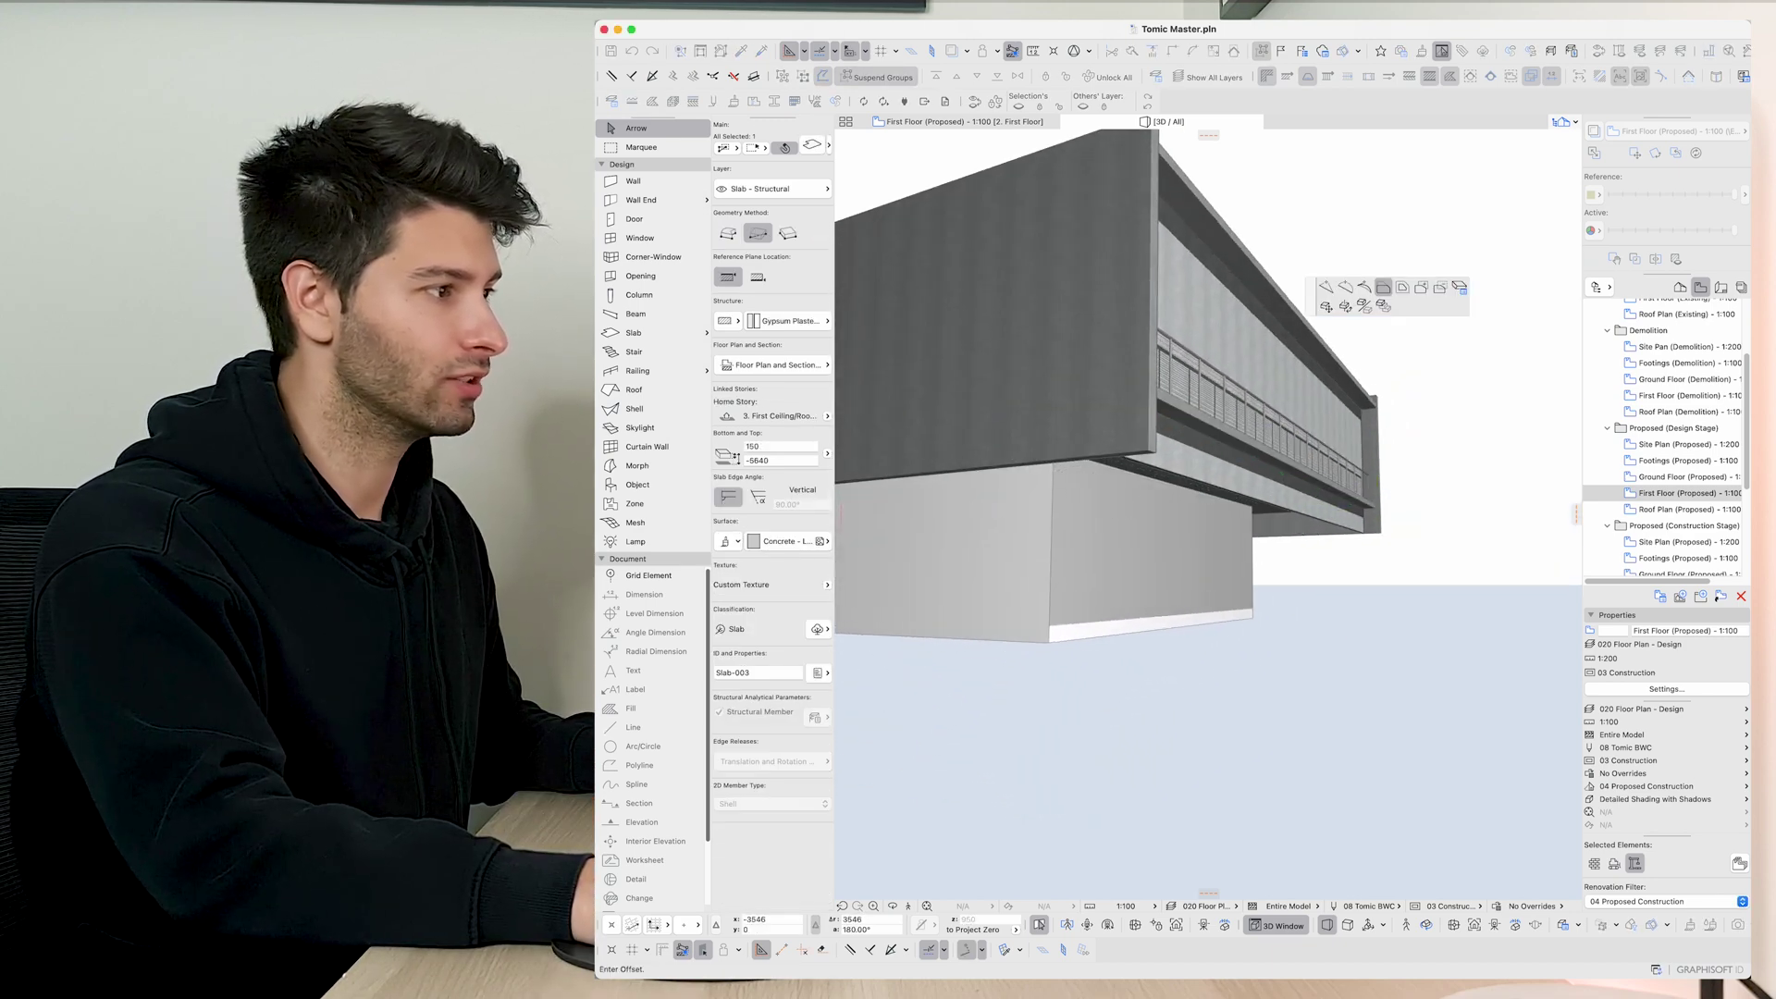
key("Escape")
Check the balcony railing, then orbit to a low front view of the house.
middle_click_drag(1368, 549, 1069, 734, "shift")
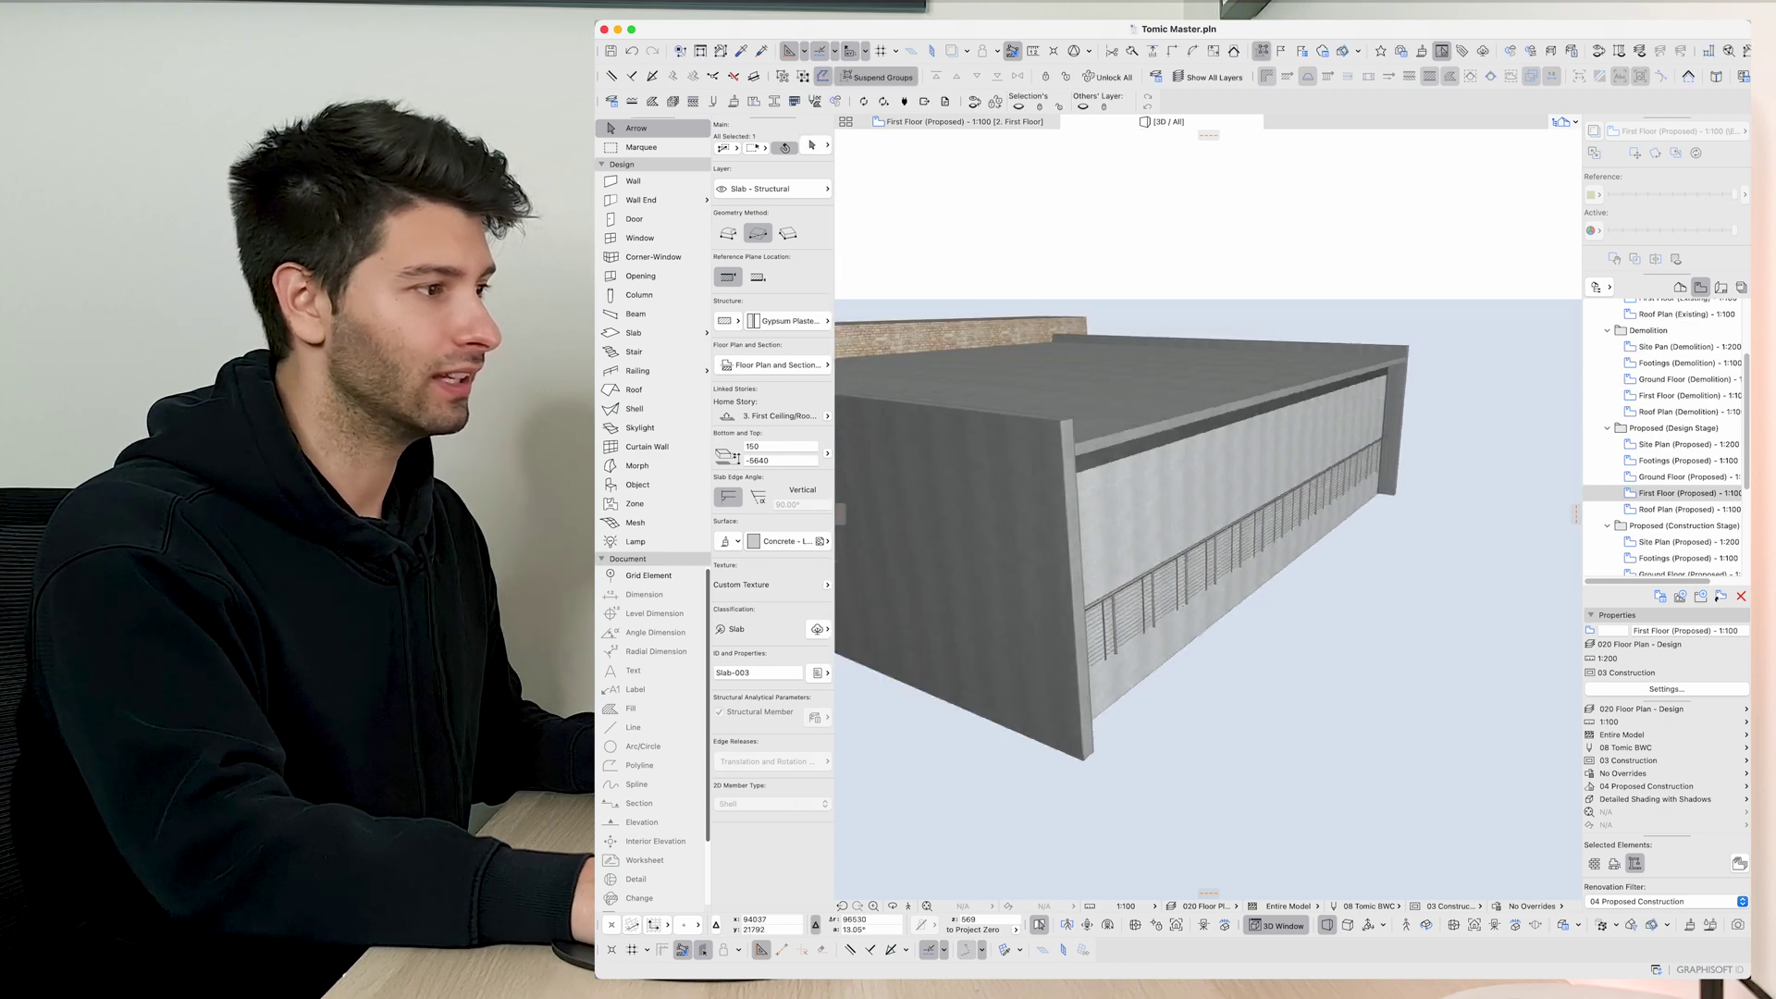
left_click(1249, 570)
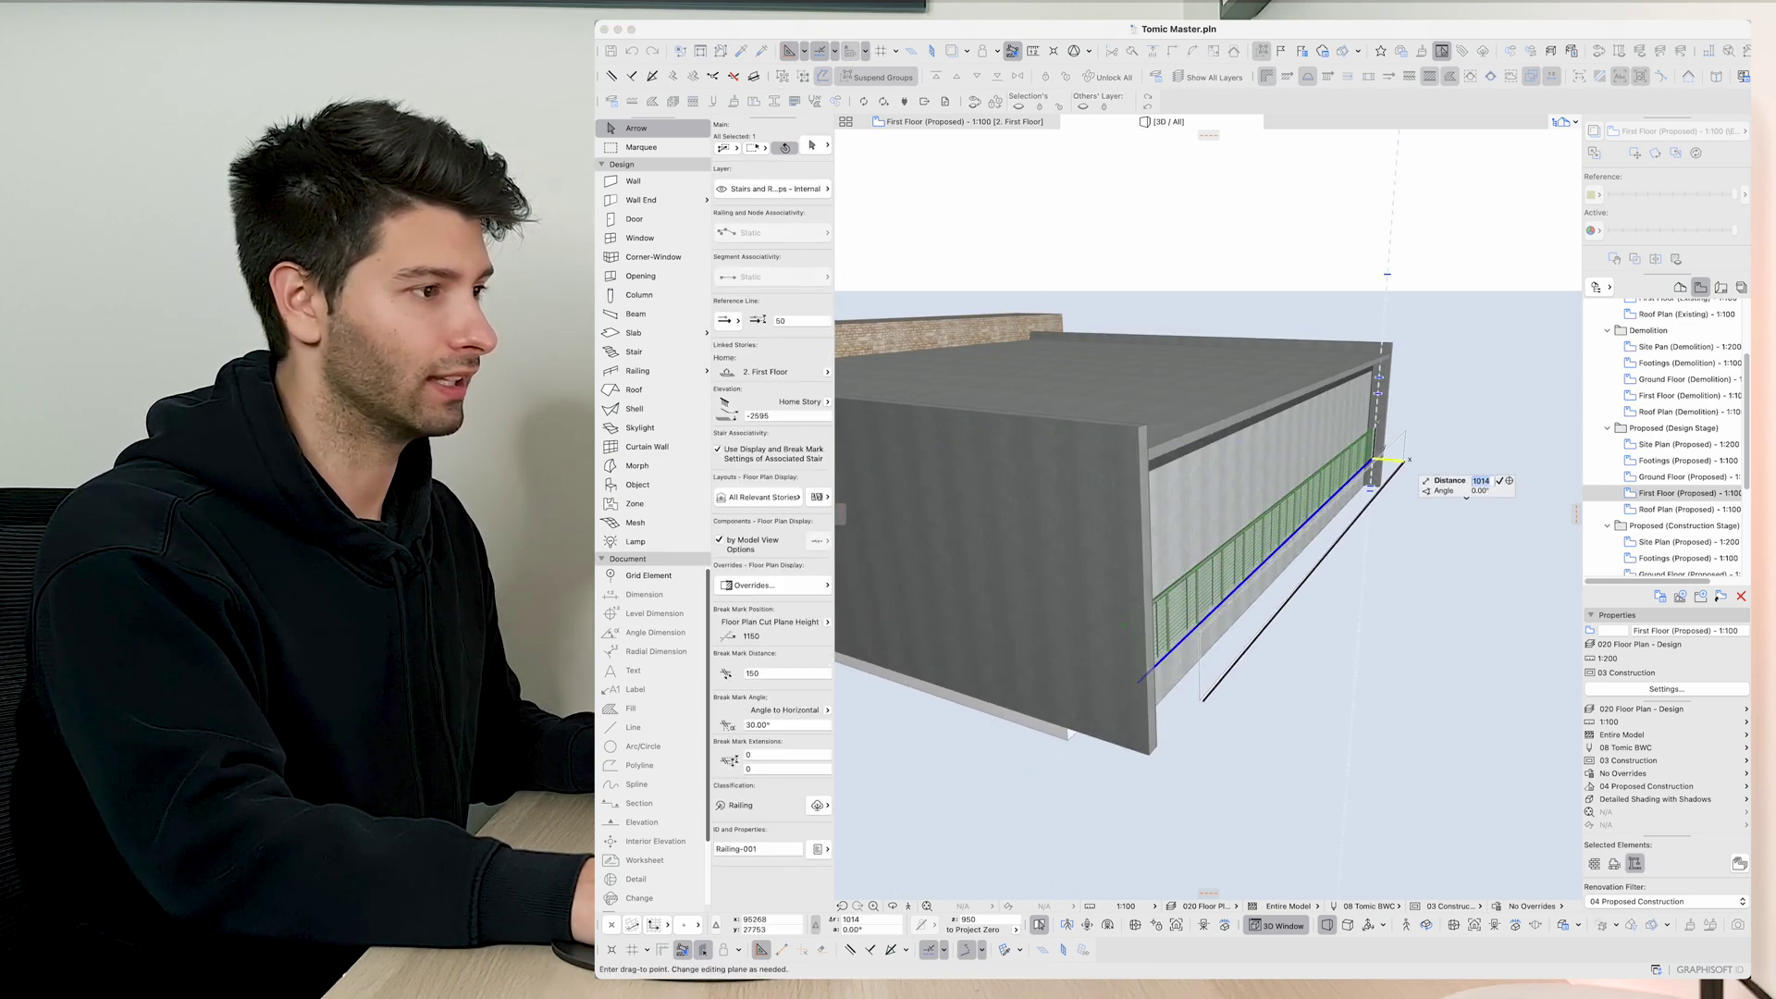
key("Escape")
mouse_move(1388, 462)
middle_mouse_down("shift")
mouse_move(1138, 417)
mouse_move(1241, 440)
middle_mouse_up("shift")
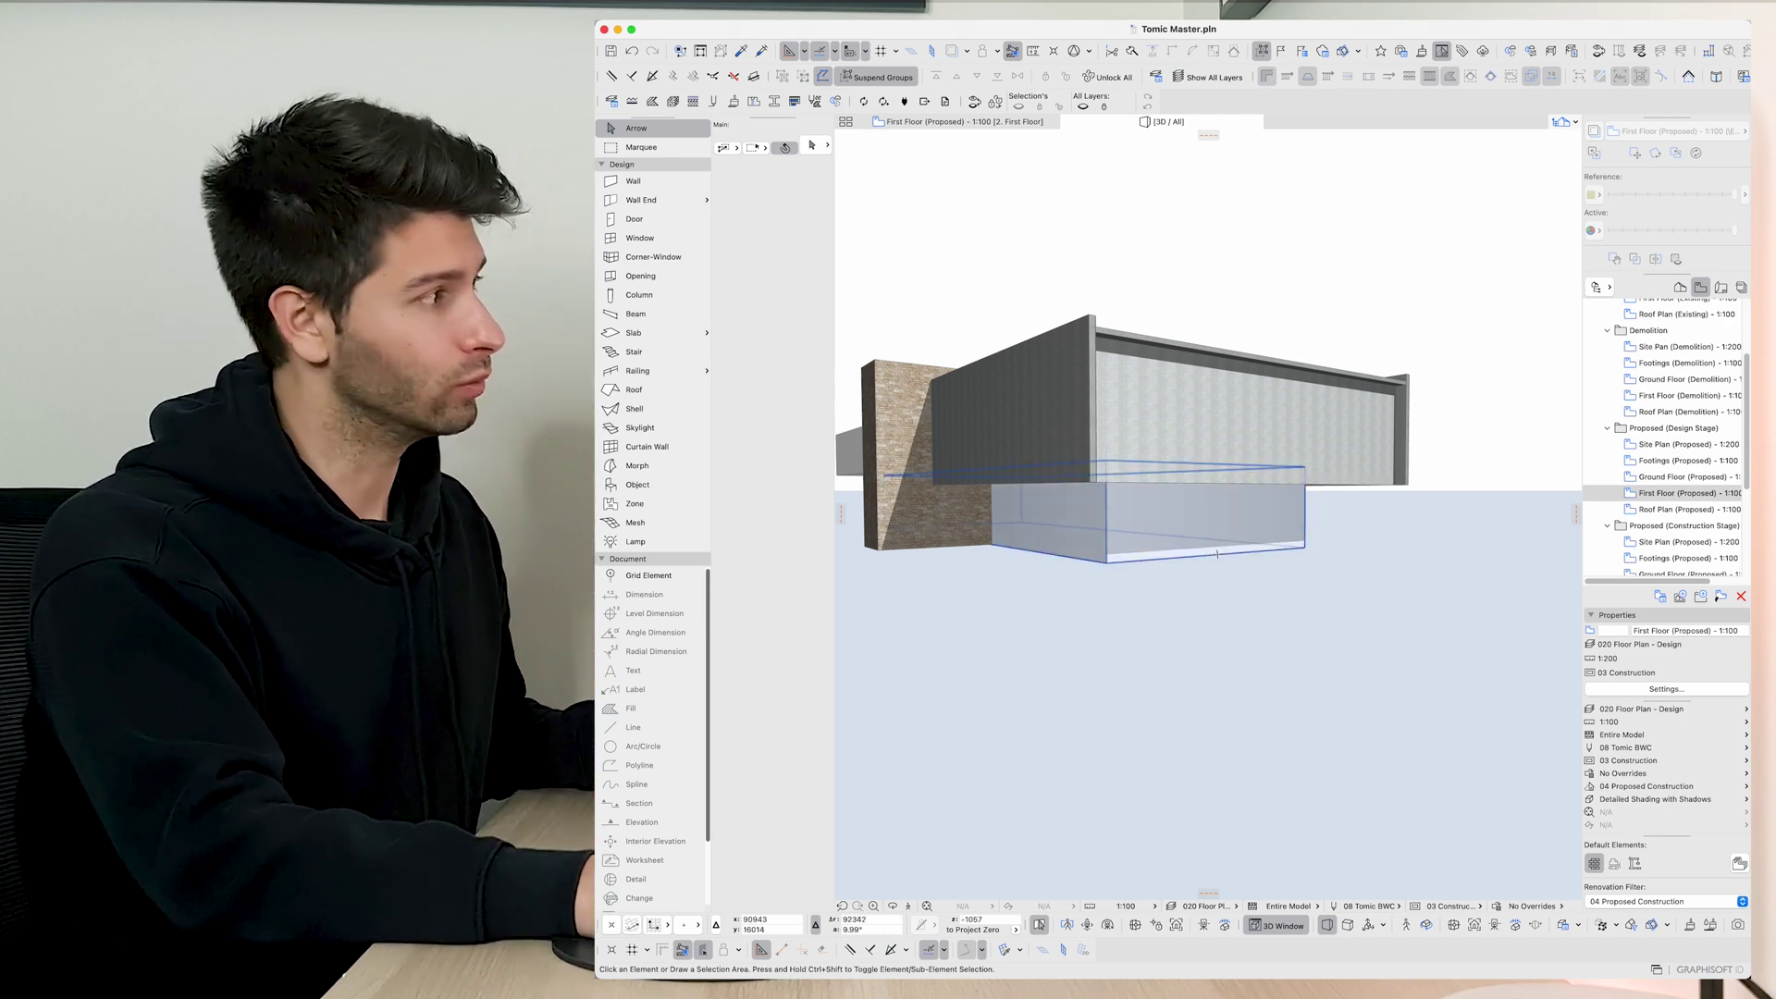
On the First Floor plan, select and check the vertical balcony wall.
key("F2")
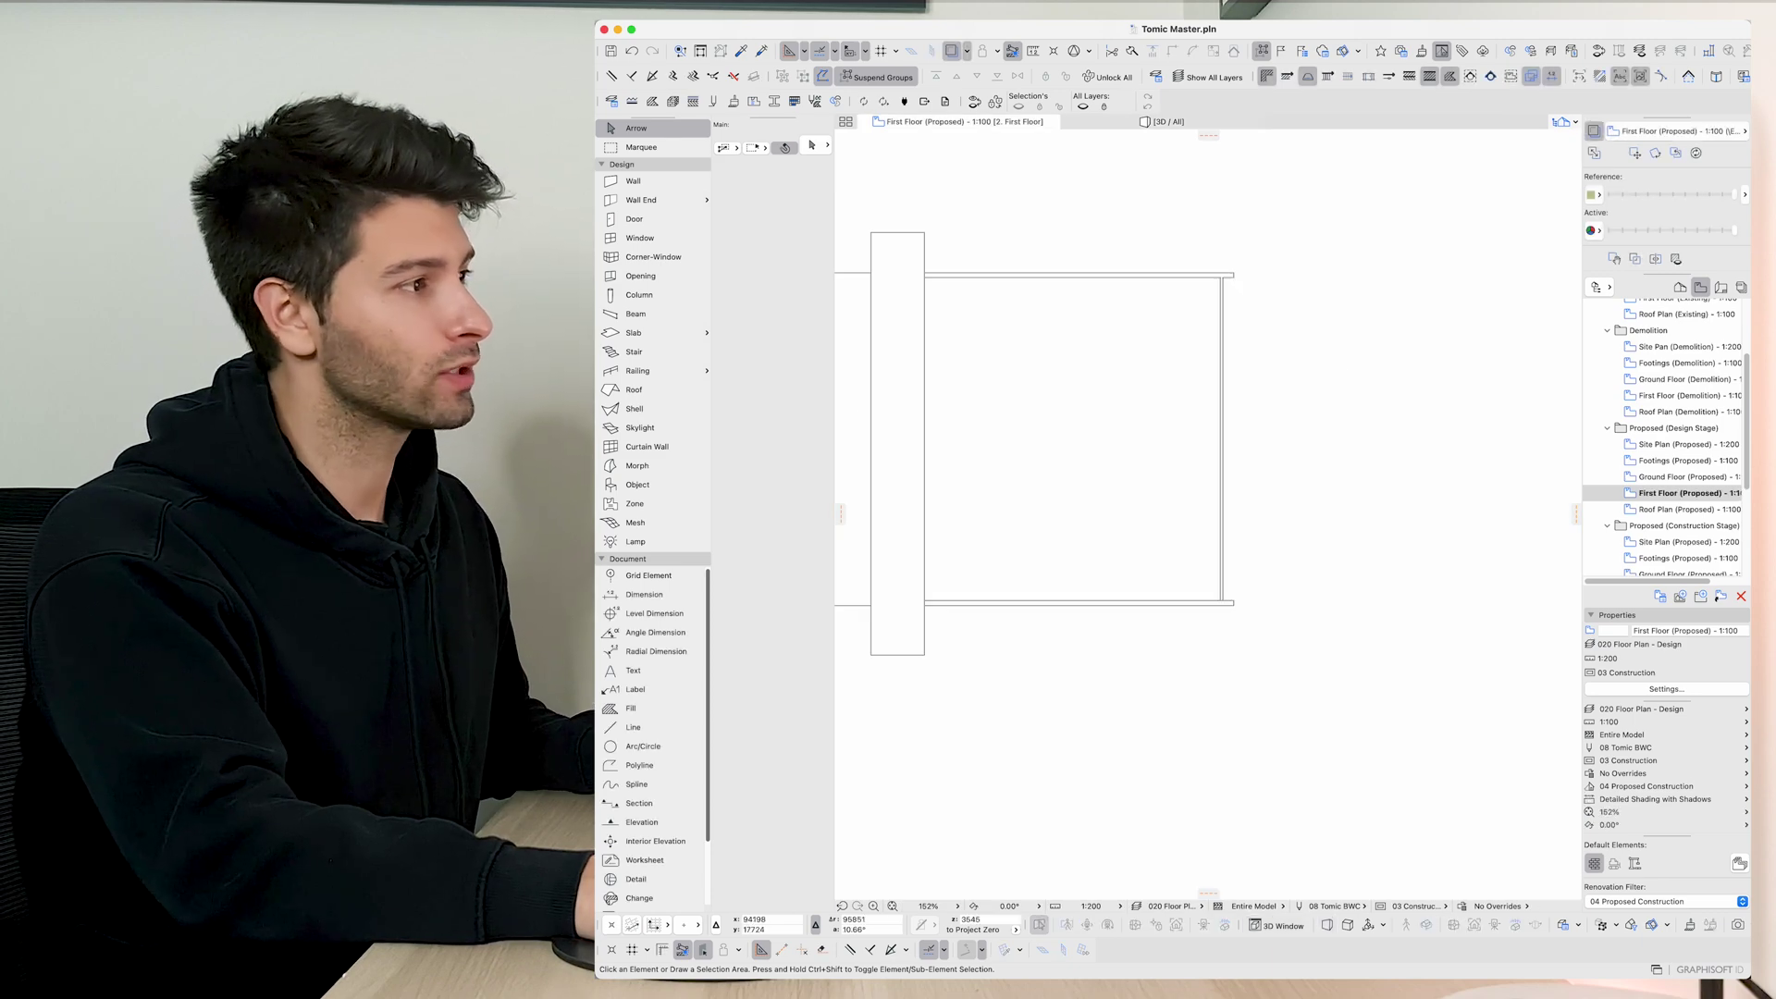
scroll(1283, 353, "up", 3)
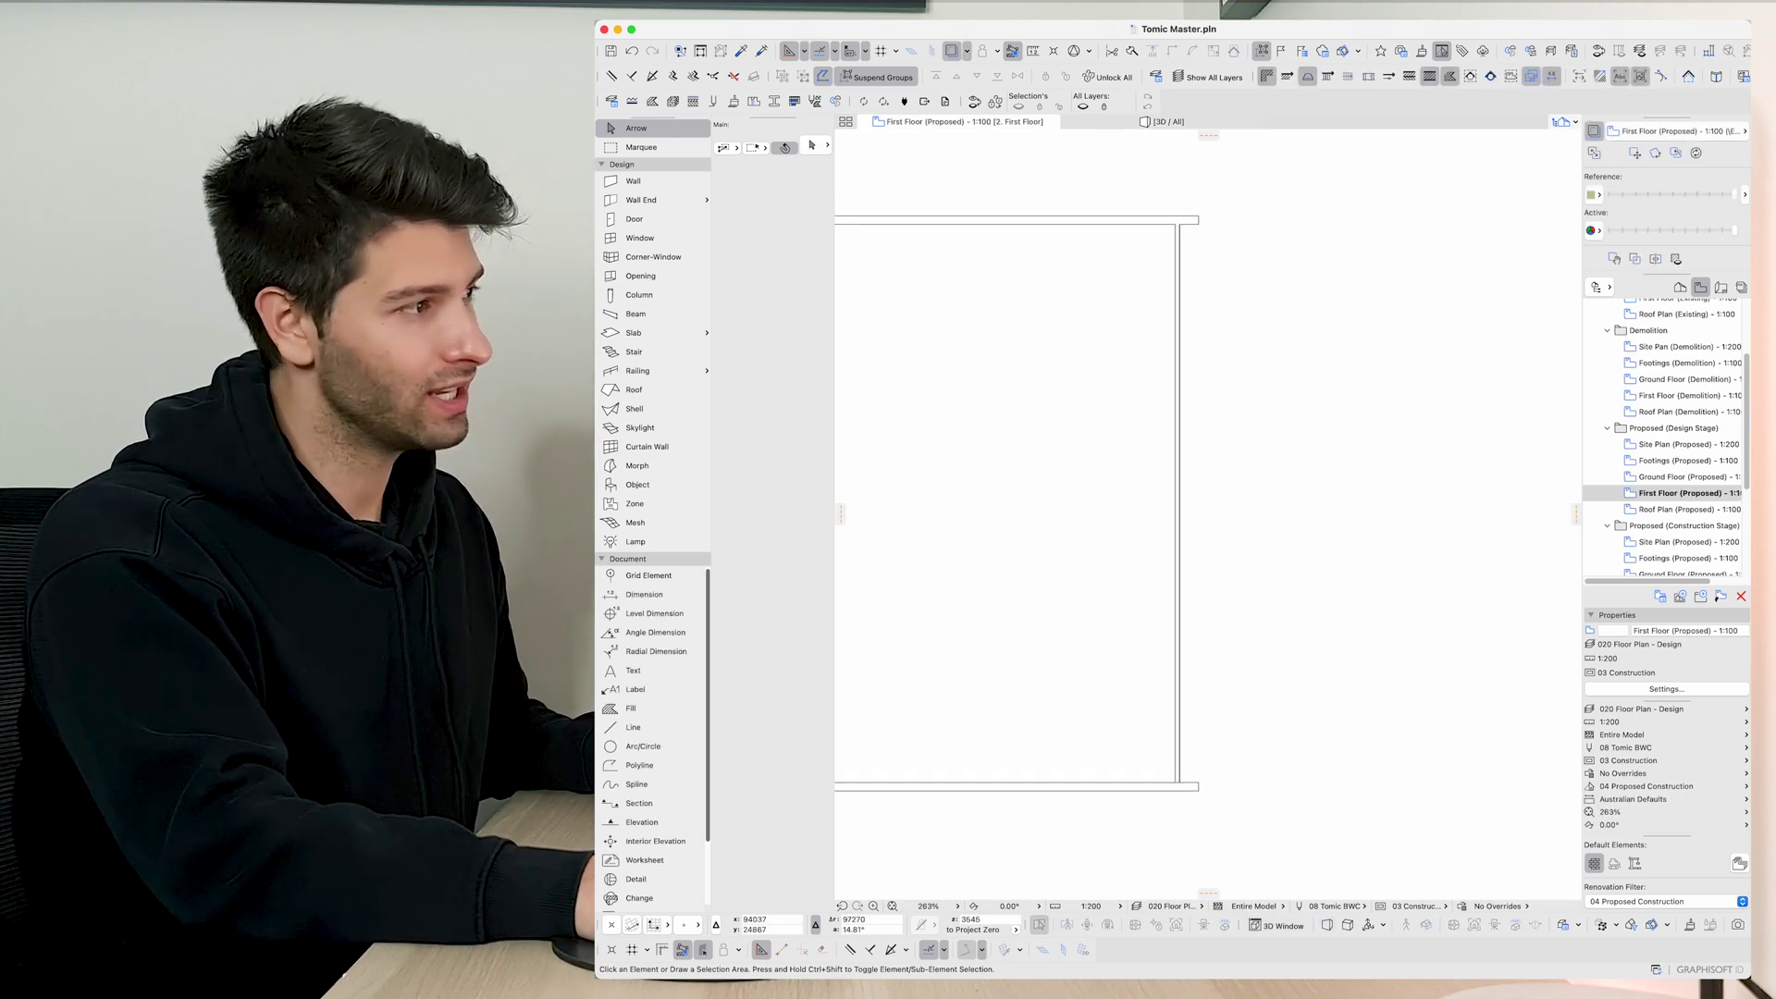
left_click(1179, 498)
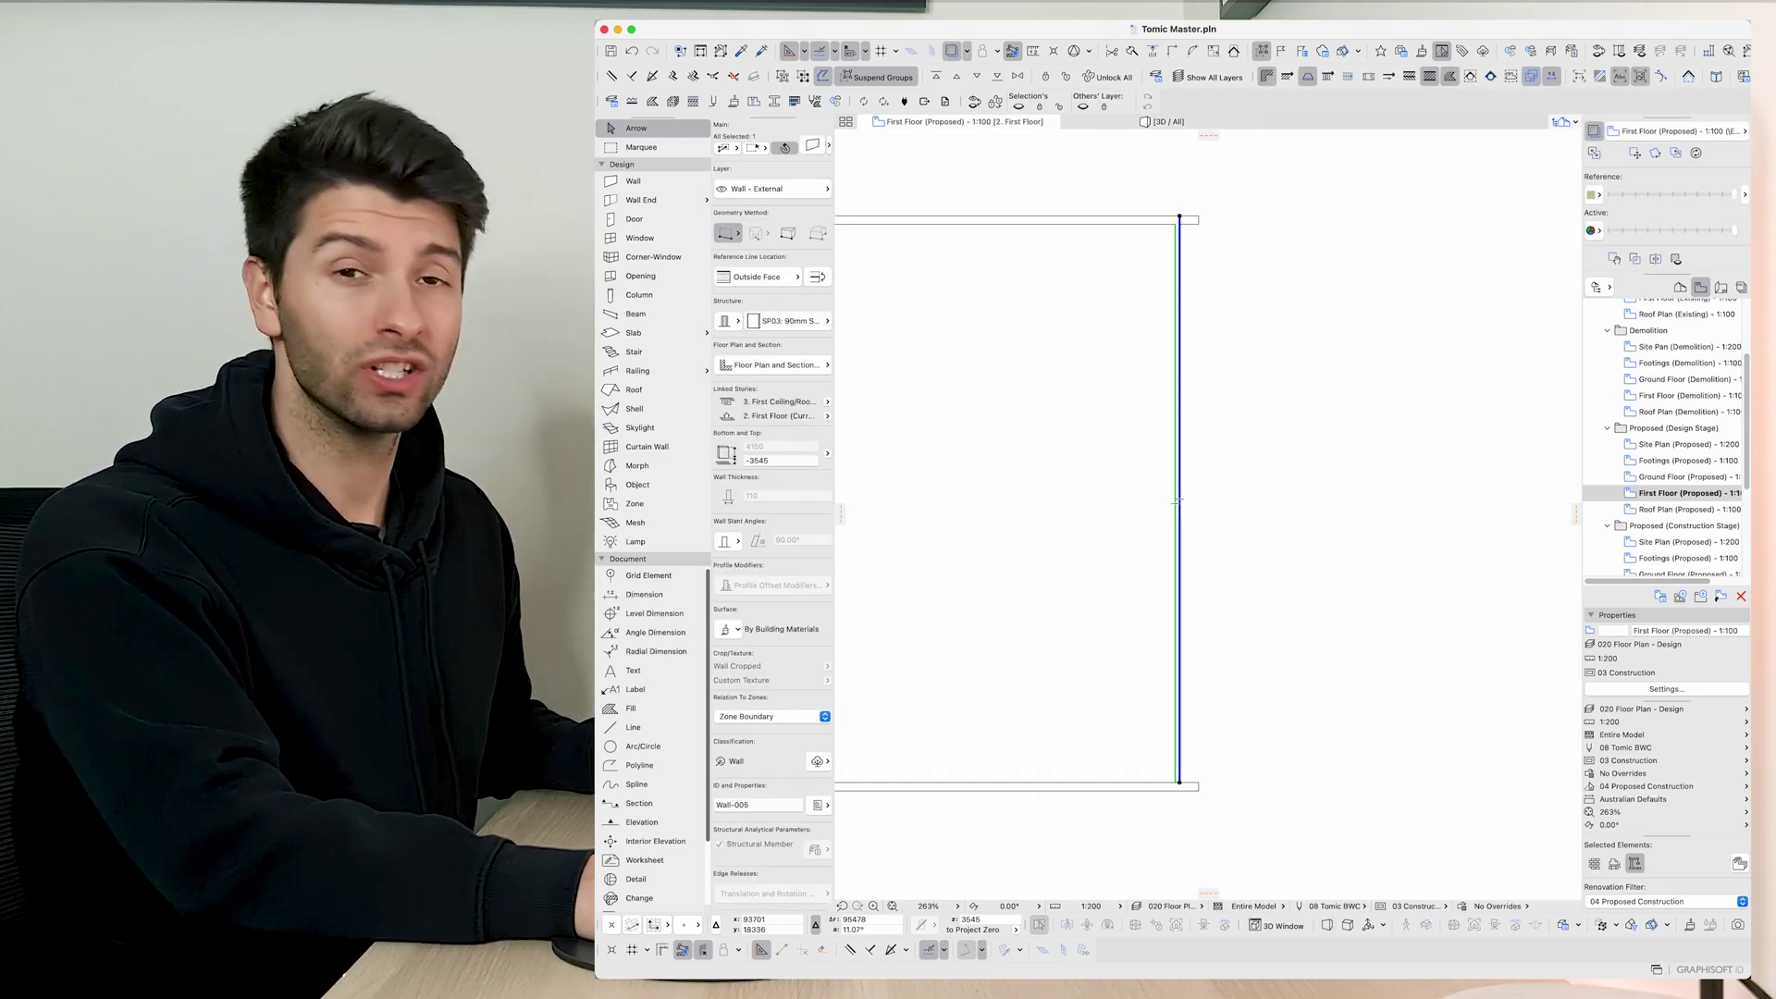
key("Escape")
Set the default door to Sliding Folding Multipanel Bifold Door 25, size Bifold 2100x3700 3L2R.
left_click(635, 218)
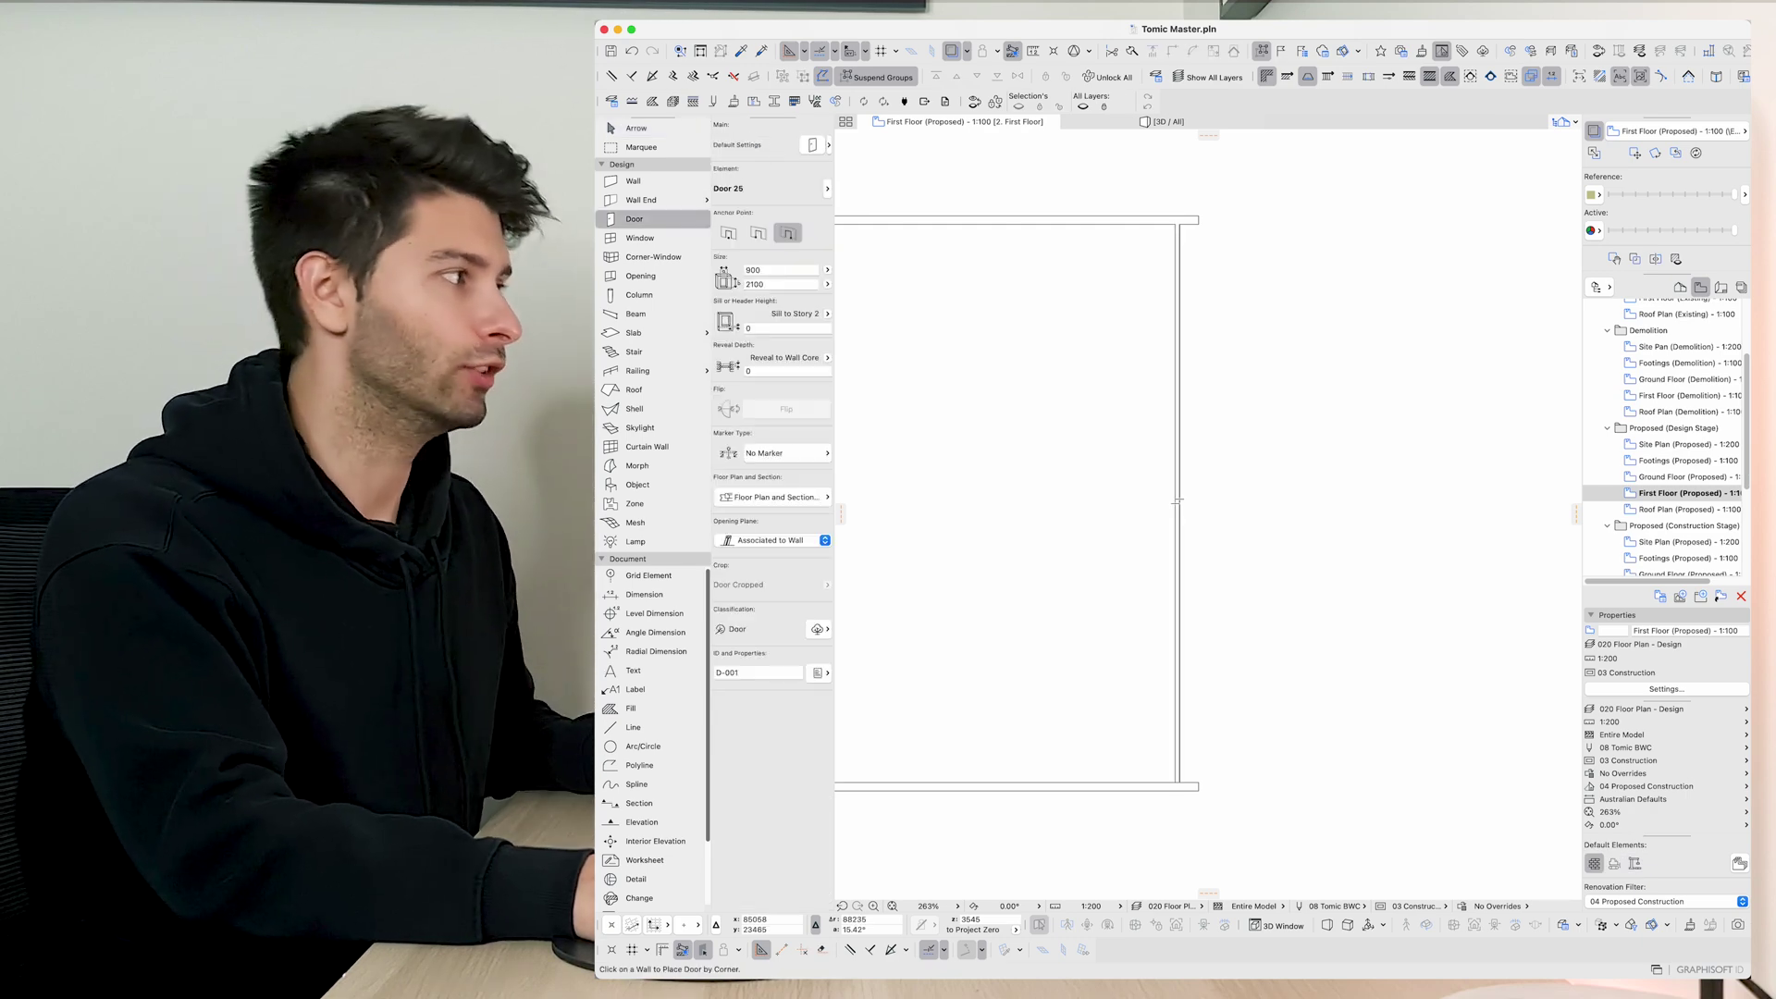
key("ctrl+t")
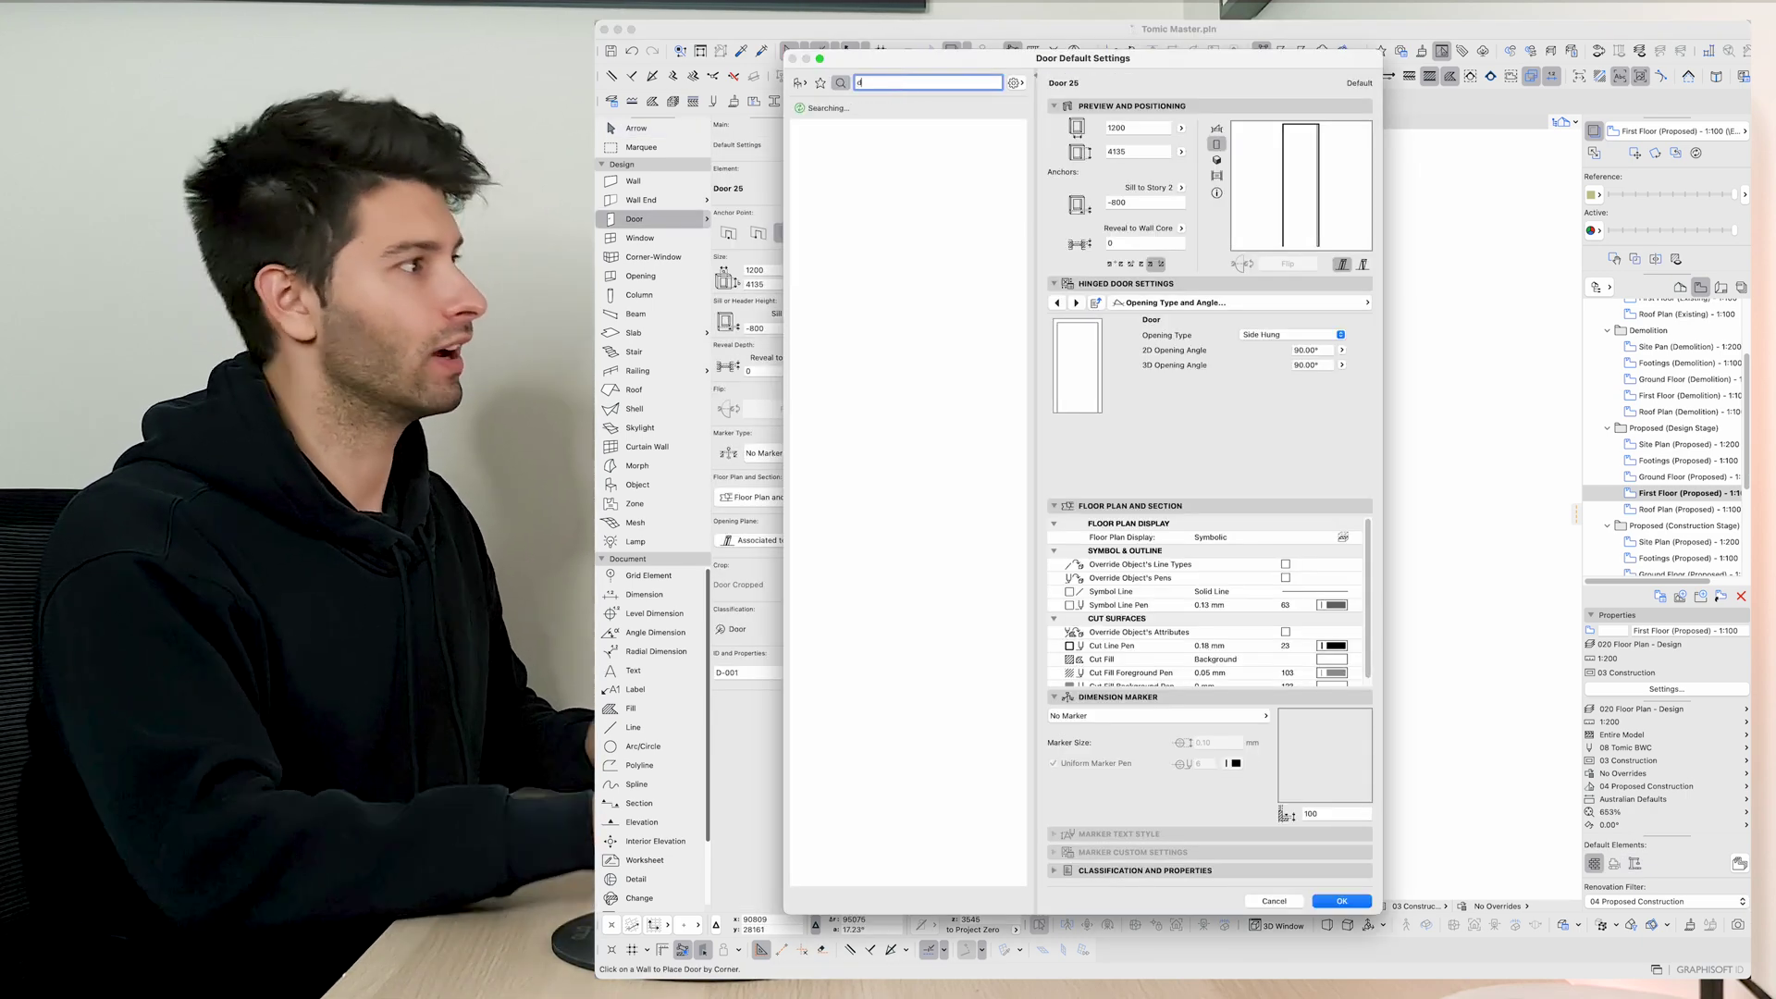
type("door")
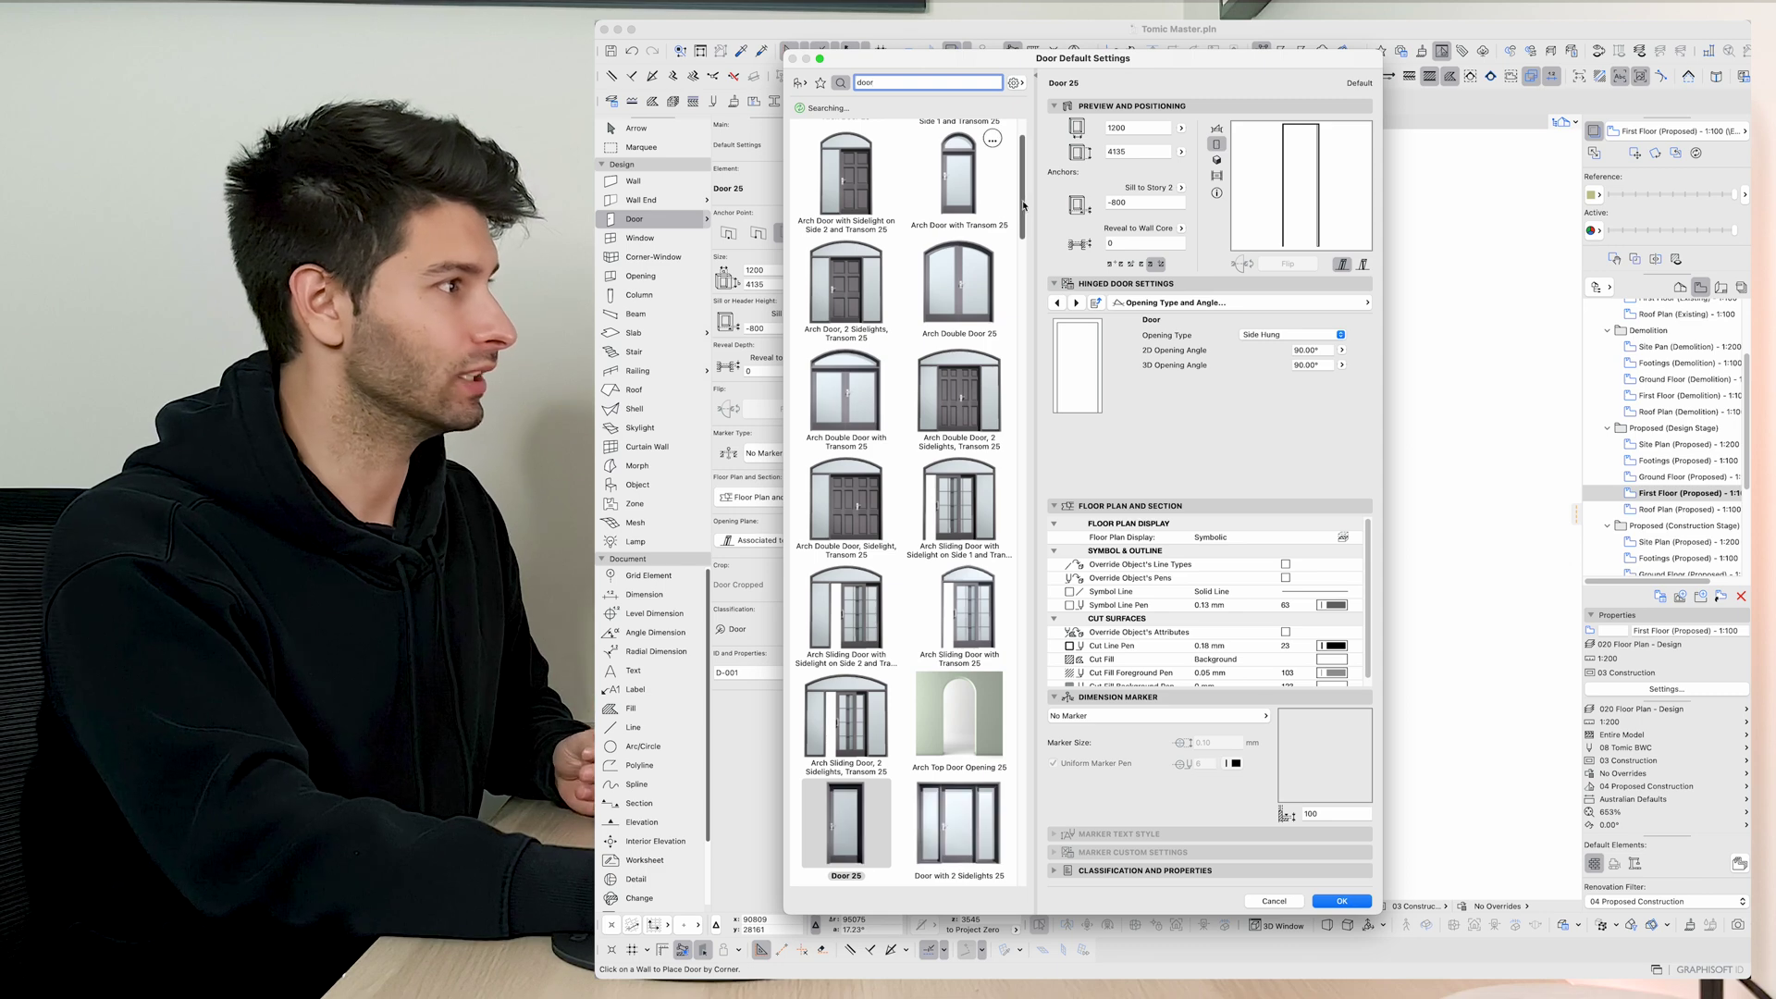
left_click_drag(1023, 166, 1032, 312)
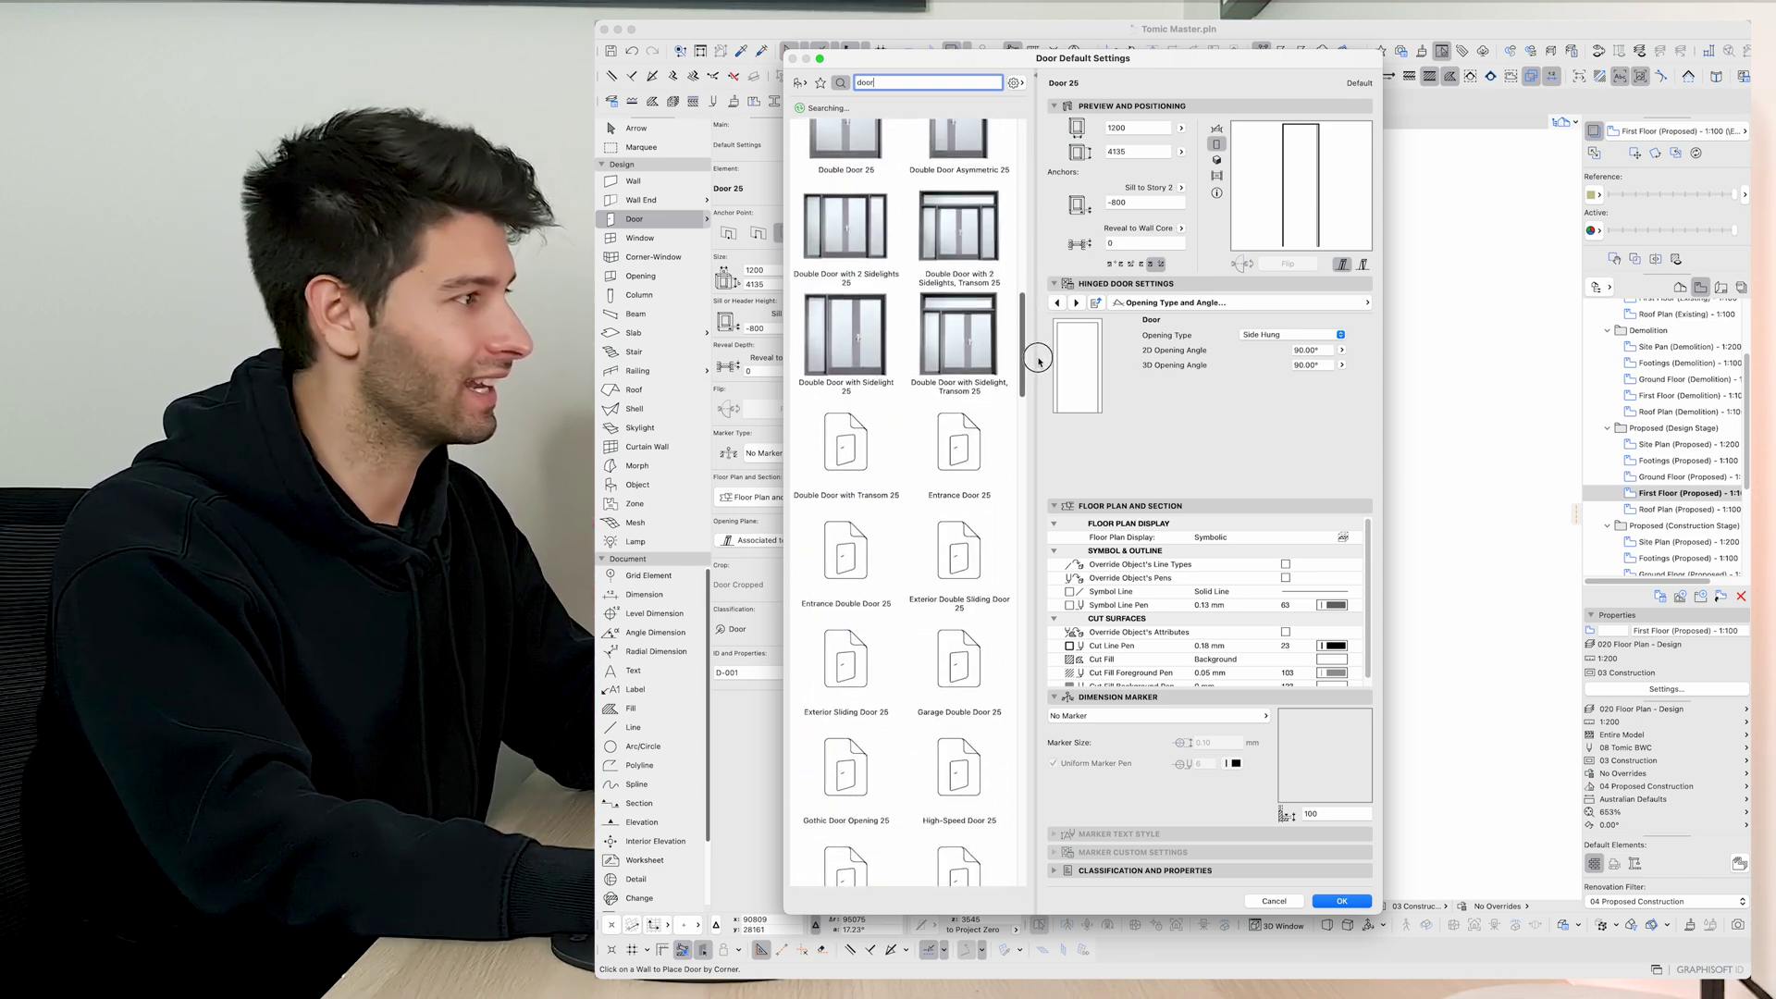
left_click_drag(1033, 311, 1043, 366)
type("bi")
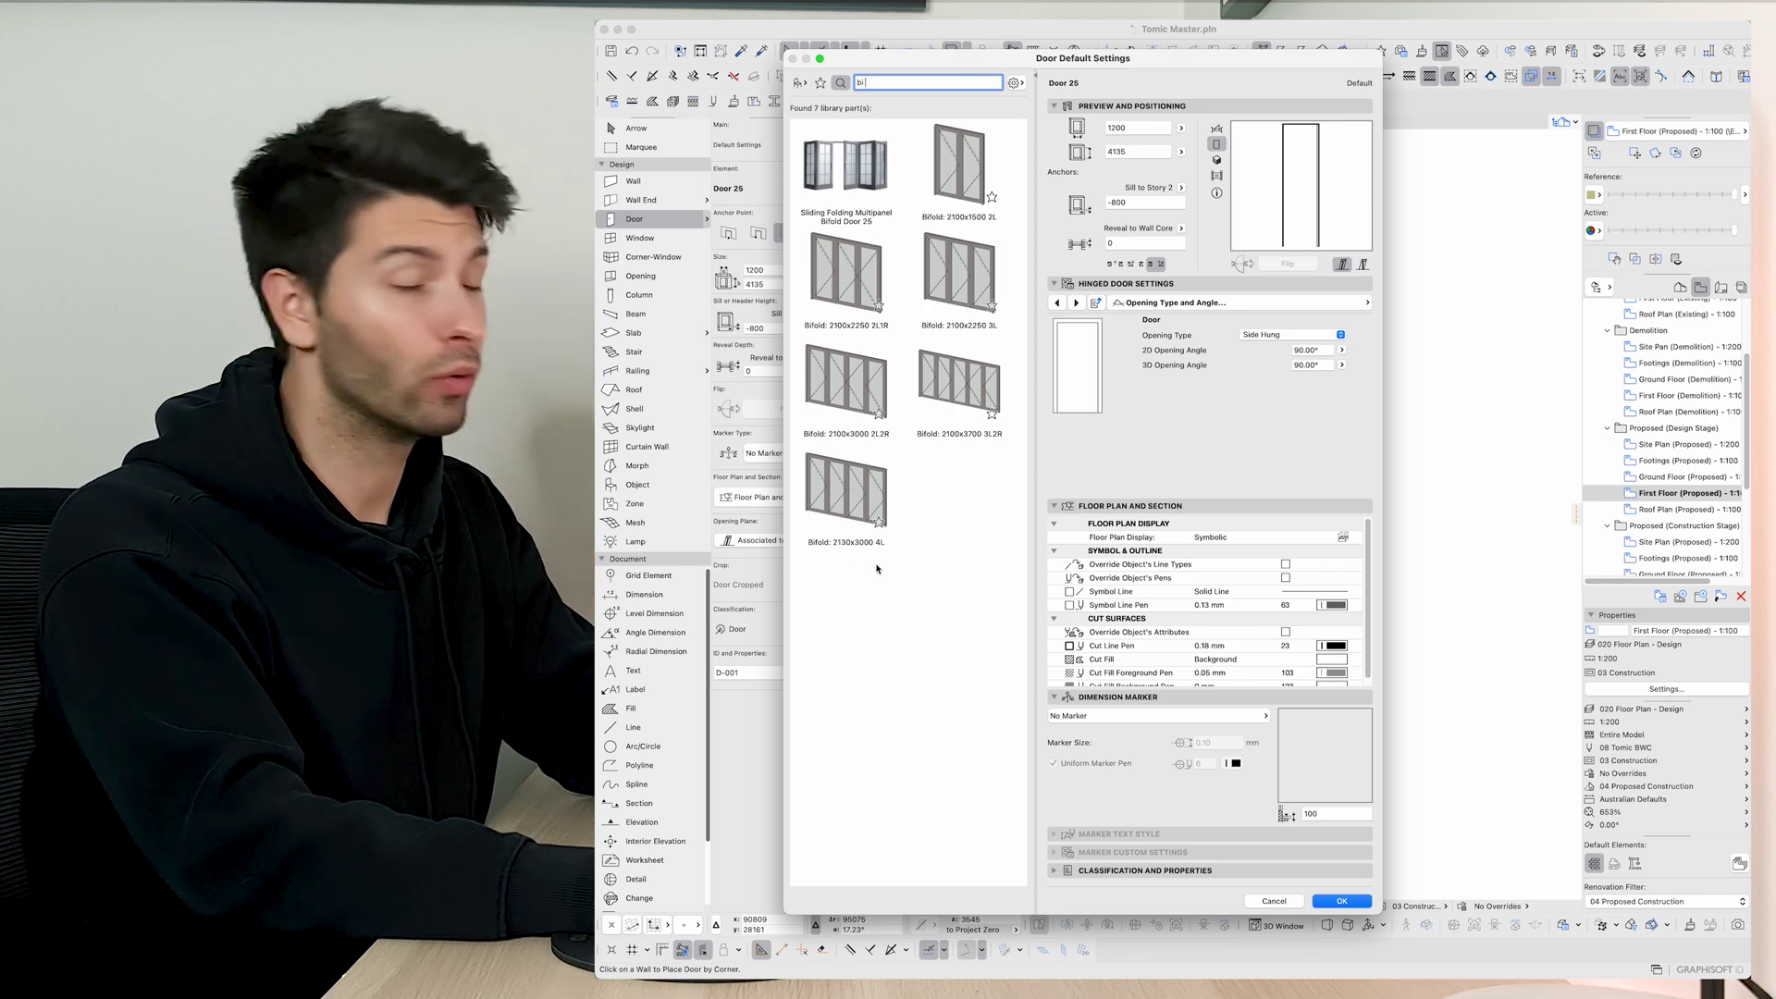
mouse_move(845, 167)
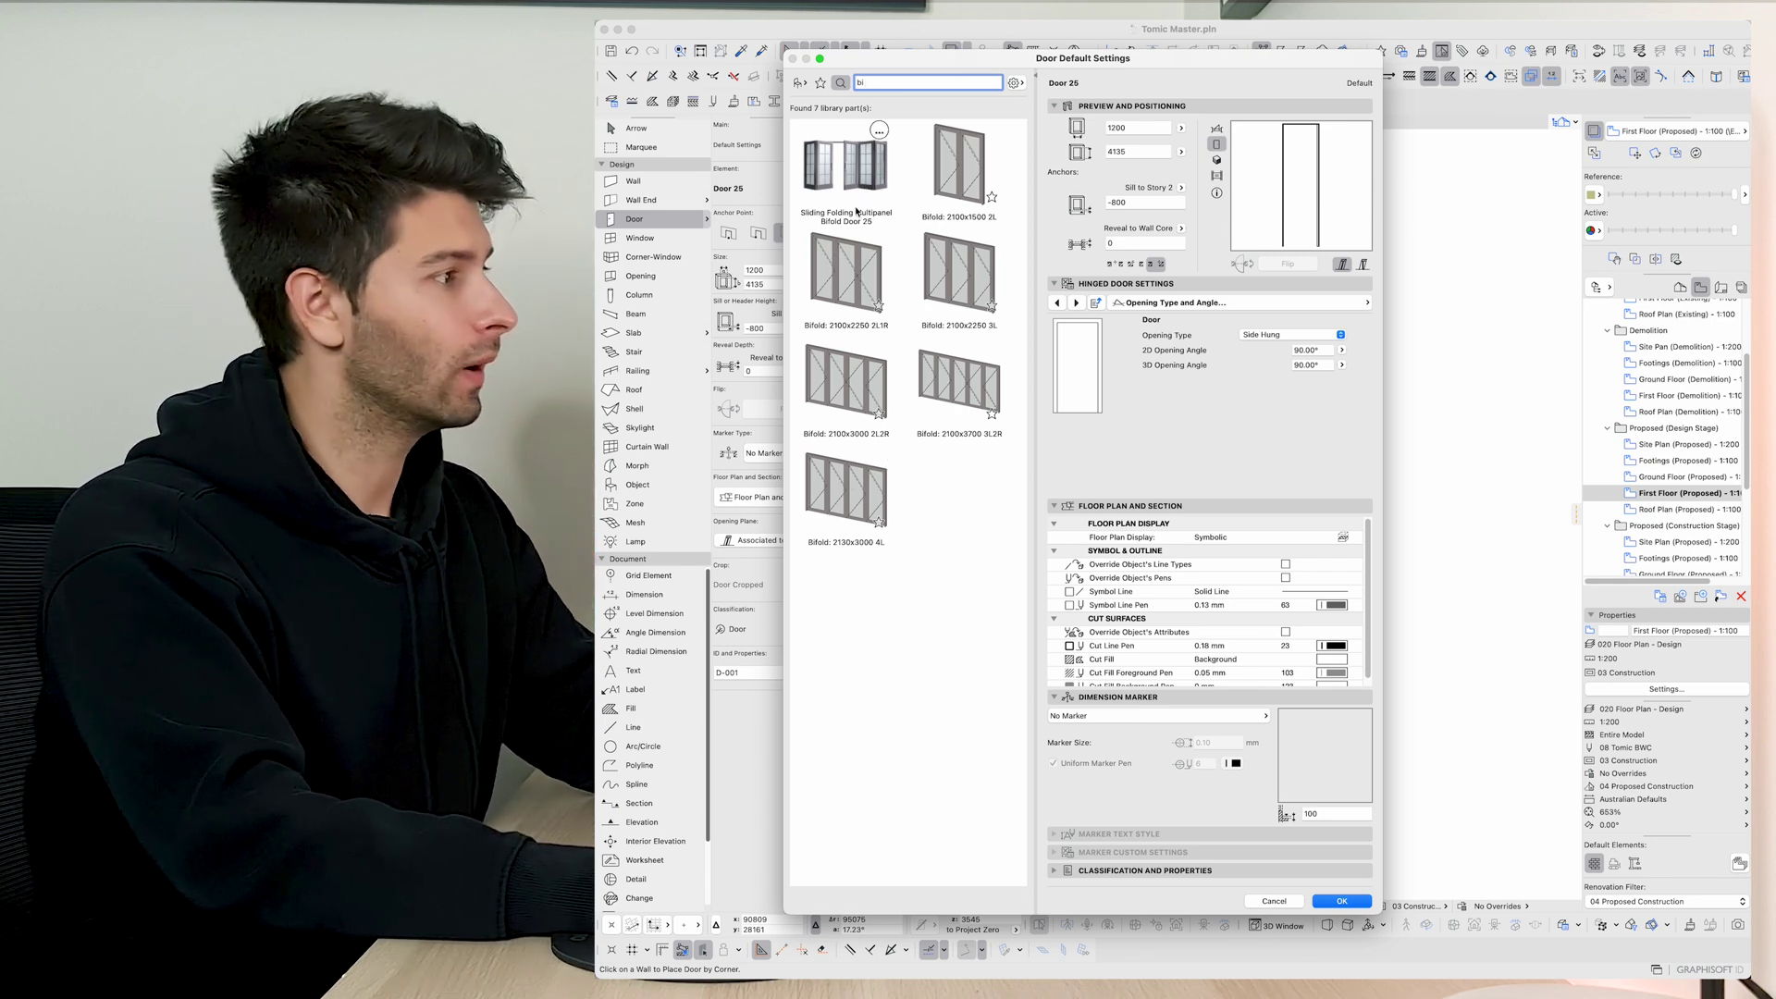
left_click(856, 208)
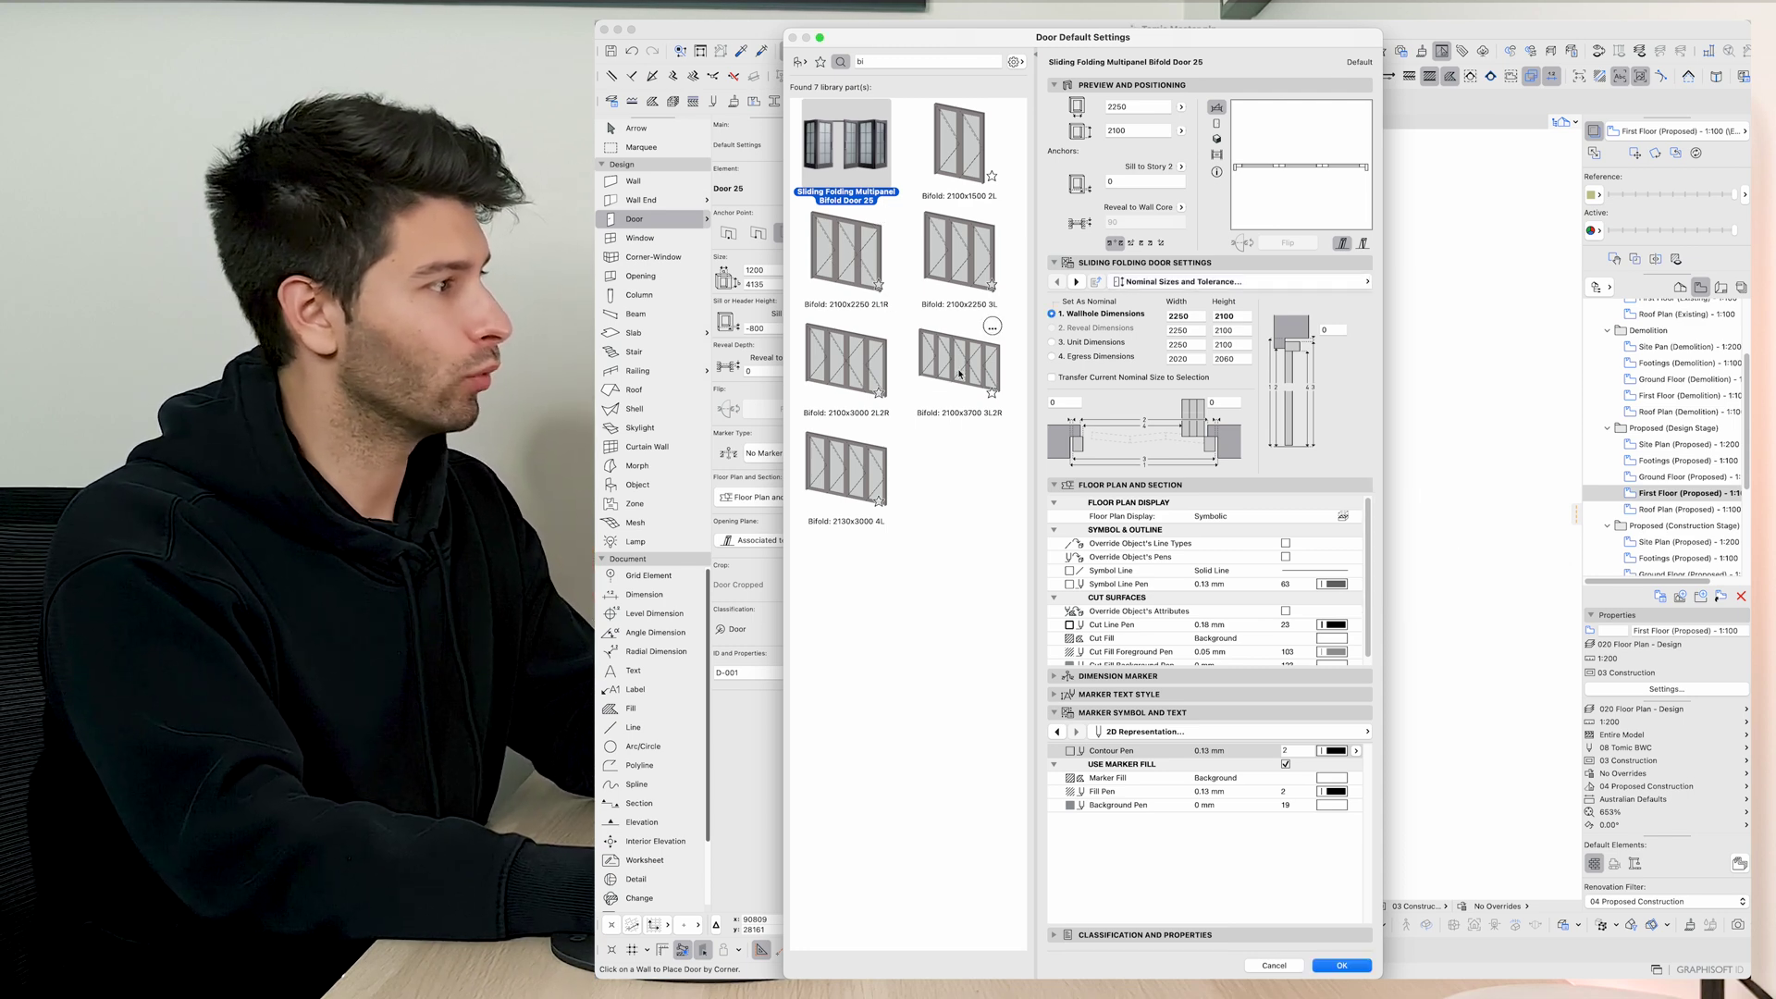
left_click(960, 372)
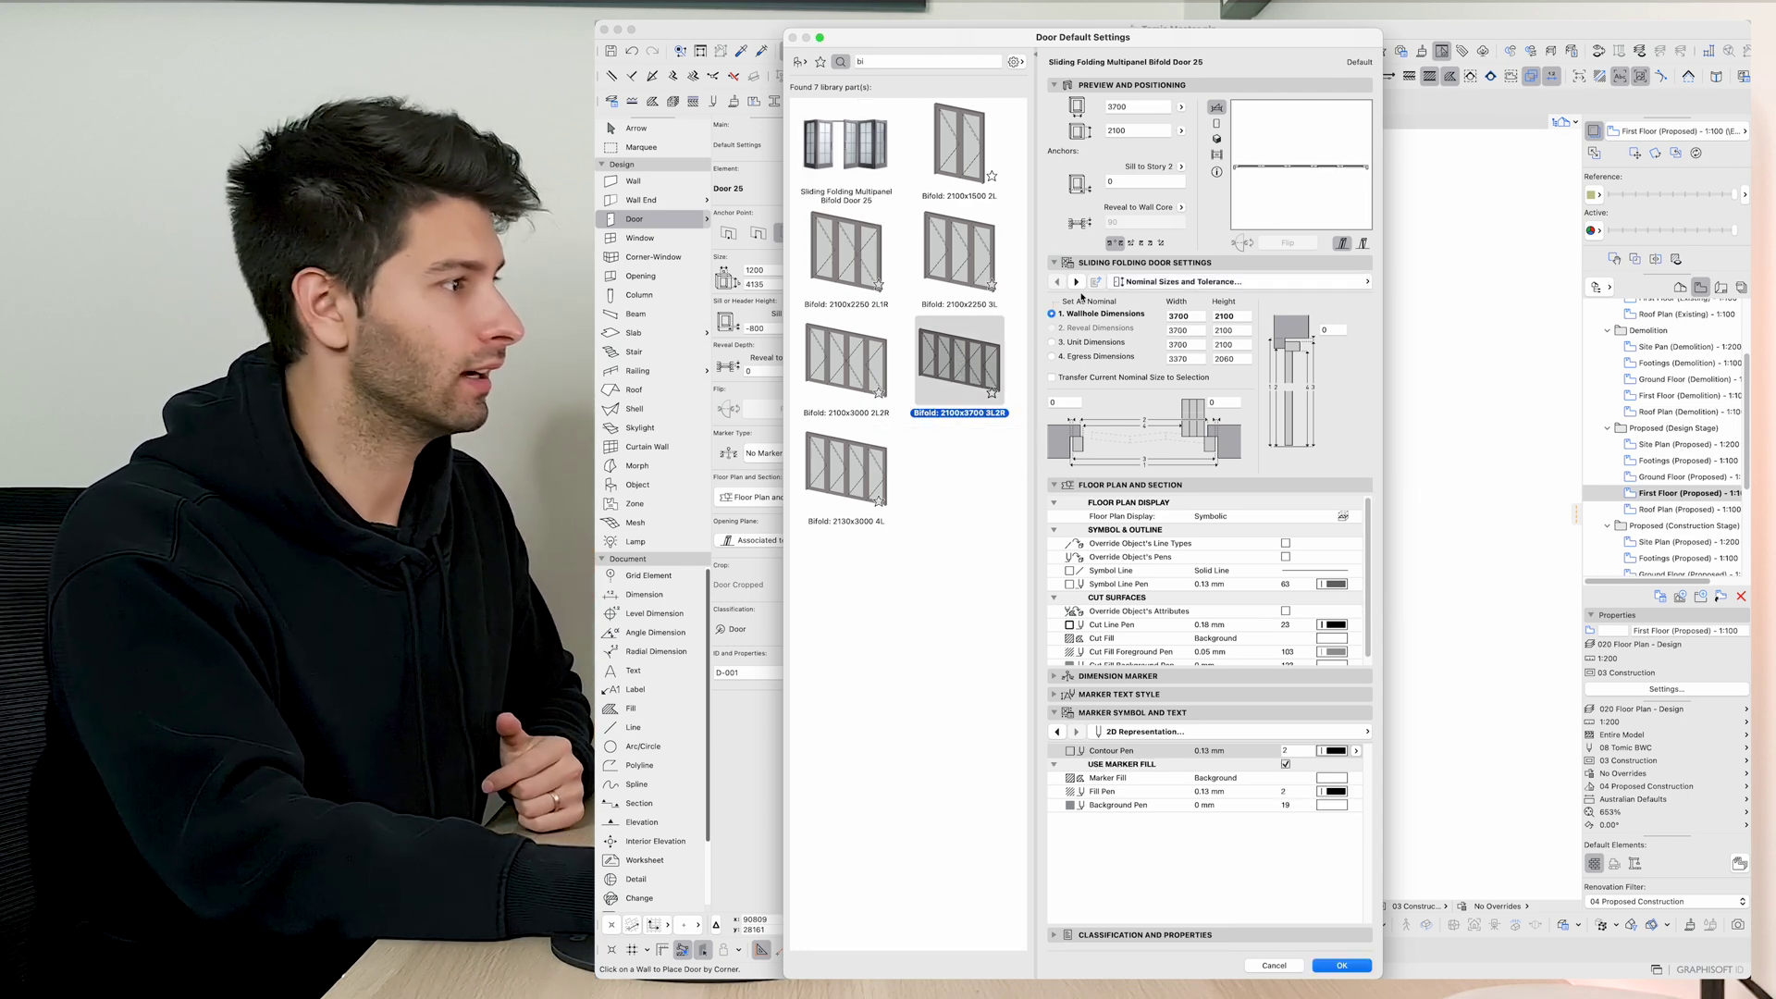
key("Return")
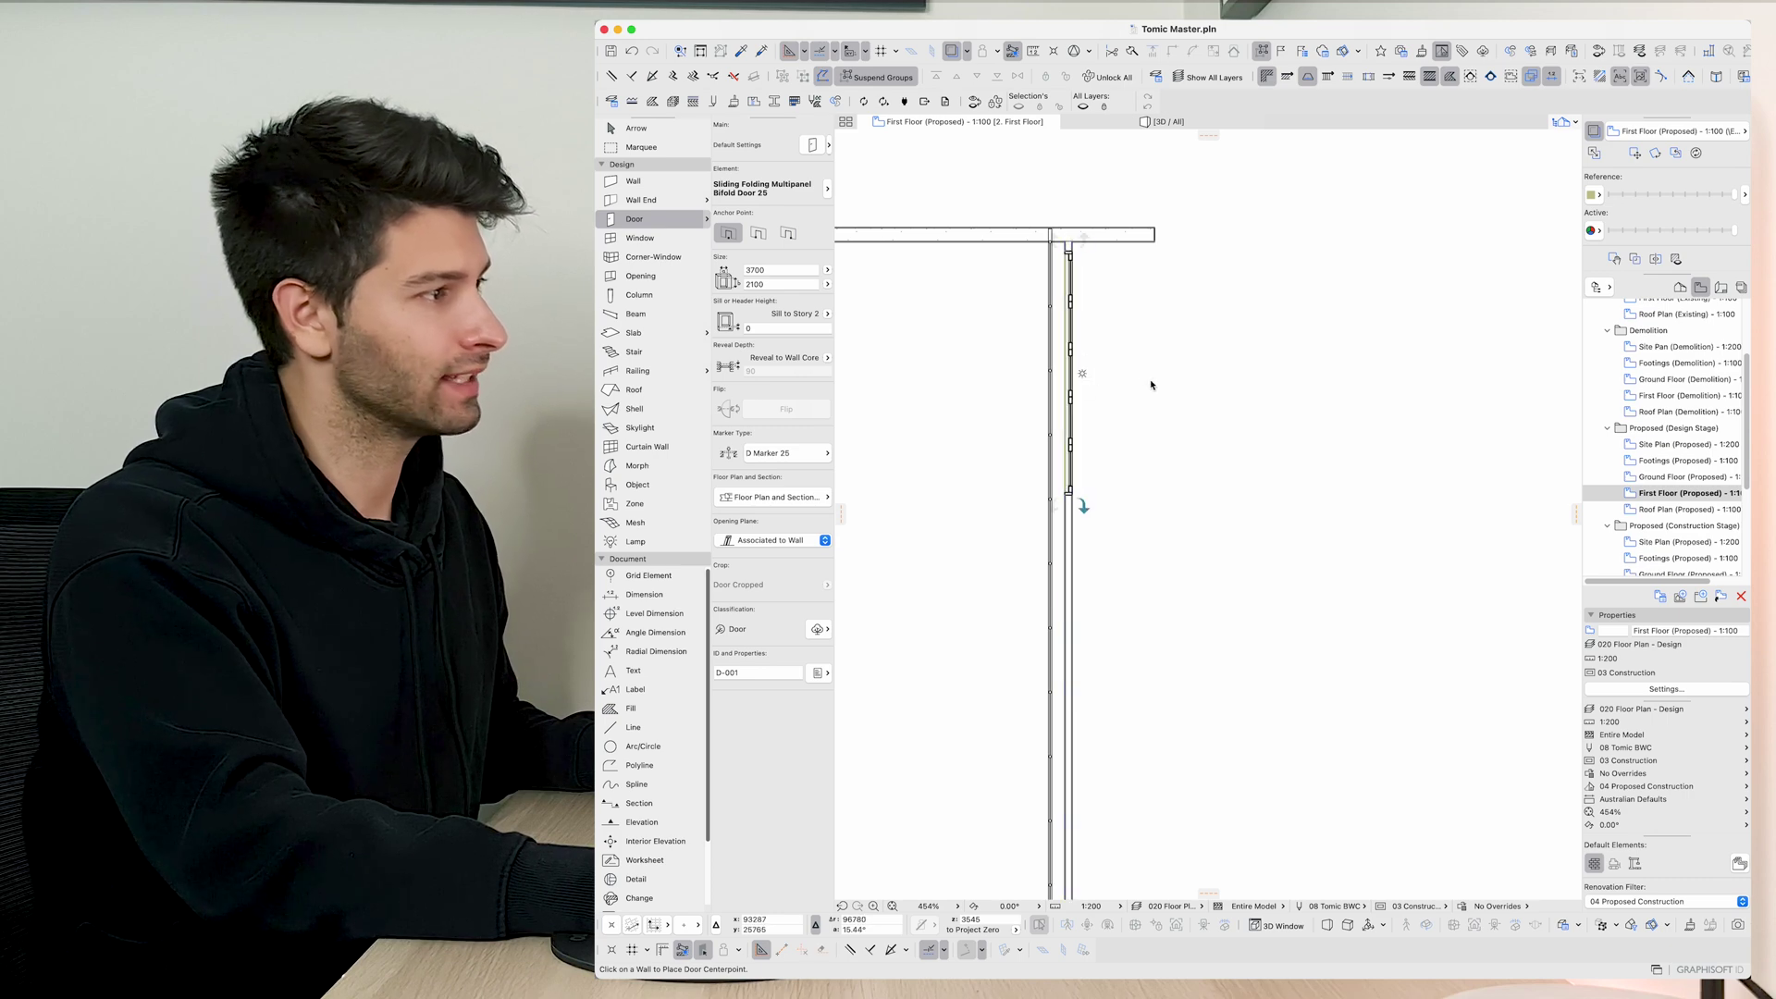
Place the bifold door D-001 in the vertical wall, set its opening side, and measure the wall.
left_click(1103, 449)
left_click(1066, 284, "shift")
scroll(1081, 285, "up", 2)
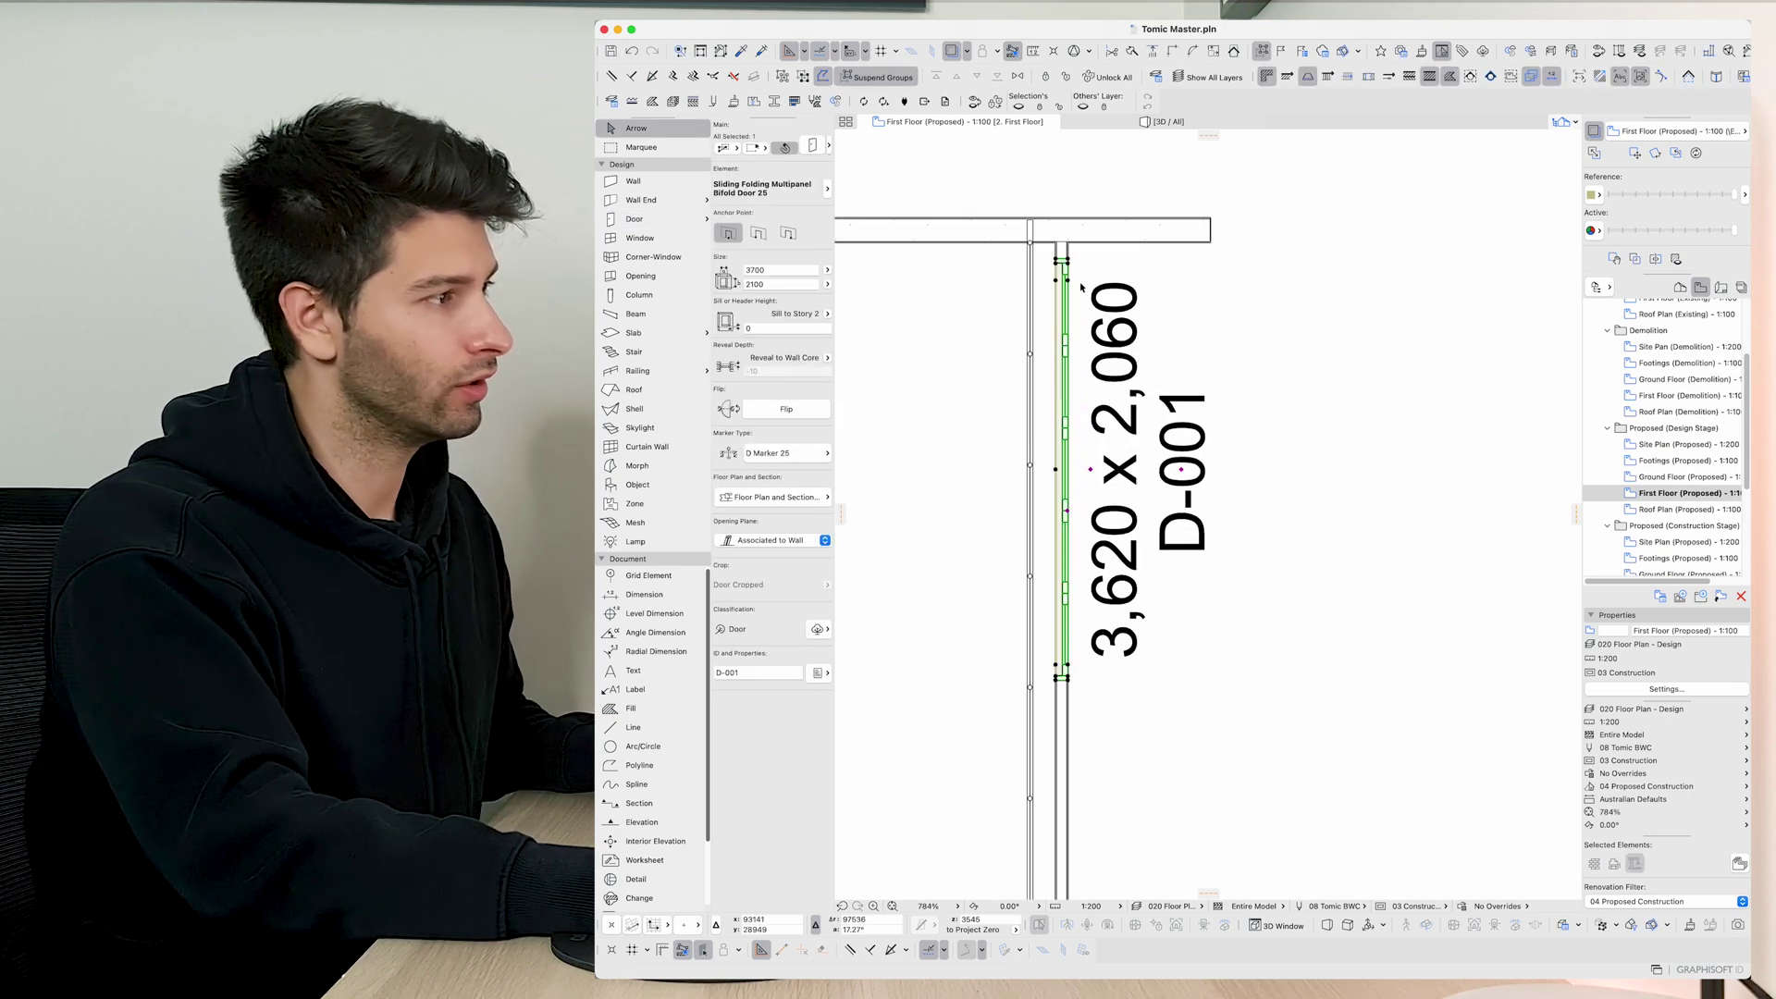
key("ctrl+d")
scroll(1067, 265, "down", 2)
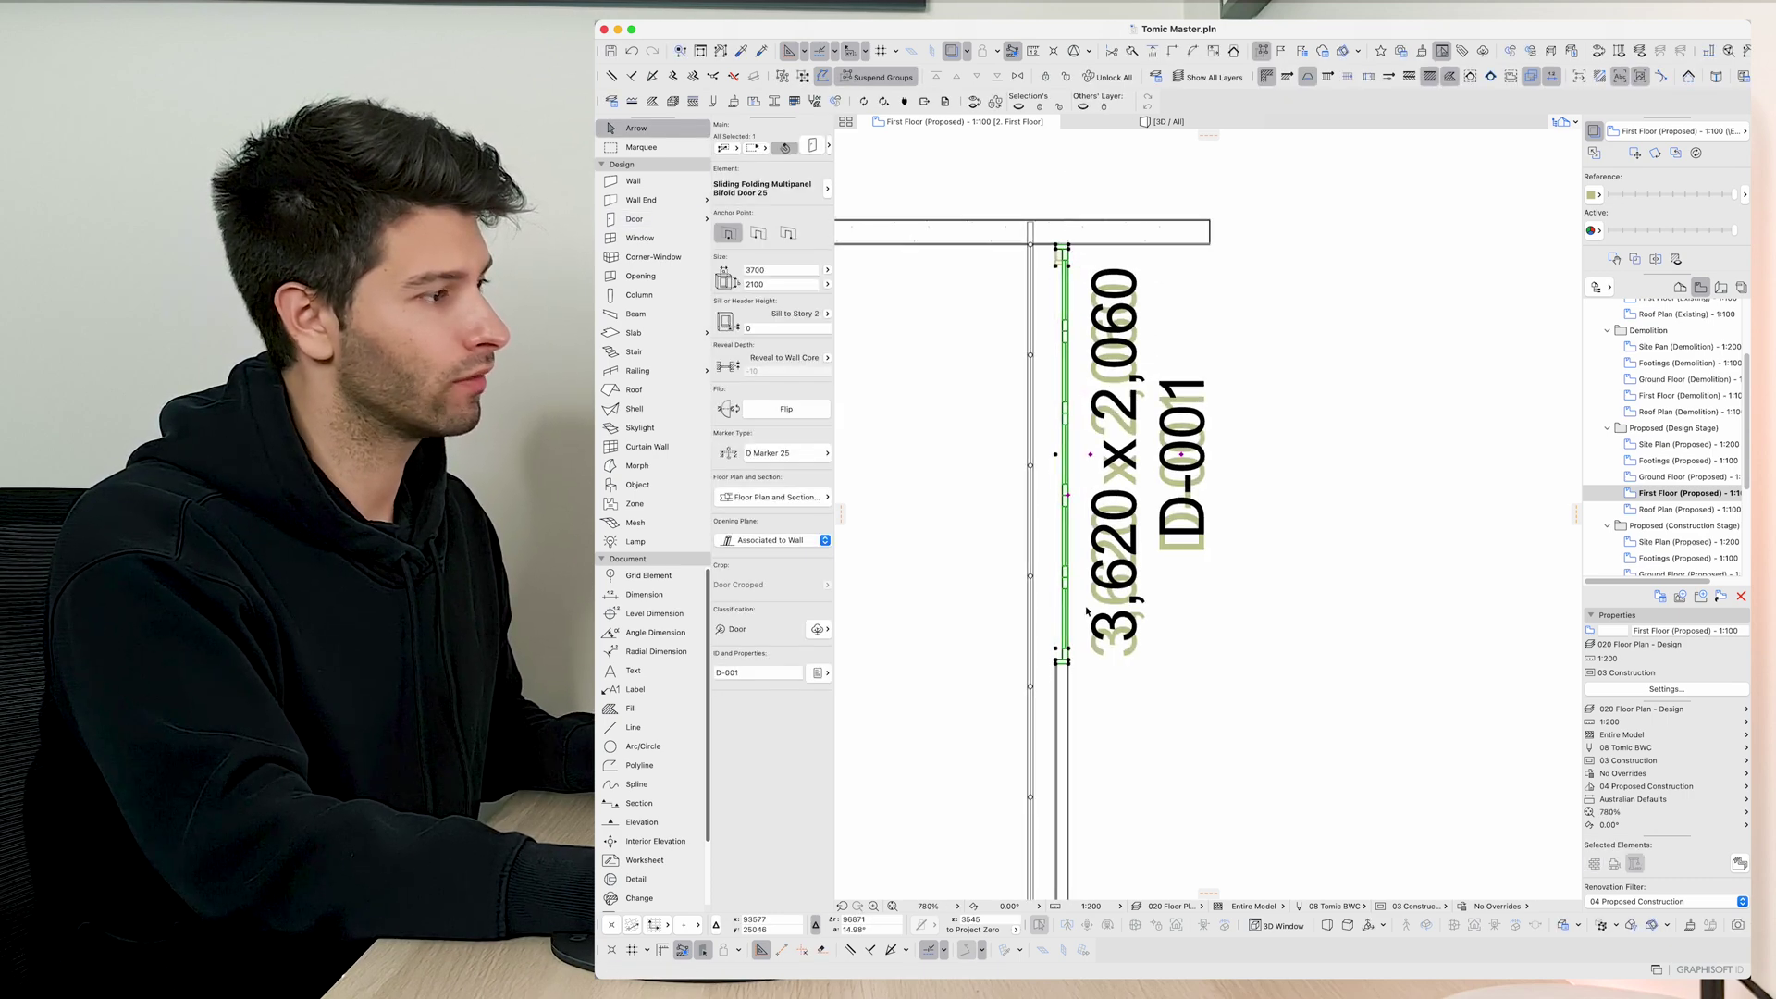
scroll(1072, 285, "down", 2)
scroll(1079, 312, "down", 2)
scroll(1081, 319, "down", 1)
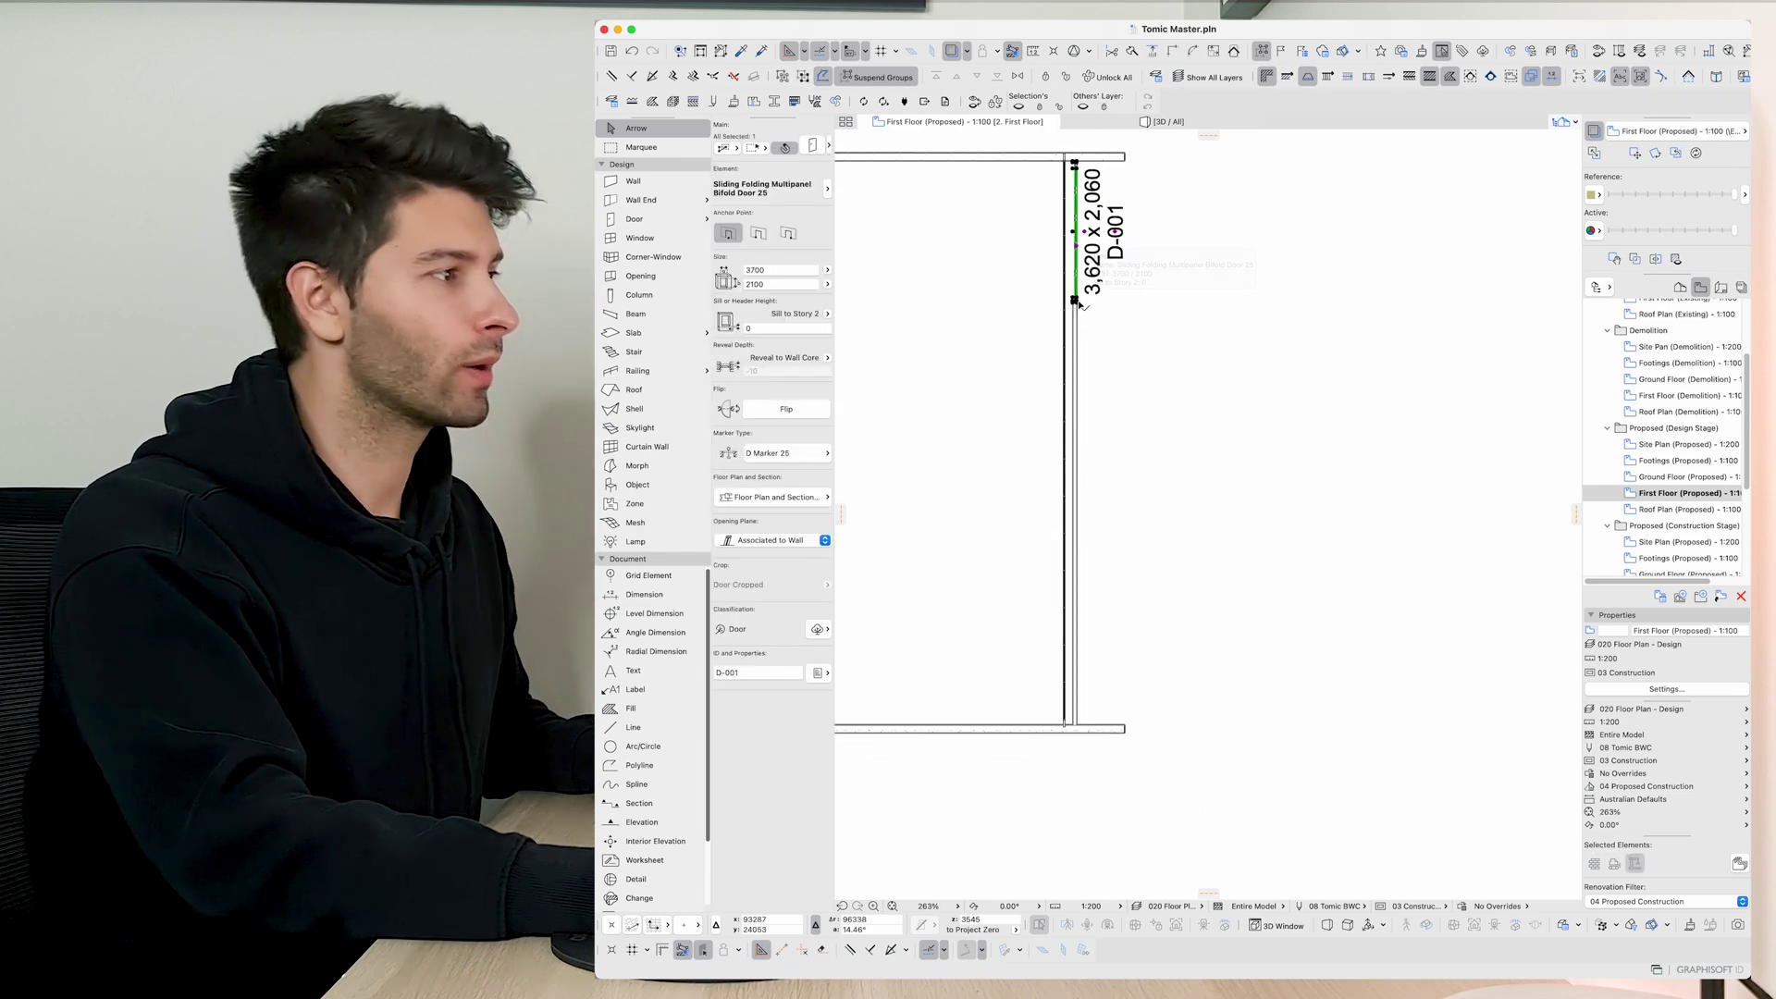
left_click(1073, 164)
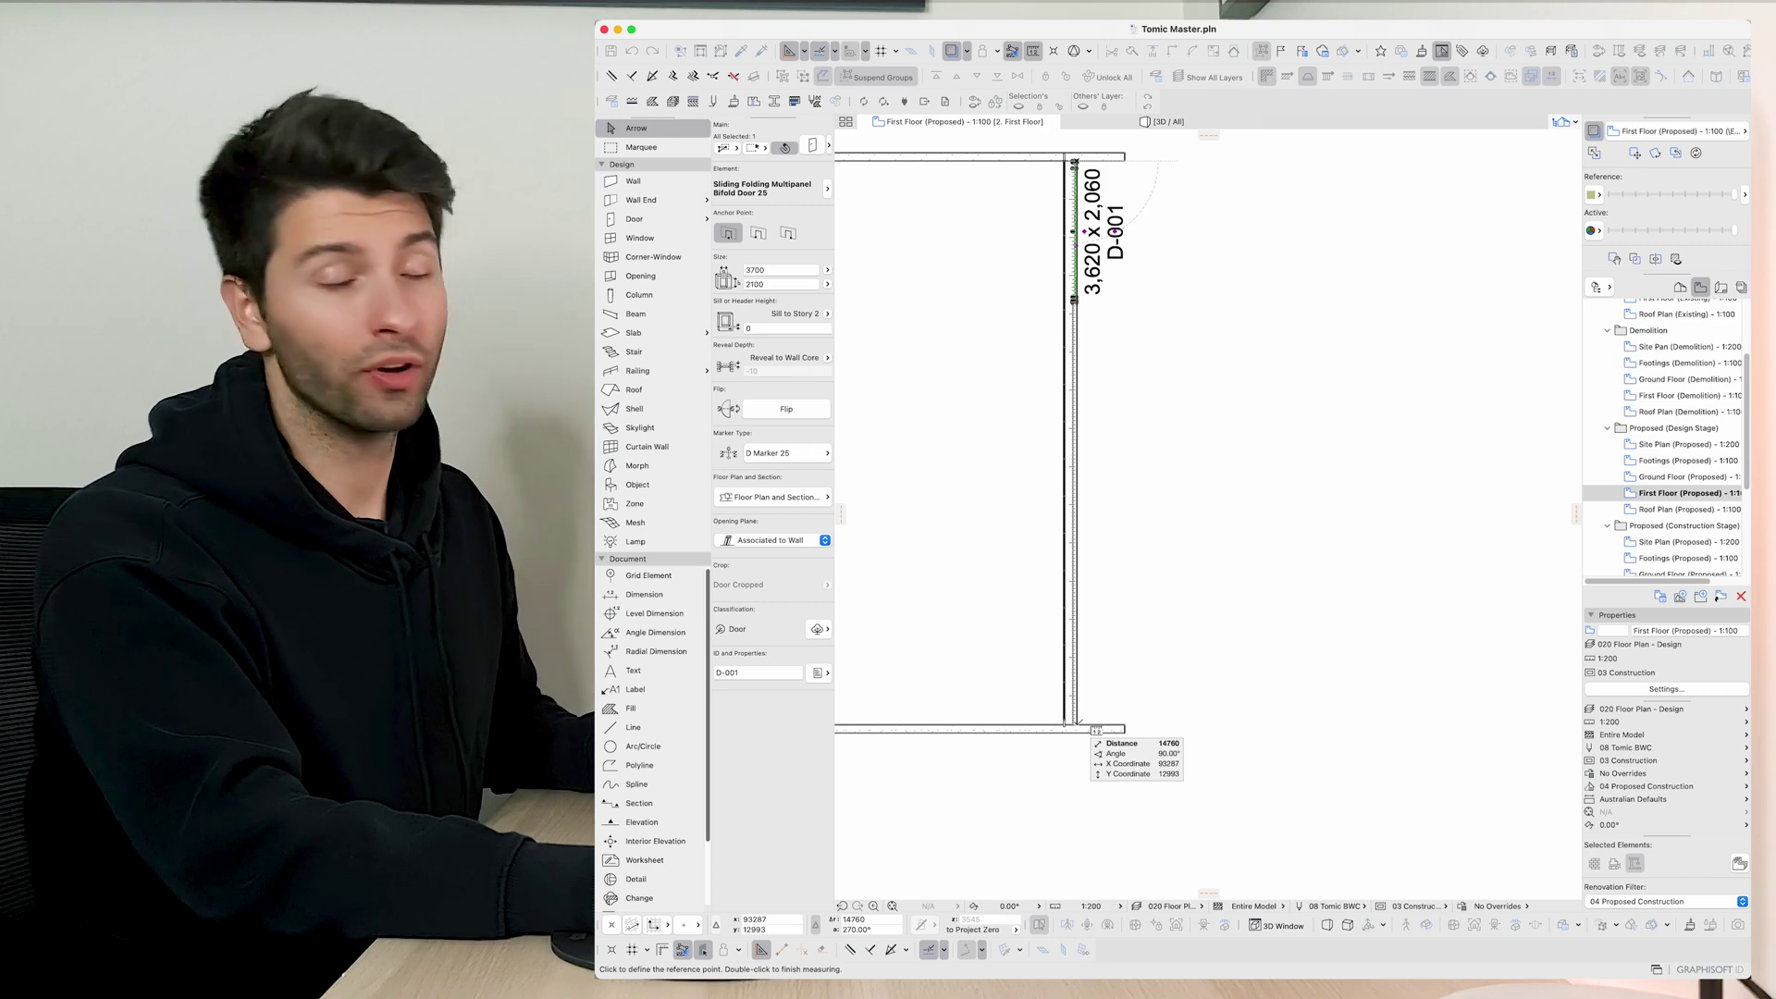
key("Escape")
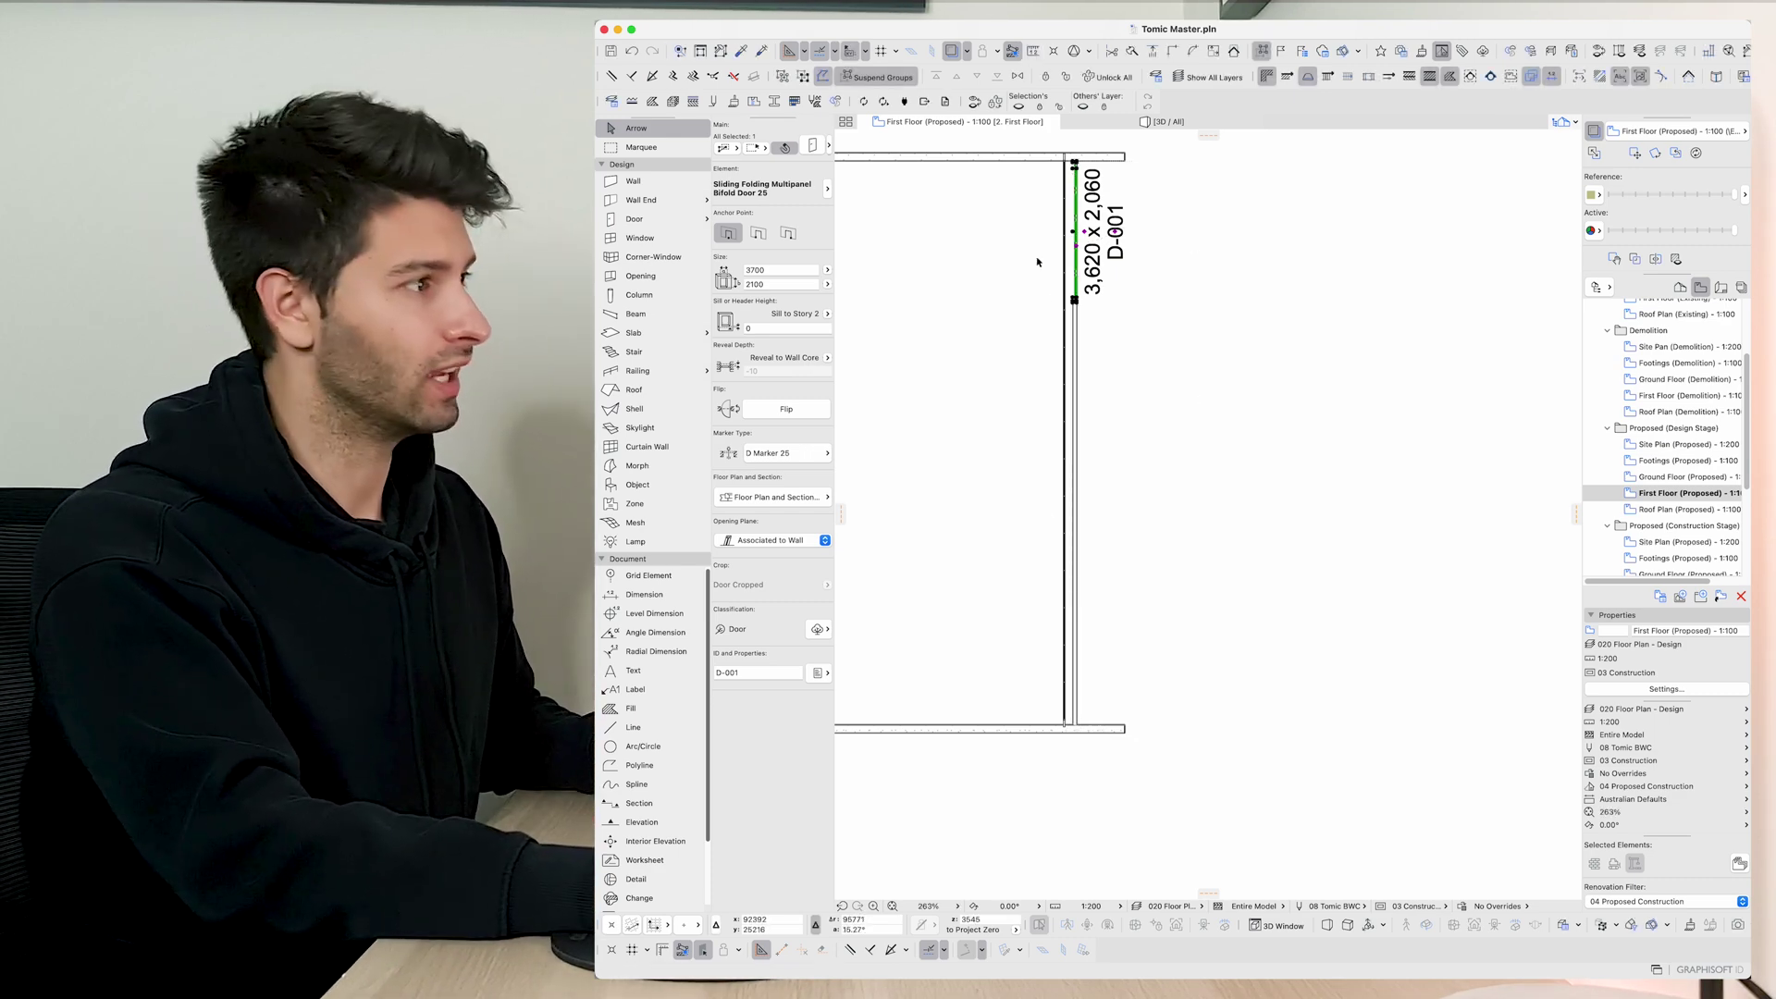
Give the door six leaves on each side and stretch it to 14,680 along the wall.
key("super+t")
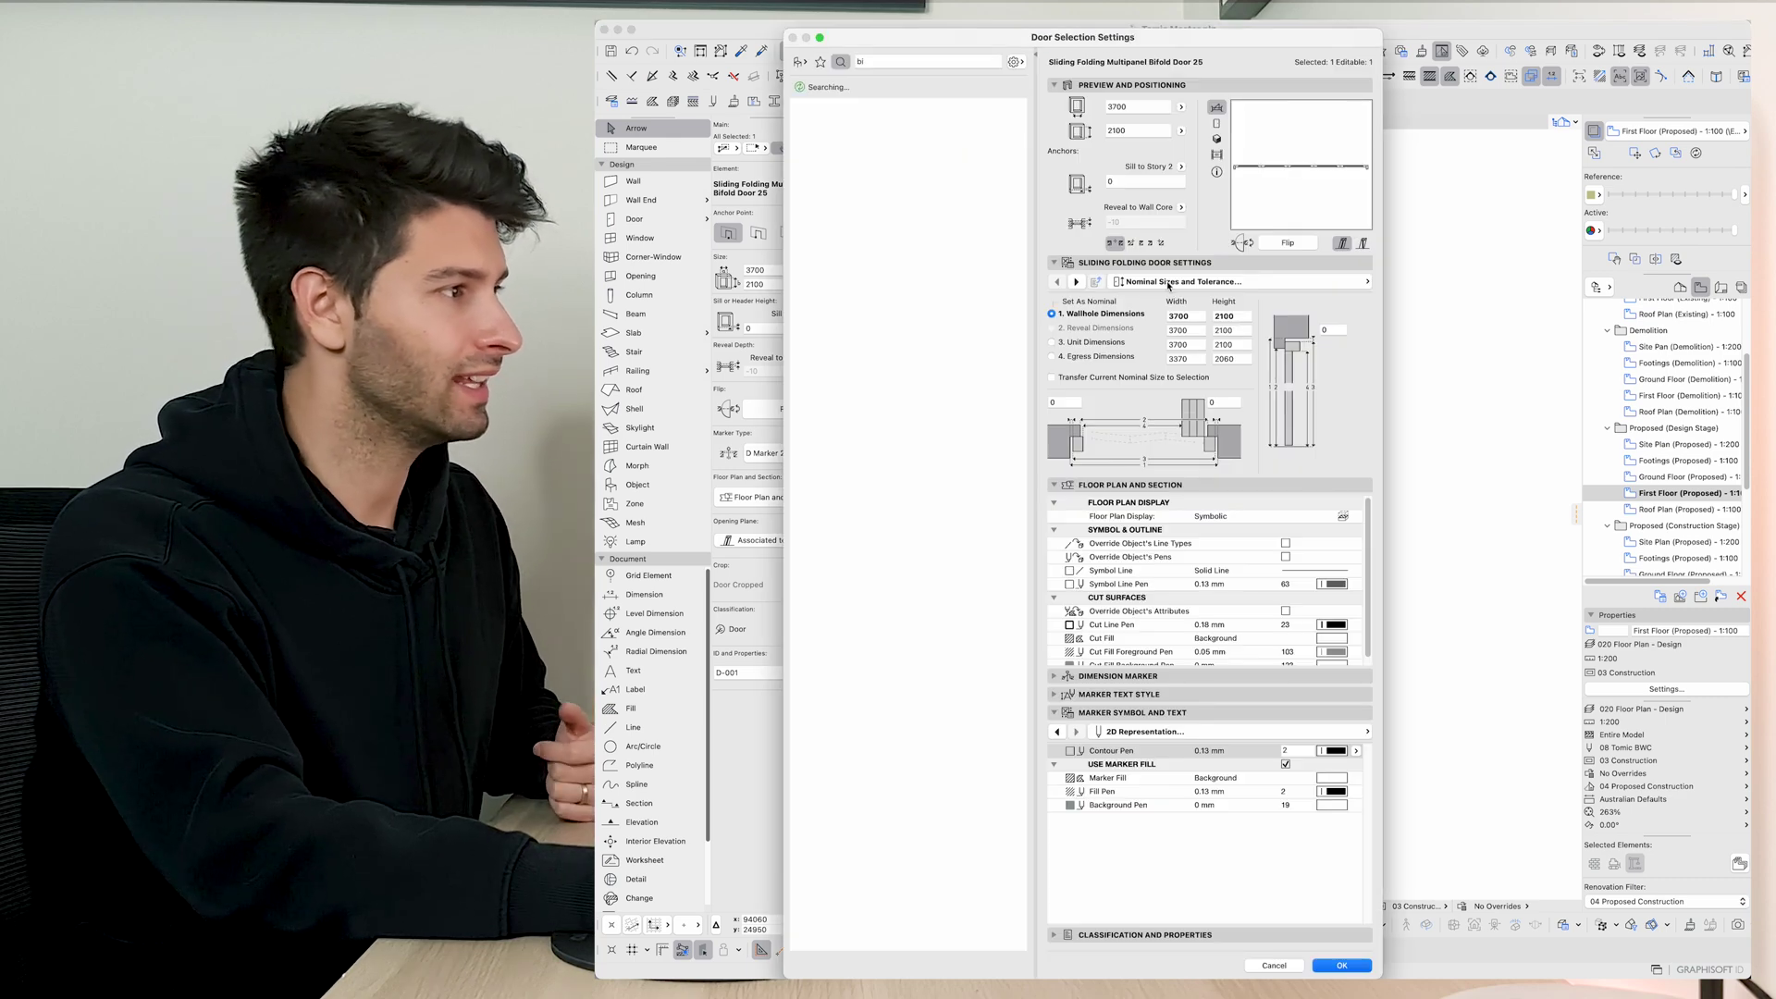
left_click(1301, 331)
type("6")
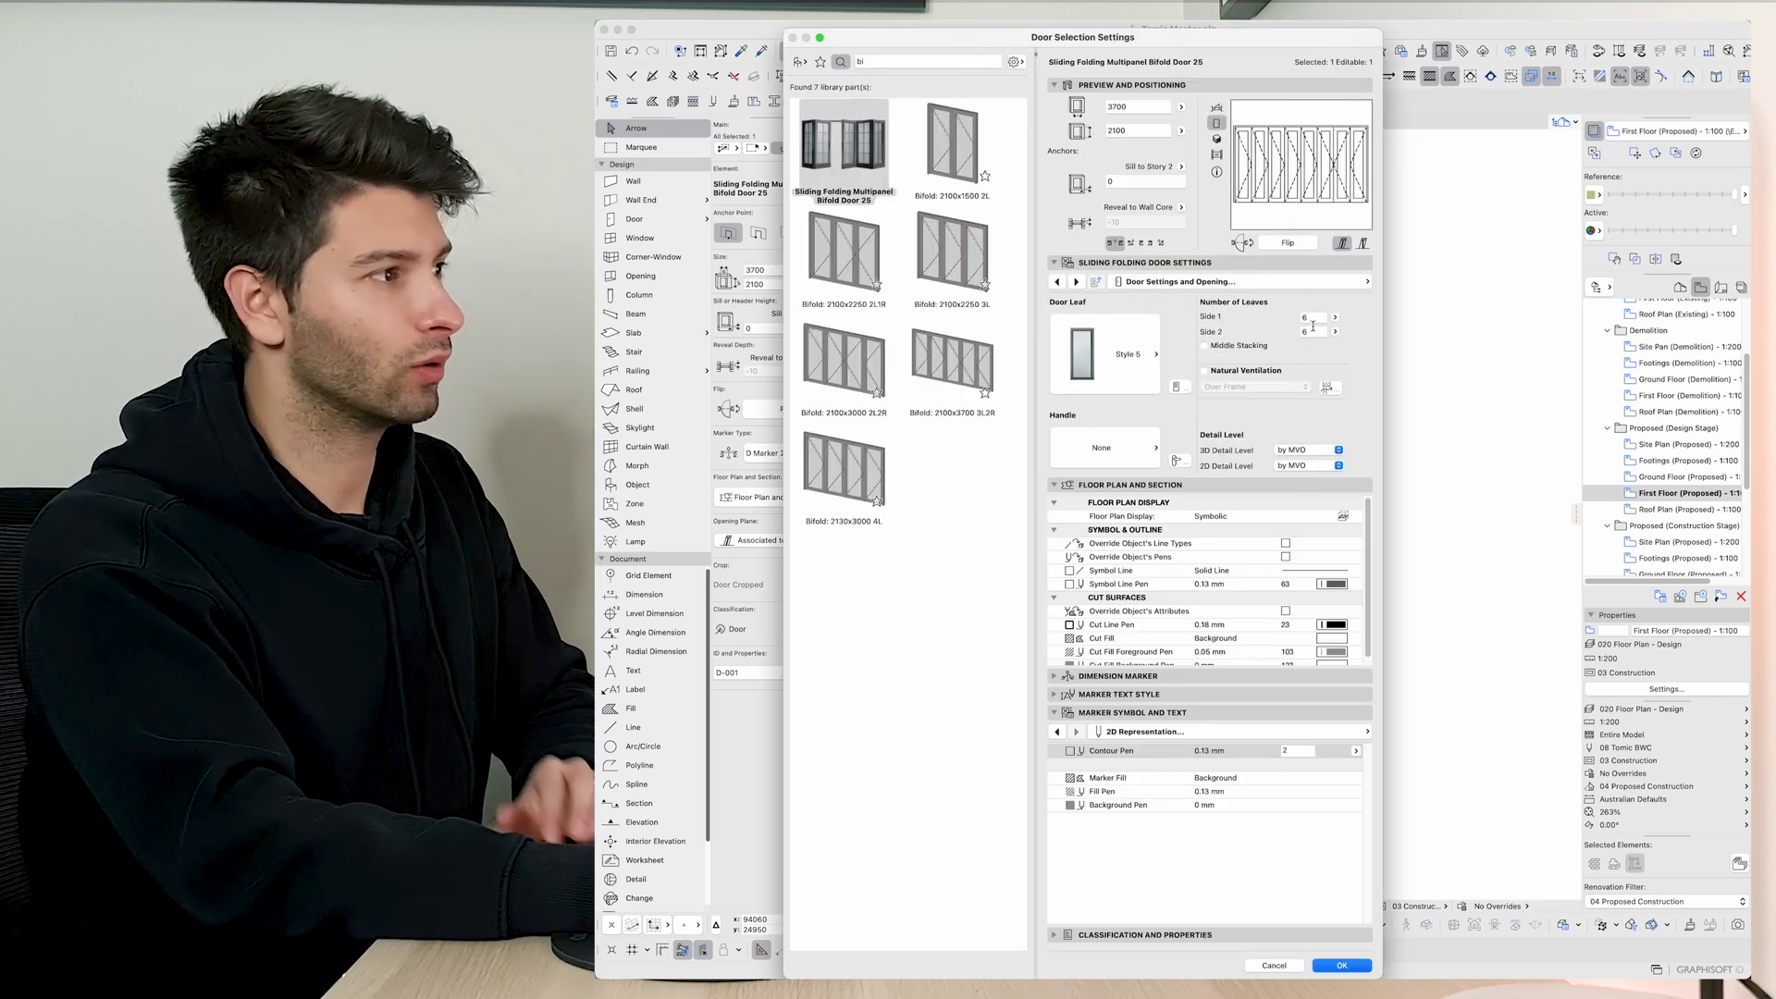
left_click(1310, 319)
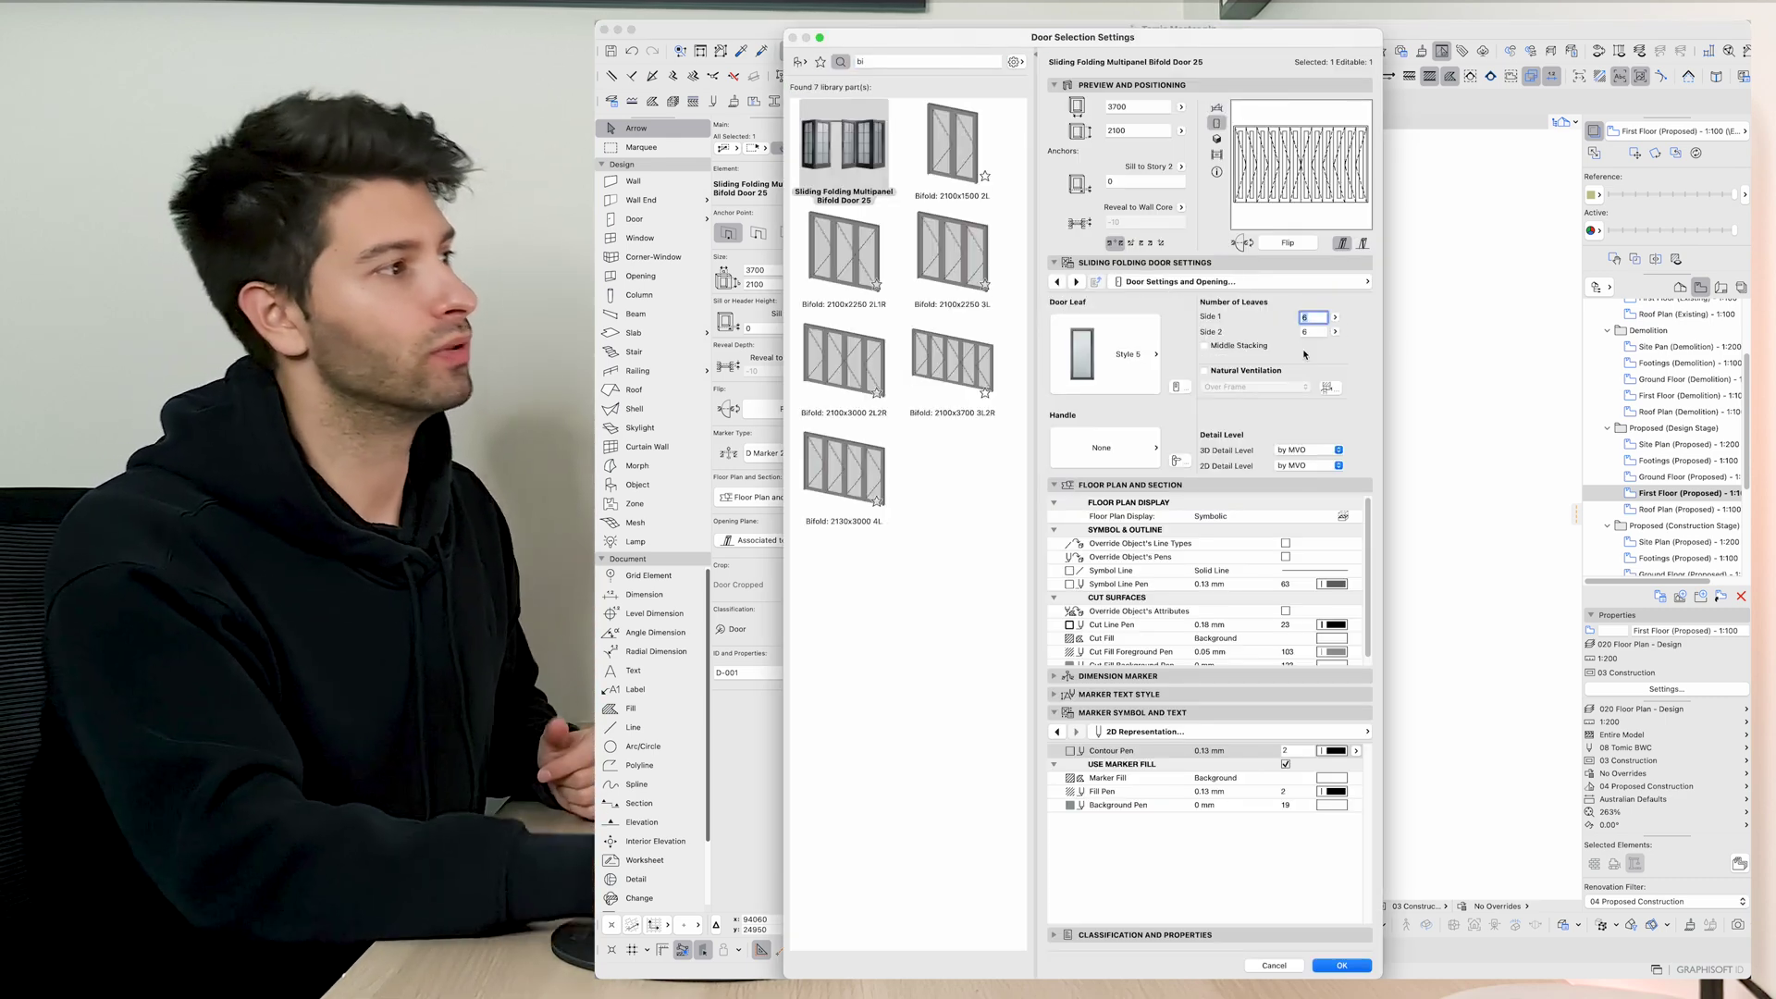
left_click(1344, 962)
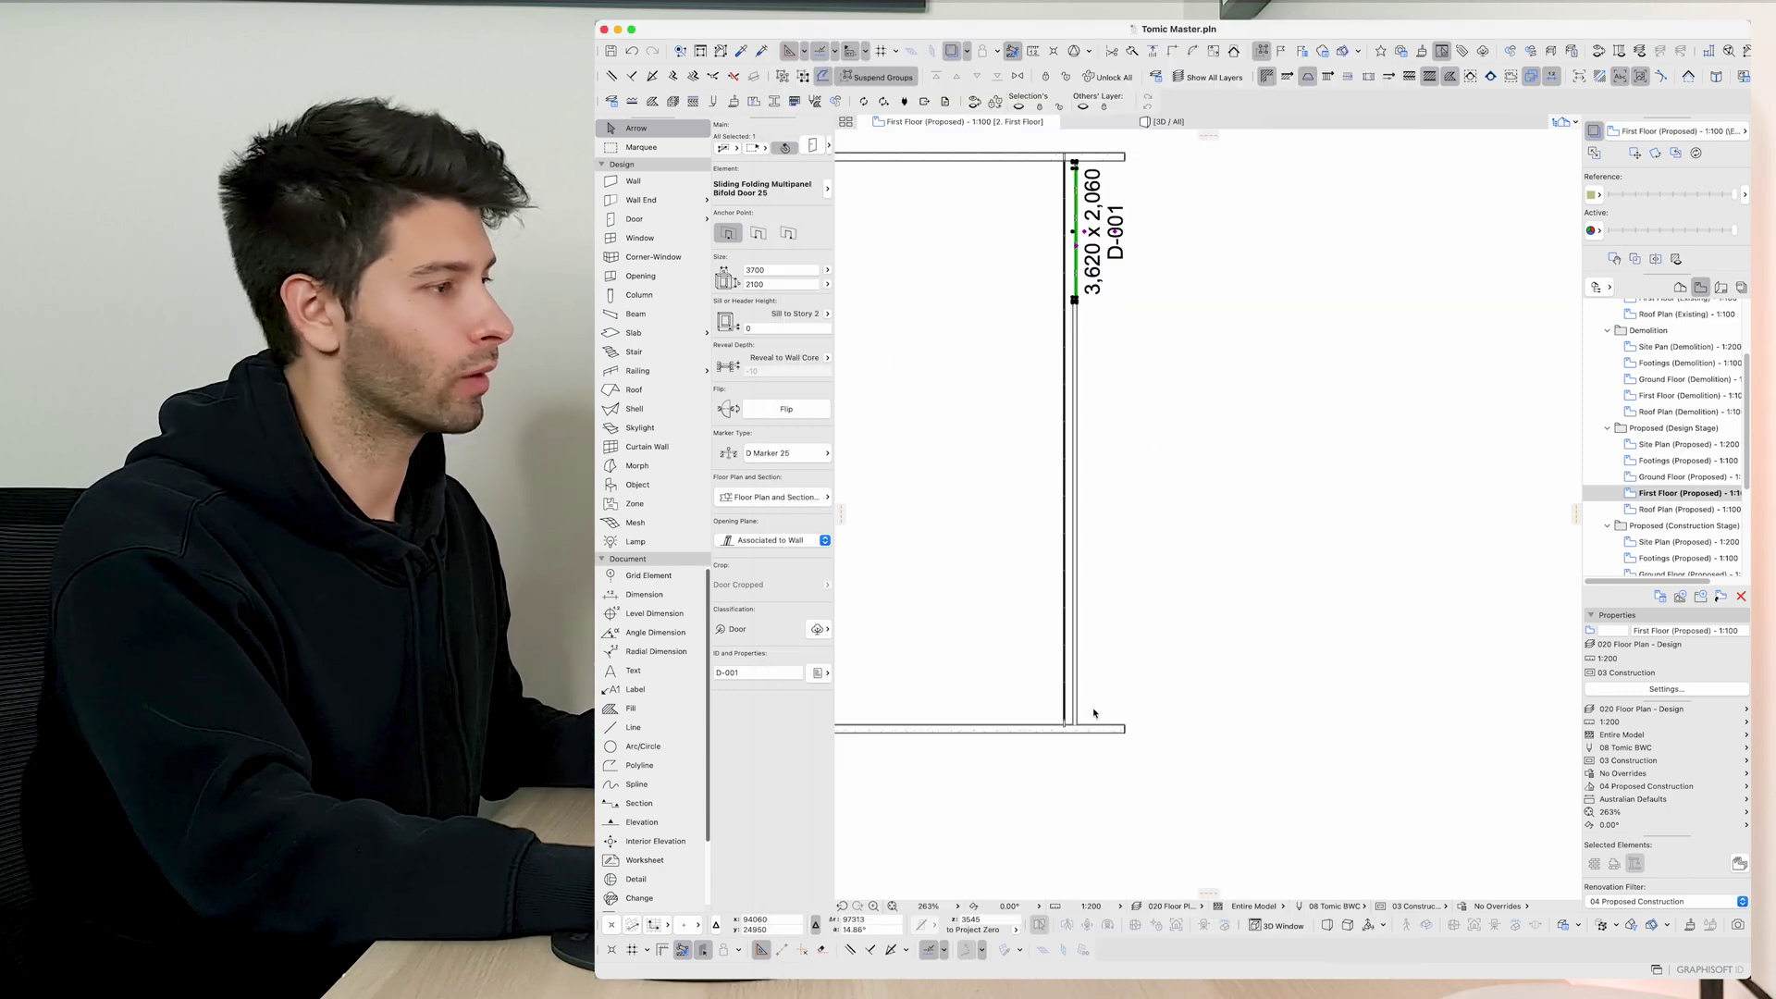
left_click(1074, 299)
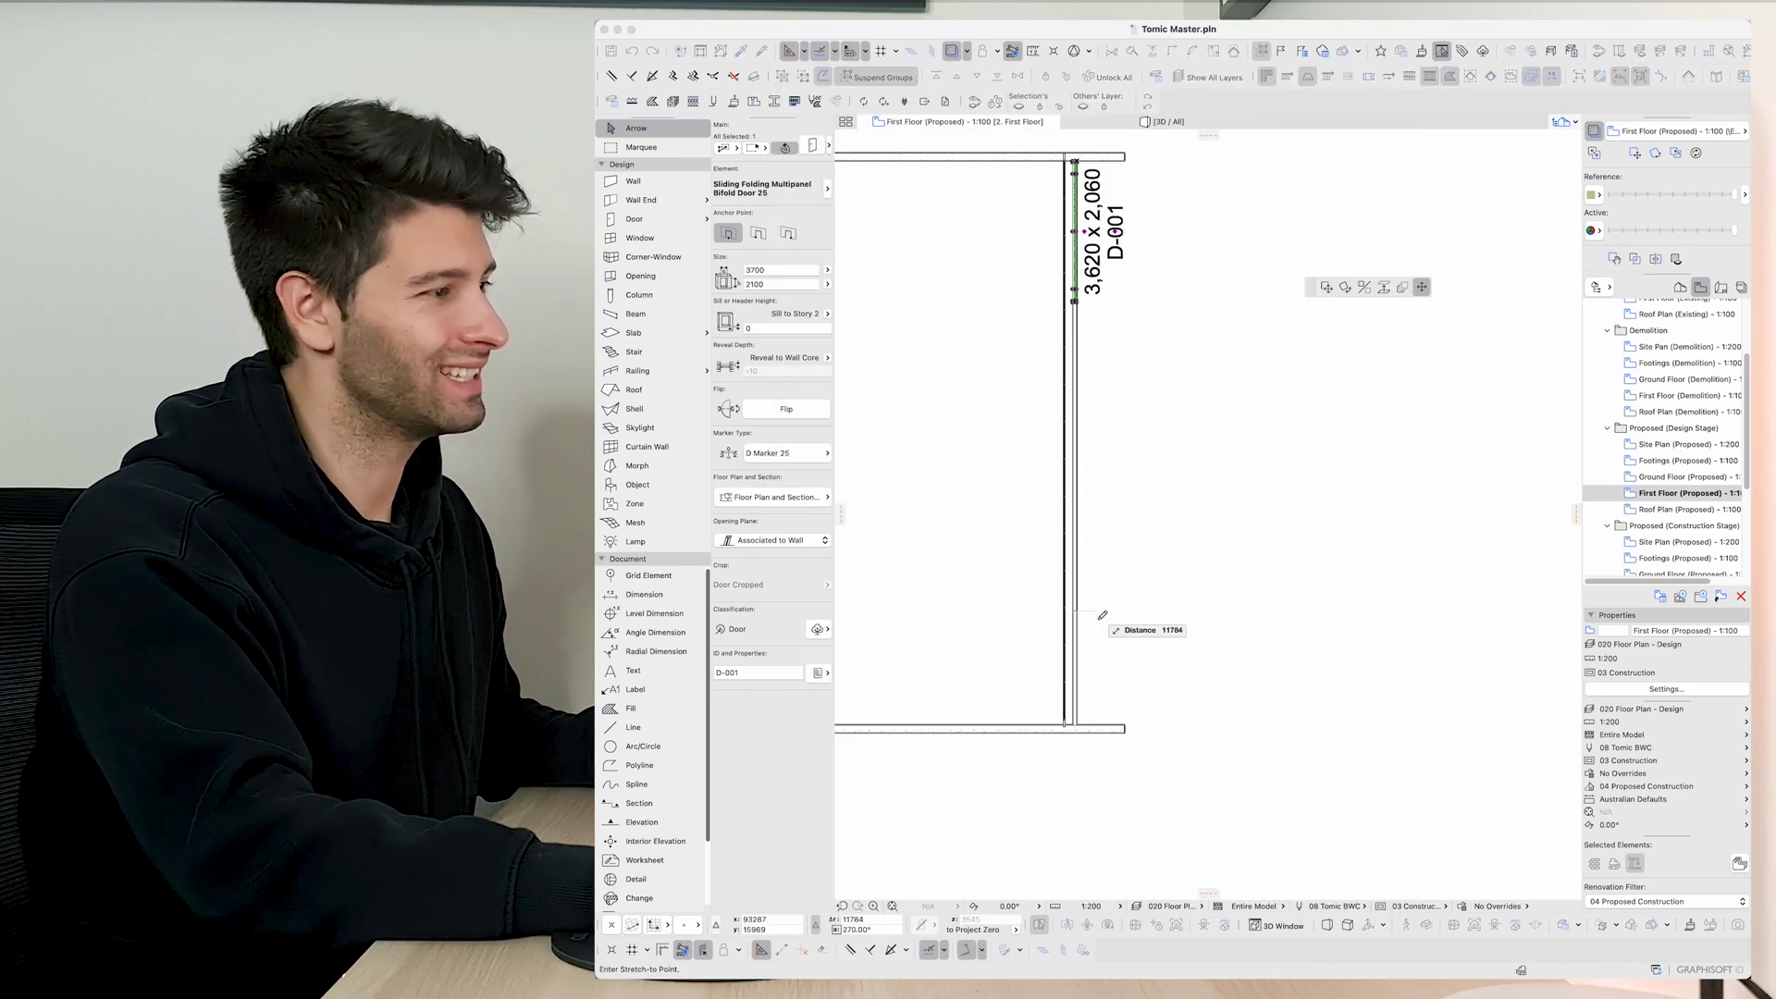
left_click(1080, 722)
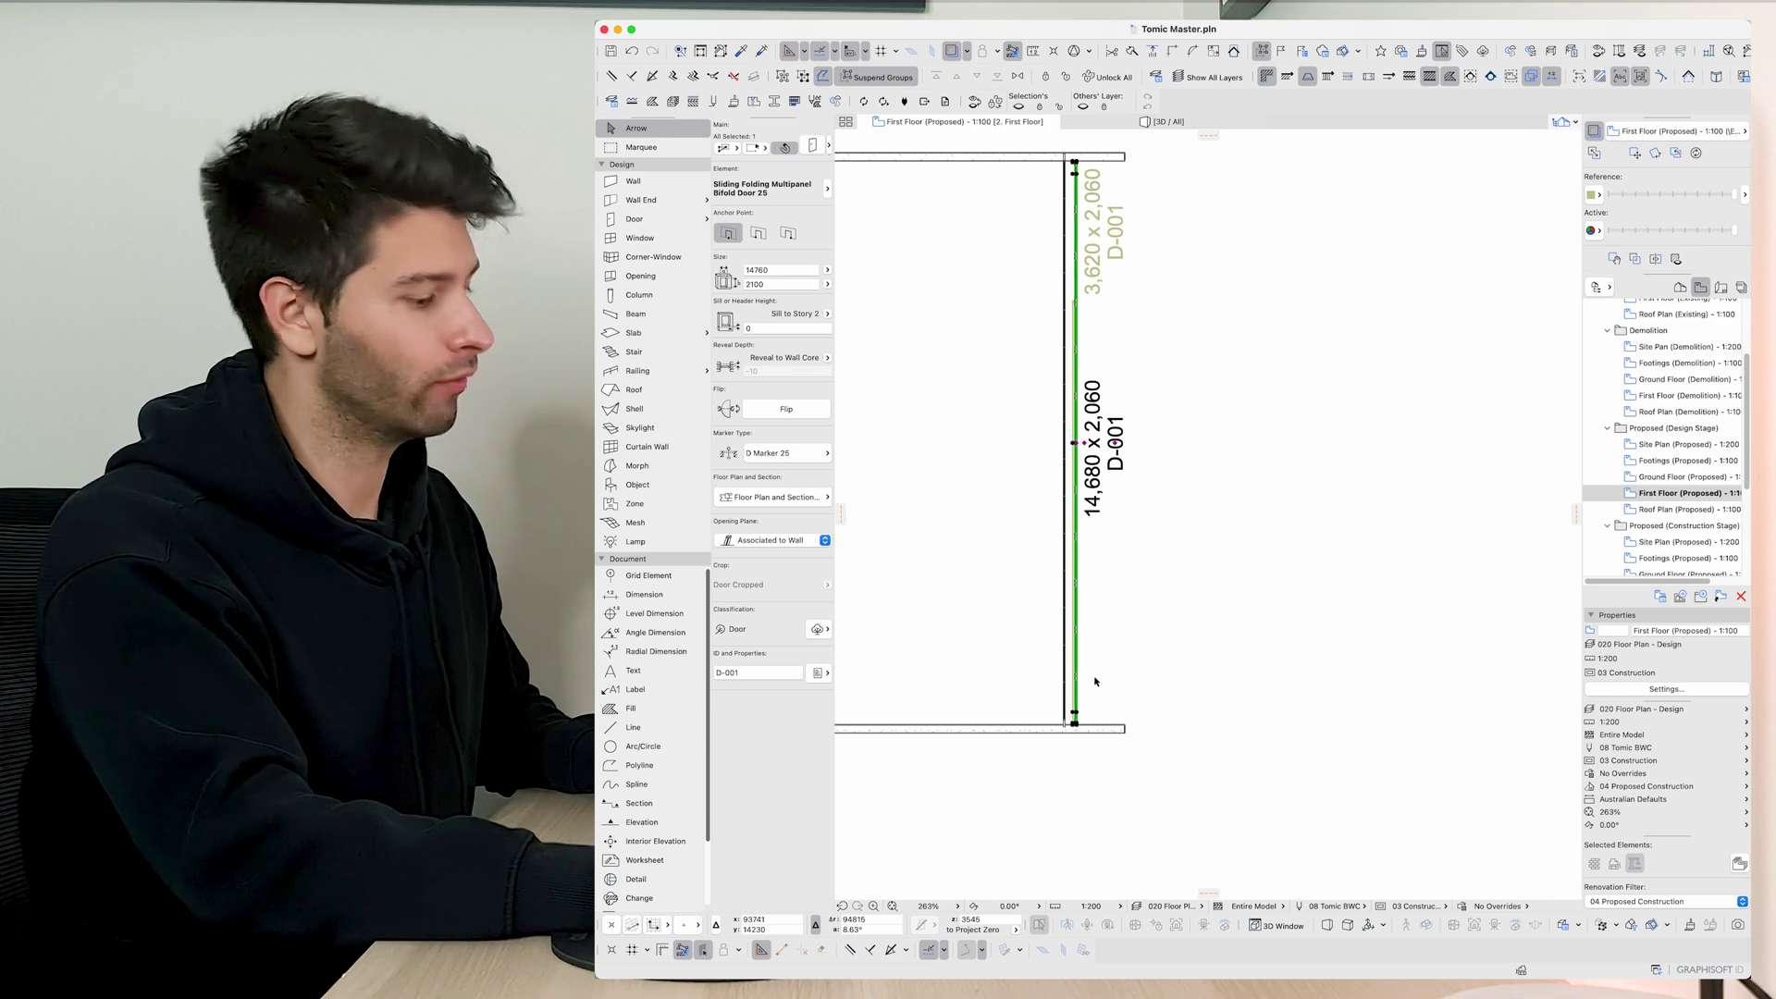
Set the bifold door's leaf grid to 1 x 12 panes per side.
key("ctrl+t")
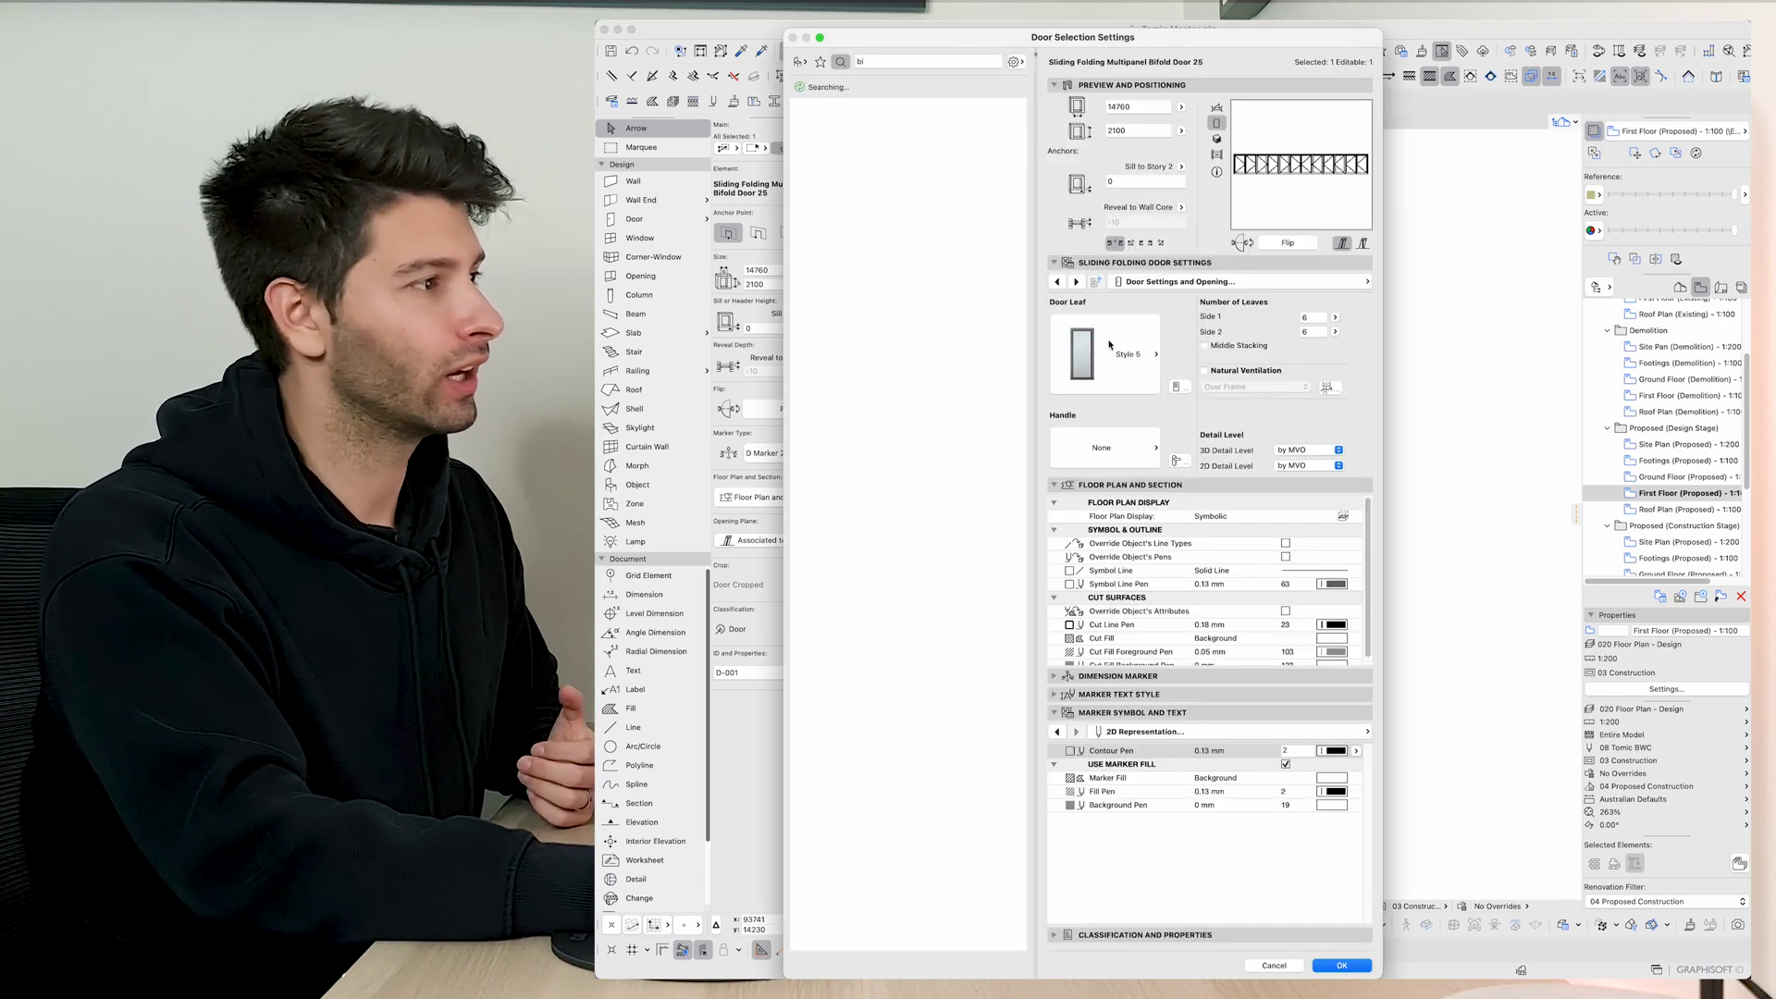
left_click(1109, 344)
left_click(1193, 368)
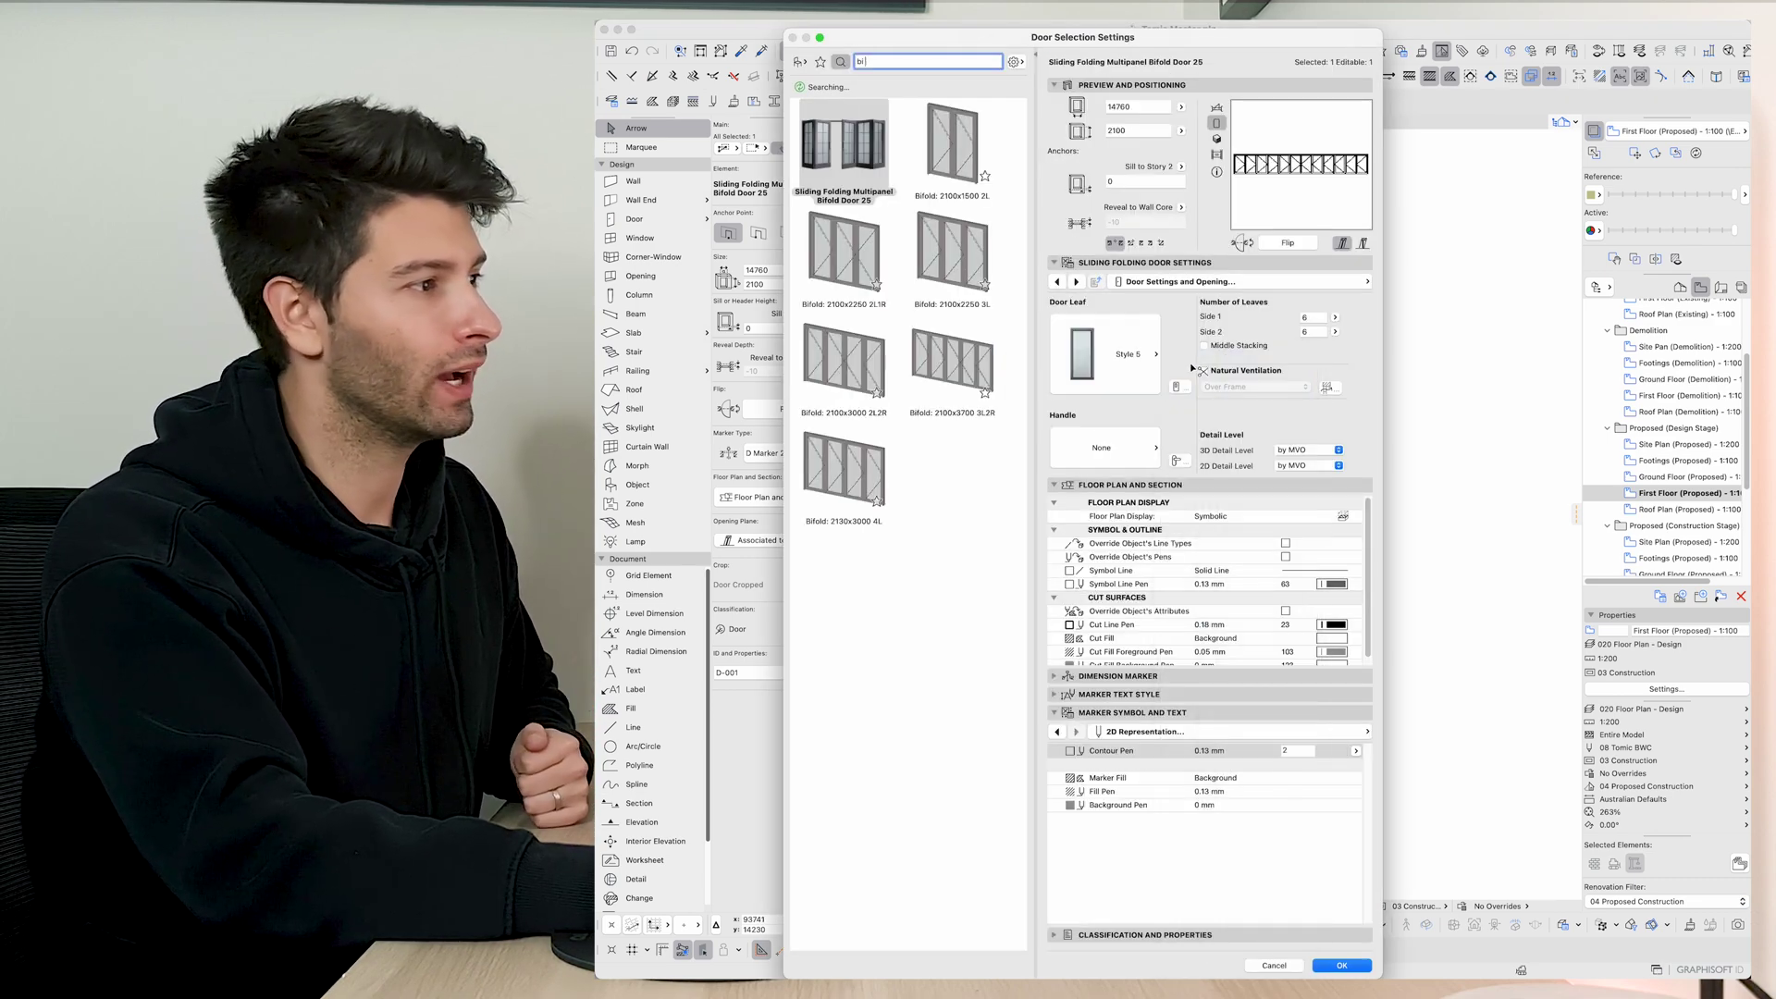
left_click(1176, 389)
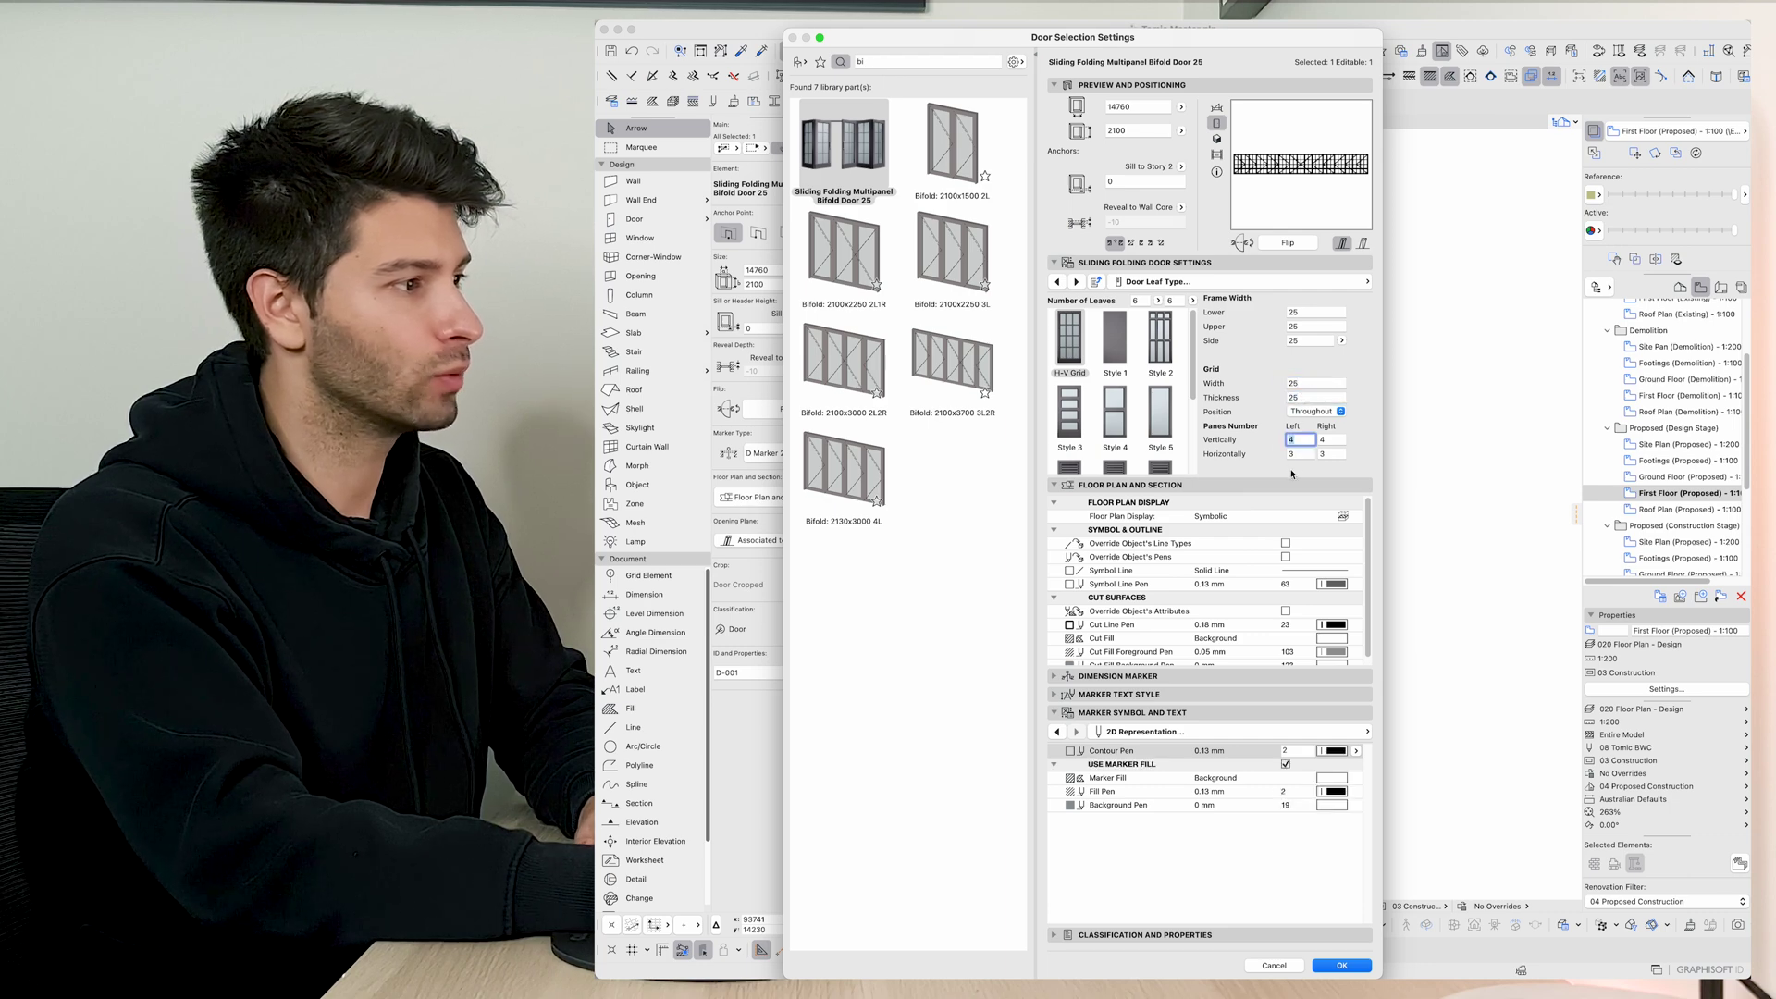
type("1")
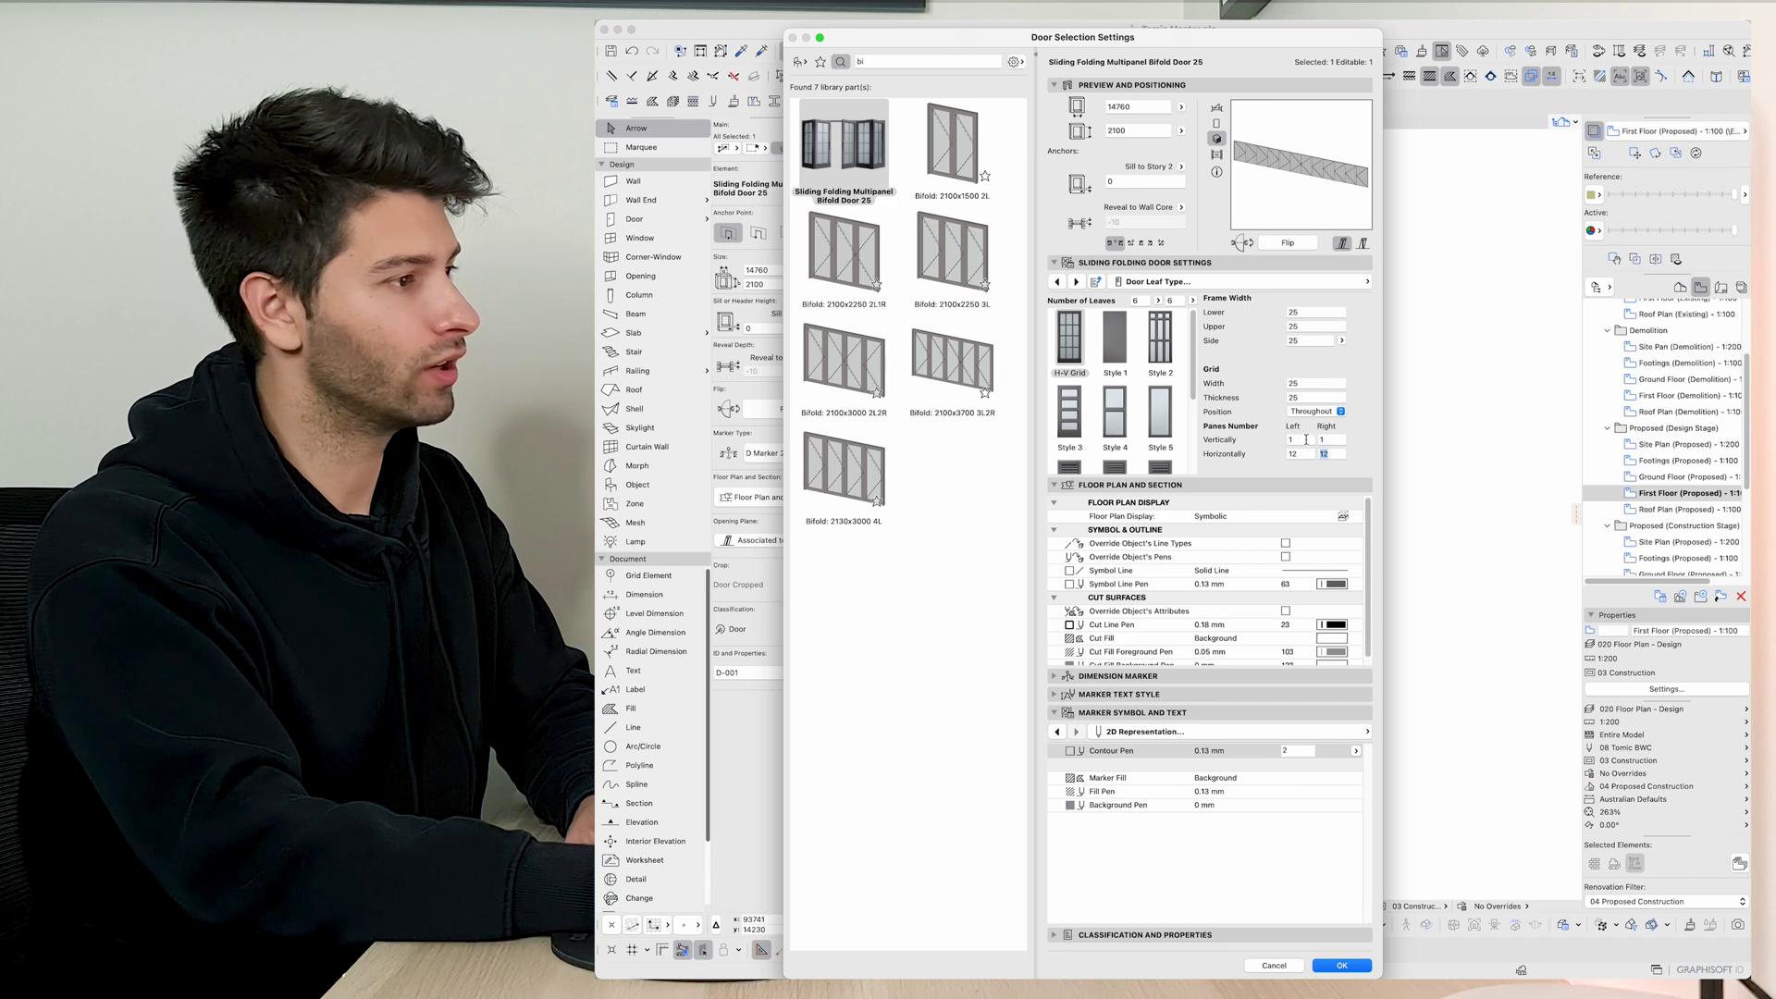
left_click(1302, 441)
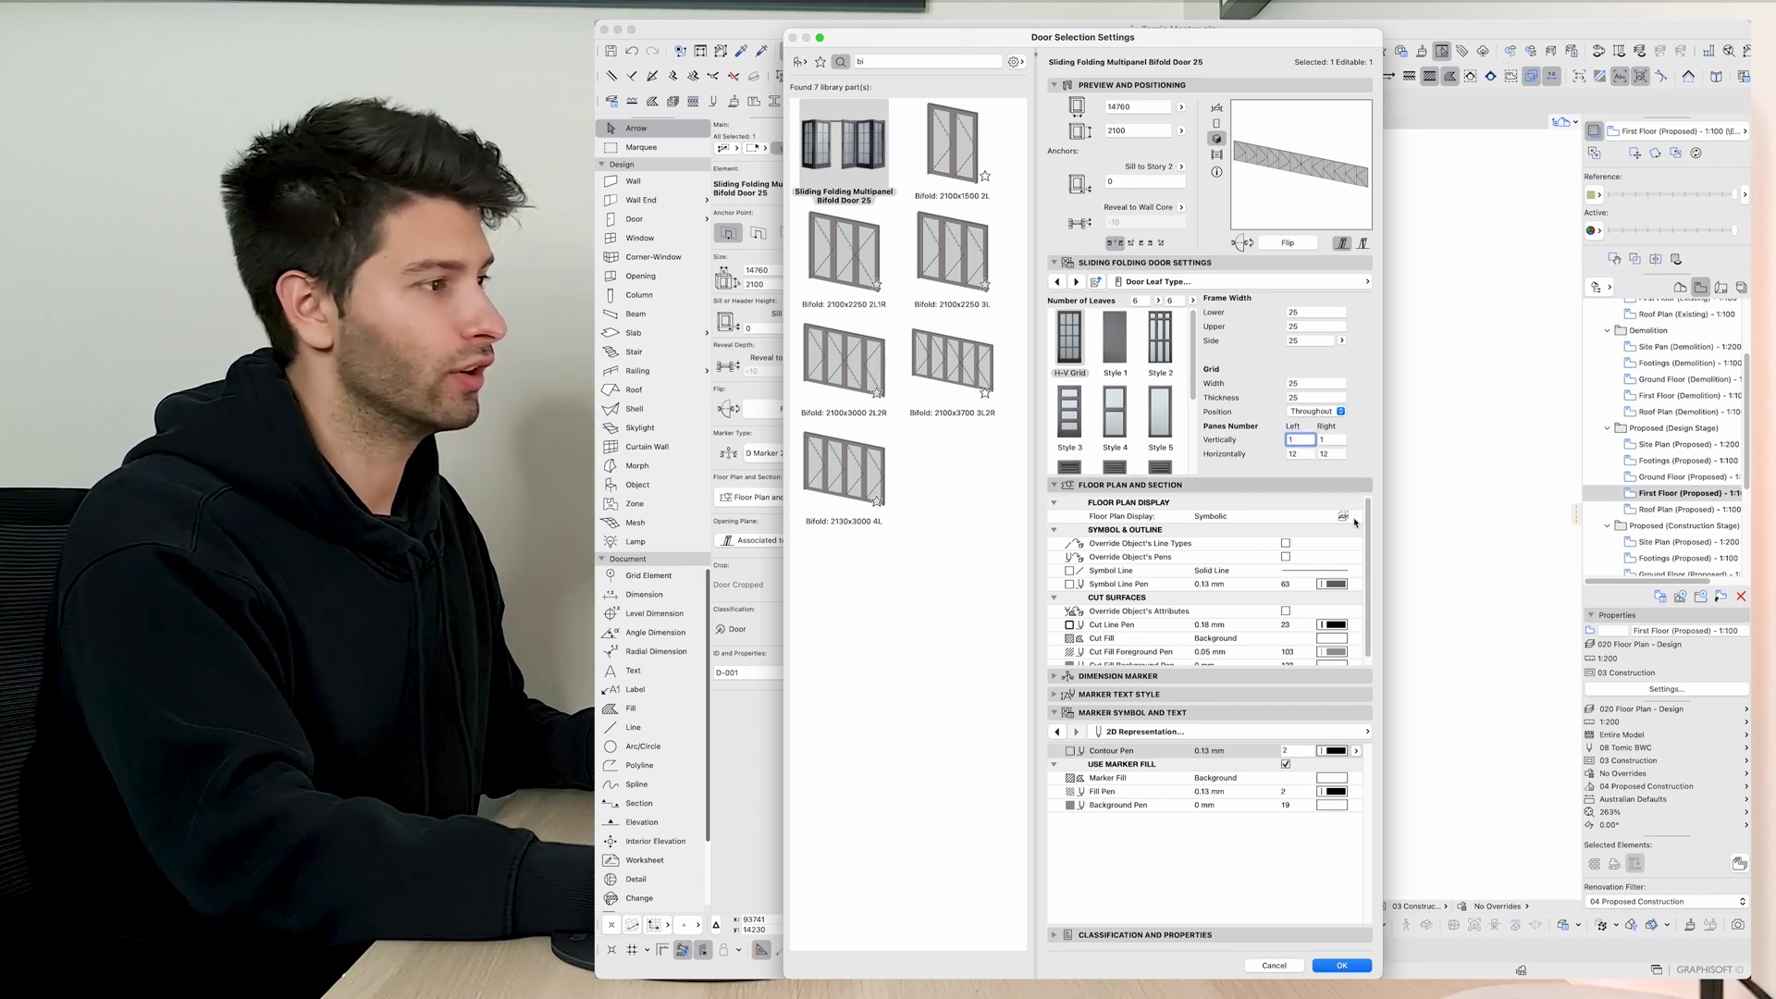
Set the door frame's outside surface to Wood - Walnut Vertical.
left_click(1163, 285)
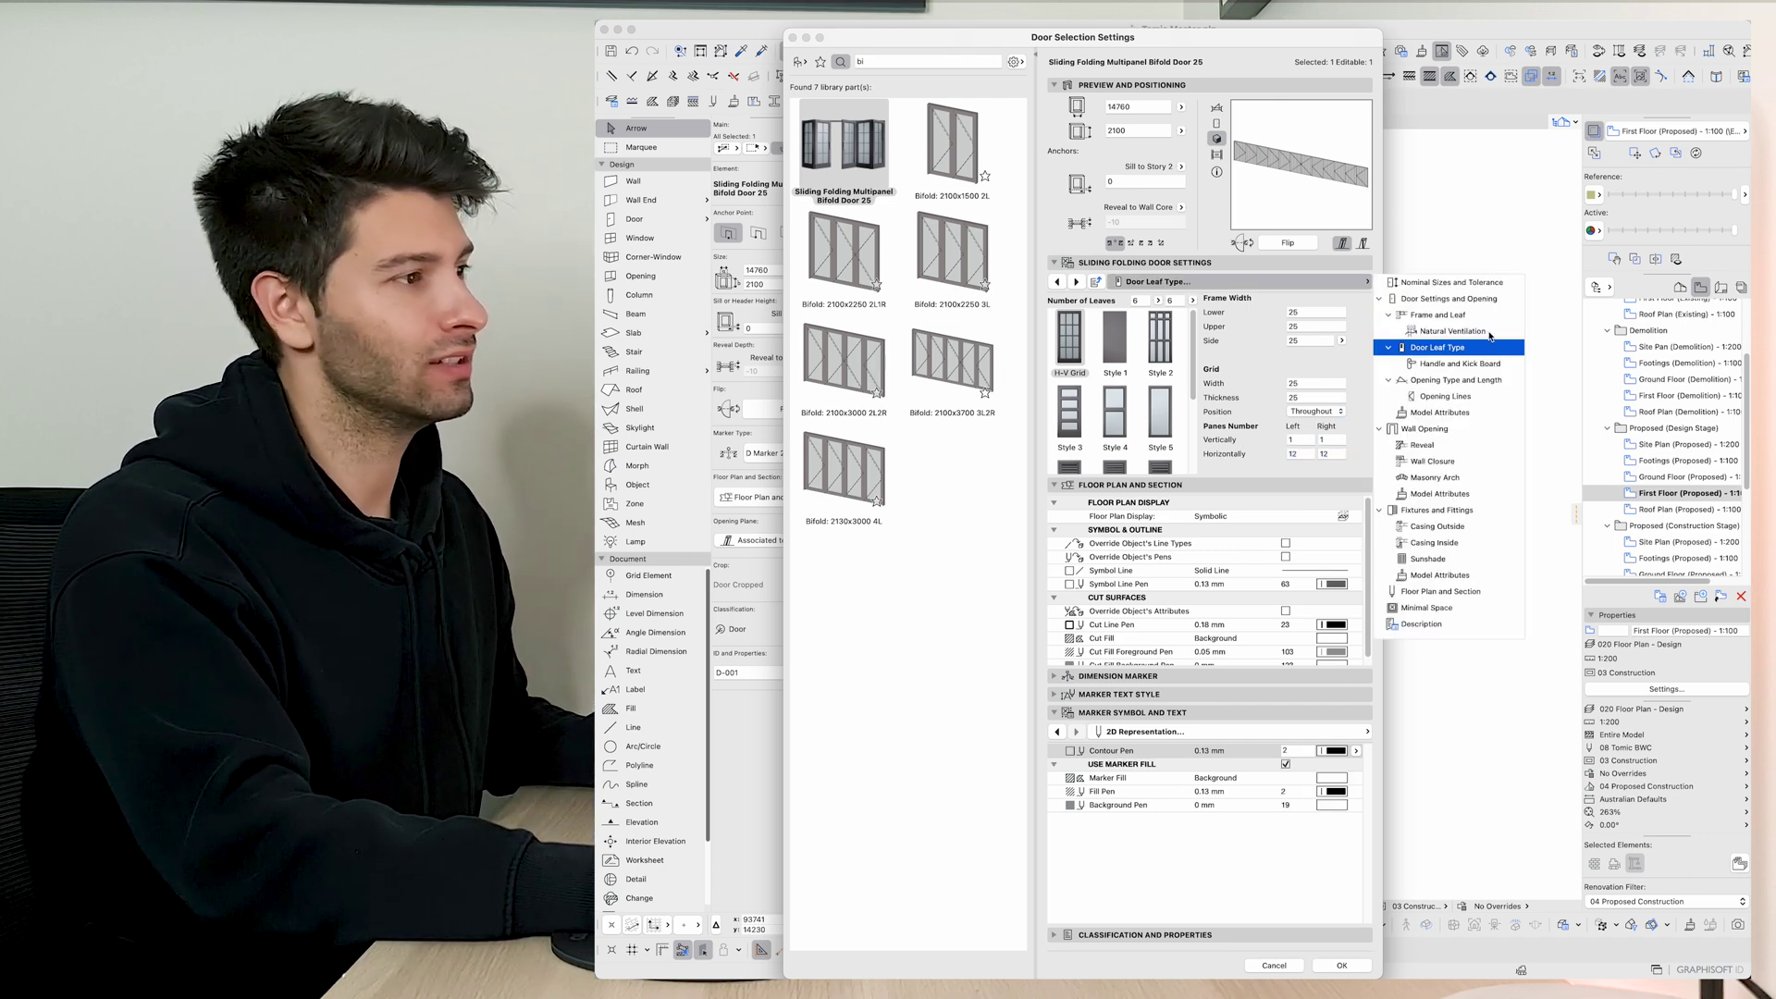
left_click(1440, 411)
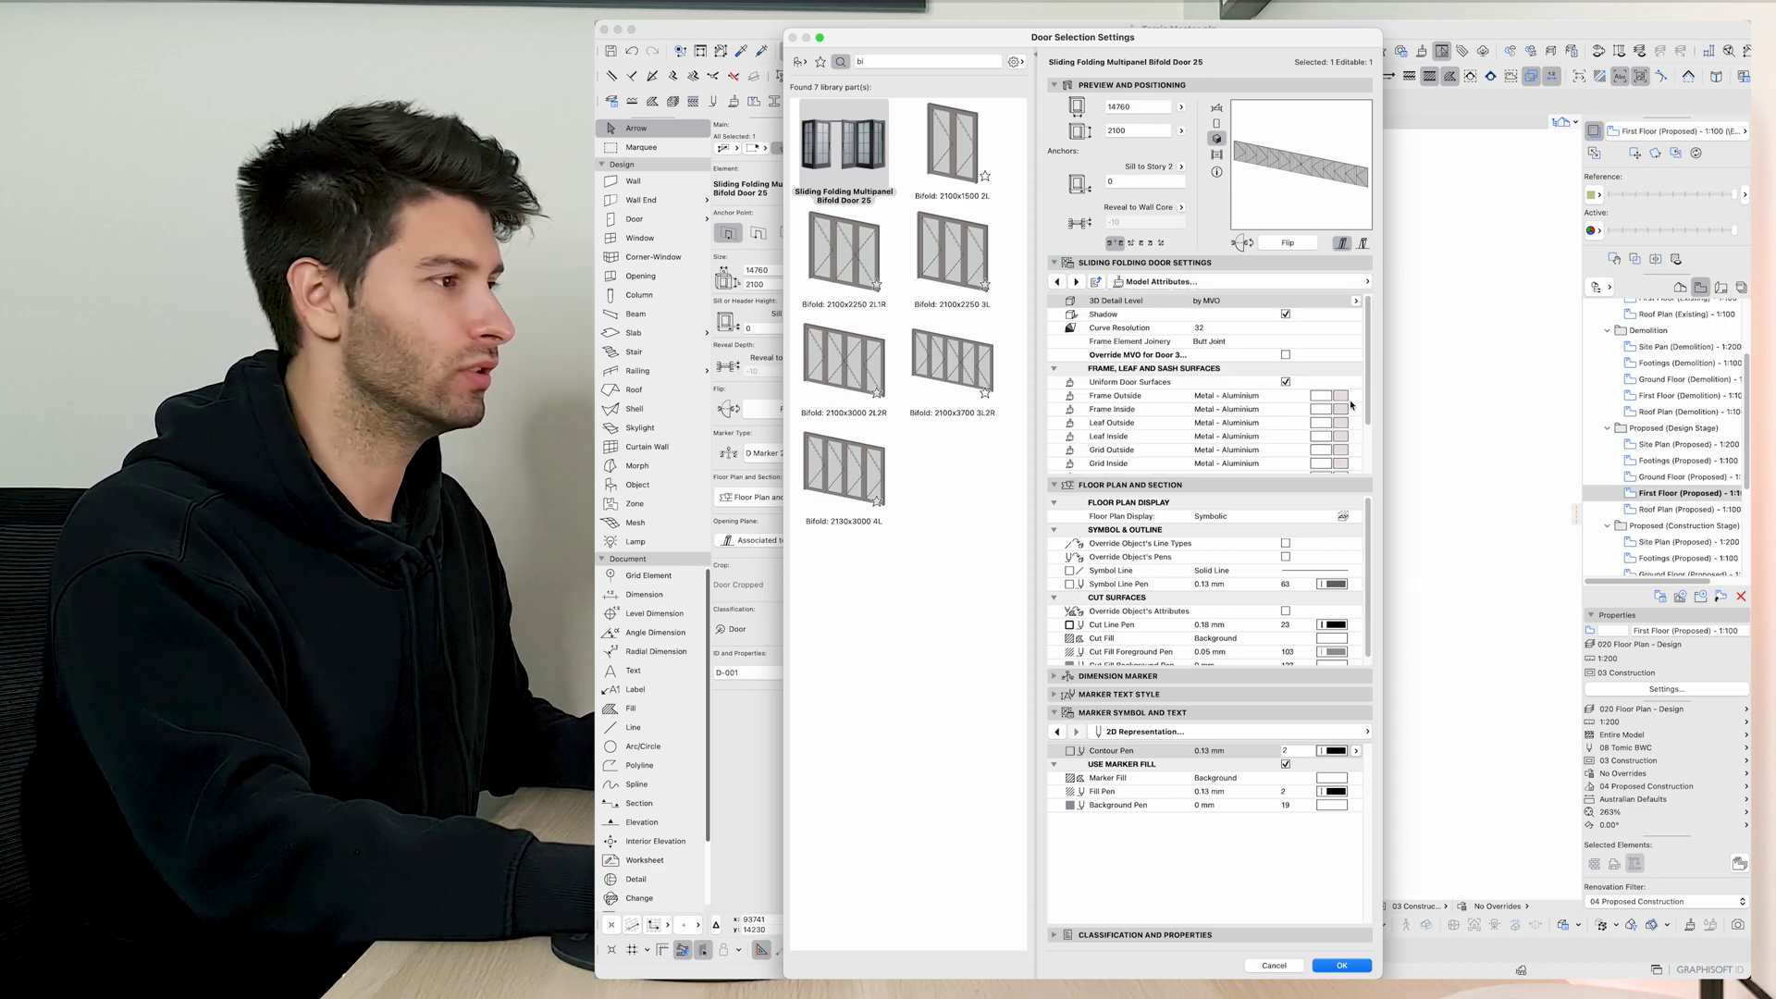
left_click(1177, 398)
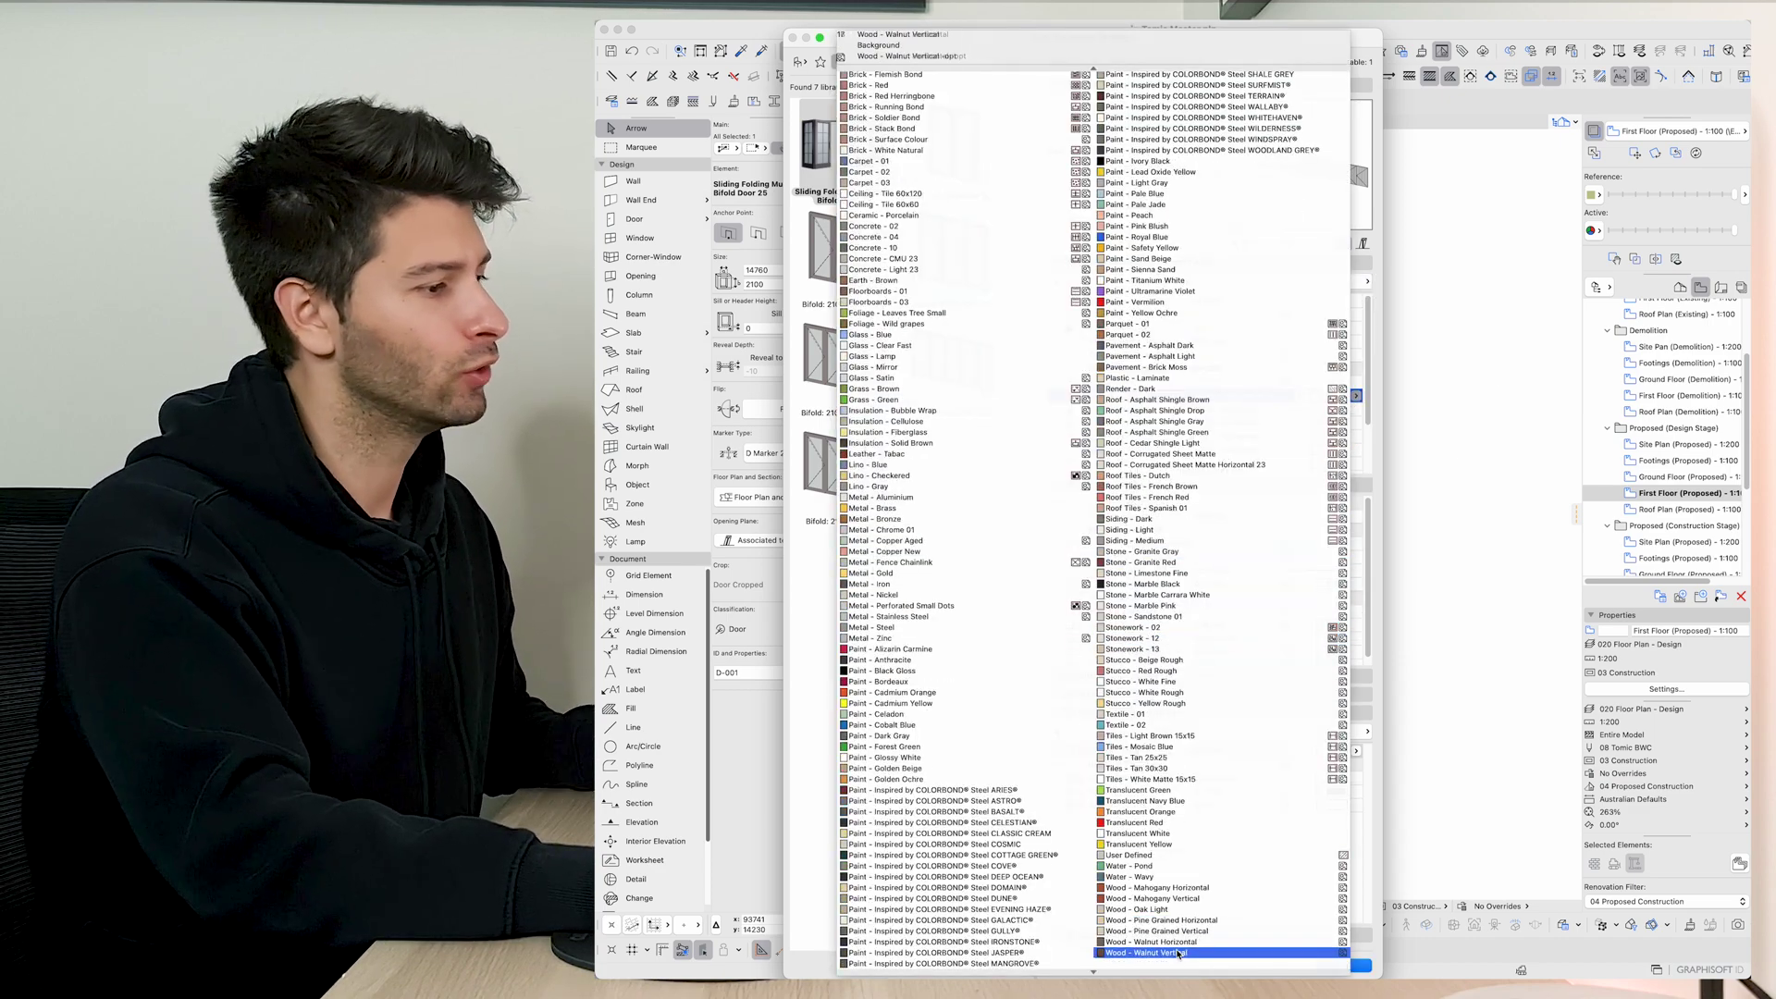
left_click(1166, 952)
Confirm the walnut door settings and select the bifold screen in 3D.
left_click(1343, 966)
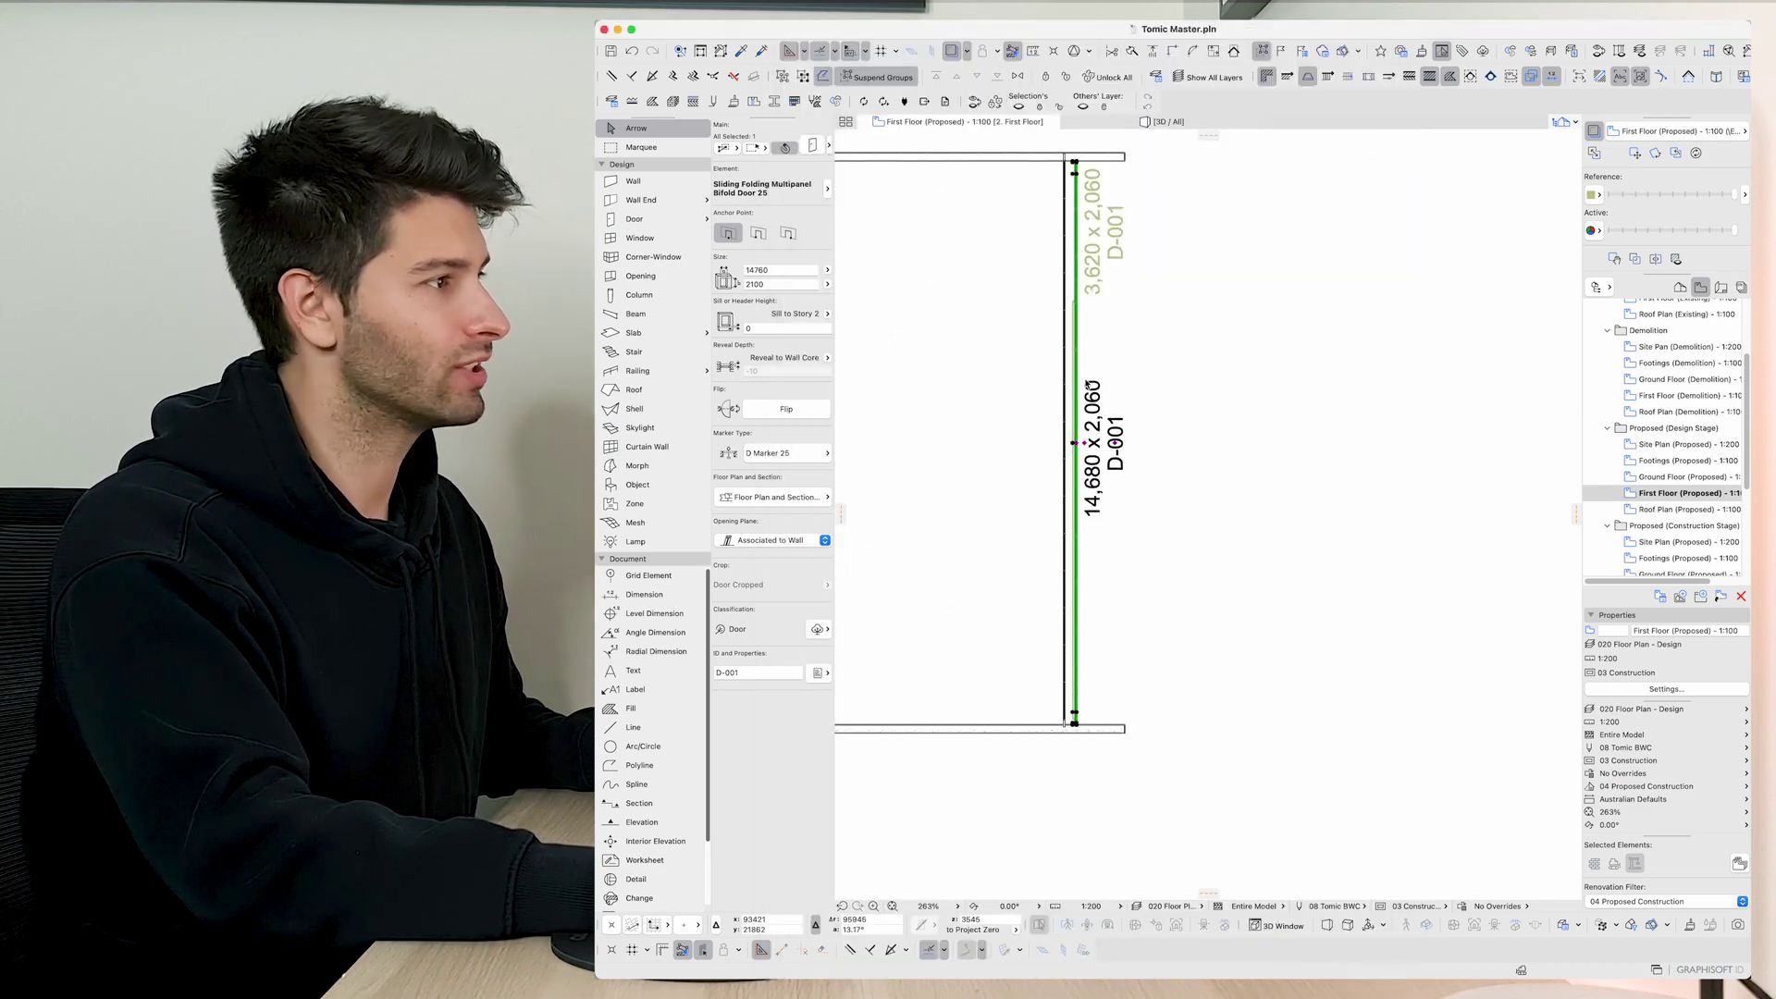
left_click(1158, 122)
middle_click_drag(1035, 365, 1484, 581, "shift")
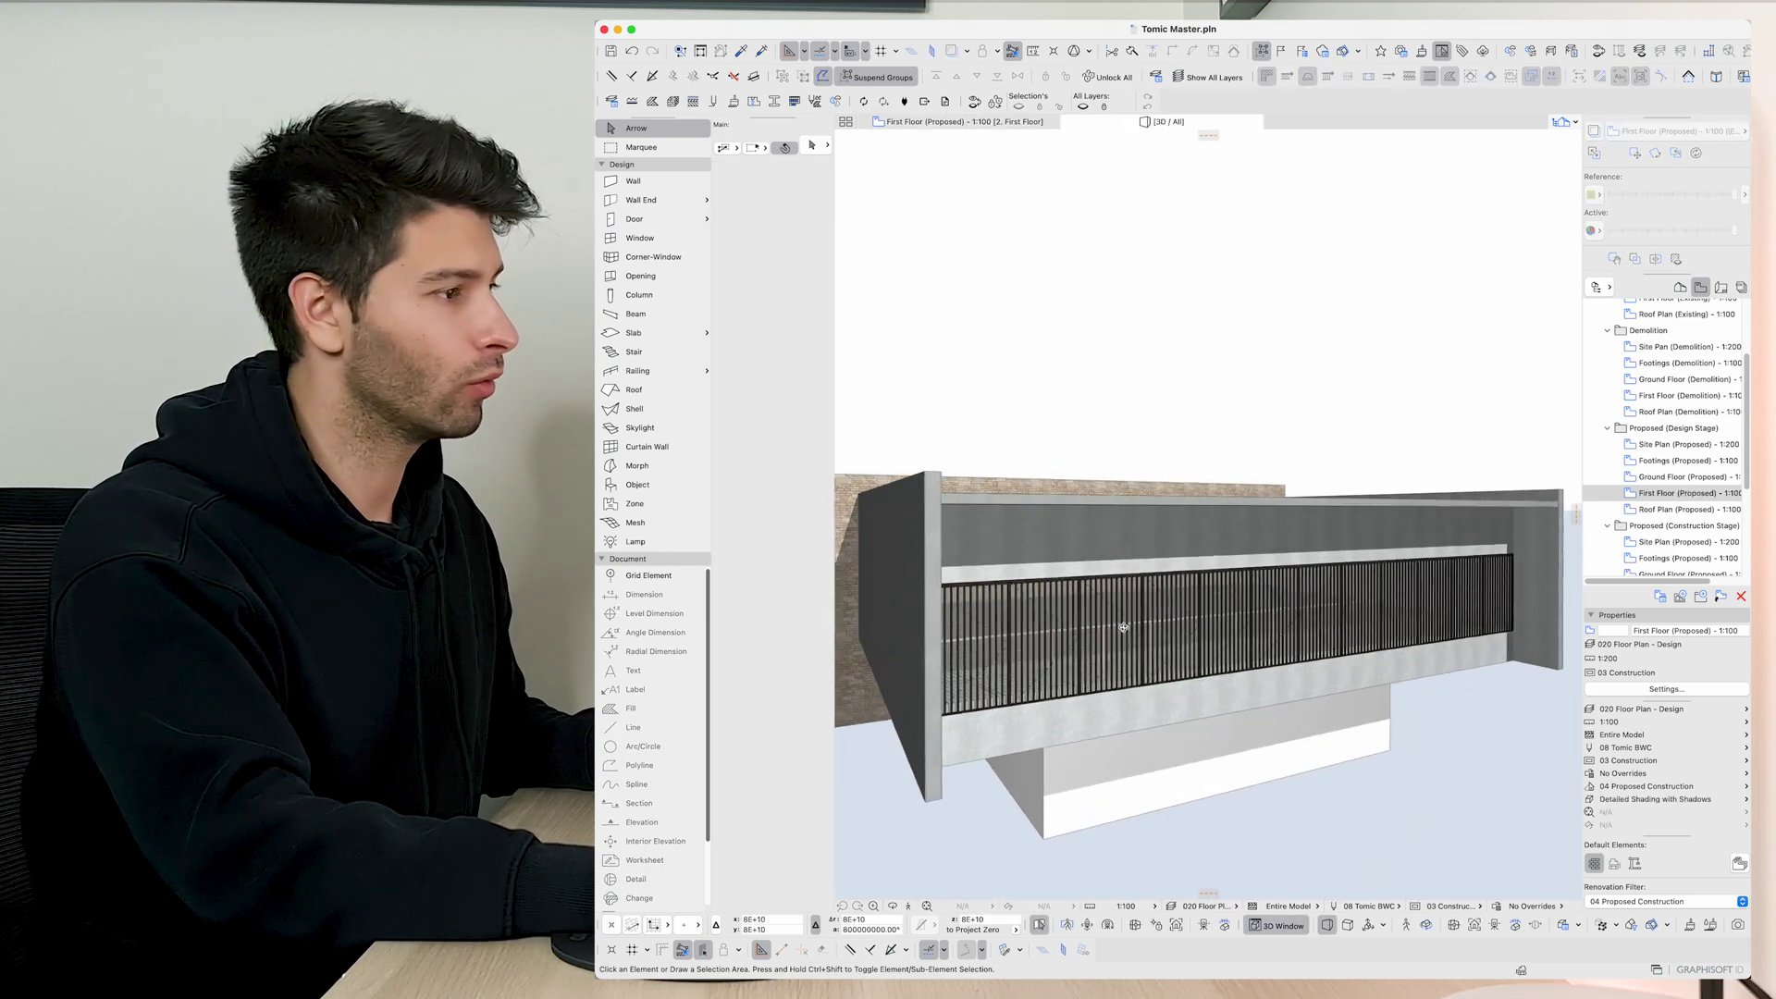
left_click(1483, 580)
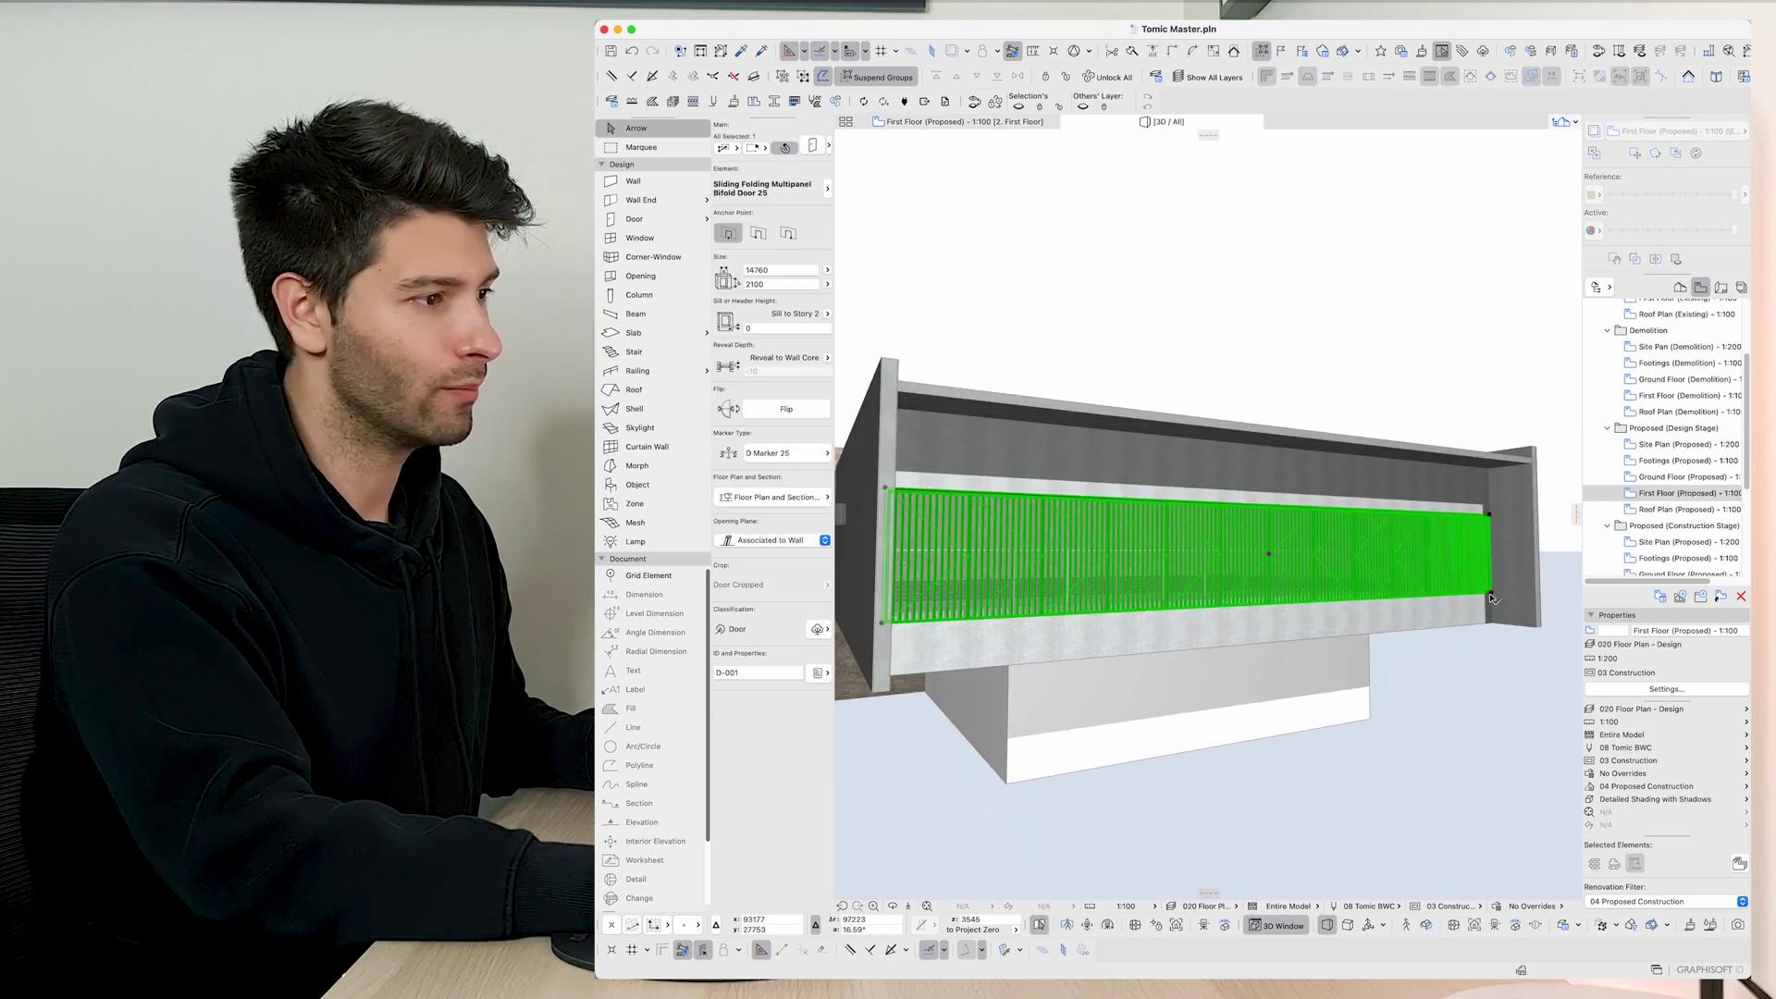
Raise the bifold door to 4150 so it fills the front wall at 14,760 x 4,150.
left_click(1492, 597)
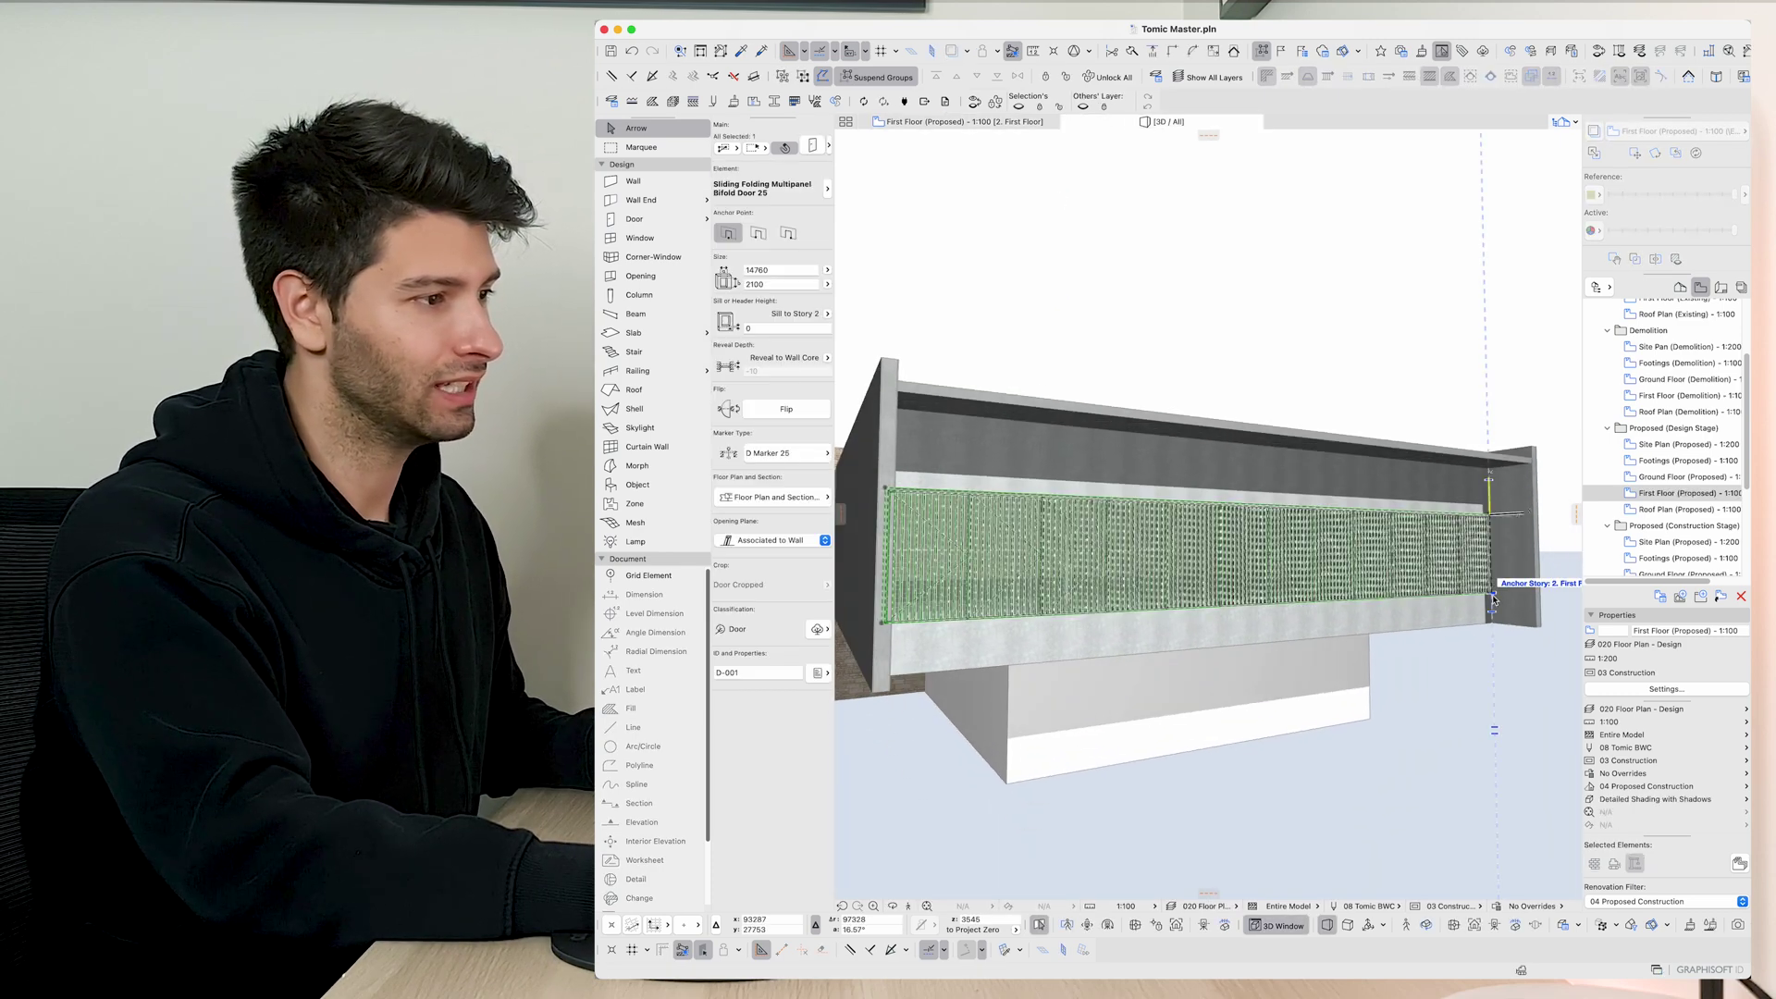
left_click(1492, 528)
left_click(1492, 496)
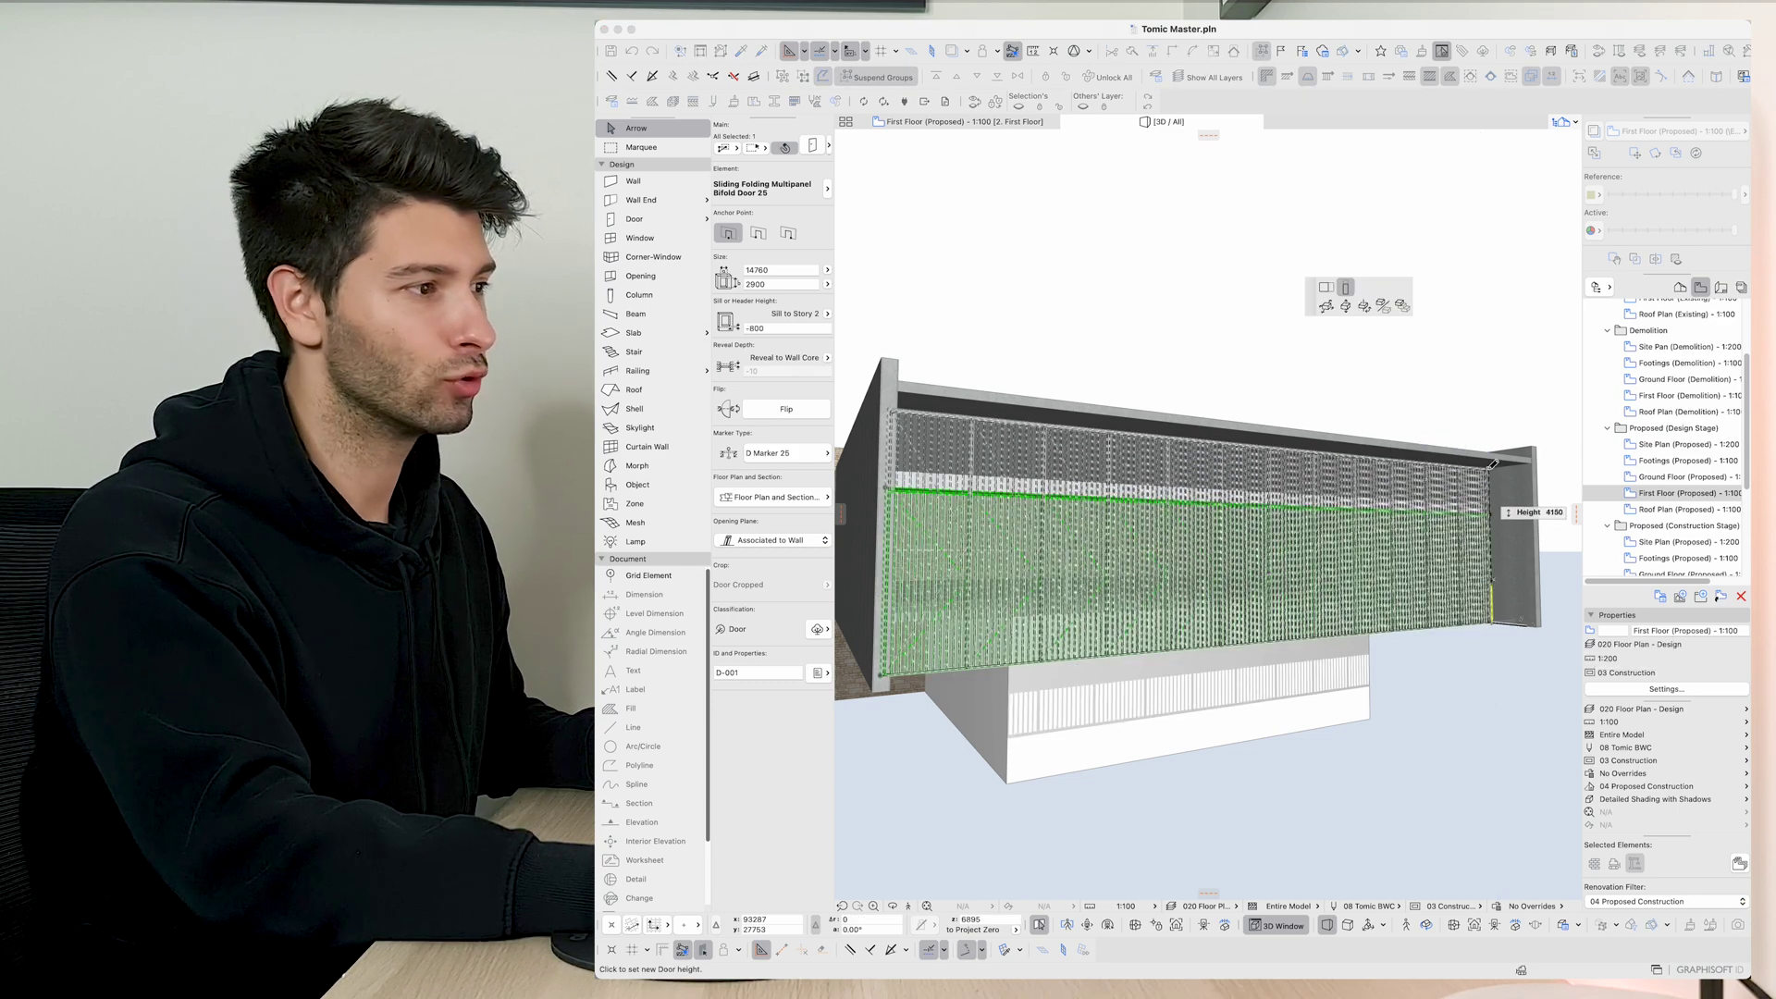
left_click(1408, 534)
key("Escape")
scroll(1360, 541, "down", 3)
scroll(1318, 544, "down", 3)
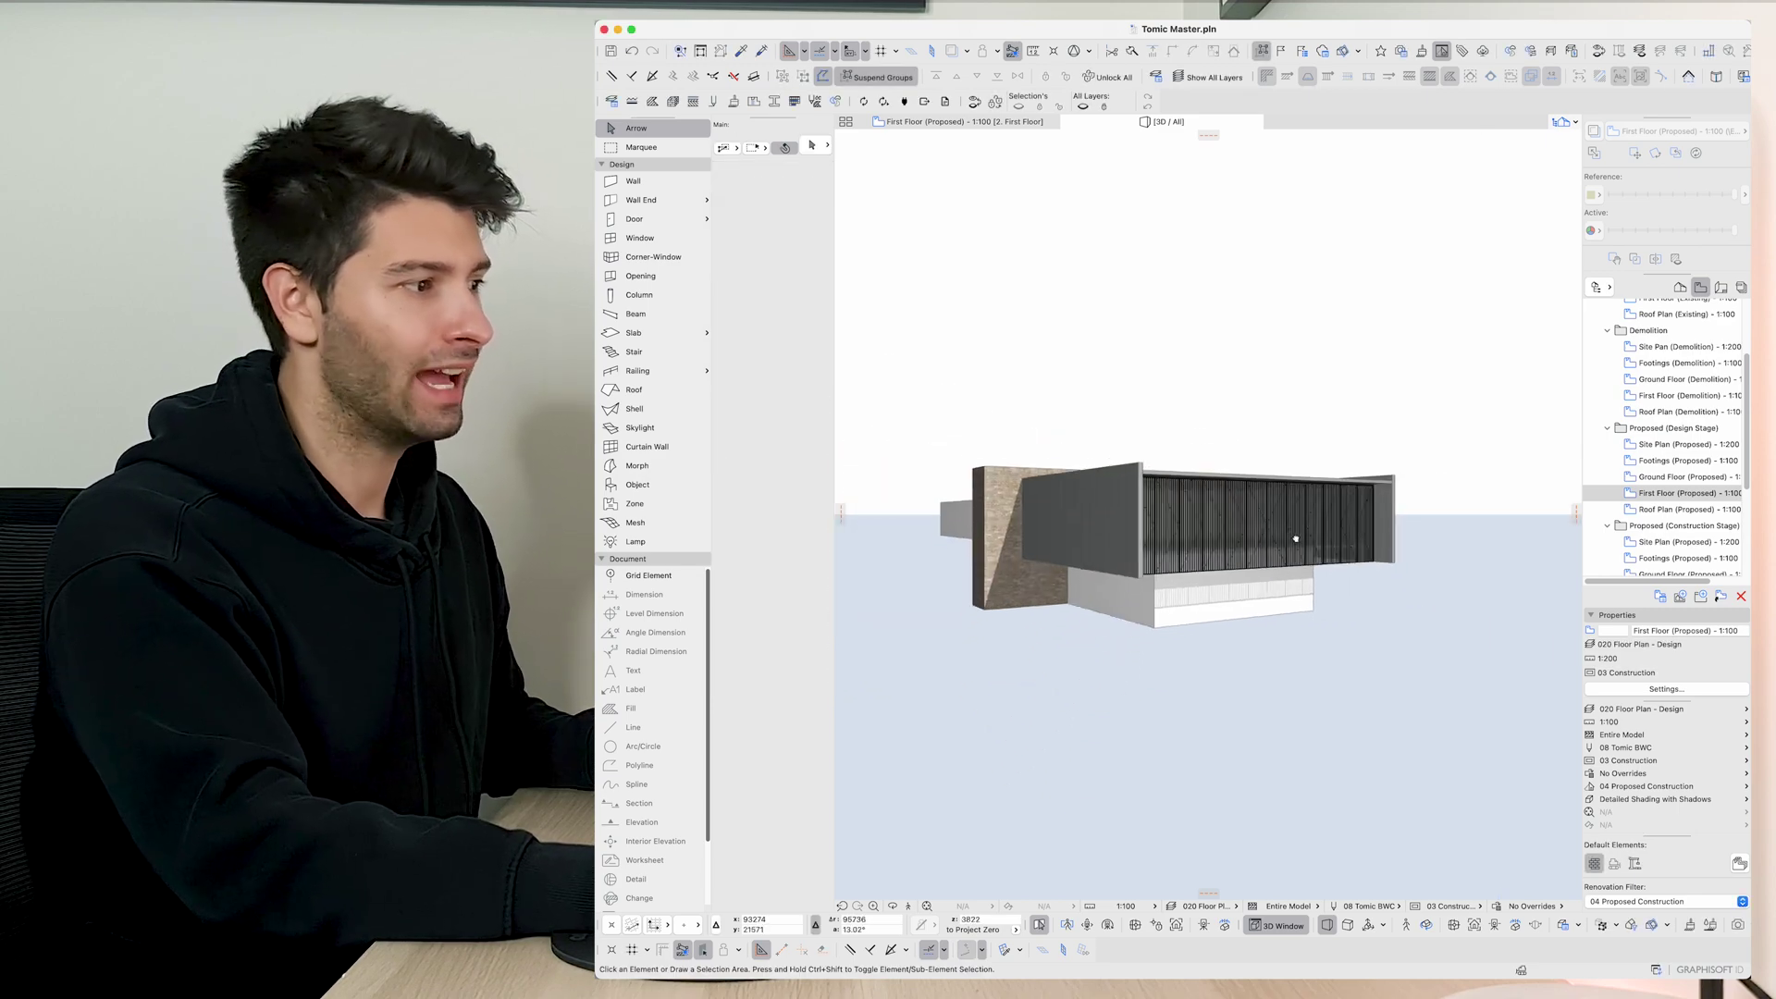
middle_click_drag(1304, 544, 1268, 602, "shift")
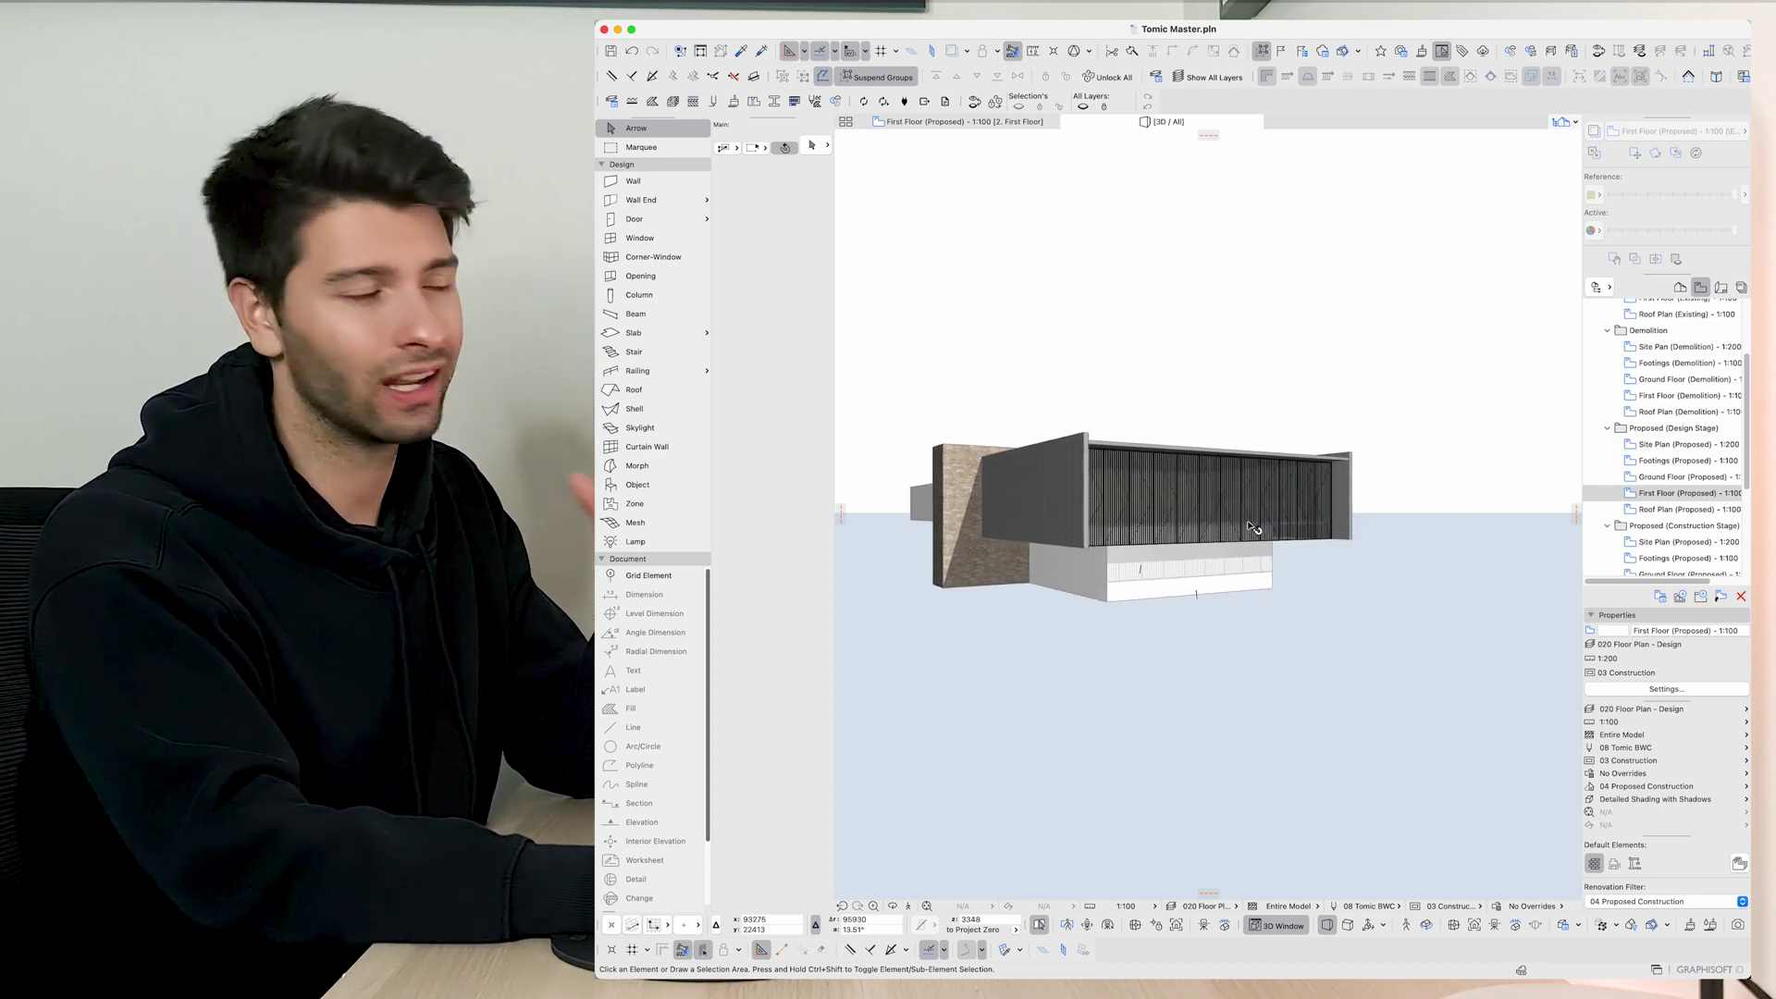
double_click(1217, 518)
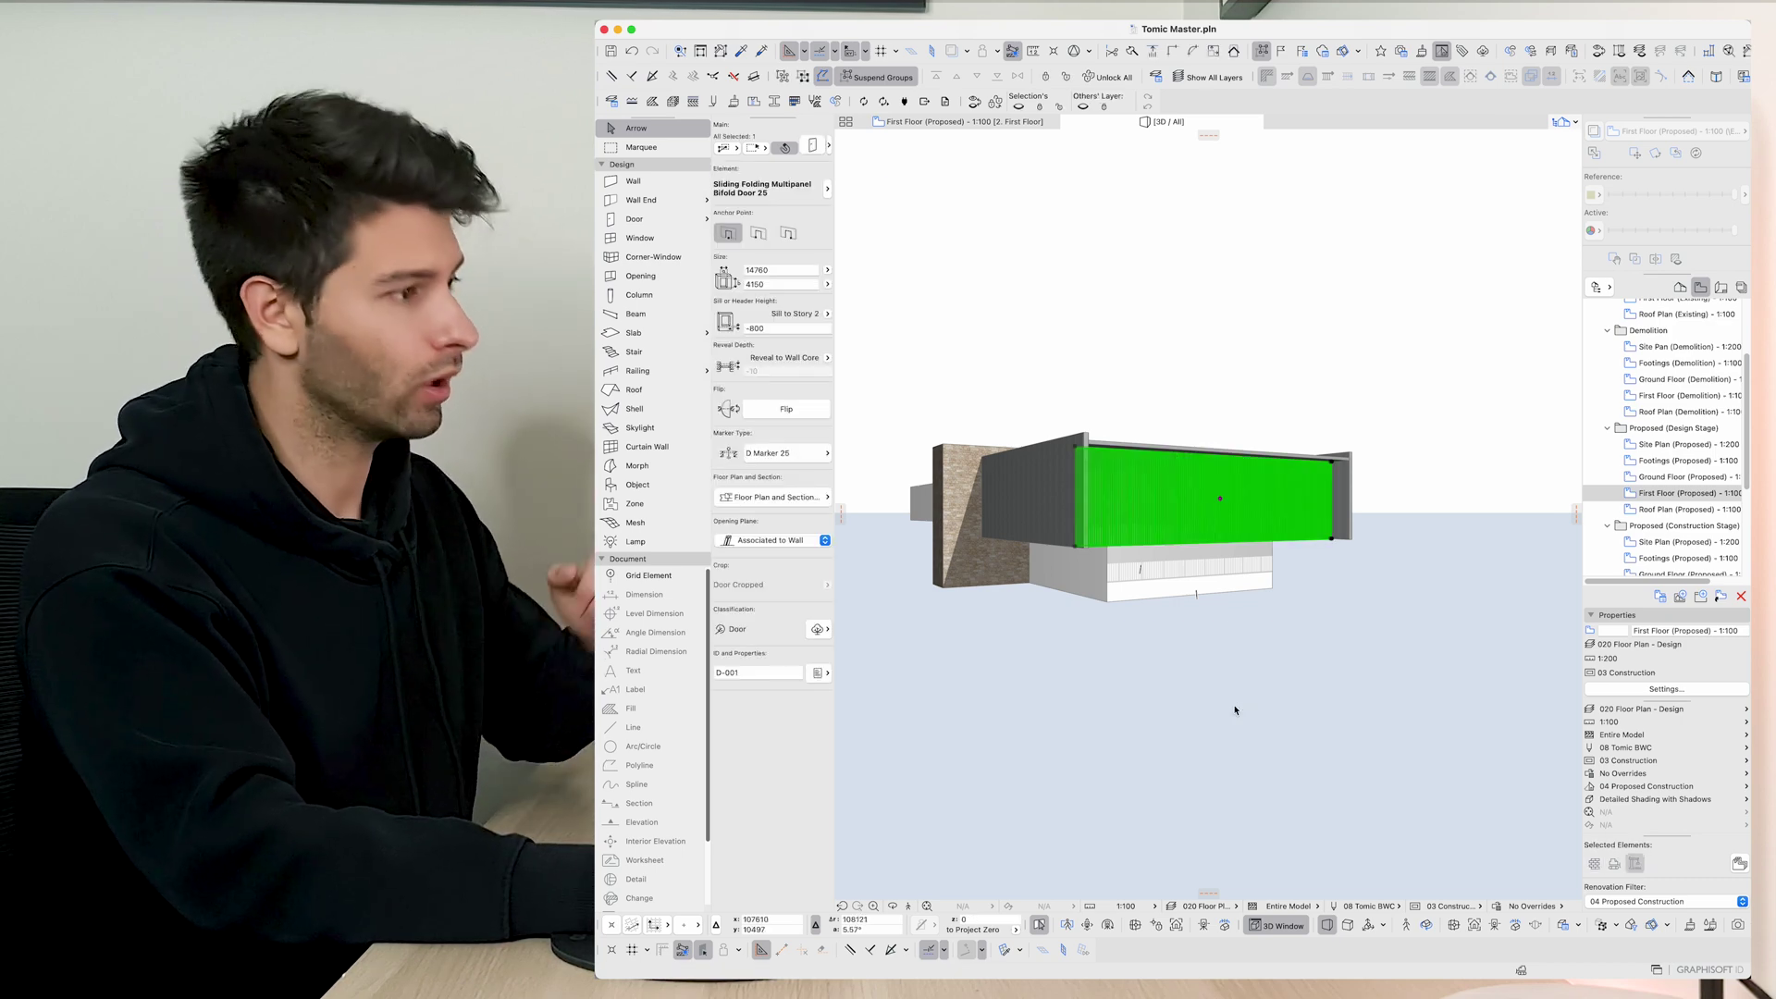
Set the door's Side 1 Width in 3D to 2000 on the Opening Type and Length page.
left_click(1366, 281)
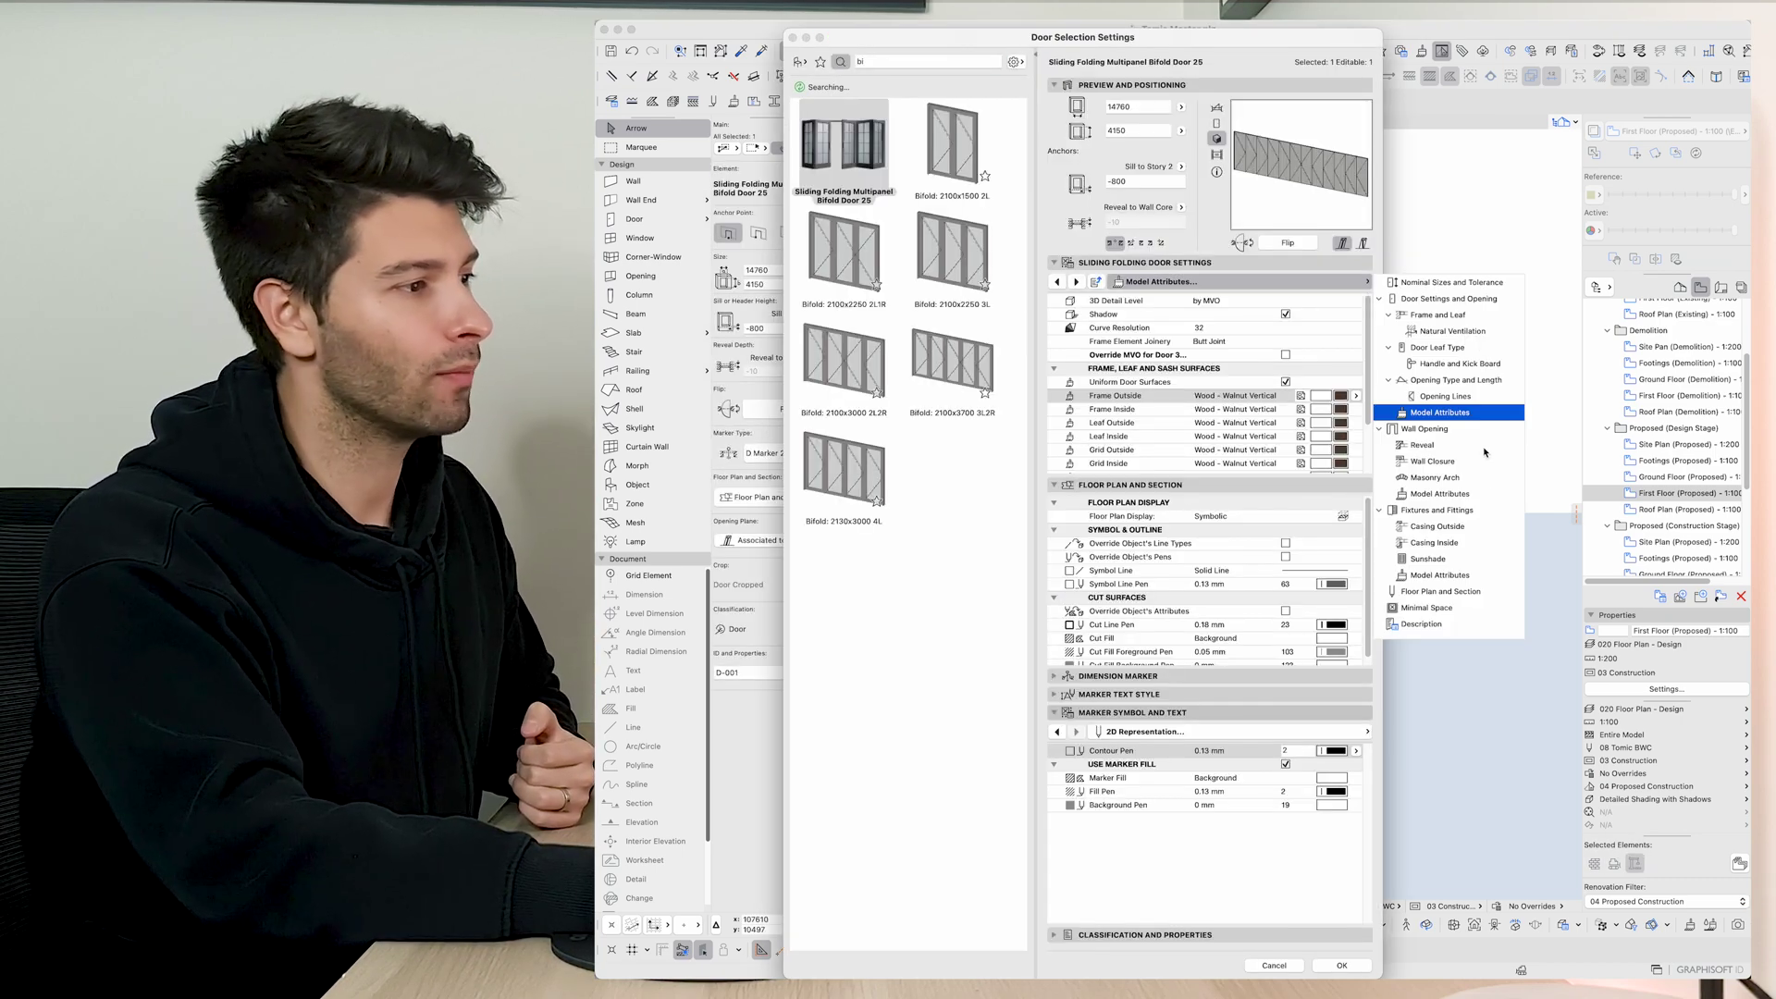
left_click(1465, 380)
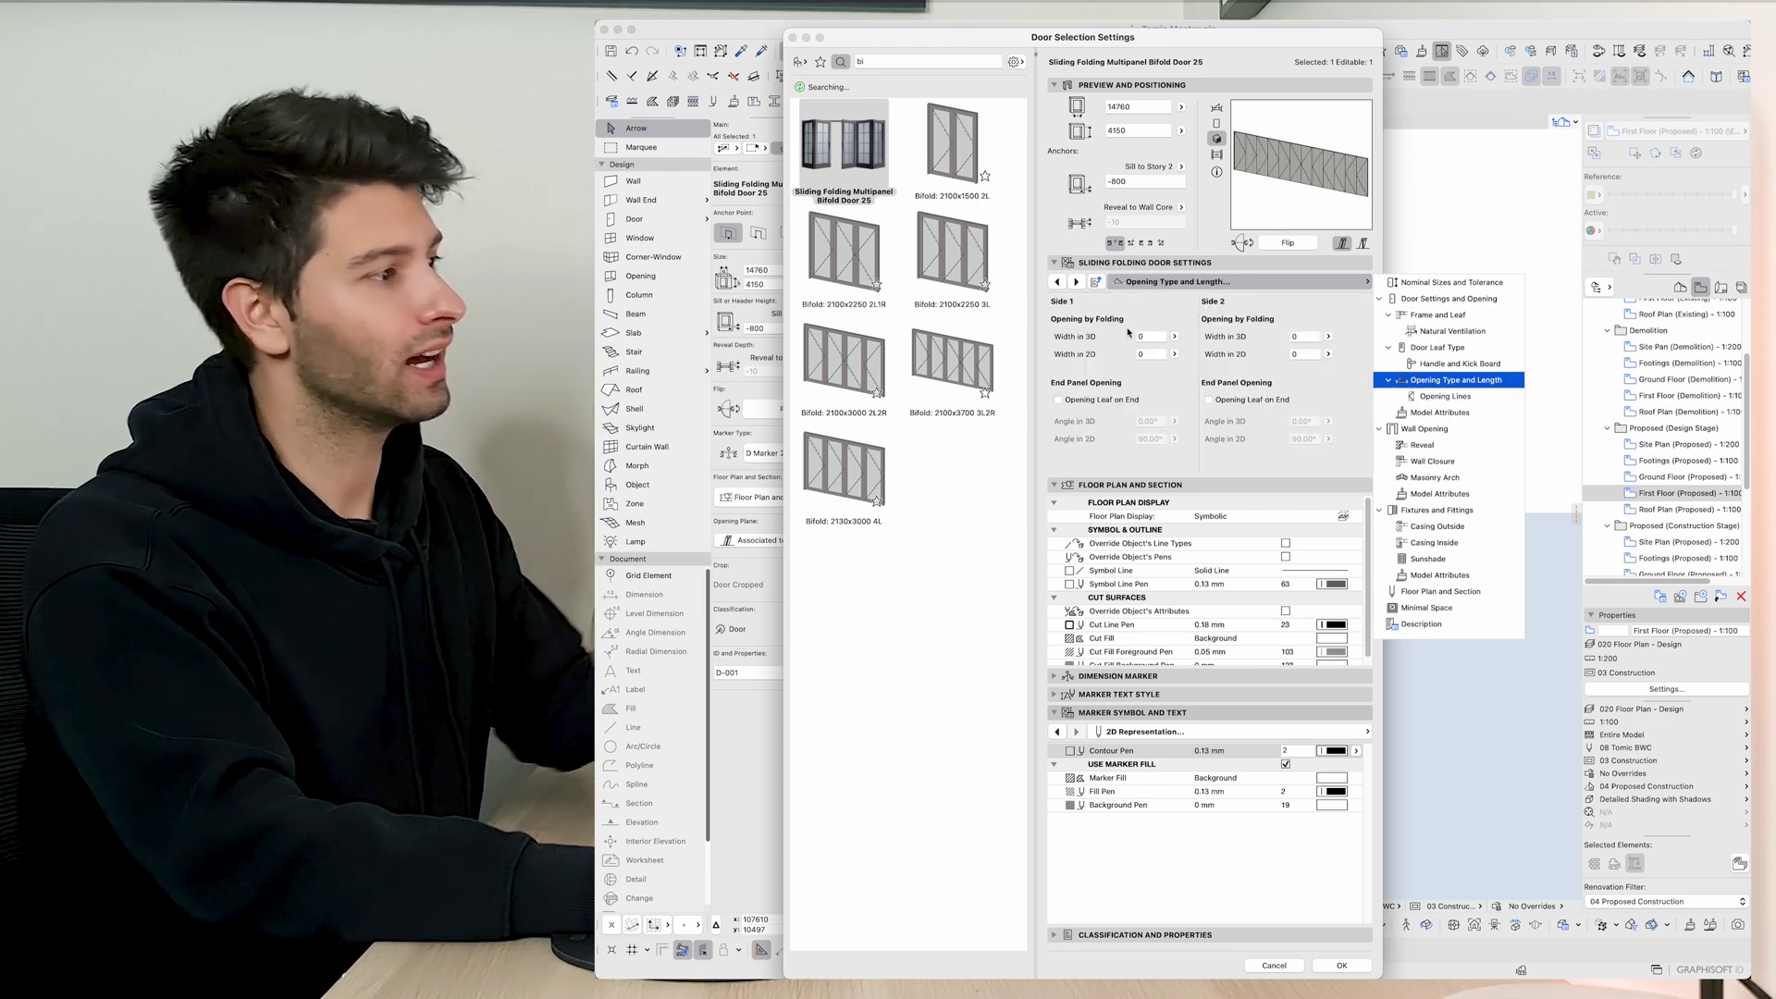
left_click(1068, 421)
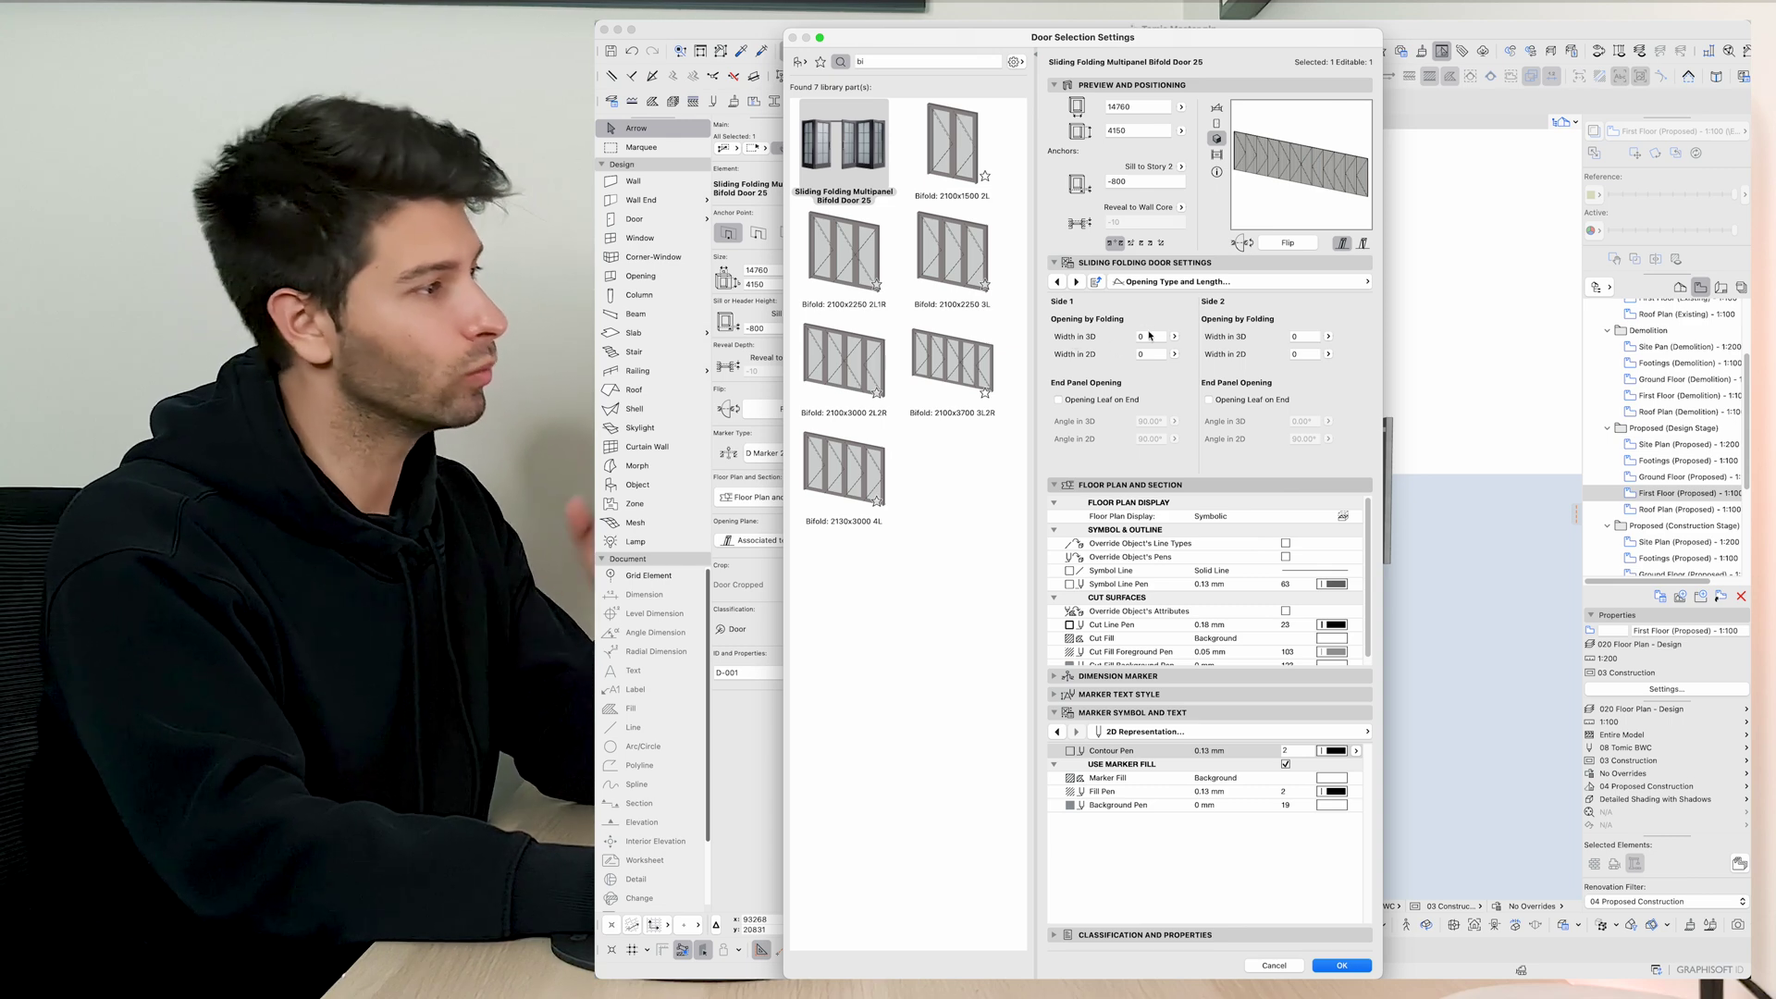
type("2000")
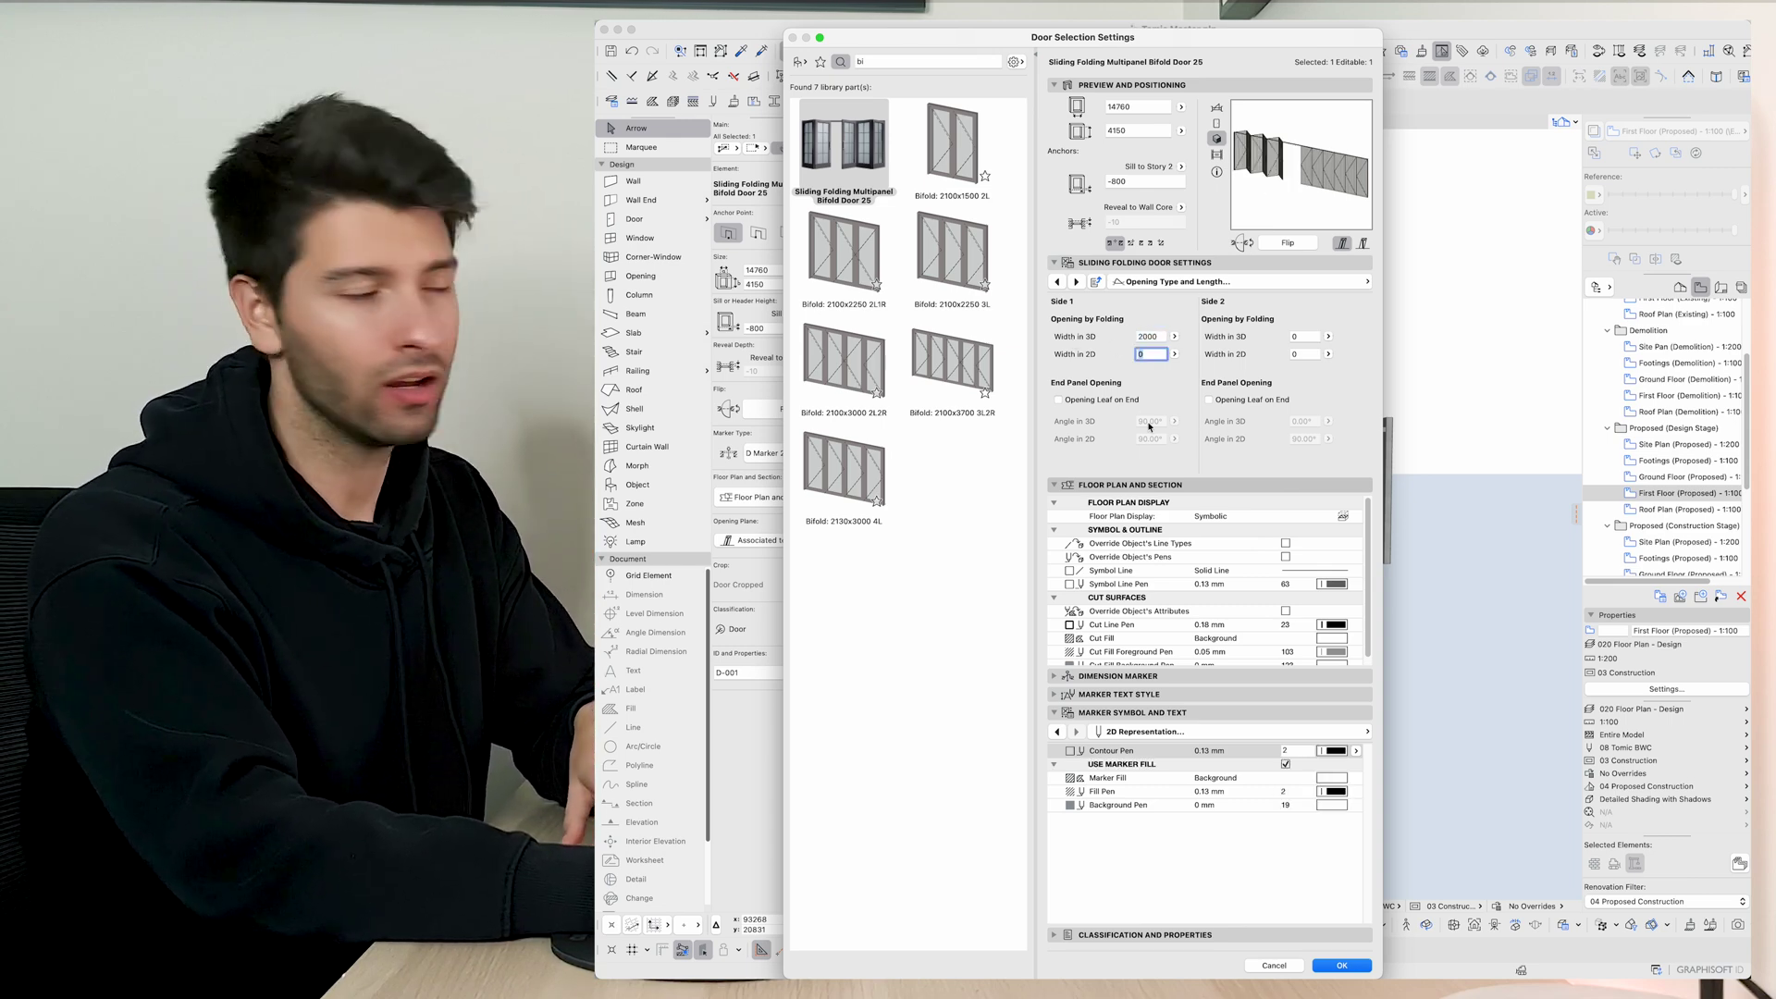
Apply the 2000 opening width and inspect the partly folded screens from the side.
left_click(1369, 969)
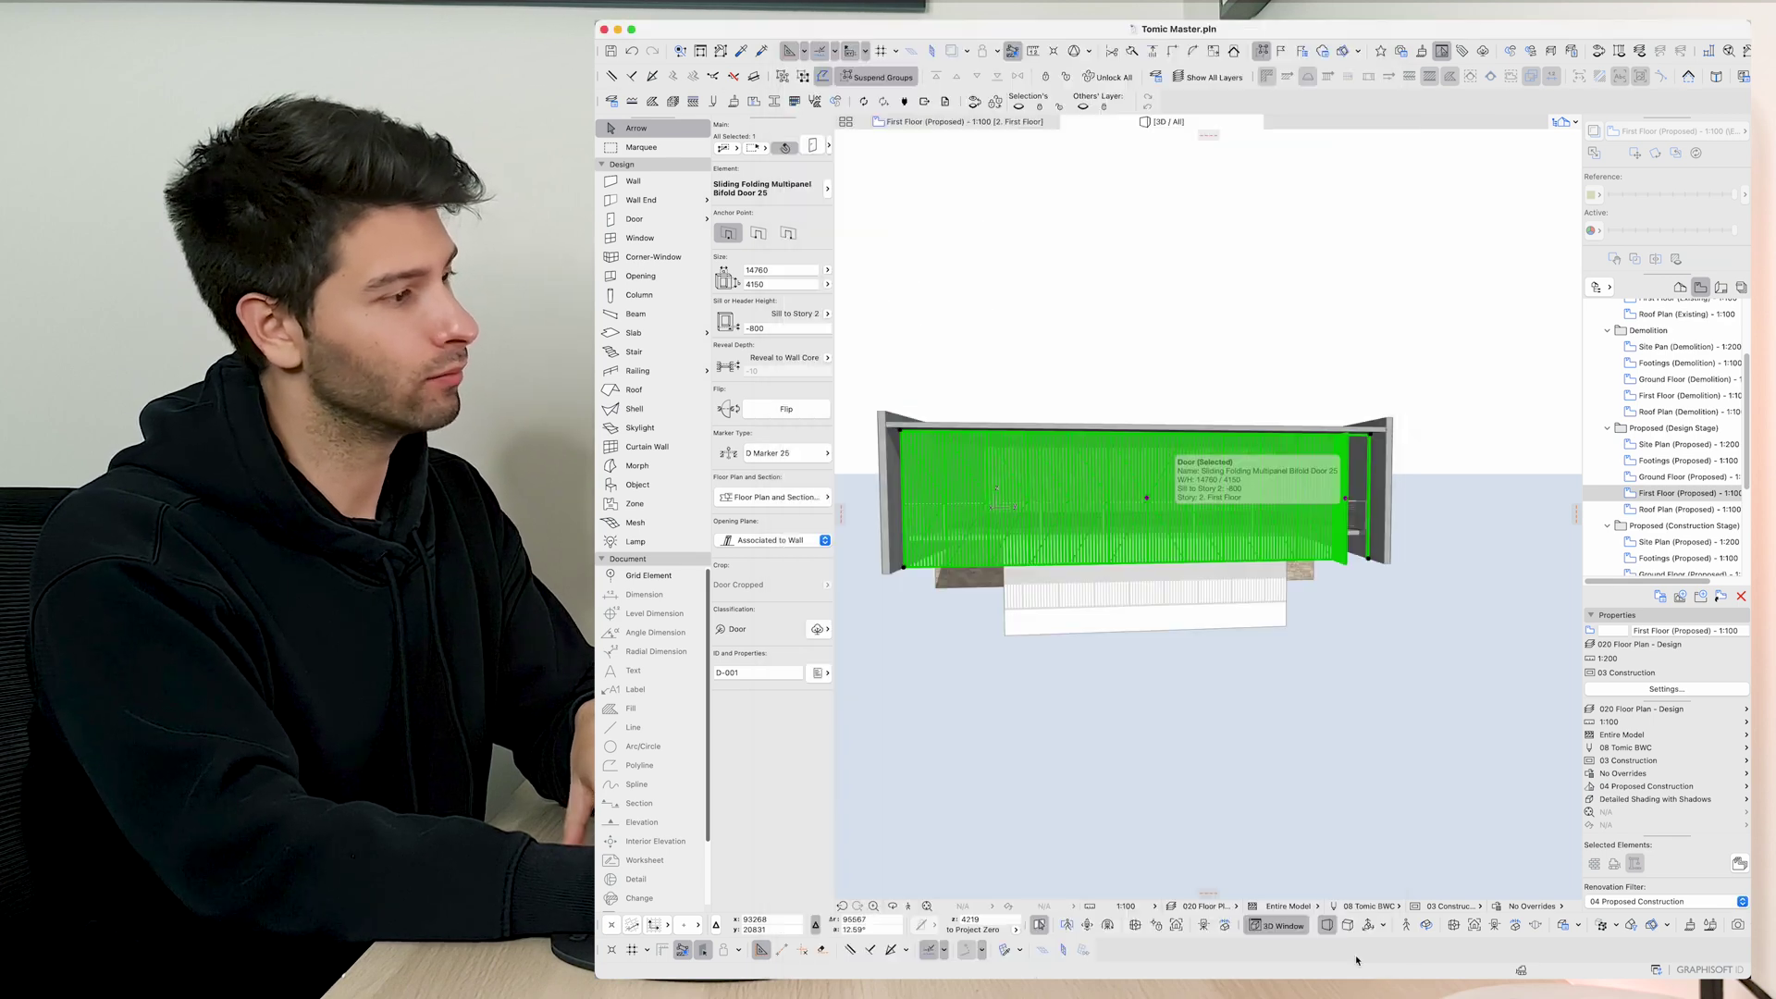
mouse_move(1302, 551)
middle_mouse_down("shift")
mouse_move(1274, 558)
mouse_move(1290, 433)
middle_mouse_up("shift")
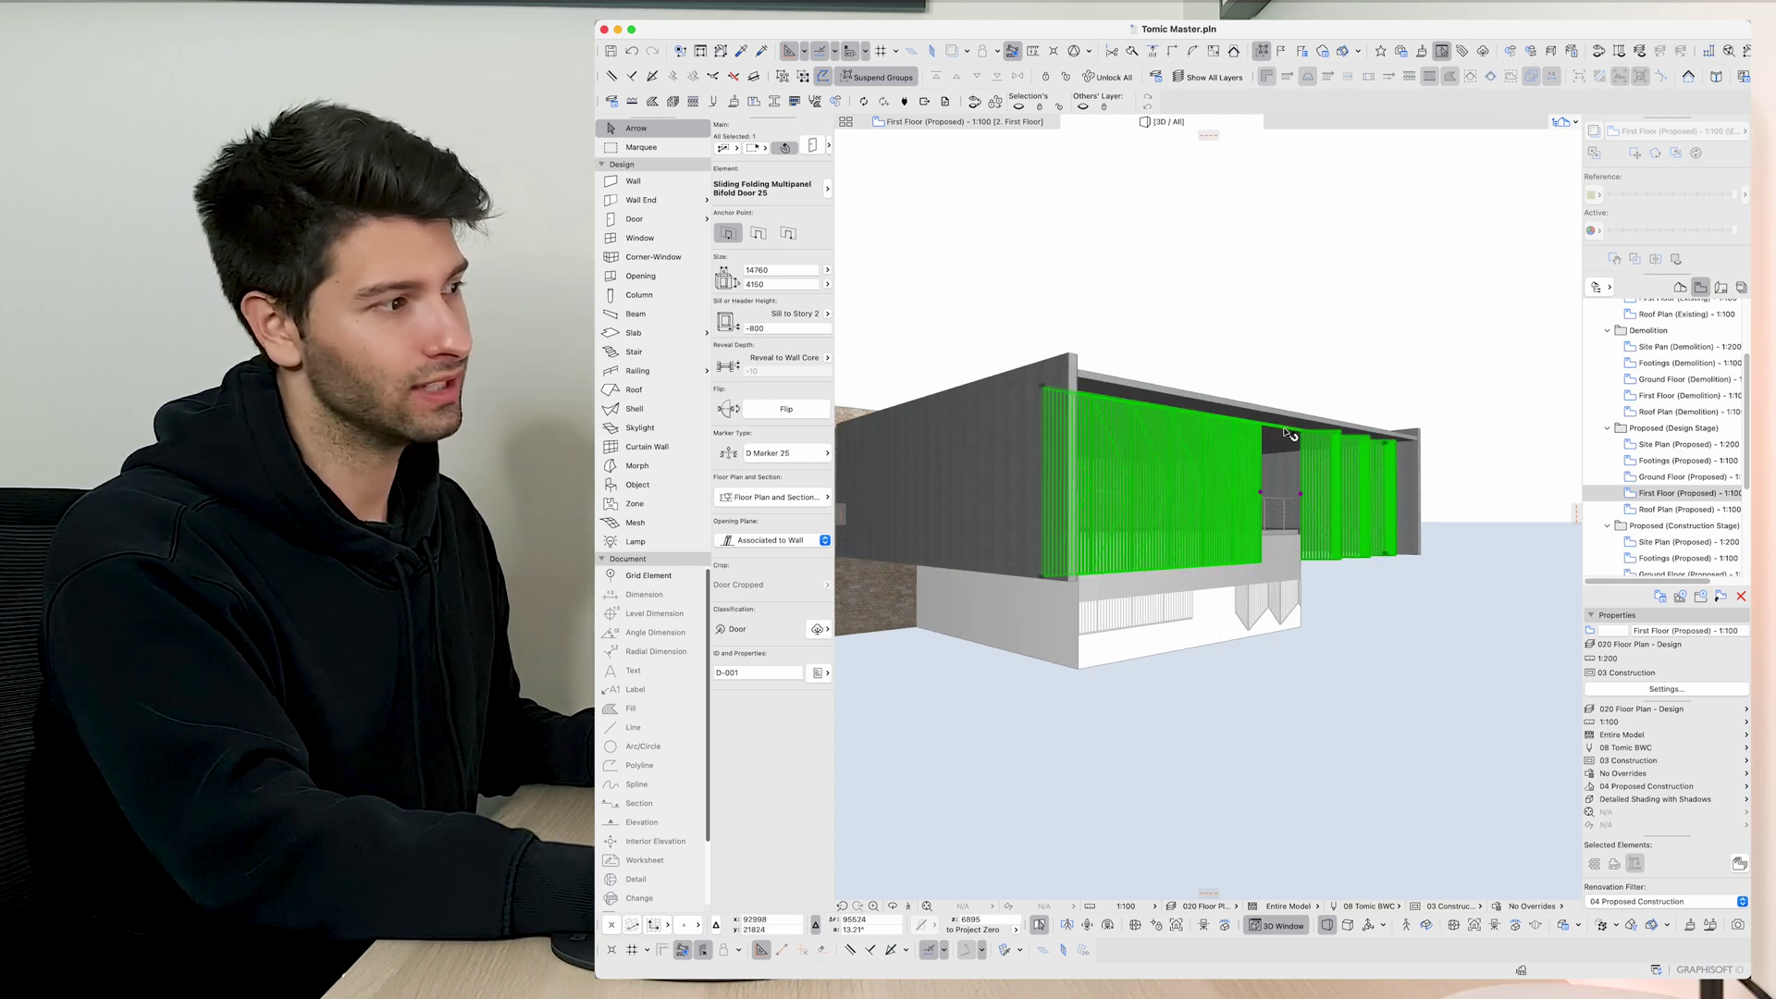
middle_click_drag(1271, 542, 1249, 528, "shift")
key("ctrl+t")
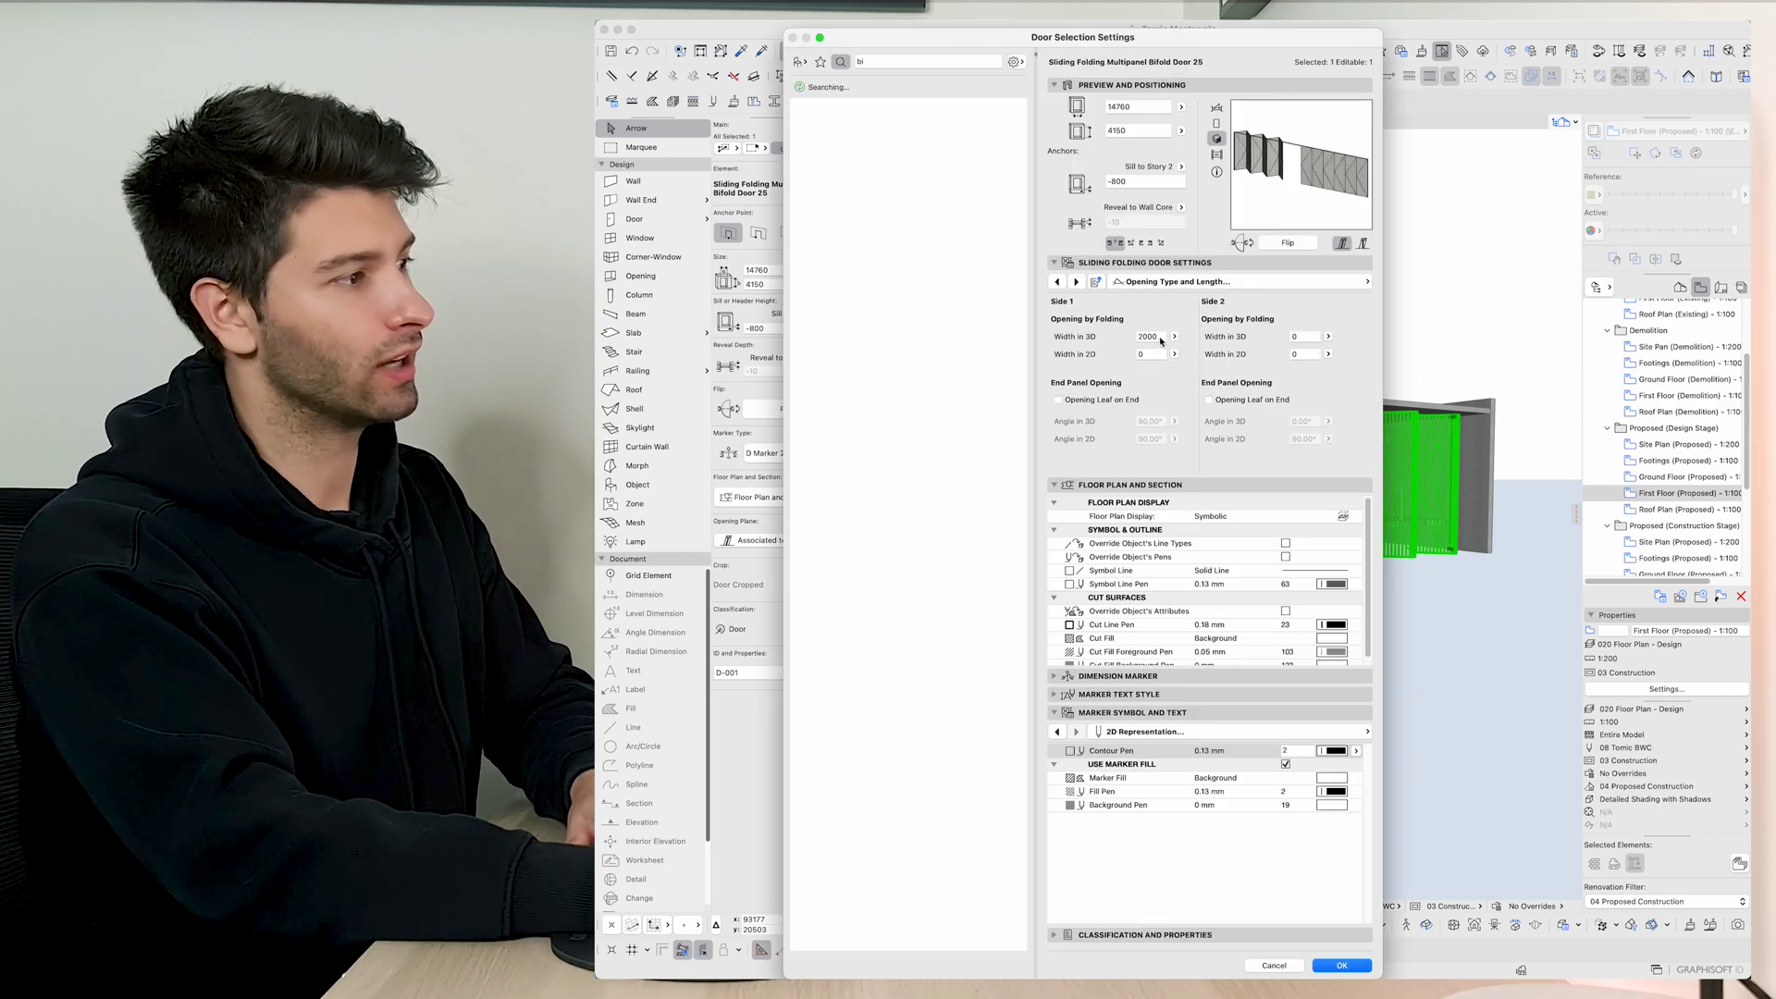
key("Return")
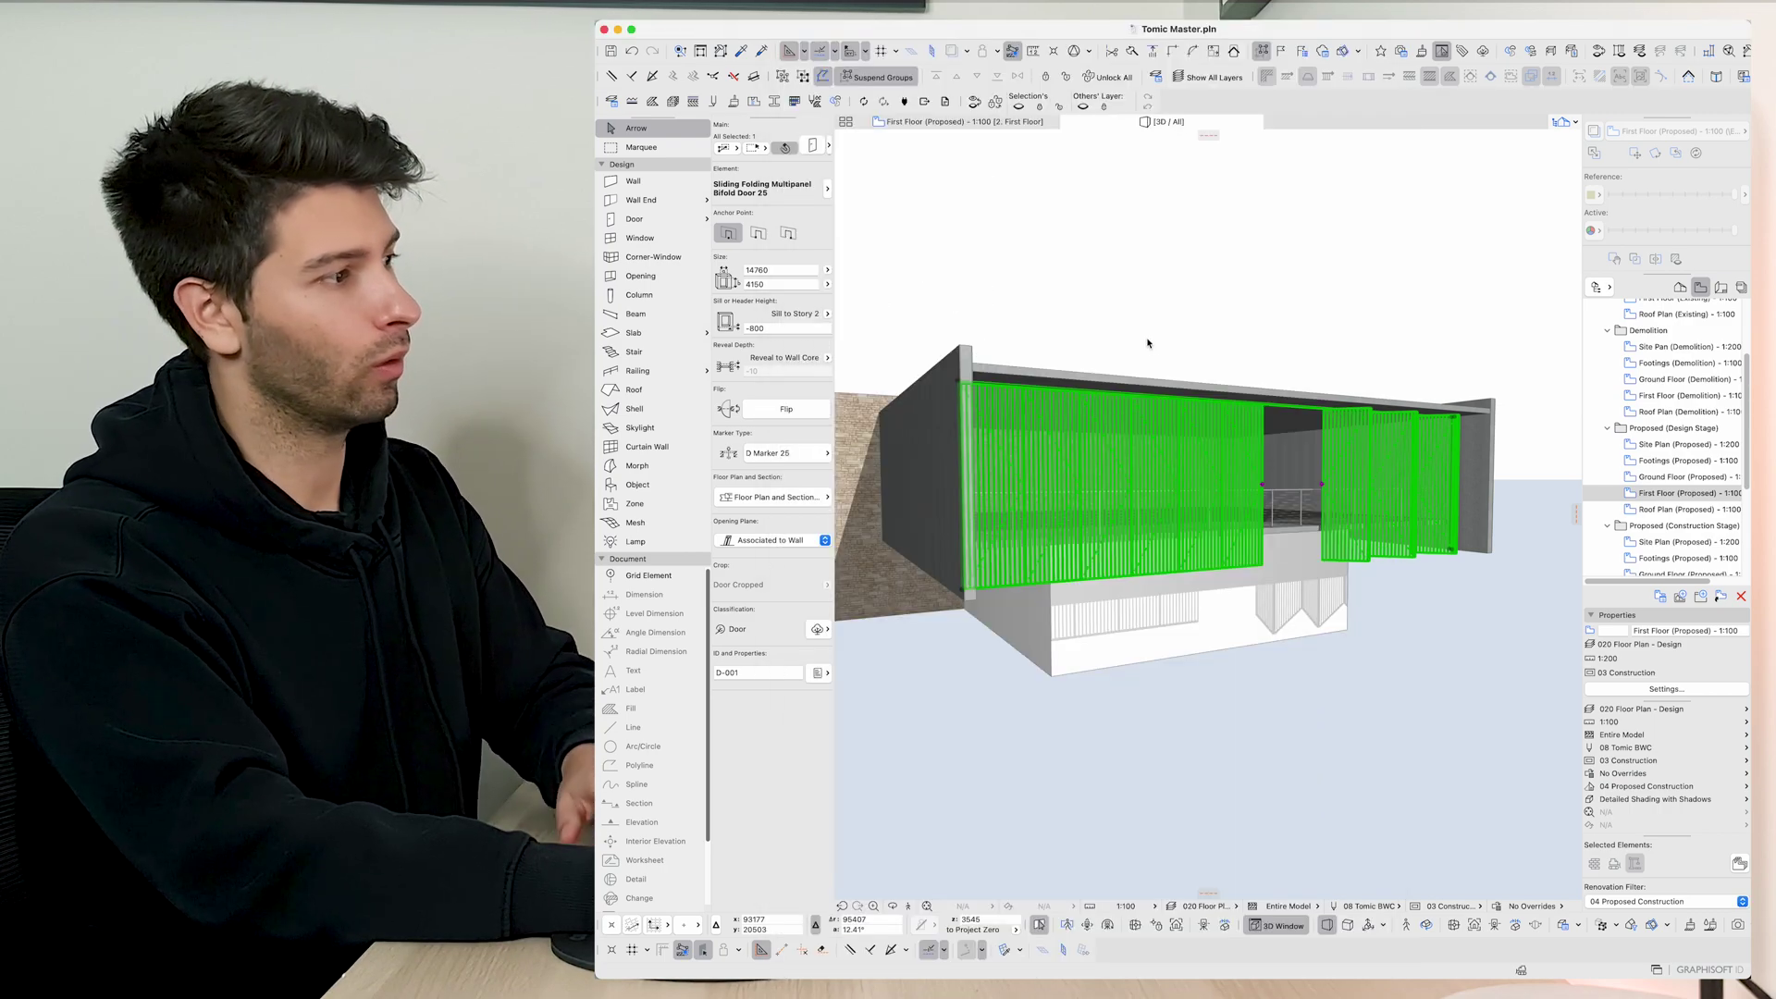
Fold the louvred screens further open using the 3D opening-width hotspot, then deselect.
left_click(1268, 485)
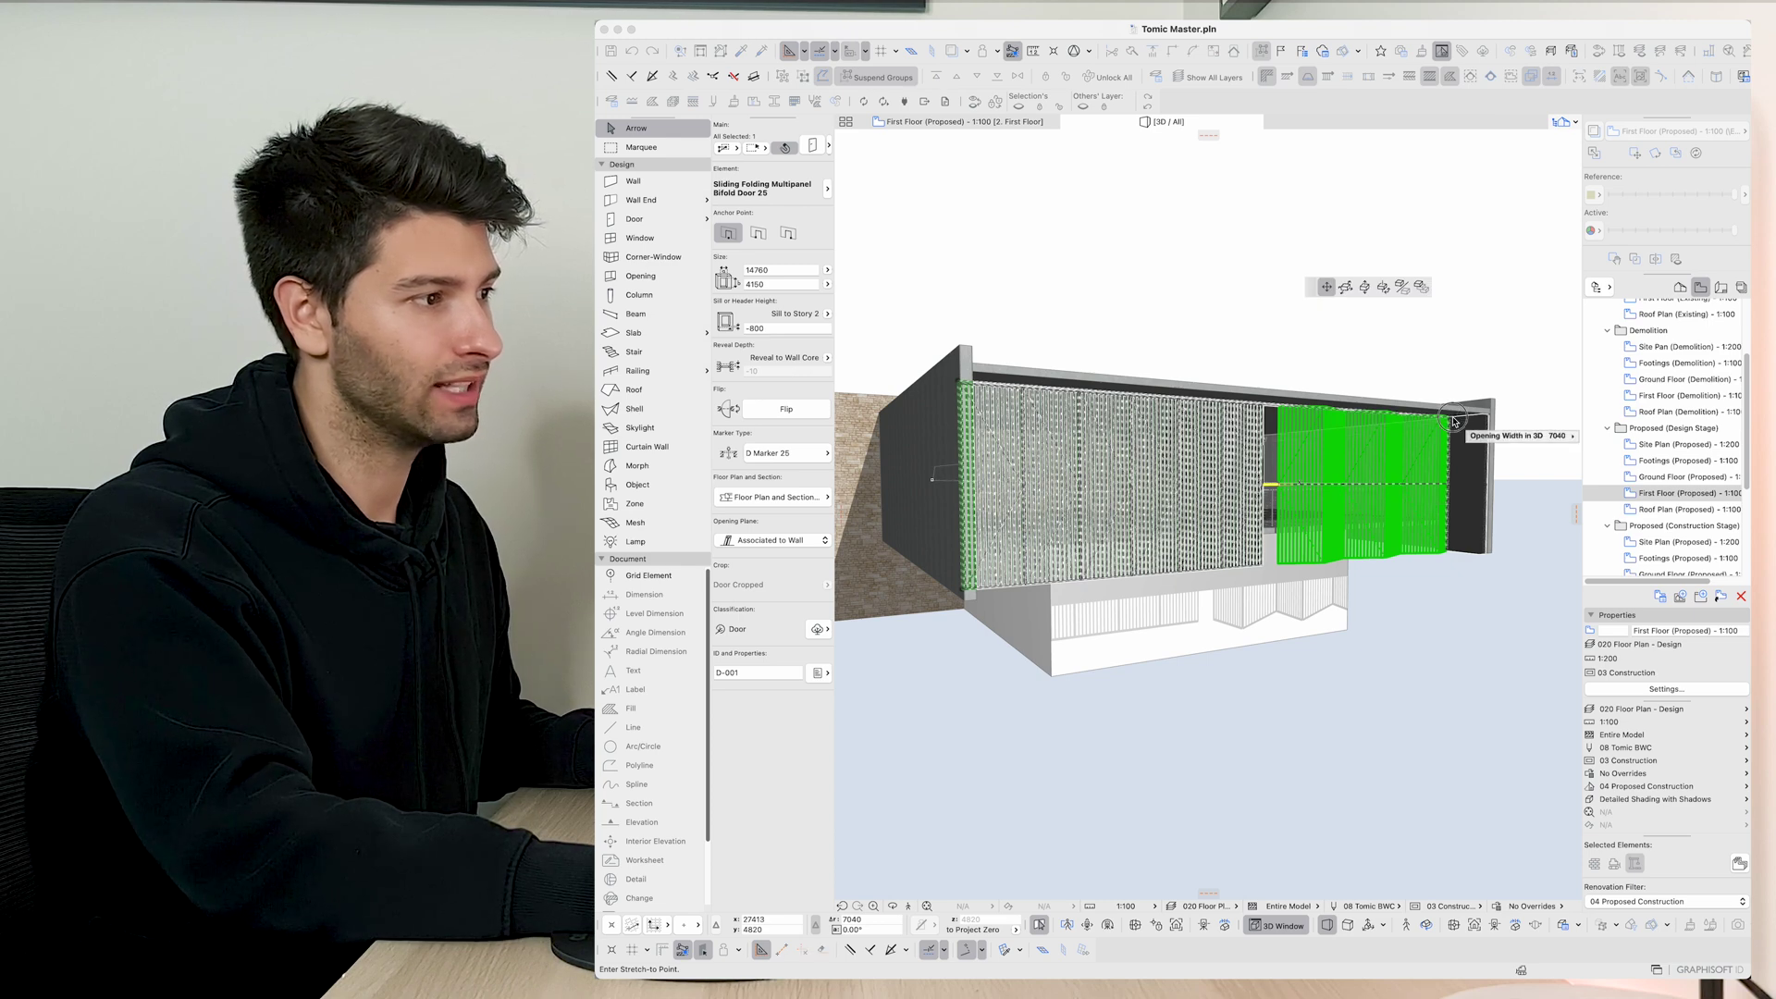
mouse_move(1456, 424)
middle_mouse_down("shift")
mouse_move(1096, 589)
mouse_move(1158, 465)
middle_mouse_up("shift")
key("Escape")
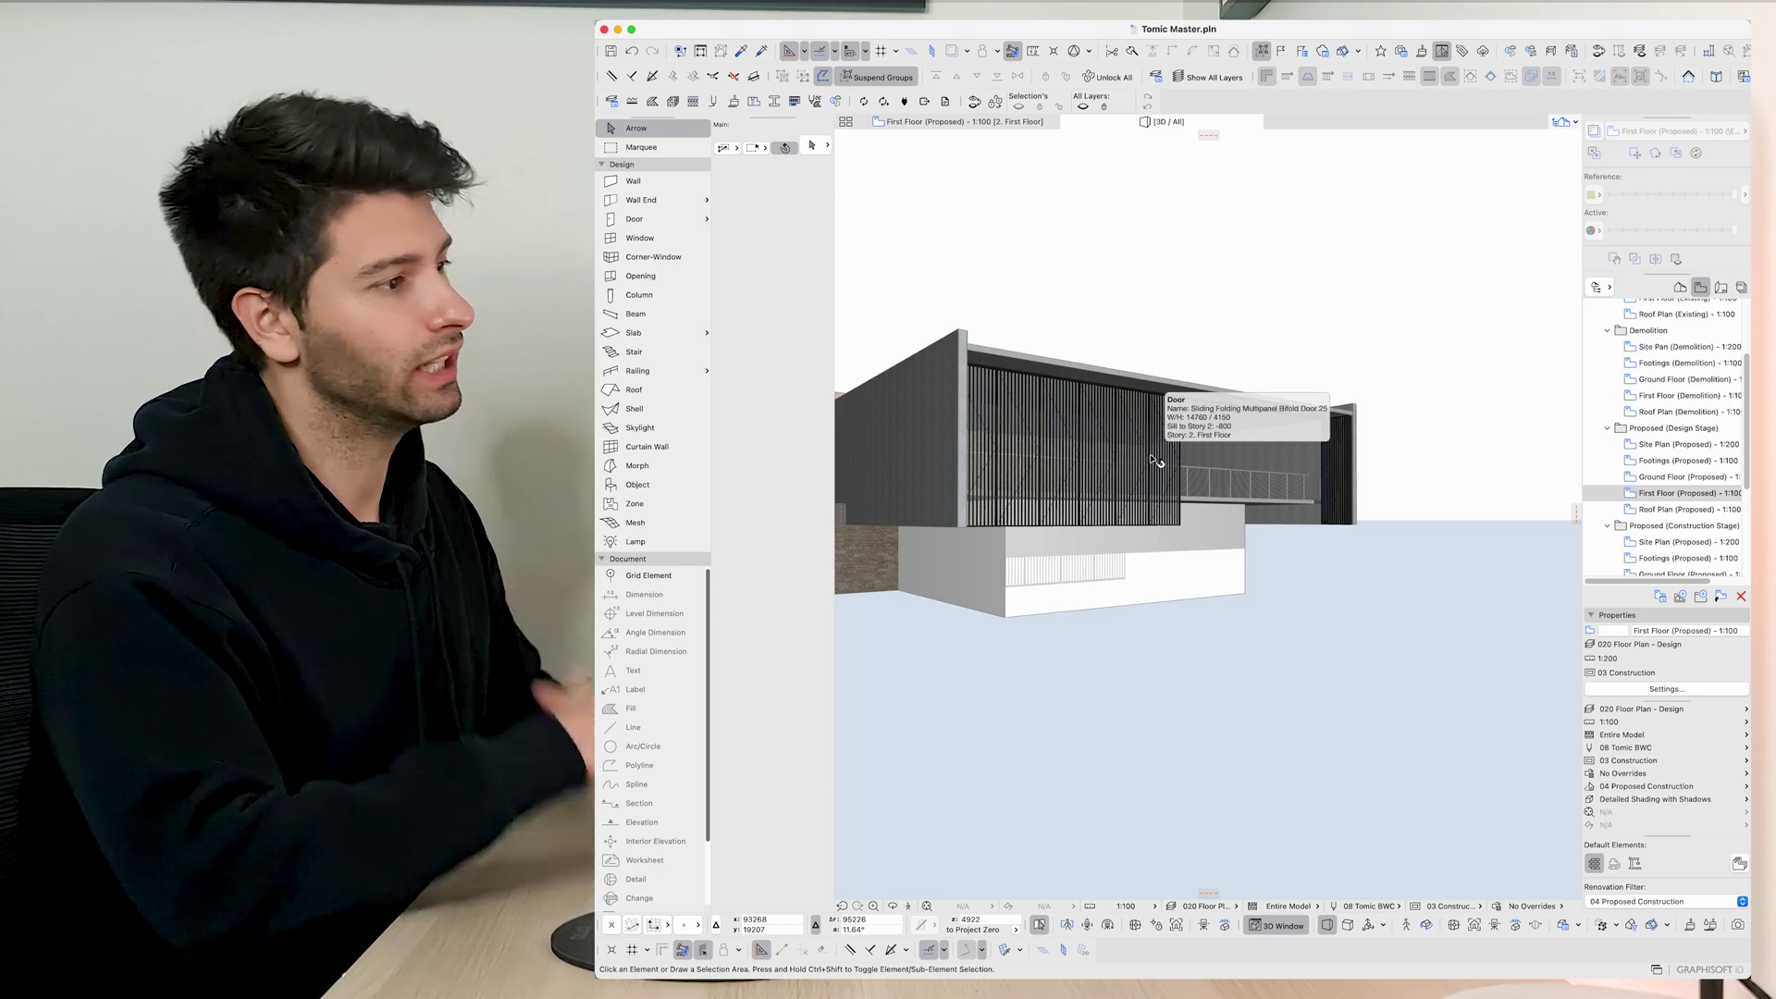
middle_click_drag(1157, 464, 1007, 496, "shift")
middle_click_drag(1015, 409, 1160, 401, "shift")
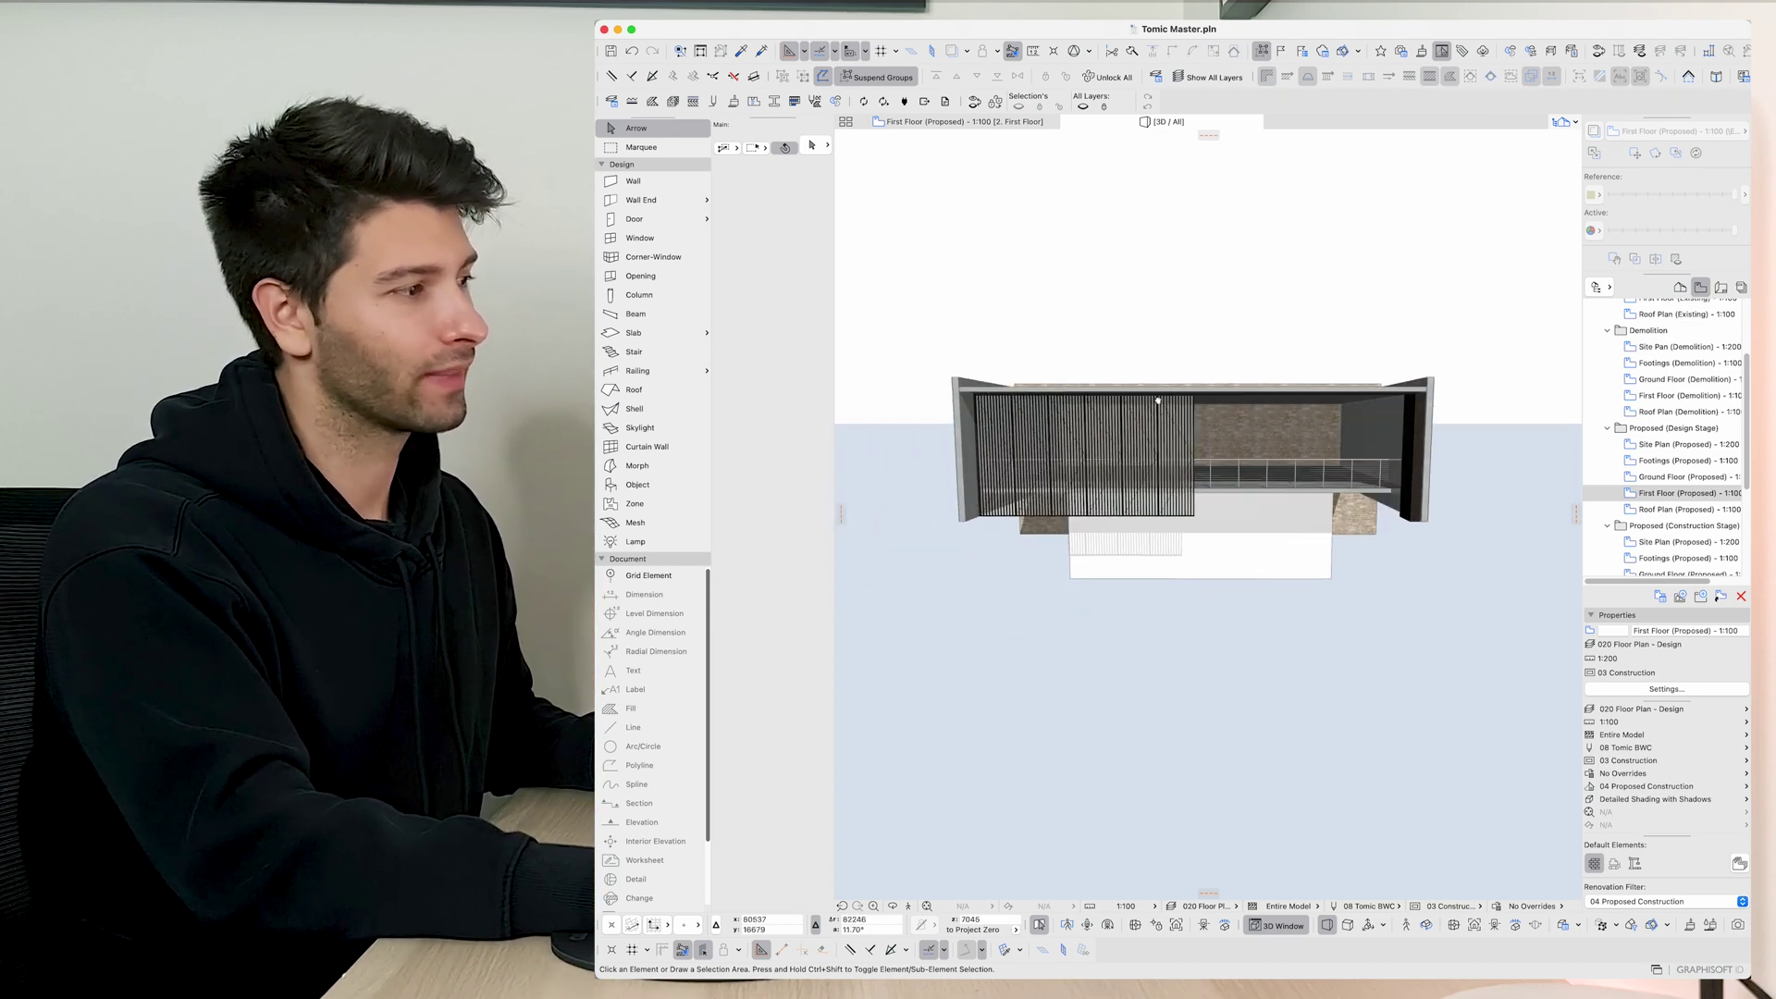
middle_click_drag(1329, 472, 1472, 455, "shift")
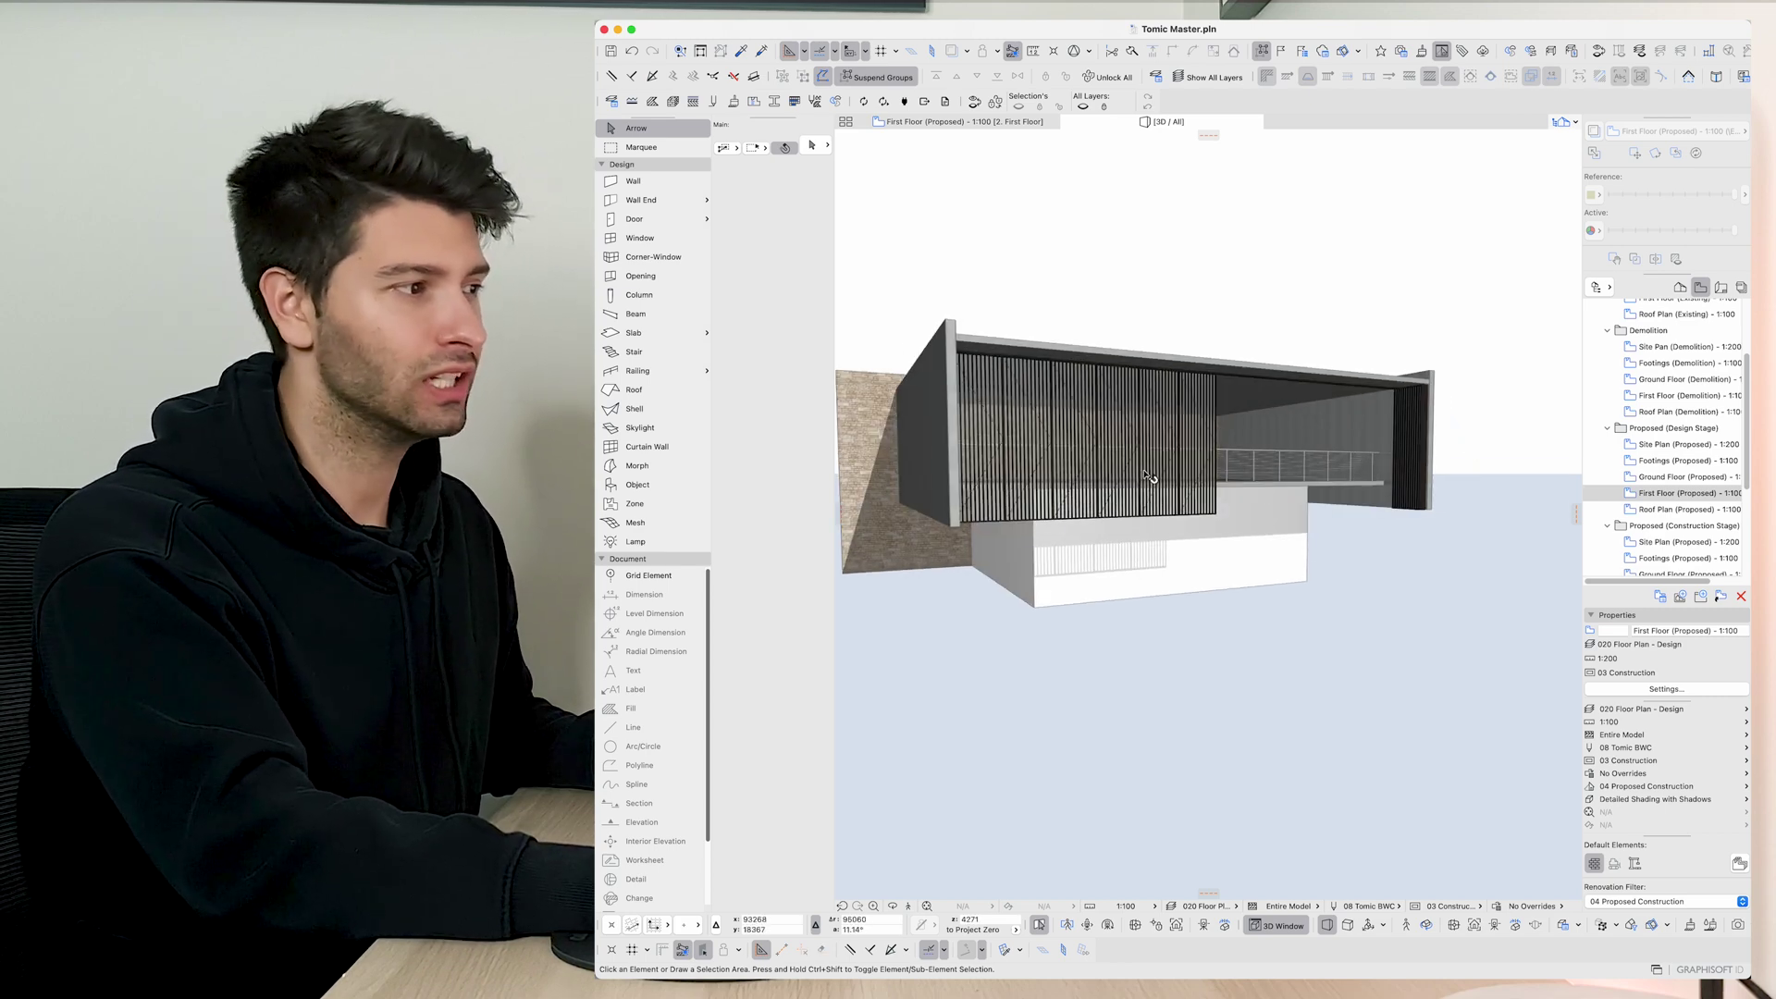
mouse_move(1150, 478)
middle_mouse_down("shift")
mouse_move(1162, 457)
mouse_move(1197, 588)
middle_mouse_up("shift")
mouse_move(1096, 289)
middle_mouse_down("shift")
mouse_move(1096, 361)
mouse_move(1027, 367)
middle_mouse_up("shift")
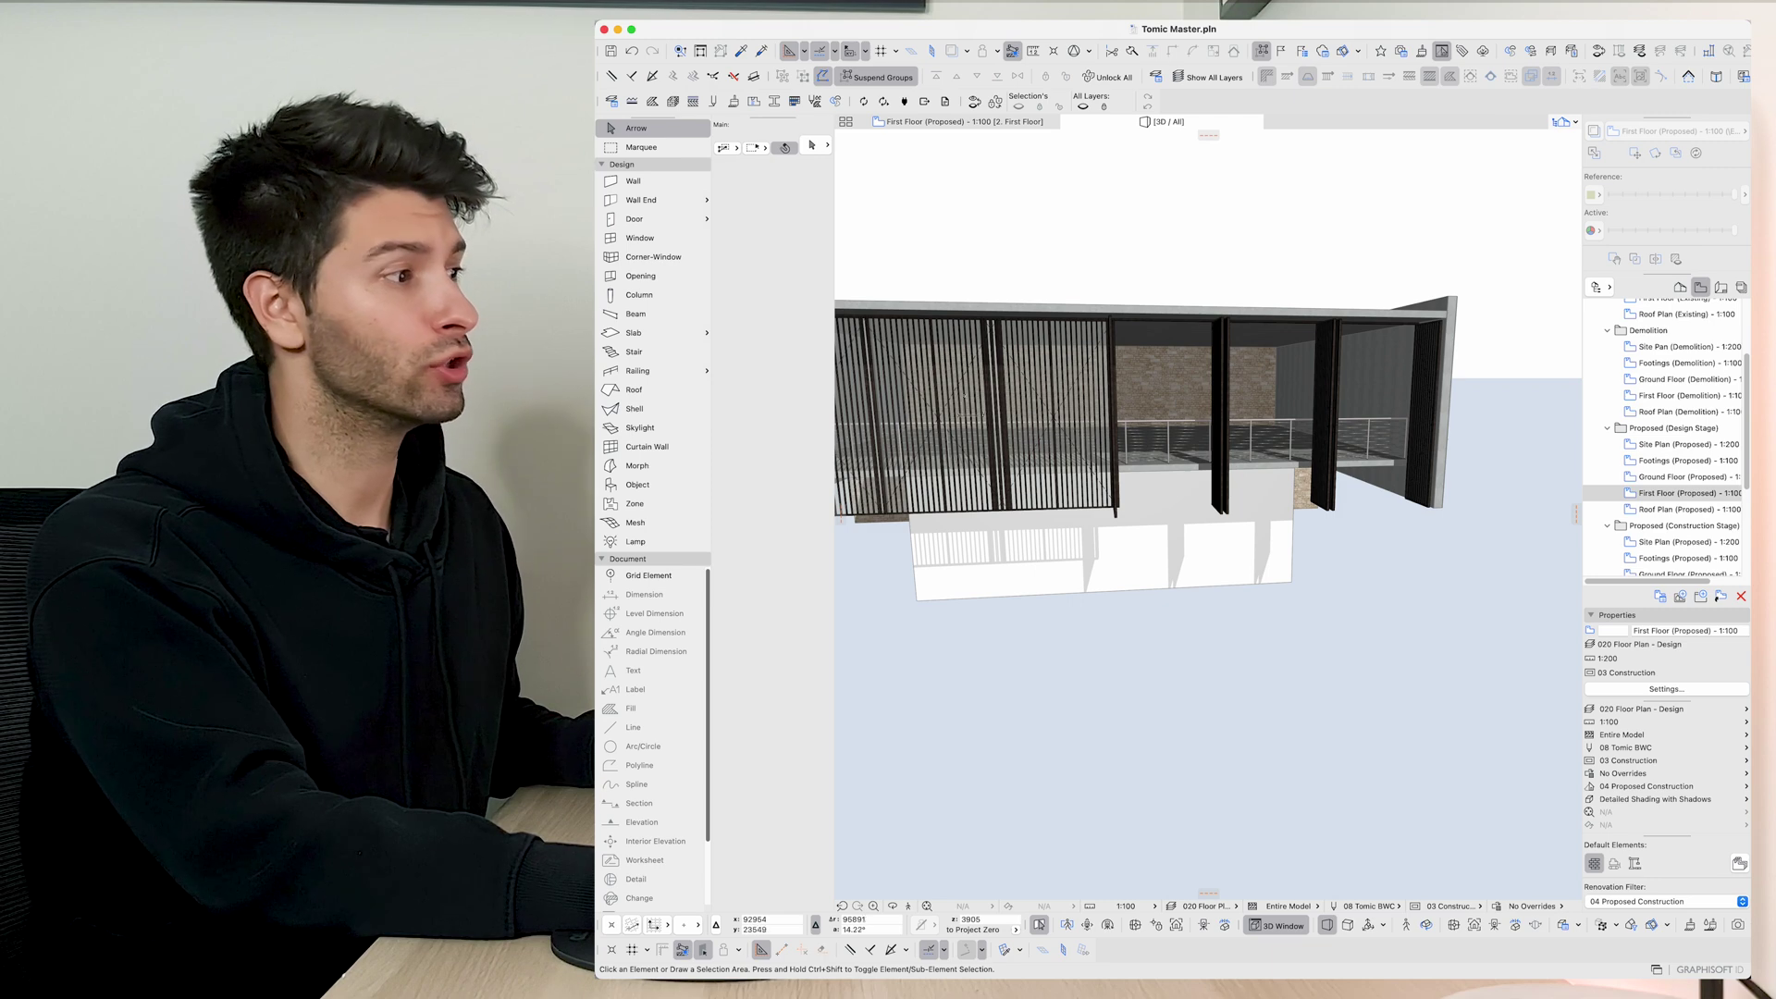
left_click(1319, 416)
middle_click_drag(1318, 416, 1321, 410, "shift")
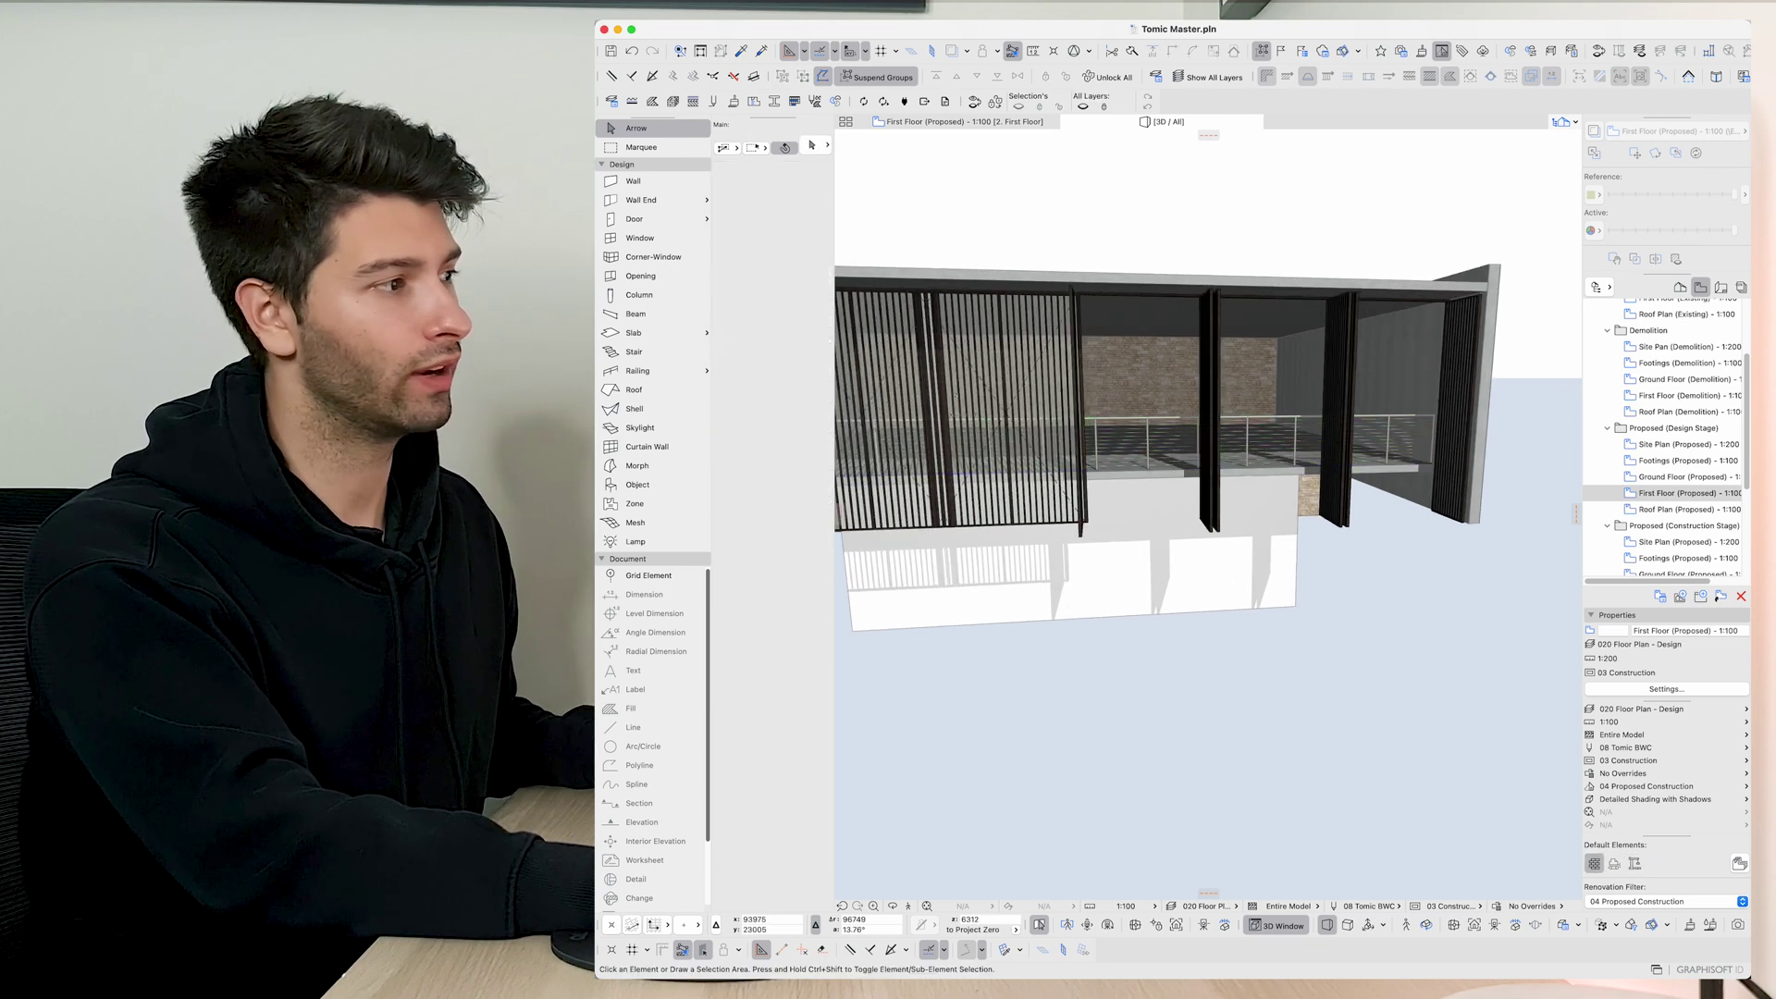
middle_click_drag(1132, 354, 1332, 395, "shift")
scroll(1332, 395, "up", 5)
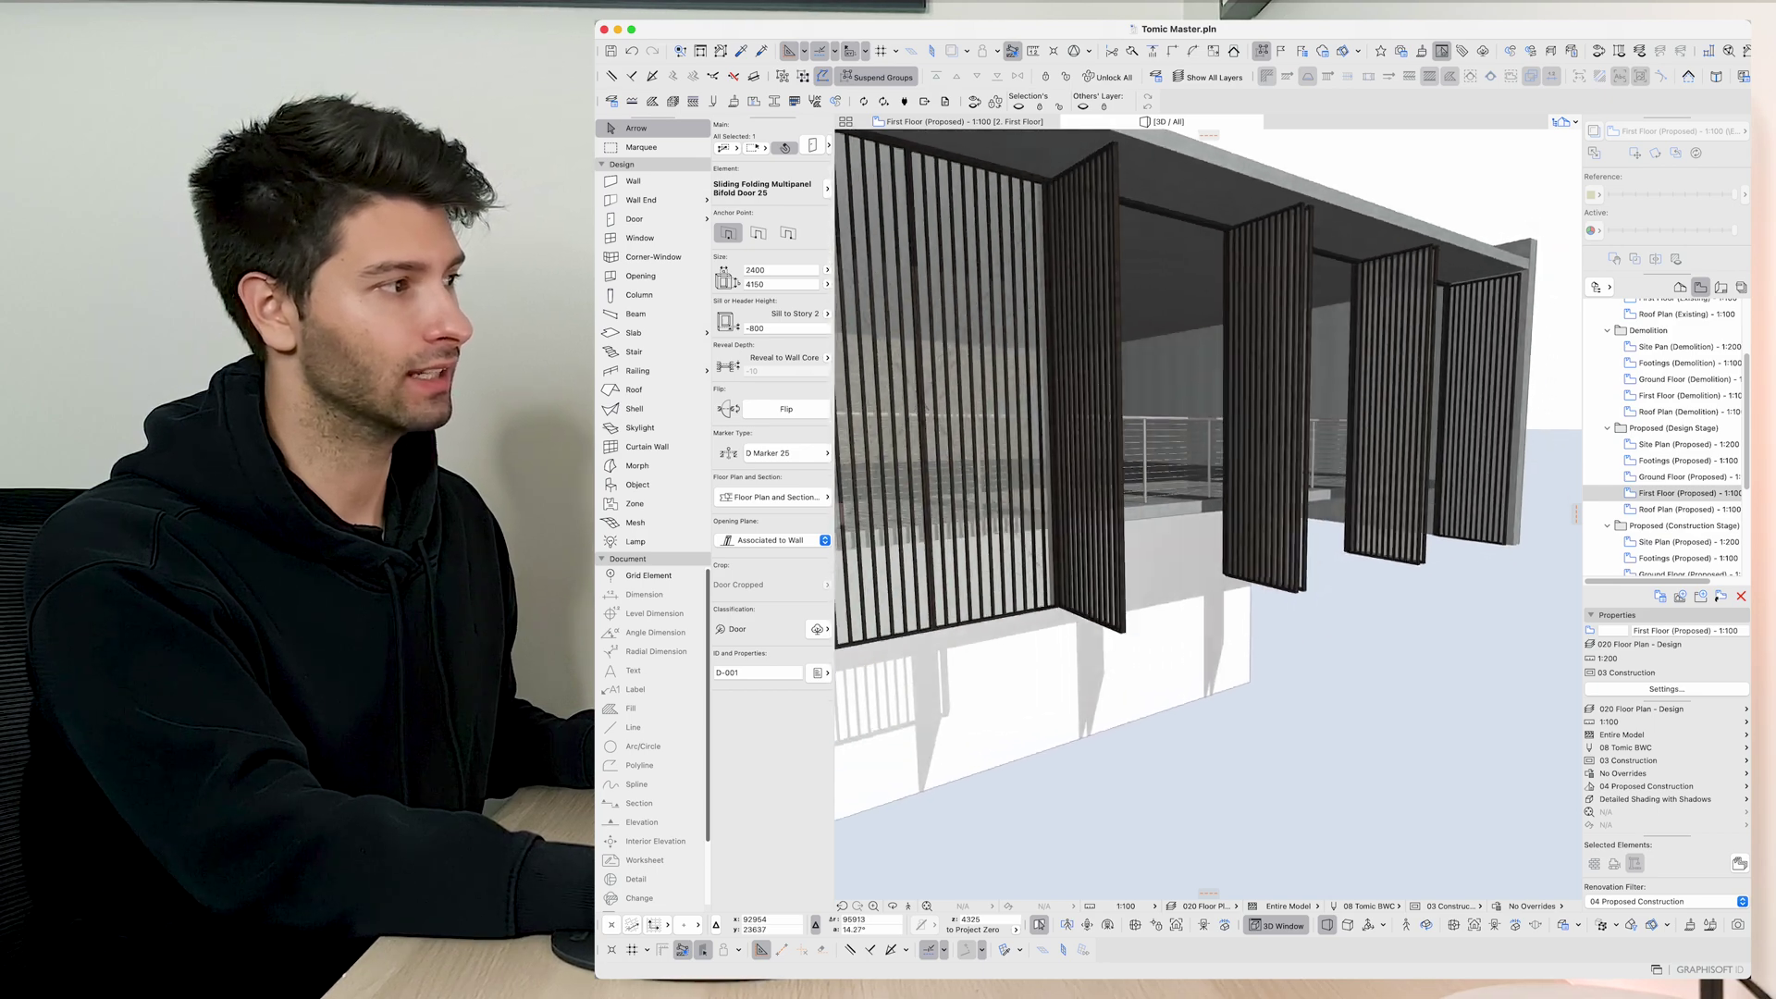
key("Escape")
scroll(1179, 472, "down", 10)
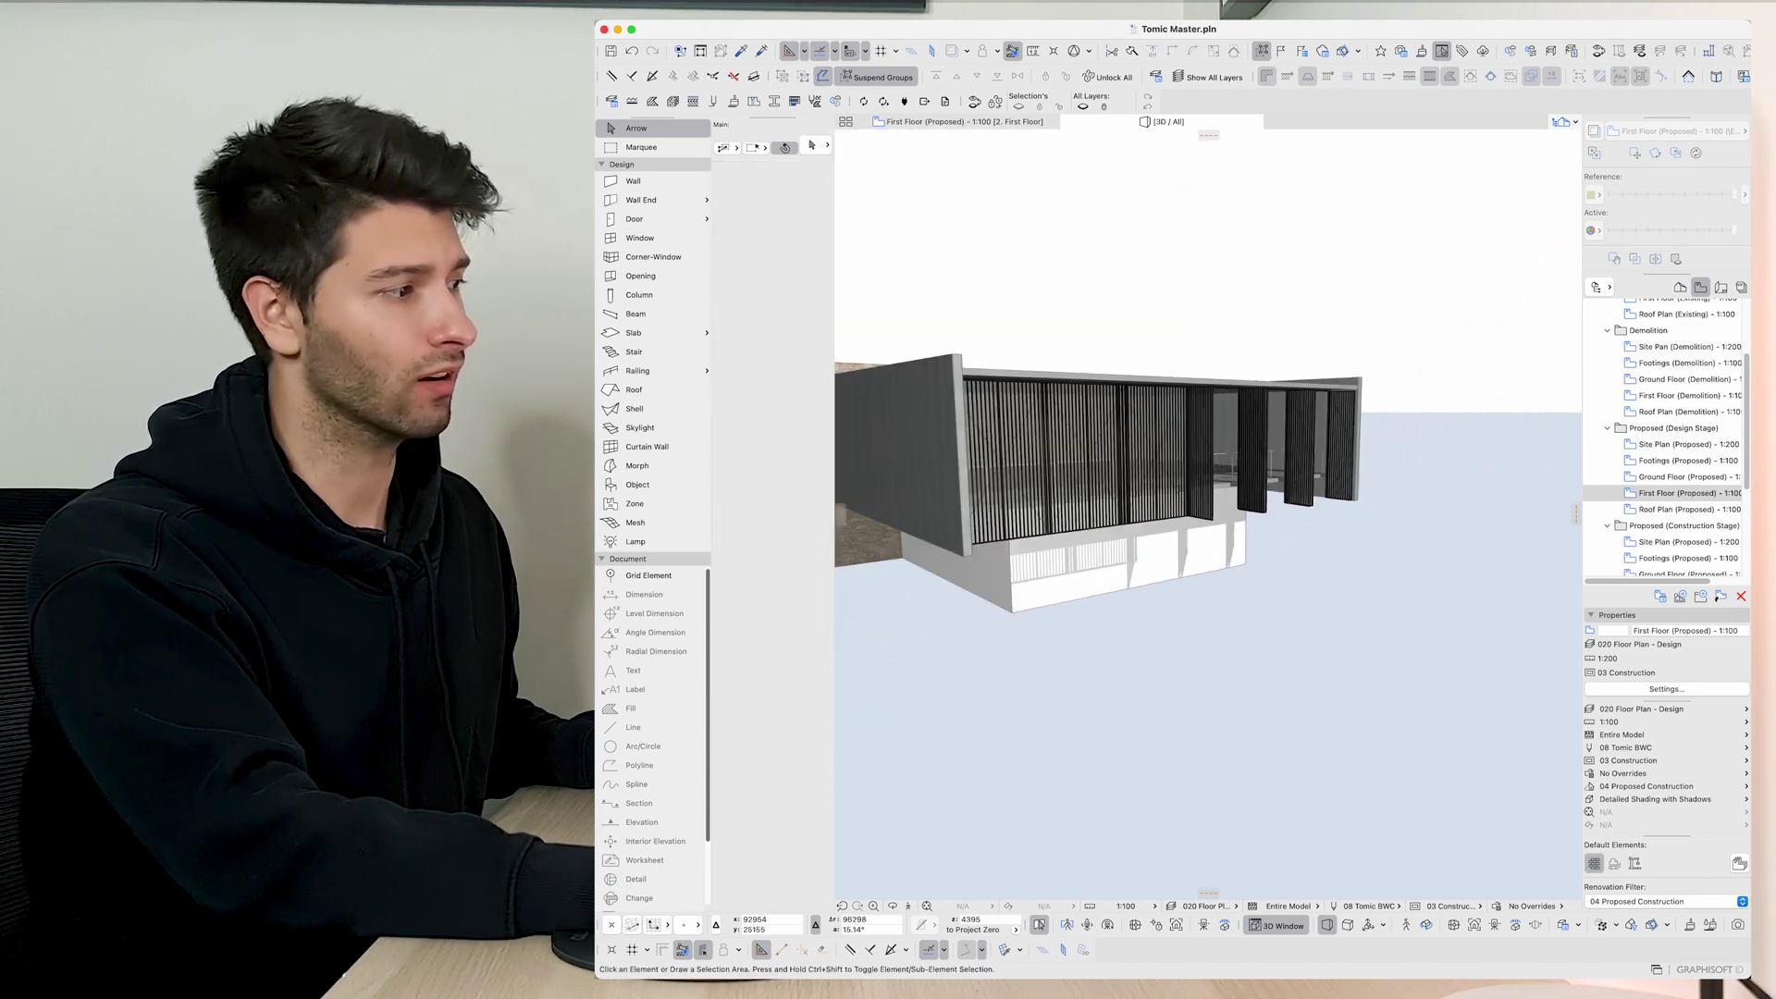